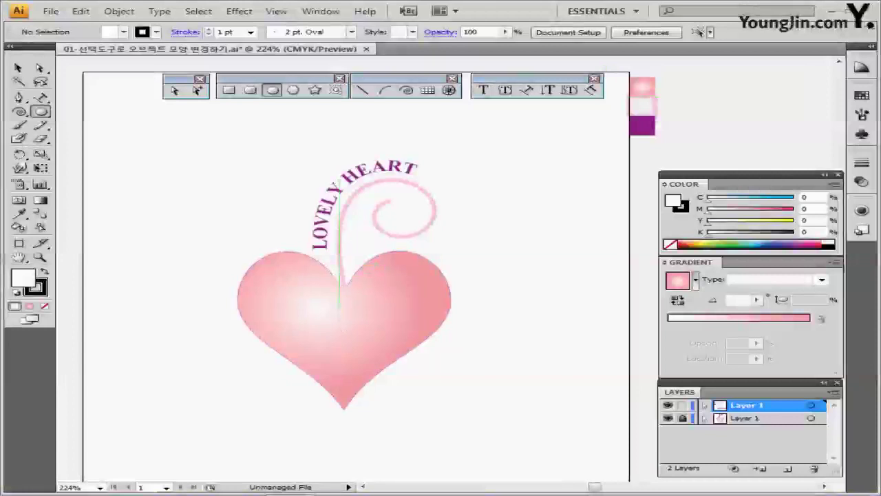
# Draw a 38 mm by 38 mm circle centred on the heart, remove its fill, and hide the locked reference layer.
pyautogui.click(344, 304)
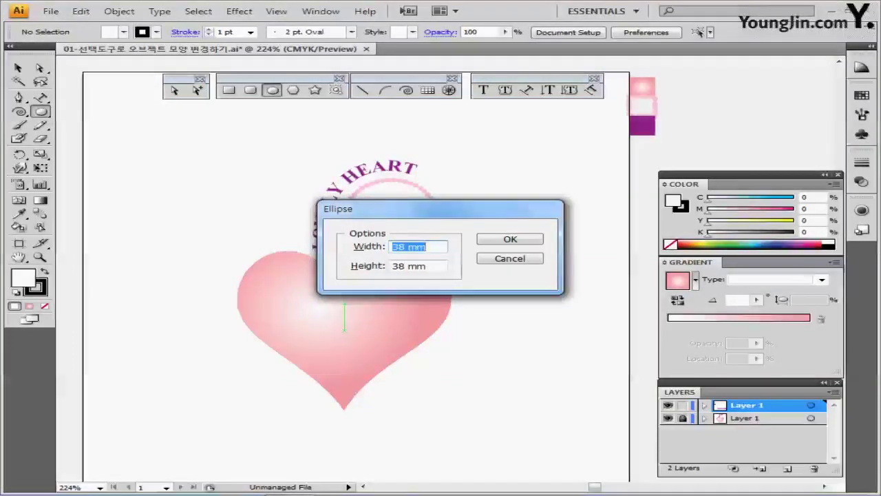
pyautogui.press('Return')
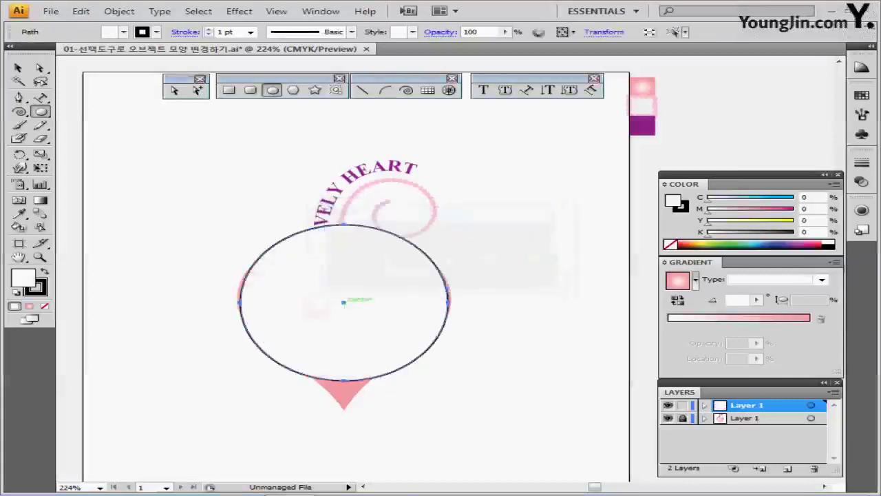
pyautogui.press('/')
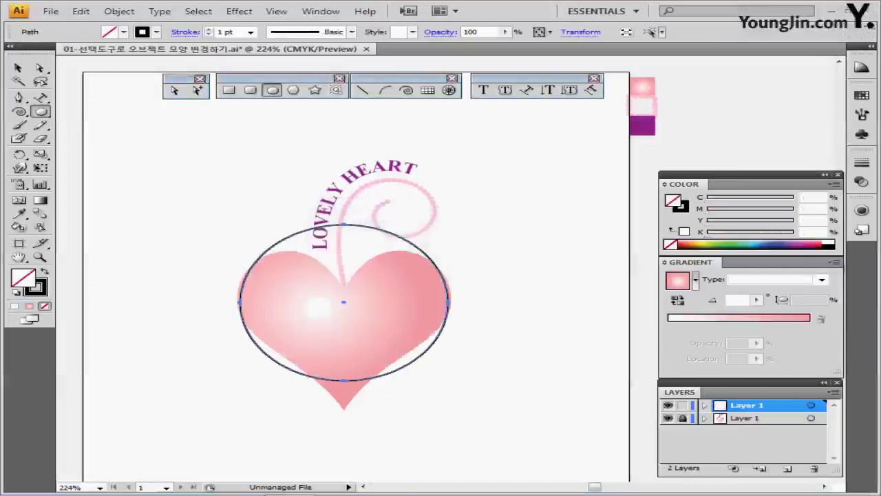
pyautogui.click(667, 418)
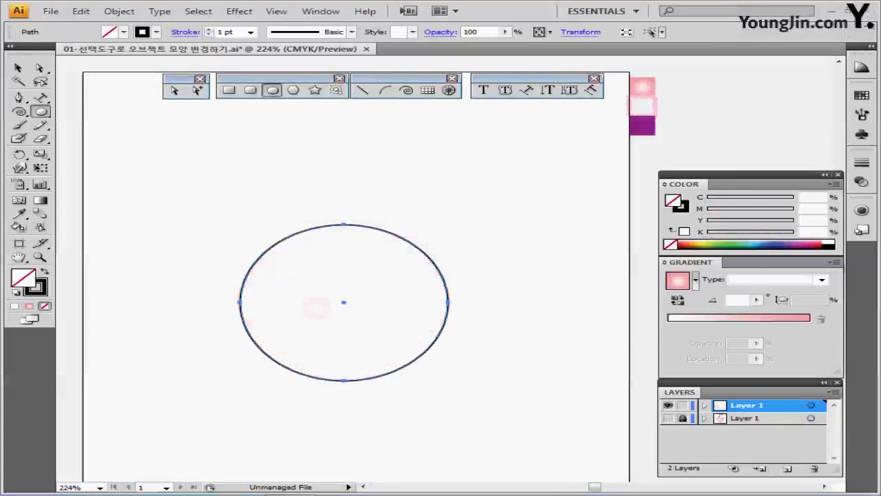
# Move the circle's top anchor down about 14 mm and angle its two handles upward separately to form the heart's lobes.
pyautogui.click(175, 91)
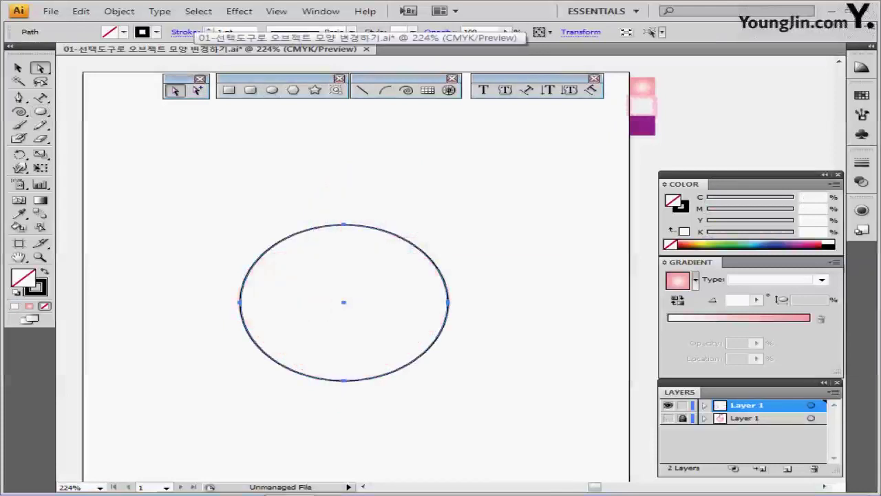
pyautogui.moveTo(318, 203); pyautogui.dragTo(343, 281)
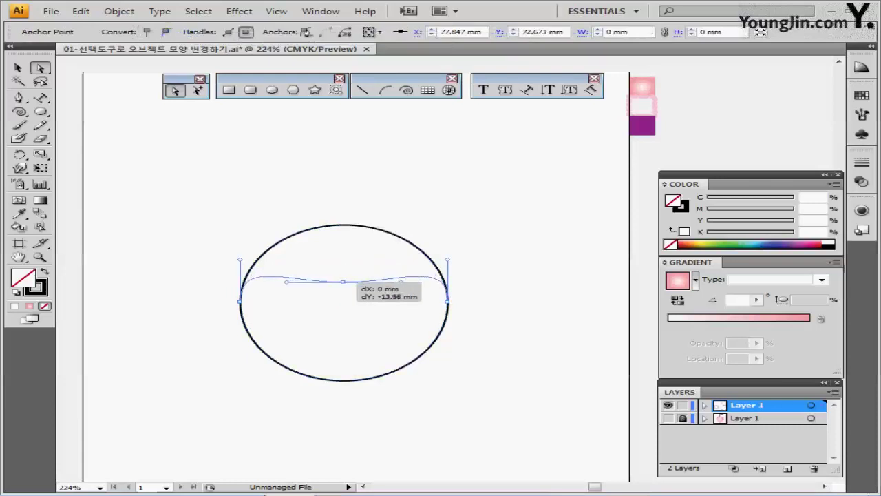
pyautogui.moveTo(343, 282); pyautogui.dragTo(343, 281)
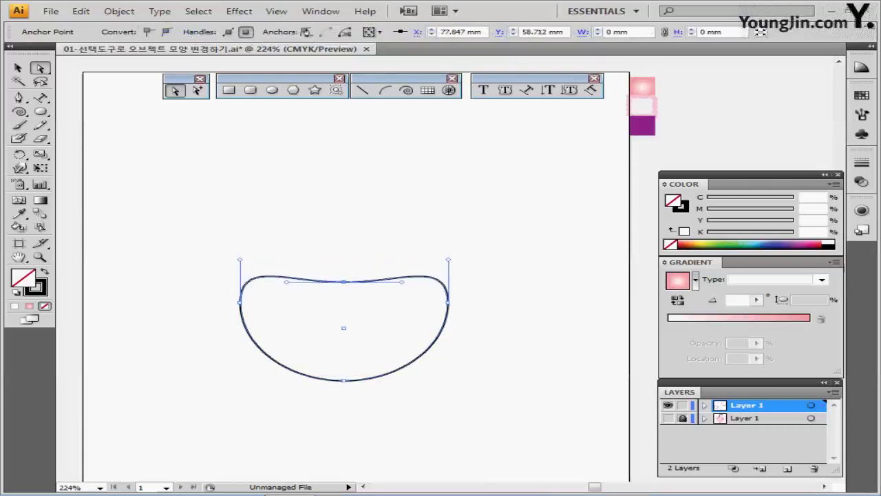
pyautogui.moveTo(286, 281); pyautogui.dragTo(296, 226)
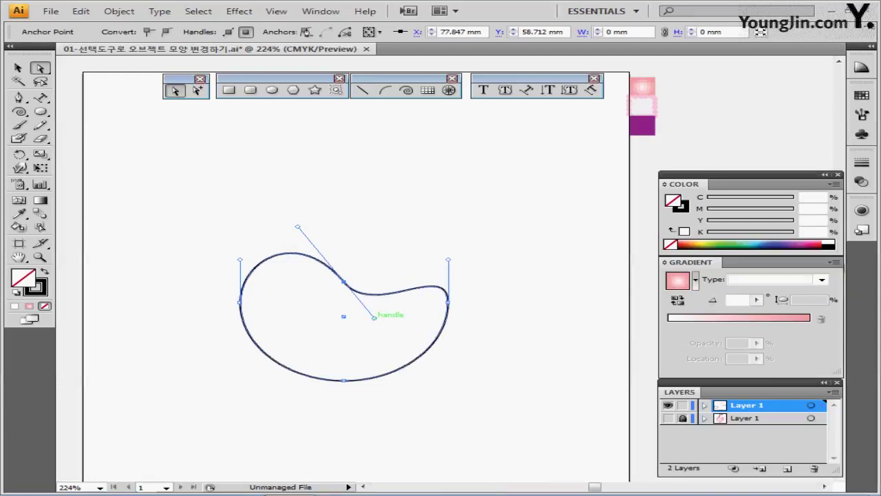
pyautogui.moveTo(373, 317); pyautogui.dragTo(390, 224)
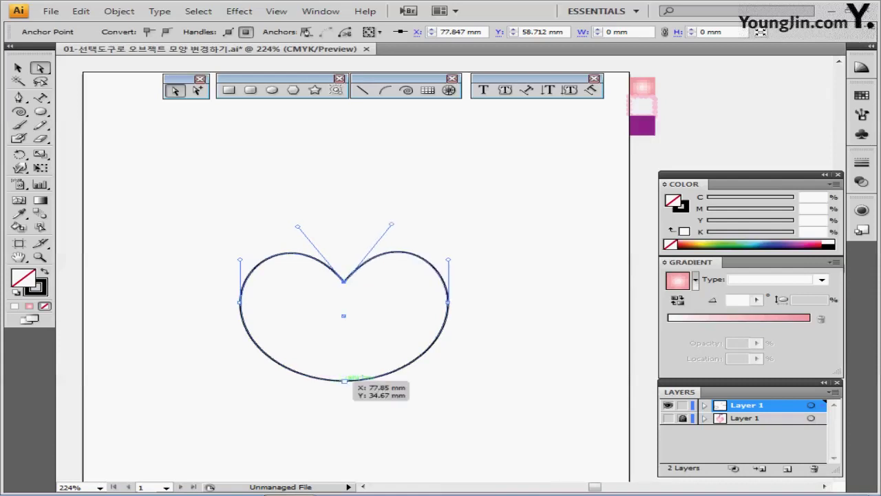
# Move the circle's bottom anchor down about 7.6 mm and angle both handles upward to form the heart's pointed tip.
pyautogui.click(344, 380)
pyautogui.moveTo(343, 380); pyautogui.dragTo(344, 411)
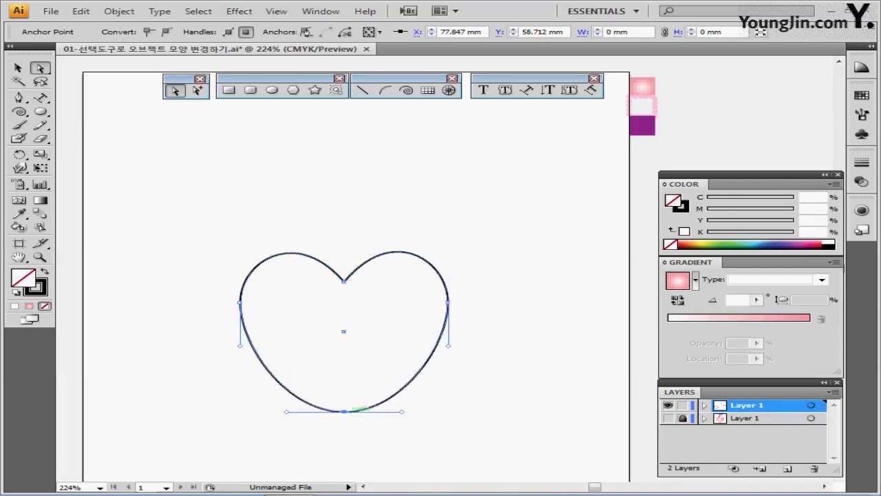
pyautogui.moveTo(286, 412); pyautogui.dragTo(297, 357)
pyautogui.moveTo(401, 411); pyautogui.dragTo(386, 359)
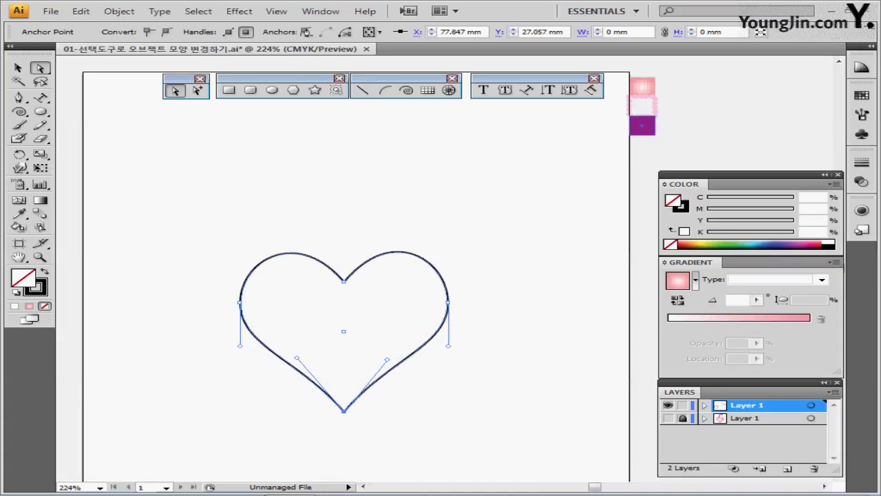
# Copy the pink radial gradient sample beside the artboard onto the heart and check its gradient type and both stop colours.
pyautogui.press('i')
pyautogui.click(642, 87)
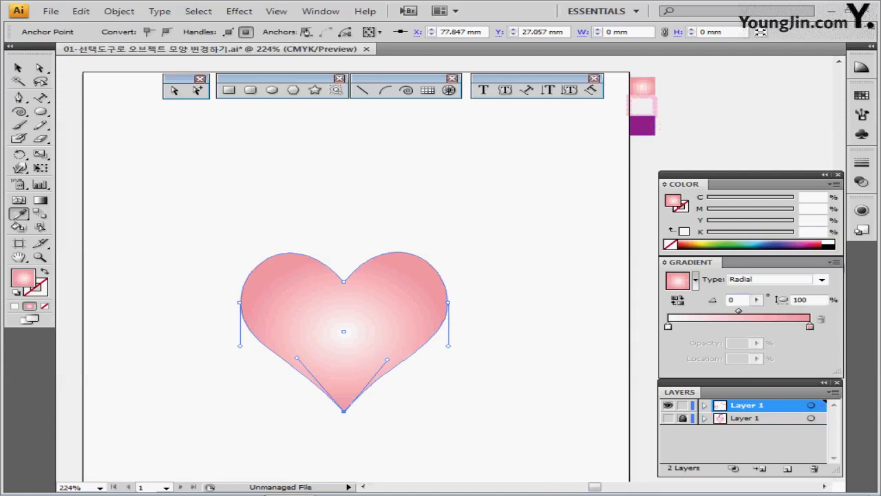
pyautogui.click(774, 279)
pyautogui.click(757, 288)
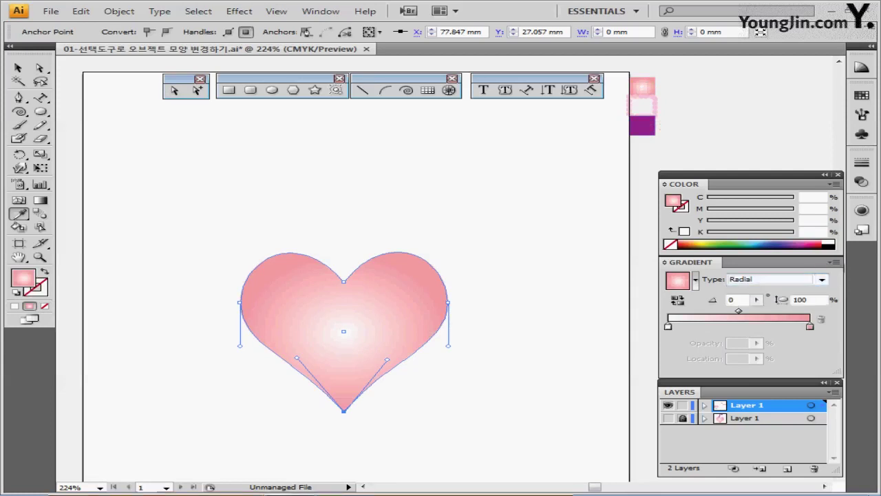
pyautogui.click(668, 326)
pyautogui.doubleClick(668, 325)
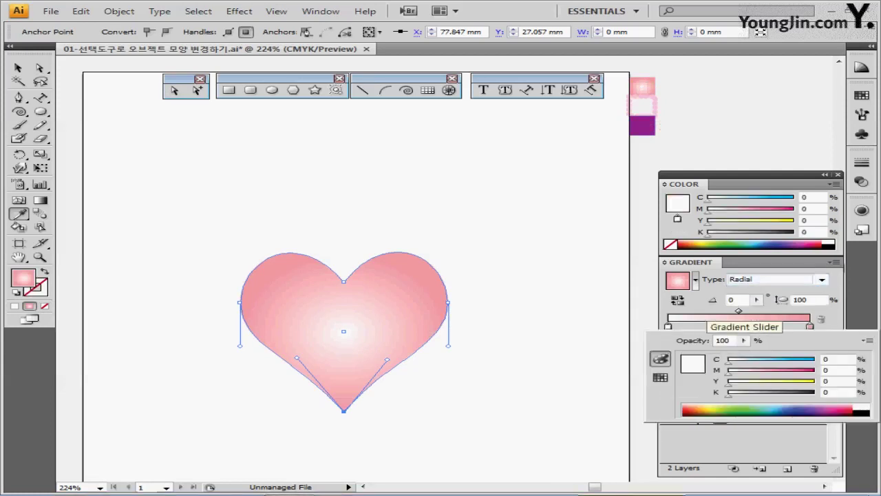
pyautogui.click(810, 326)
pyautogui.doubleClick(809, 325)
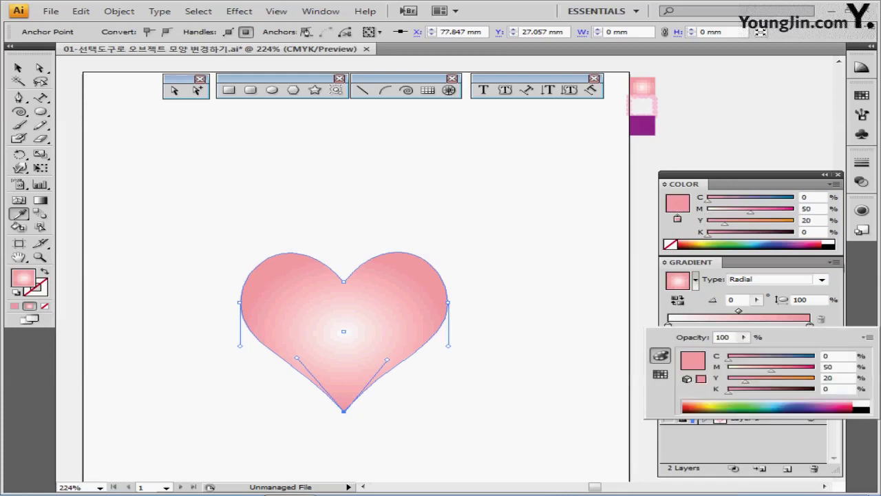
# Redirect the heart's radial gradient from a highlight in the left lobe toward the lower right, at an angle of about -42.7°, and deselect it.
pyautogui.click(40, 200)
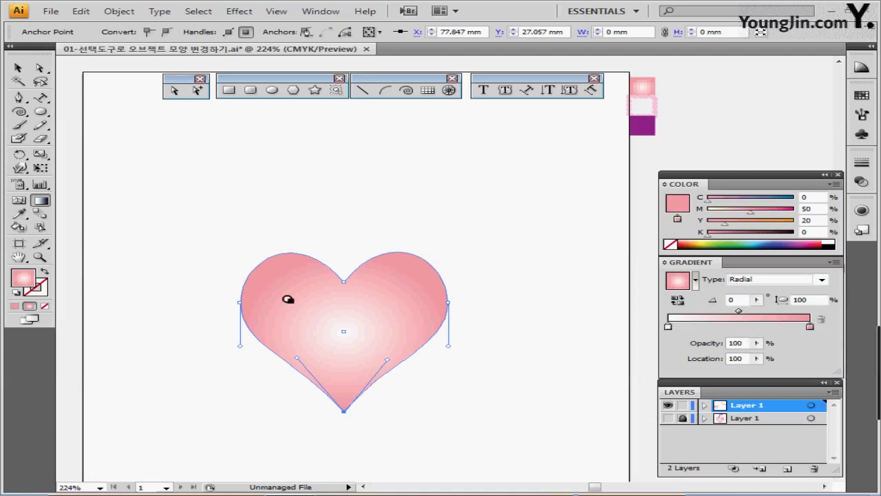
pyautogui.moveTo(287, 298); pyautogui.dragTo(378, 362)
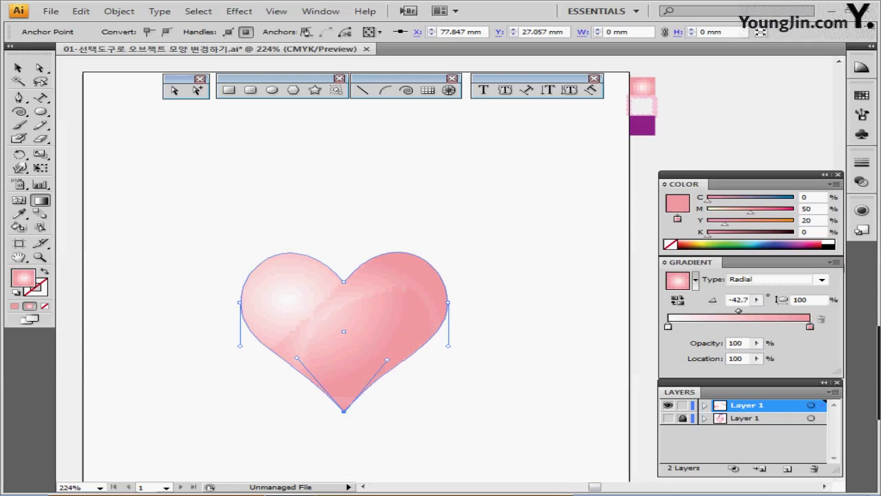
pyautogui.hotkey('ctrl', 'shift', 'a')
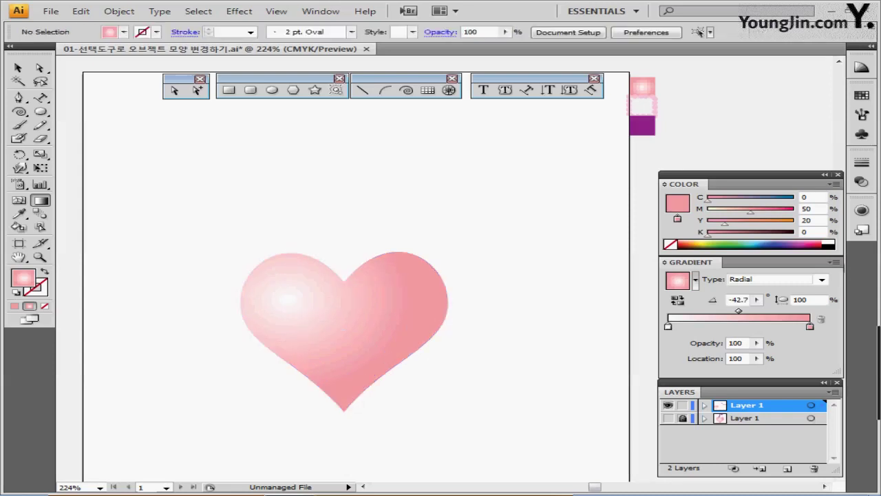
# Create a spiral above the heart with 10 mm radius, 80% decay and 5 segments, using a 1 pt black stroke and no fill.
pyautogui.click(406, 90)
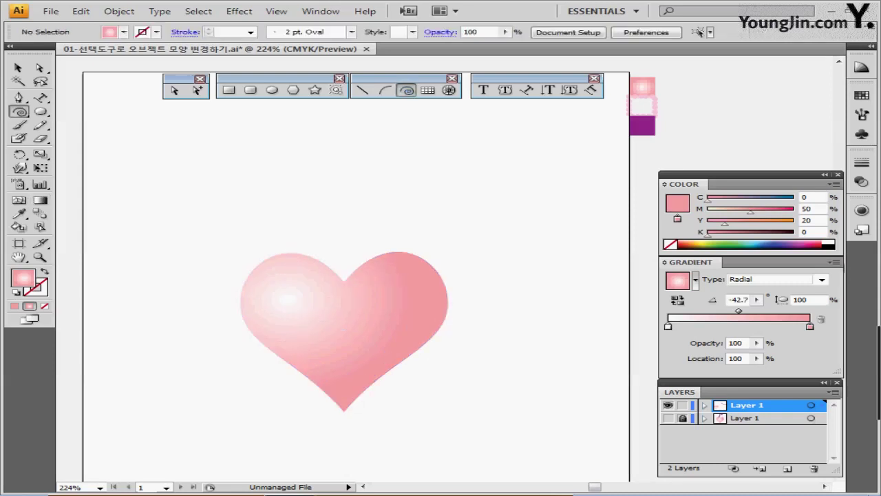
pyautogui.click(356, 201)
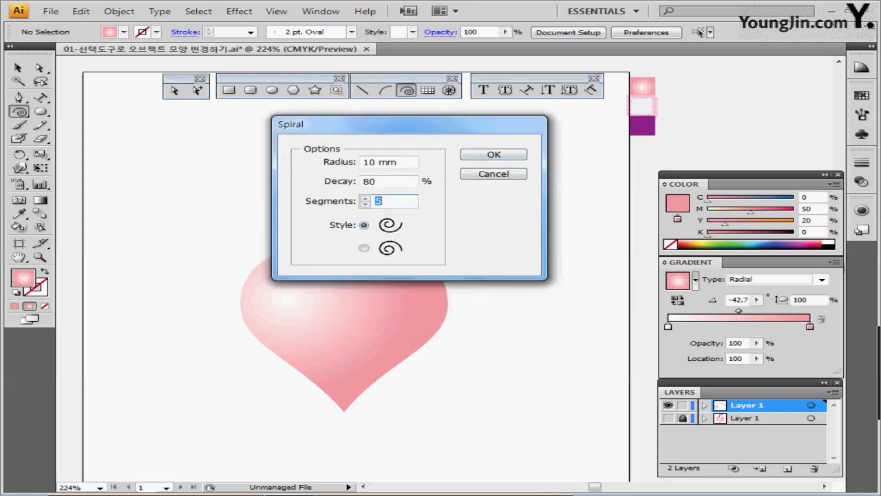
pyautogui.click(398, 162)
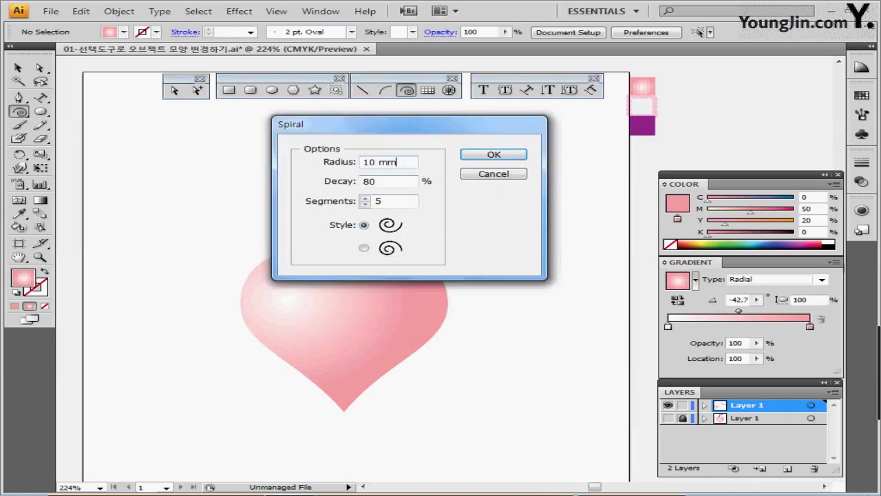
pyautogui.click(396, 182)
pyautogui.press('Return')
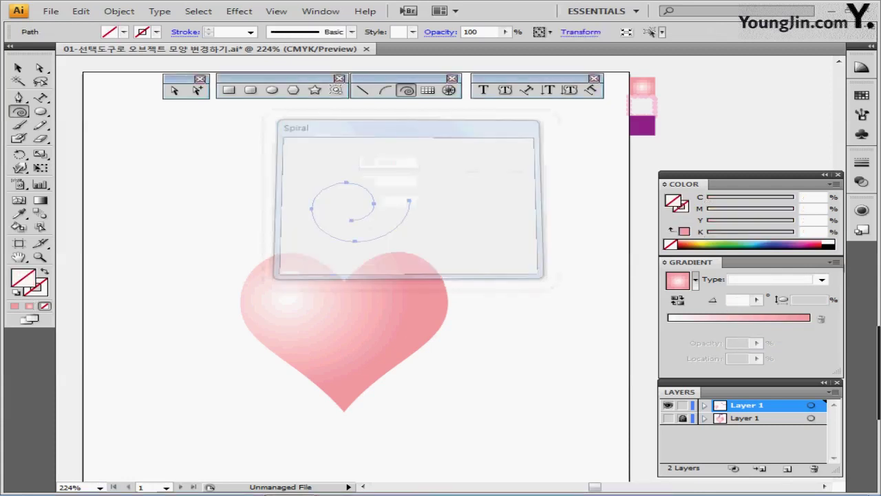
pyautogui.click(16, 292)
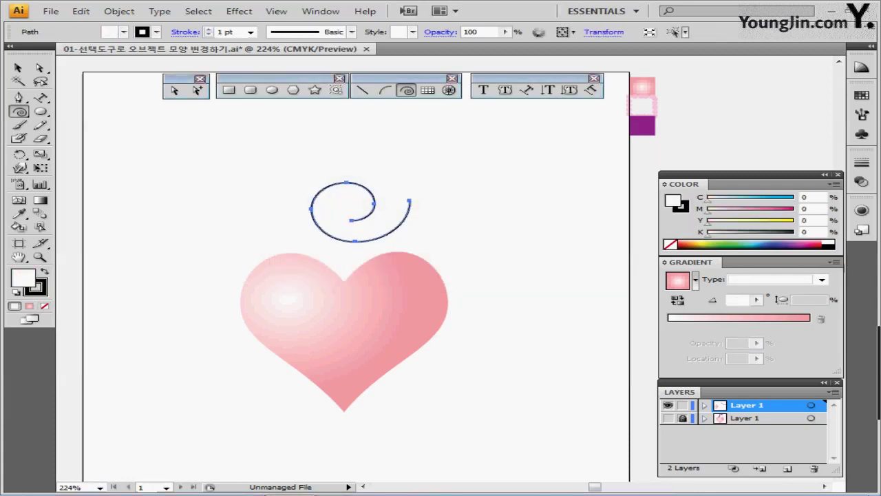
pyautogui.click(45, 306)
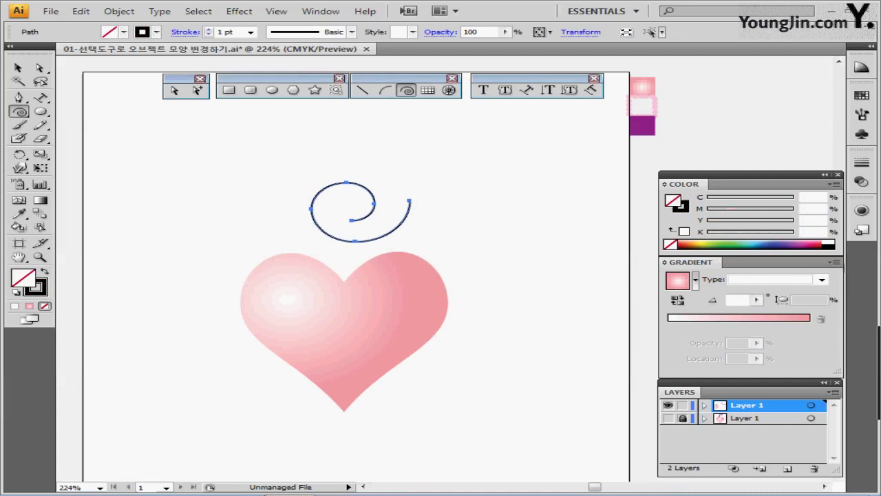
# Rotate the spiral so its open outer end faces down and move it above the heart's notch.
pyautogui.click(18, 67)
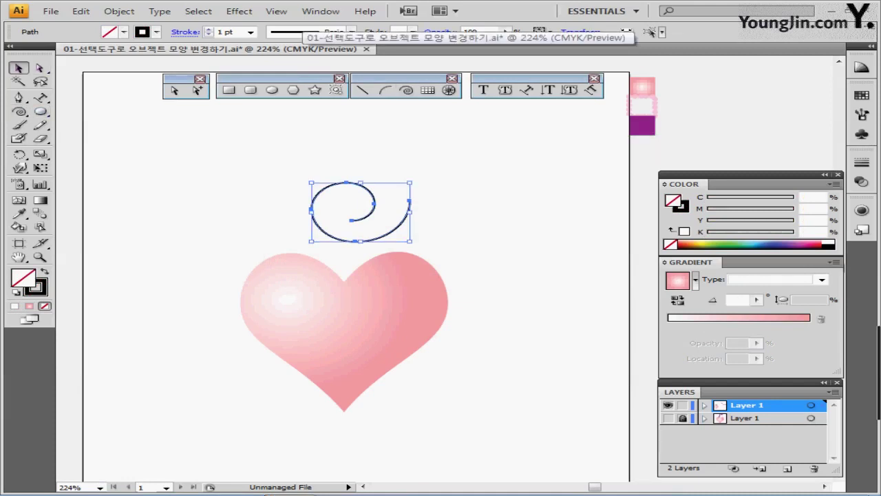
pyautogui.moveTo(413, 180); pyautogui.dragTo(331, 258)
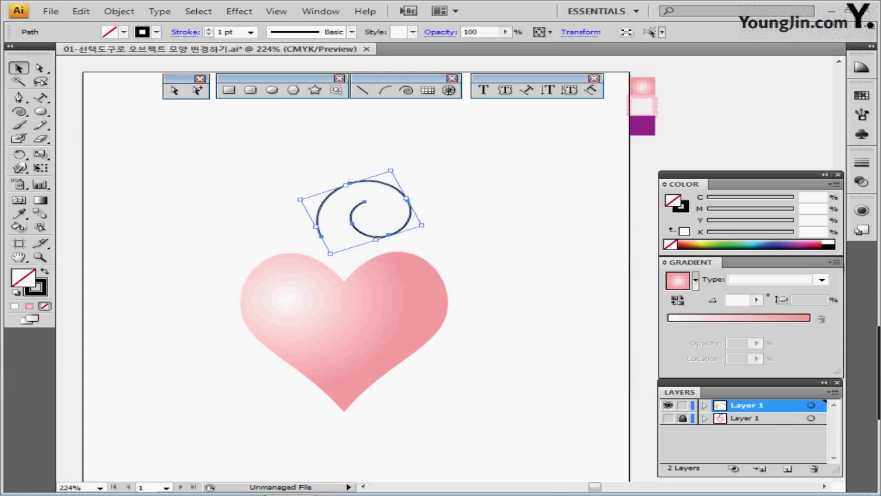
pyautogui.moveTo(392, 177); pyautogui.dragTo(407, 185)
# Extend the spiral's outer end anchor down into the heart's notch and adjust its handle into a smooth stem curve.
pyautogui.click(175, 90)
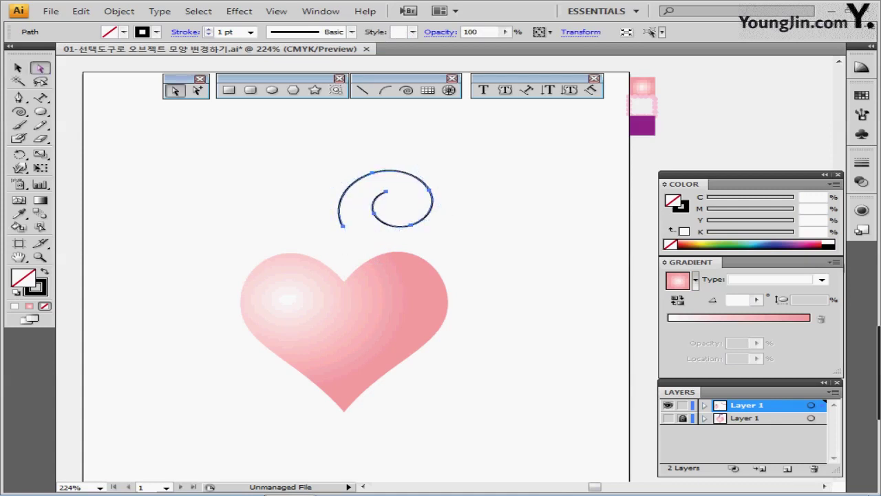
pyautogui.moveTo(342, 226); pyautogui.dragTo(324, 208)
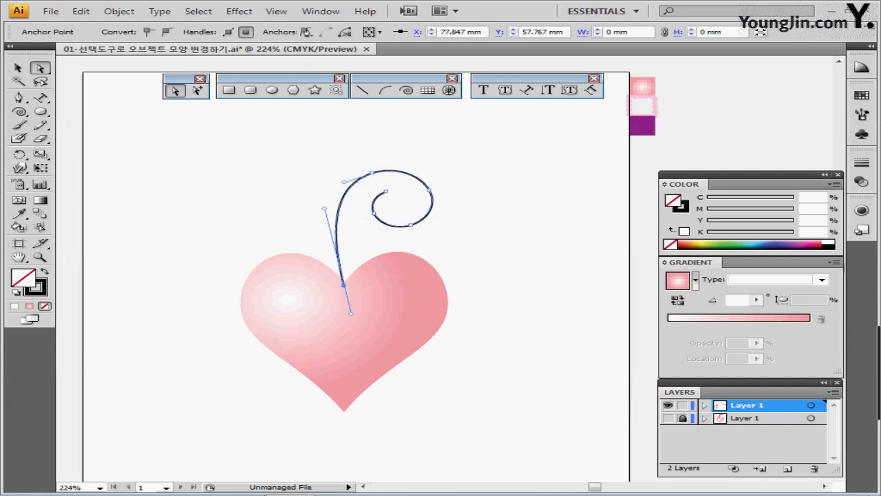
pyautogui.hotkey('ctrl', 'shift', 'a')
# Copy the dashed pink stroke from the sample beside the artboard onto the spiral and check its stroke settings.
pyautogui.click(358, 174)
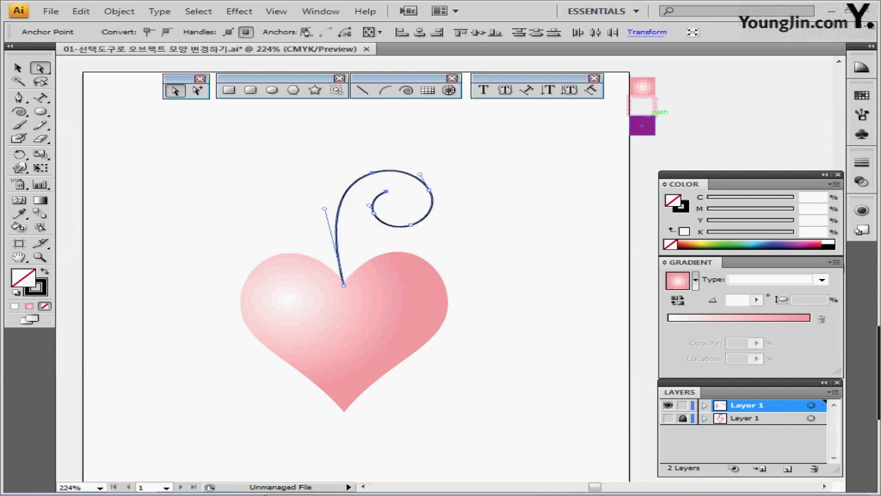
pyautogui.press('i')
pyautogui.click(654, 106)
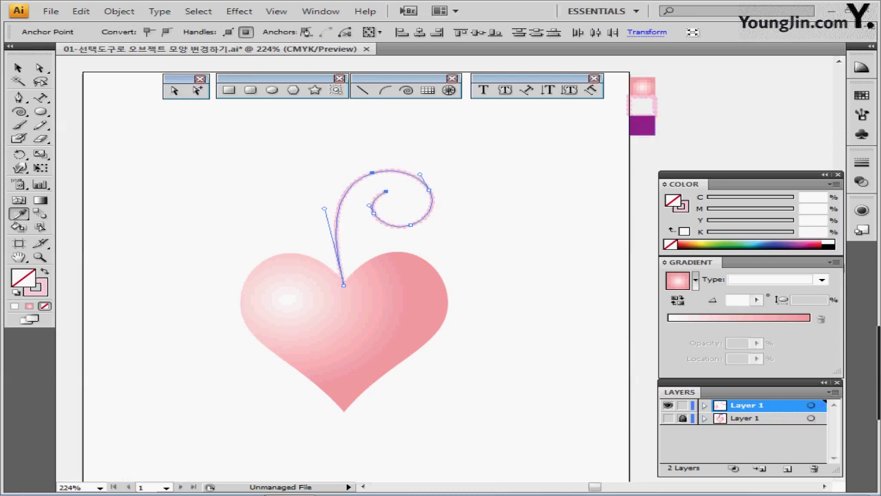
pyautogui.click(861, 161)
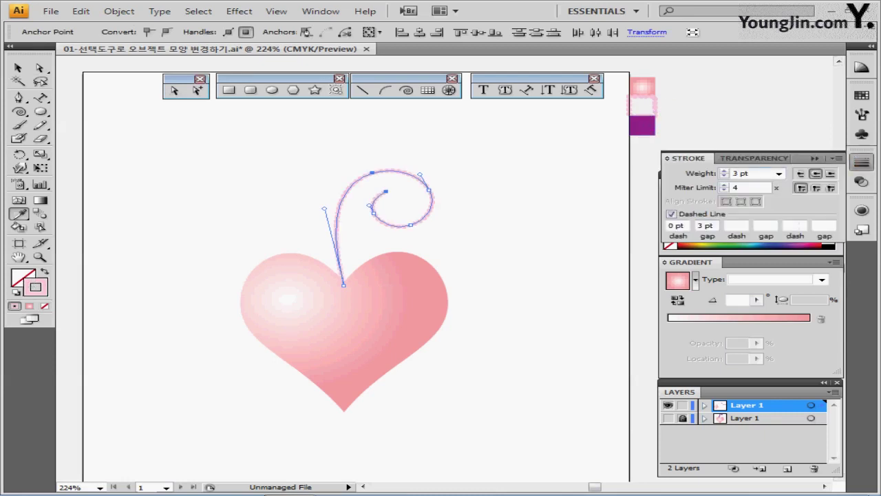
pyautogui.click(816, 174)
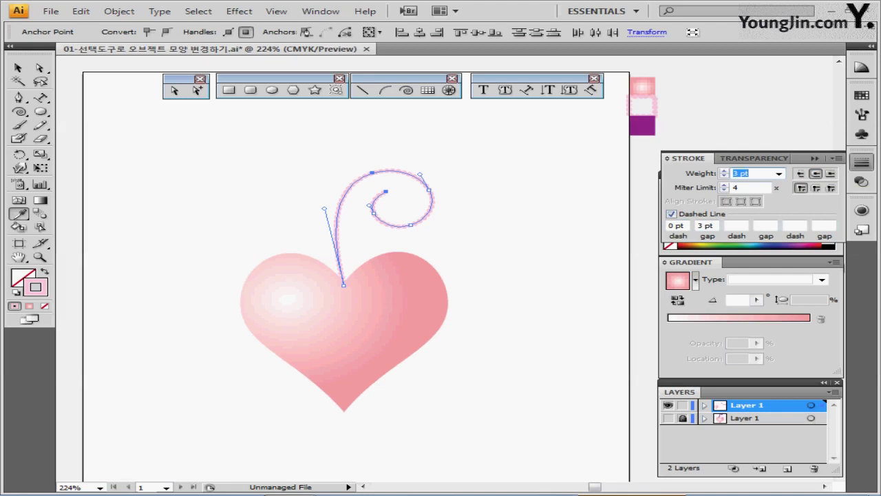
pyautogui.click(861, 181)
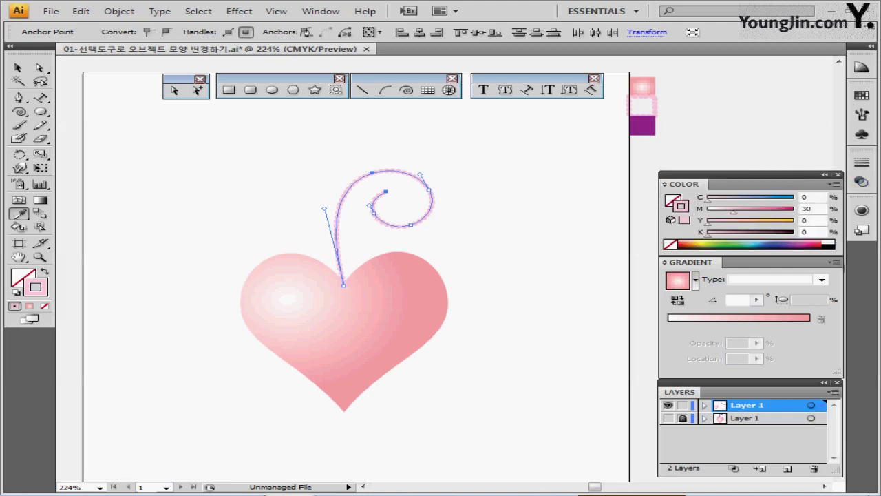
# Deselect the spiral and restore the default white fill and black stroke.
pyautogui.hotkey('ctrl', 'shift', 'a')
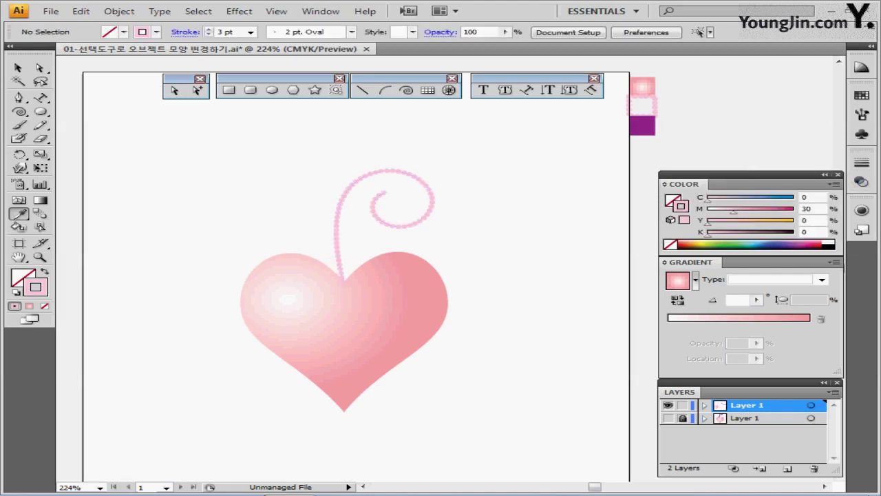
pyautogui.press('d')
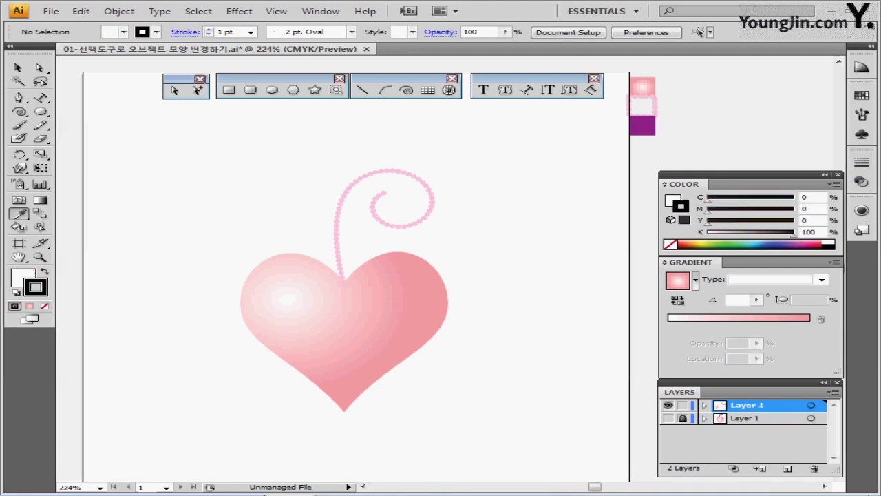
# Draw an open curve with the Pen tool that follows the outer side of the spiral stem from the heart's notch over the top.
pyautogui.press('p')
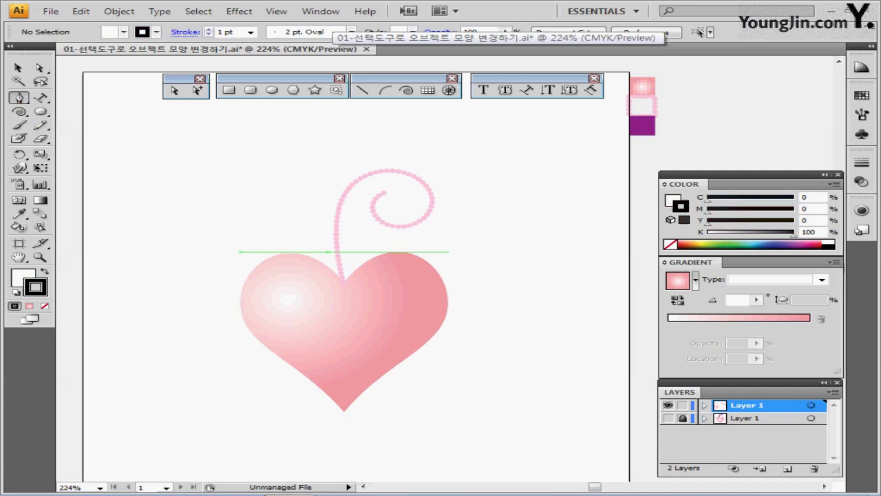
pyautogui.click(326, 252)
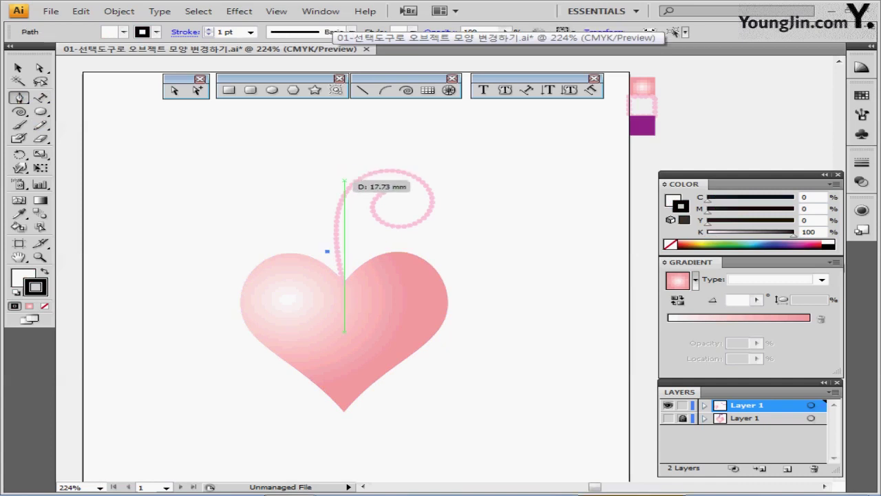
pyautogui.moveTo(343, 180); pyautogui.dragTo(374, 151)
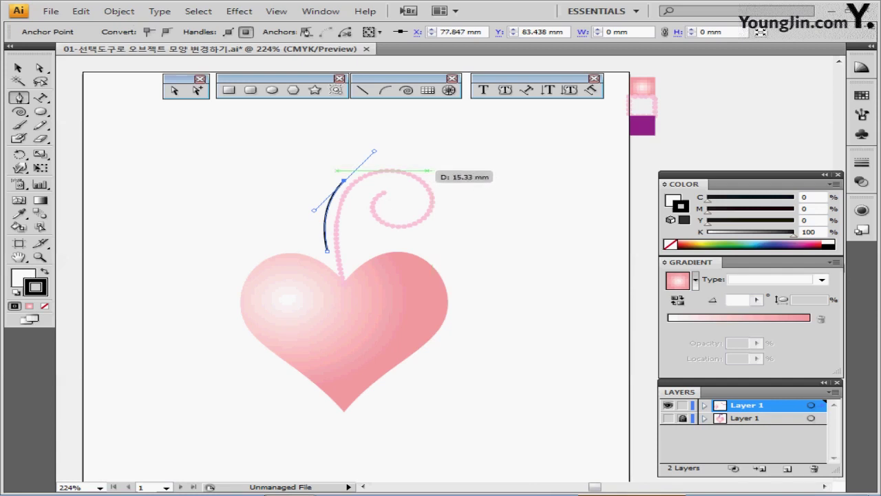
pyautogui.moveTo(426, 169); pyautogui.dragTo(433, 179)
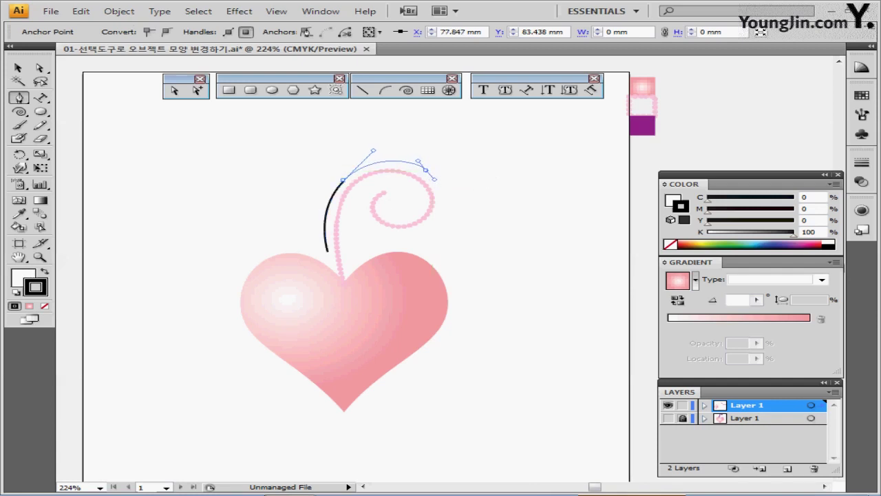
# Start path text at the lower end of the new curve, using Times New Roman Bold at 11 pt.
pyautogui.click(41, 98)
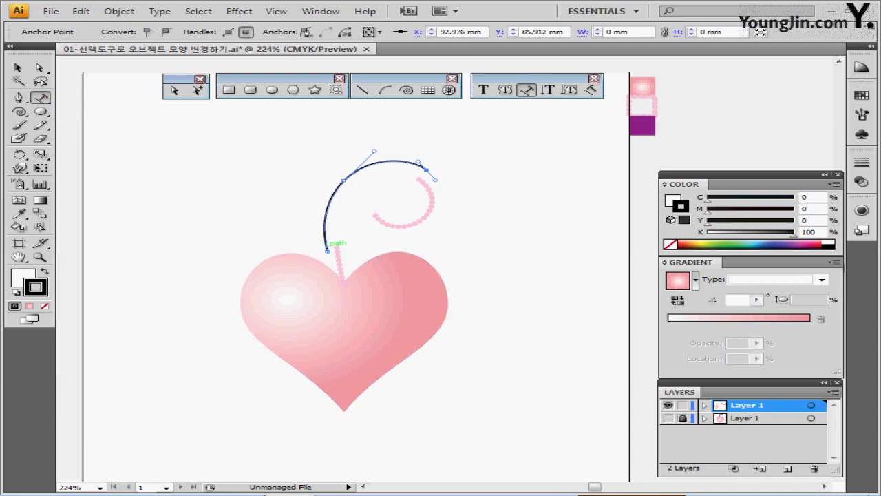
pyautogui.click(326, 245)
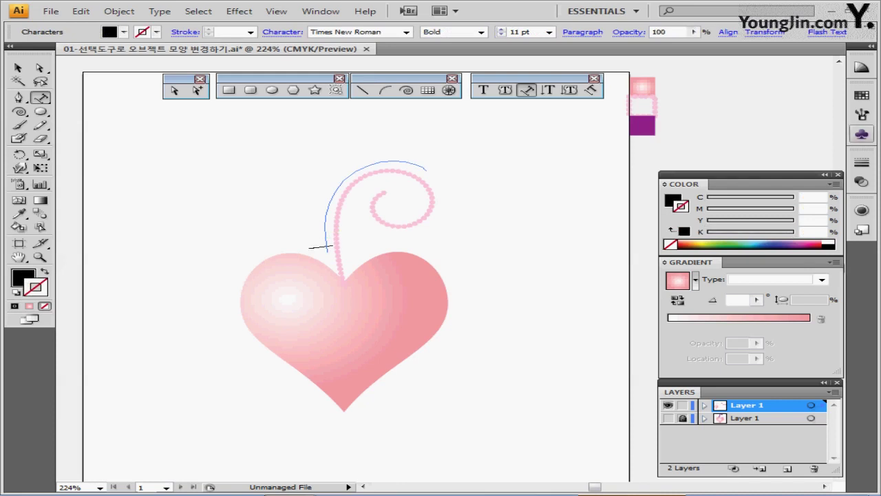
pyautogui.hotkey('ctrl', 't')
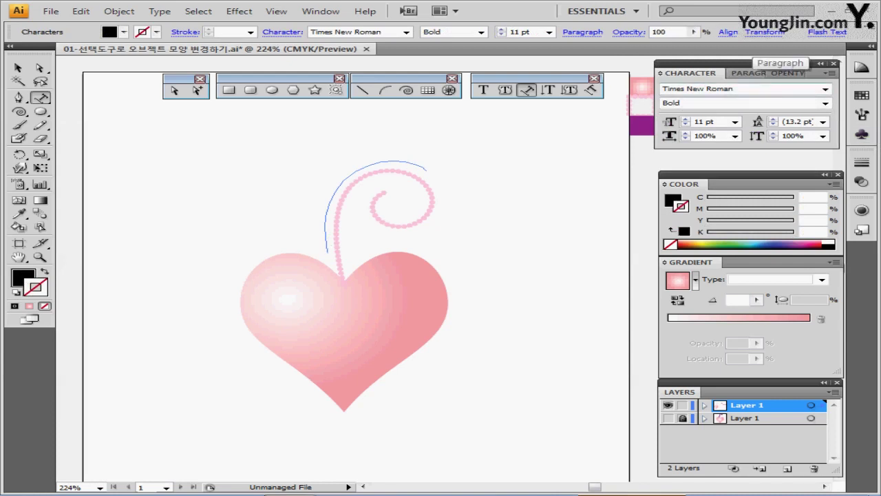
pyautogui.click(732, 89)
pyautogui.press('Tab')
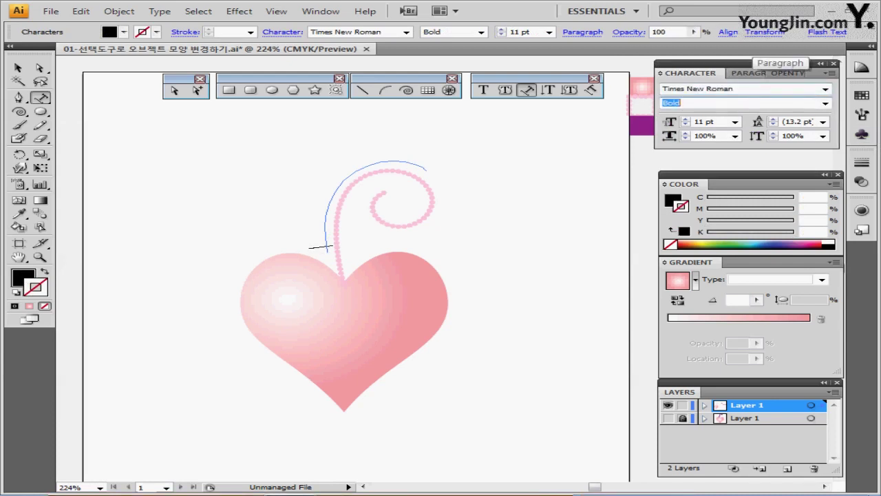
pyautogui.press('Tab')
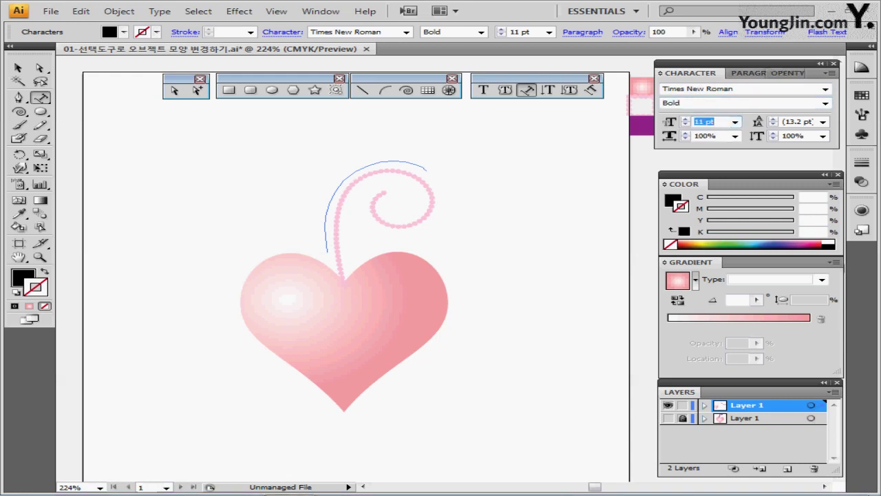
# Set the text fill colour to C 50, M 100, Y 0, K 0.
pyautogui.click(672, 200)
pyautogui.click(812, 197)
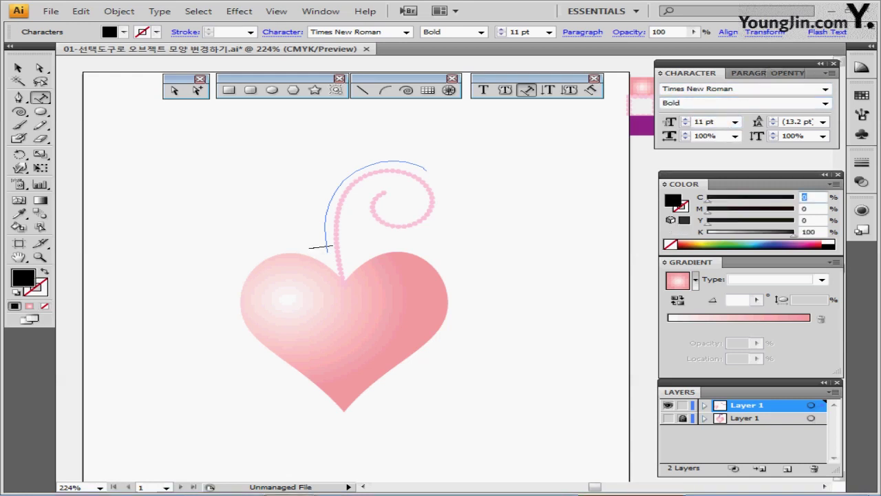
pyautogui.write('50')
pyautogui.press('Tab')
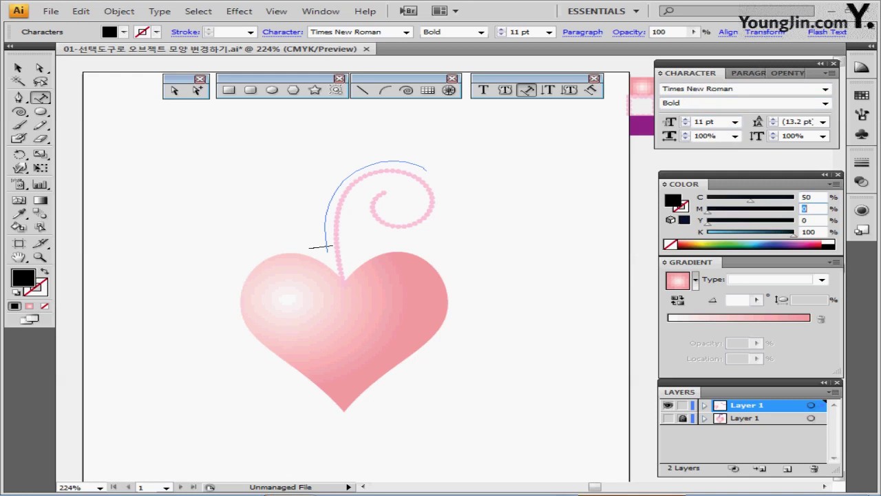
pyautogui.write('100')
pyautogui.press('Tab')
pyautogui.press('Tab')
pyautogui.write('0')
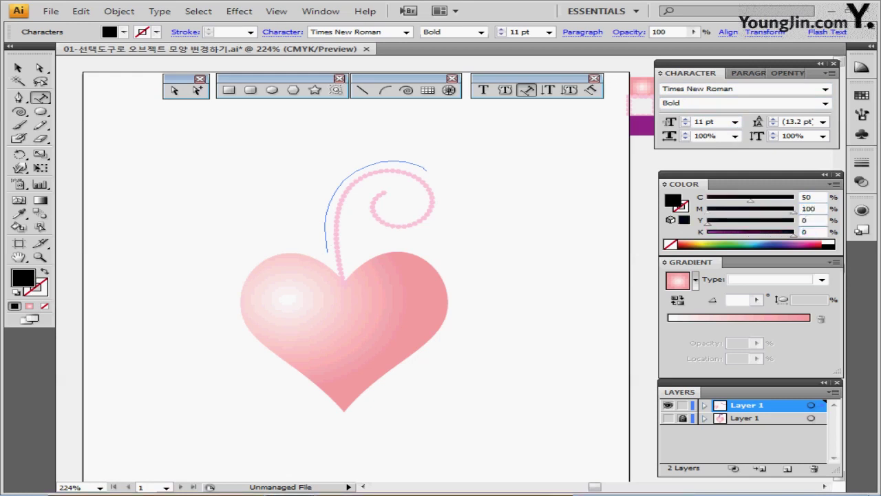
pyautogui.press('Return')
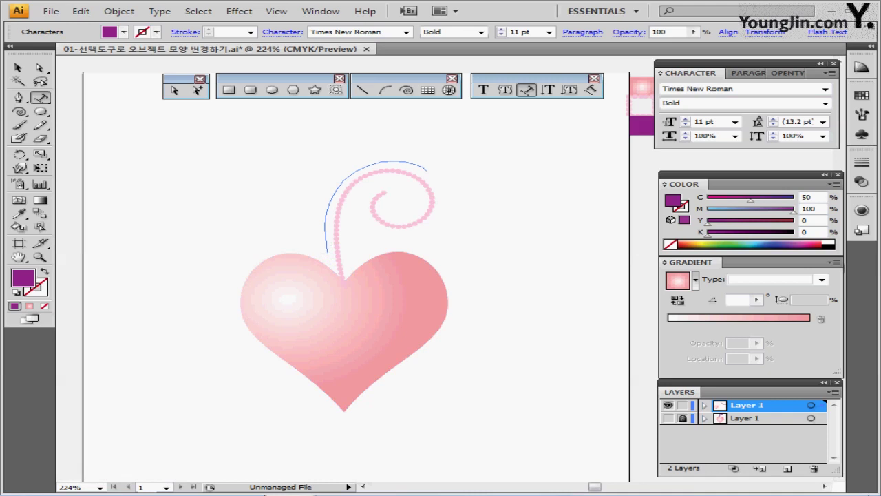
# Enter LOVELY HEART along the curve and deselect the finished lettering.
pyautogui.write('LOVE')
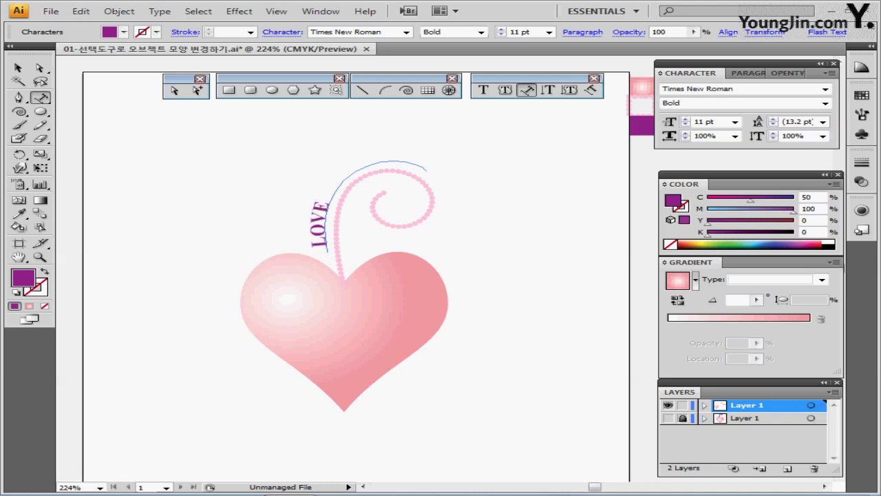
pyautogui.write('LY HEA')
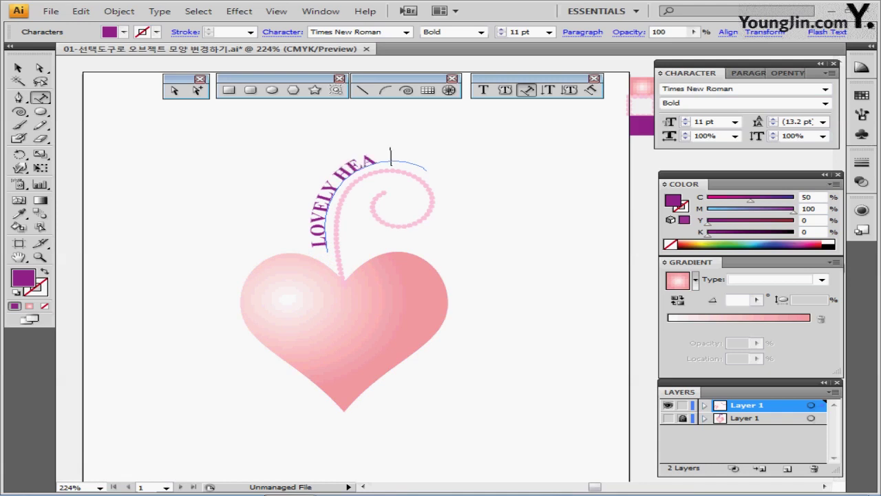
pyautogui.write('RT')
pyautogui.hotkey('ctrl', 'shift', 'a')
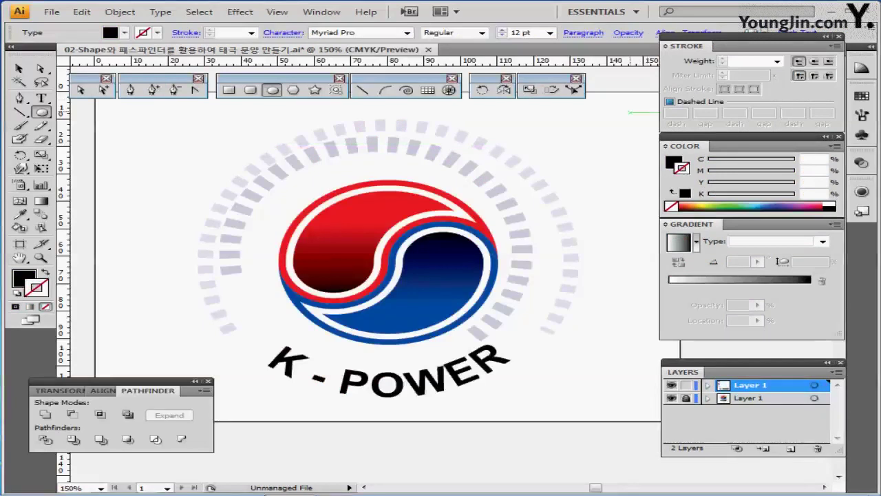
# Hide the locked sample layer and create a 60 x 60 mm circle with default fill and stroke around the middle of the artboard.
pyautogui.click(671, 398)
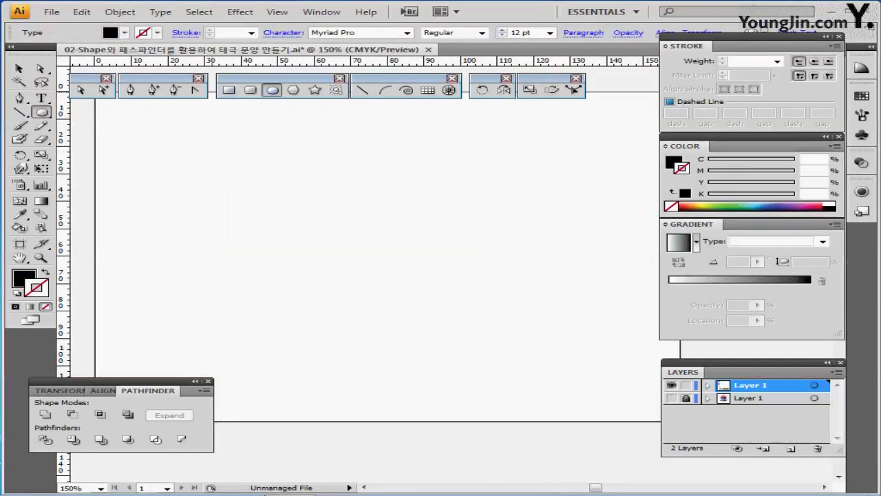
pyautogui.press('d')
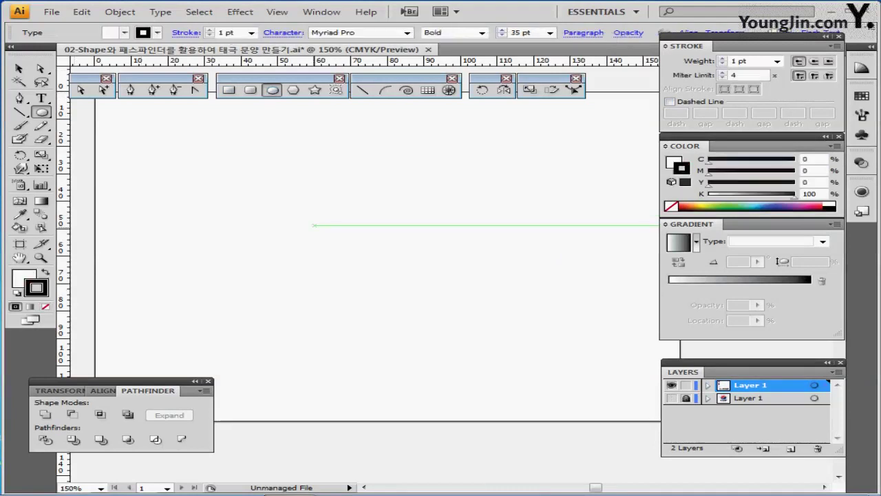
pyautogui.click(307, 225)
pyautogui.write('60')
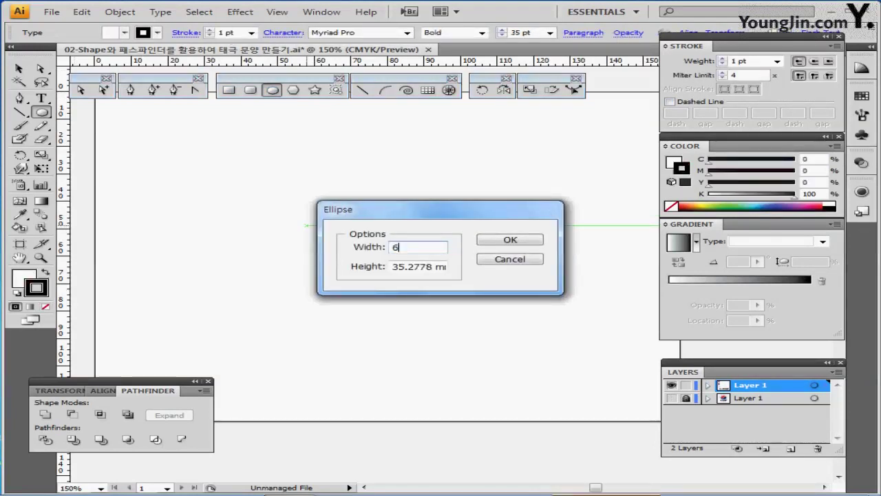
pyautogui.press('Tab')
pyautogui.write('60')
pyautogui.press('Return')
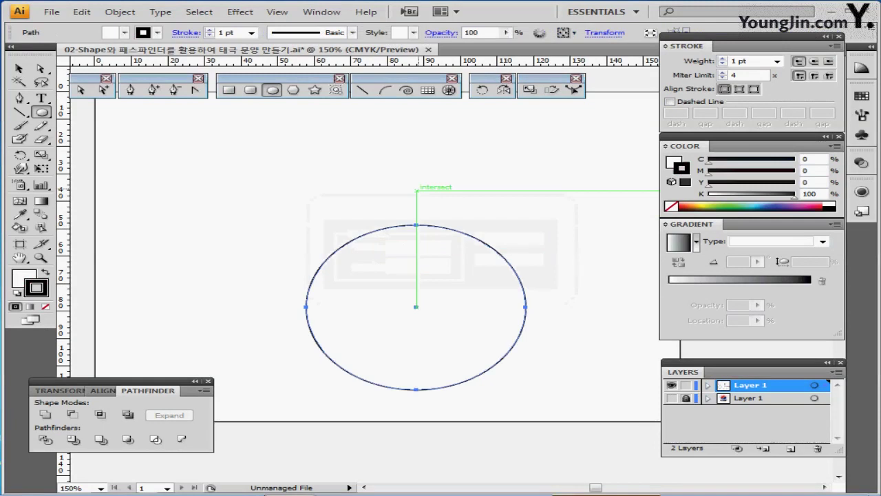
pyautogui.moveTo(417, 304); pyautogui.dragTo(415, 248)
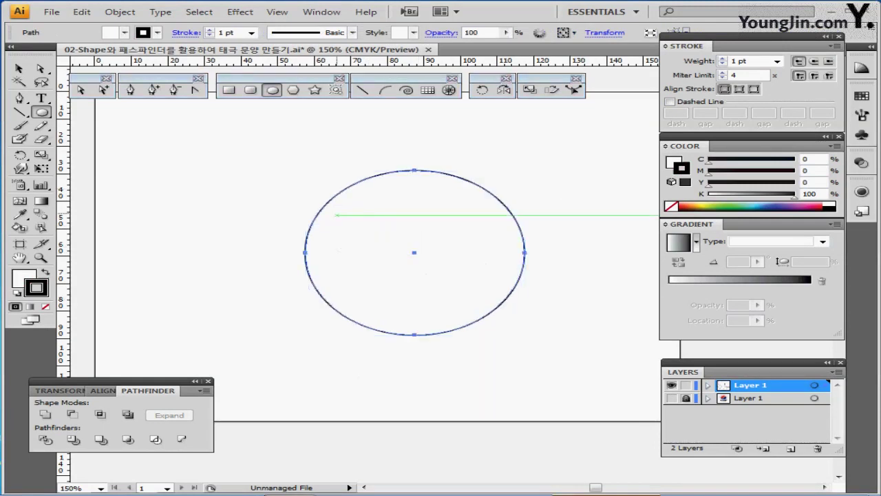
# Create a 30 x 30 mm circle inside the large circle.
pyautogui.click(414, 252)
pyautogui.write('30')
pyautogui.press('Tab')
pyautogui.write('30')
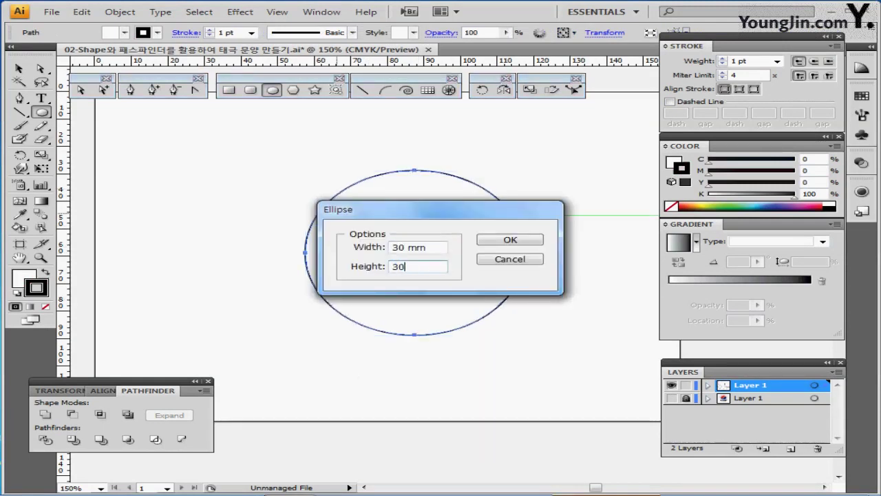
pyautogui.press('Return')
# Align both circles by their left edges and vertical centres.
pyautogui.press('v')
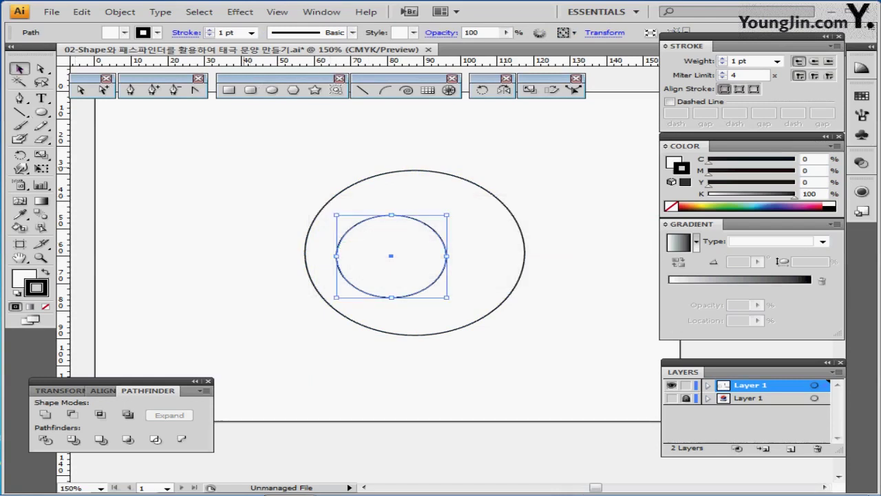
pyautogui.moveTo(239, 158); pyautogui.dragTo(491, 275)
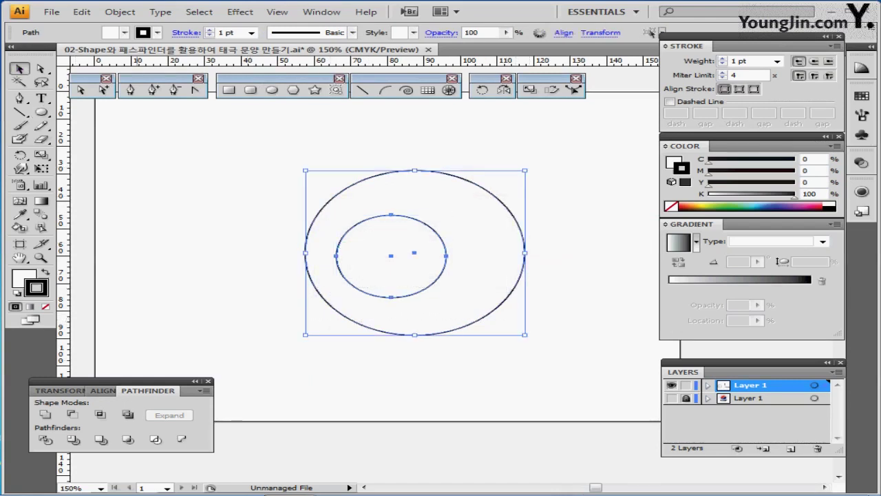
pyautogui.click(103, 390)
pyautogui.click(45, 413)
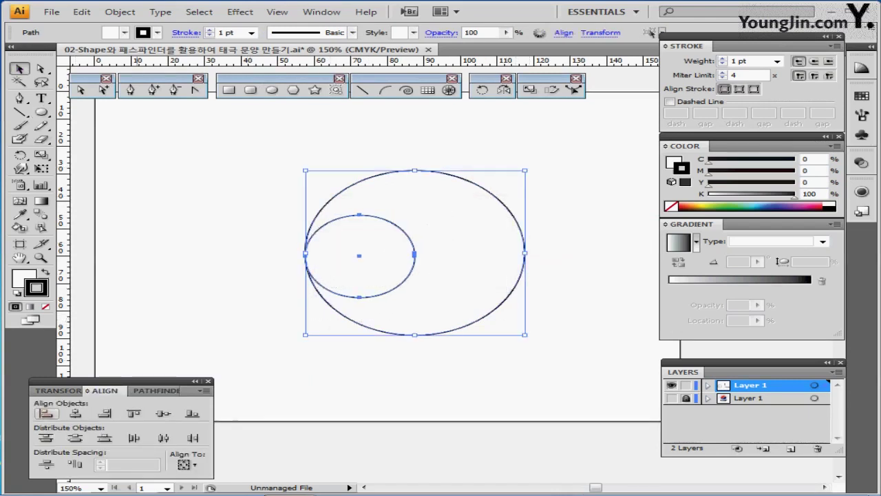
pyautogui.click(163, 413)
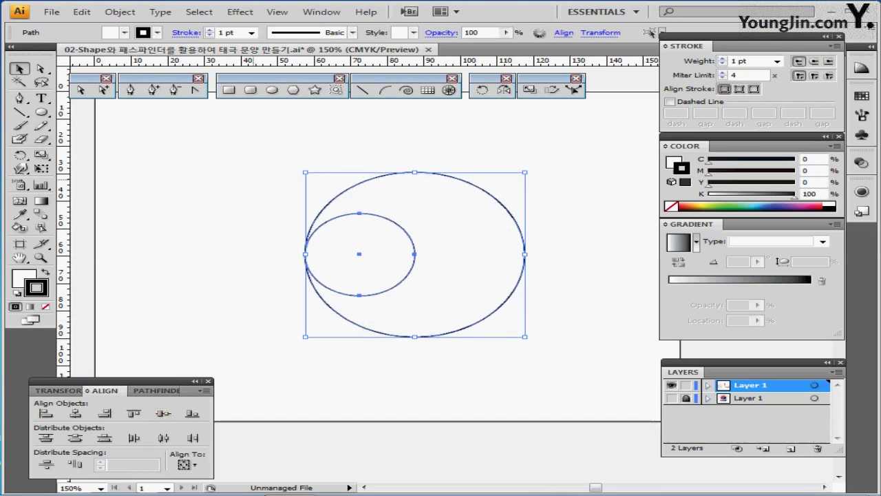
# Copy the small circle with a Move of 30 mm horizontally and 0 mm vertically.
pyautogui.click(257, 183)
pyautogui.click(368, 255)
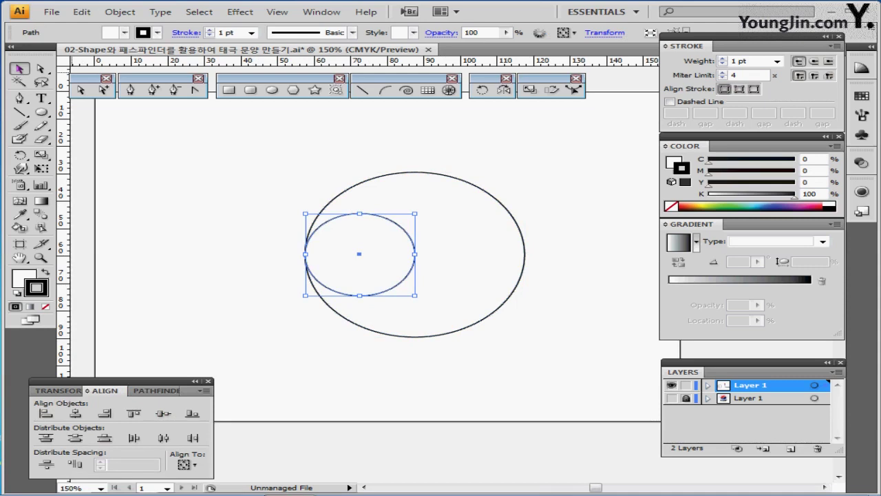
pyautogui.doubleClick(19, 68)
pyautogui.moveTo(427, 170); pyautogui.dragTo(587, 125)
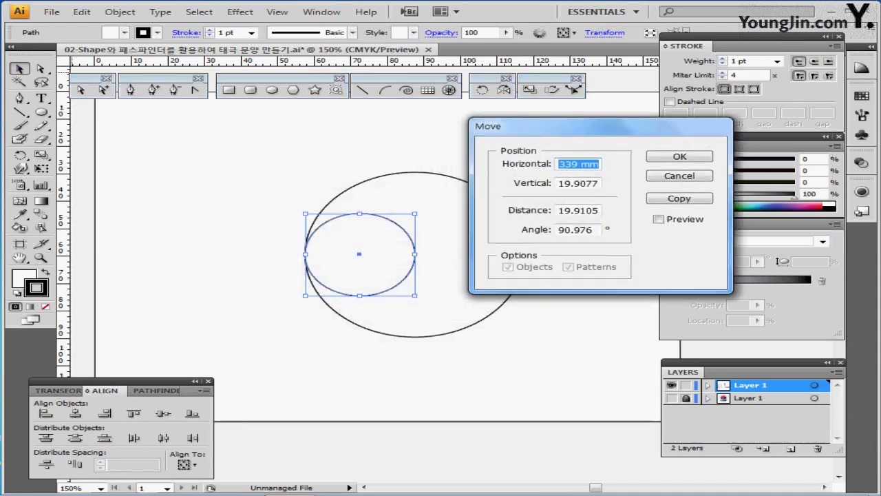
pyautogui.write('30')
pyautogui.press('Tab')
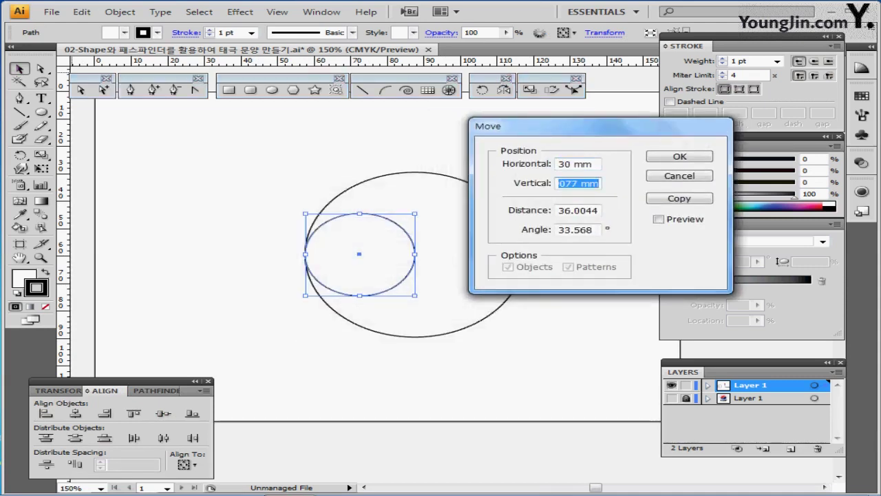
pyautogui.write('0')
pyautogui.press('Tab')
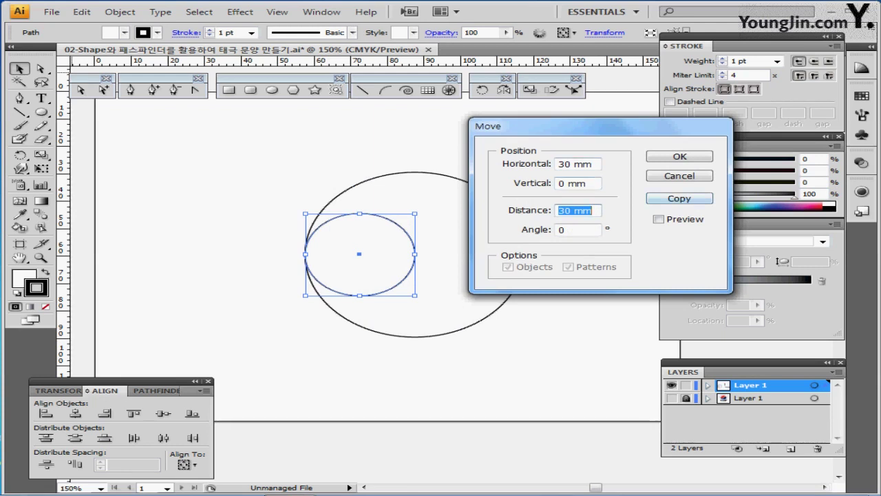
pyautogui.click(679, 198)
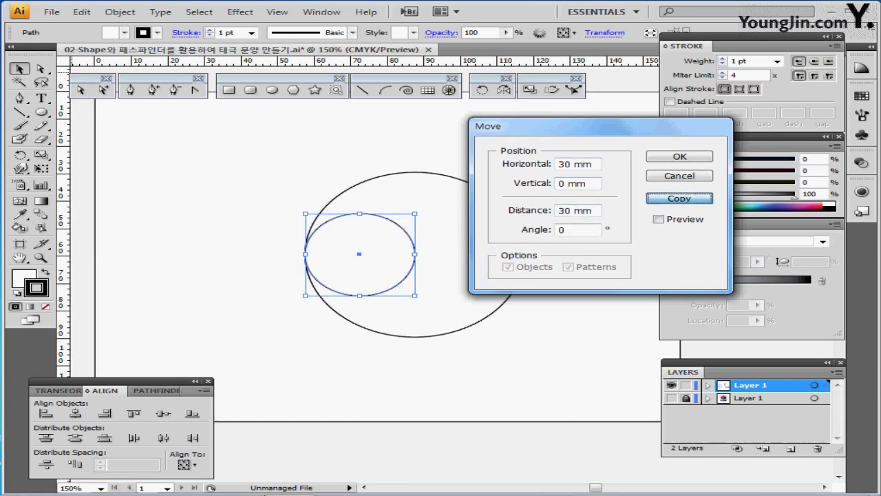
# Select all three circles and split them into separate regions with the Divide pathfinder.
pyautogui.hotkey('ctrl', 'a')
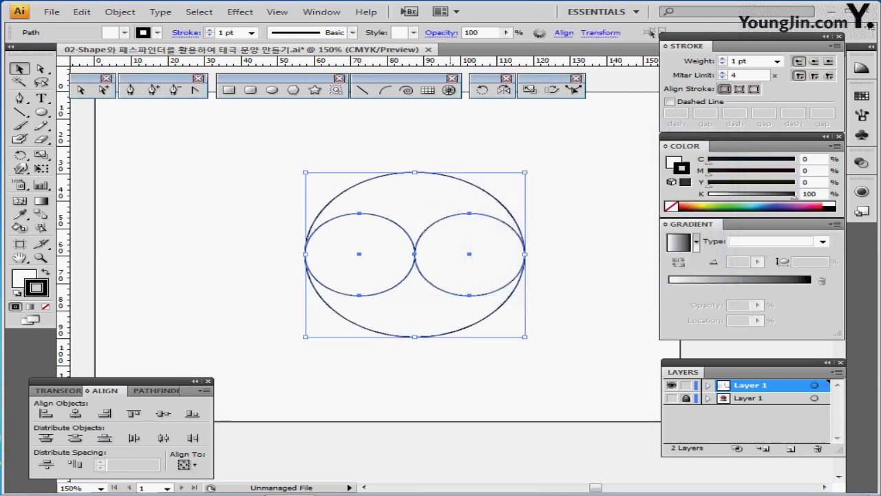
pyautogui.moveTo(152, 381); pyautogui.dragTo(198, 305)
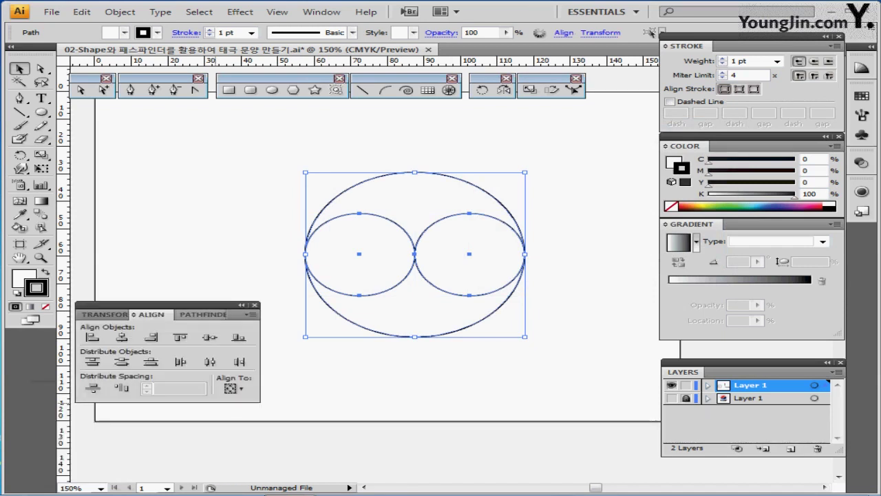
pyautogui.click(200, 314)
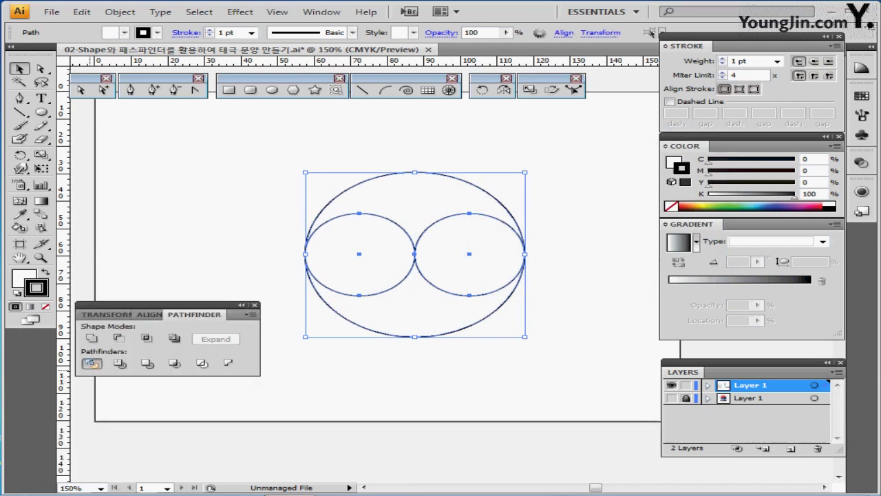
pyautogui.click(91, 364)
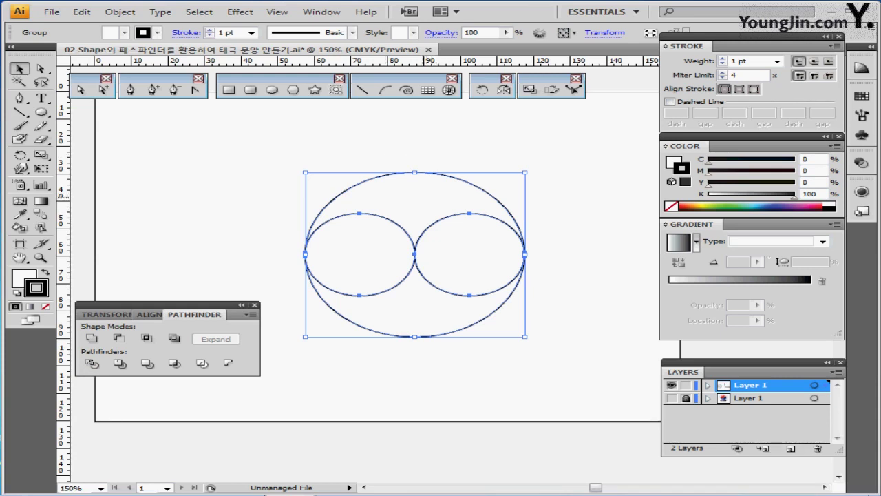
# Inside the divided group, unite the upper region with the left small circle and fill it with the sampled red swatch.
pyautogui.doubleClick(423, 196)
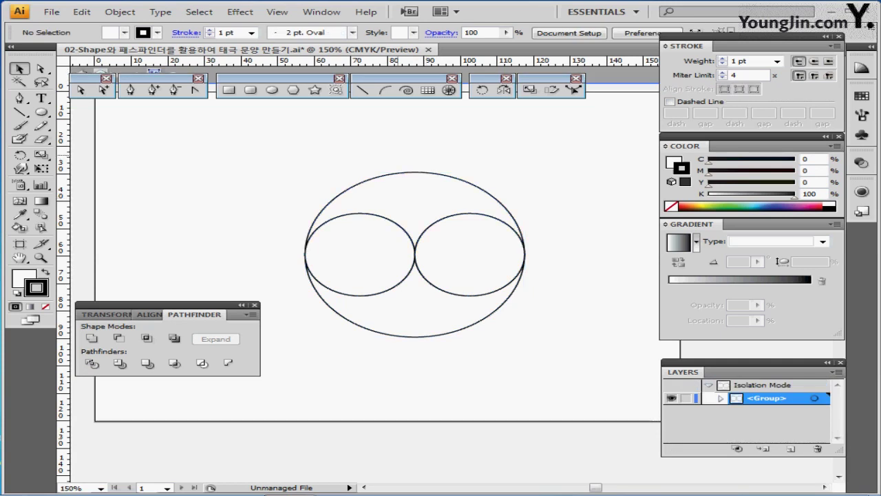
pyautogui.click(414, 172)
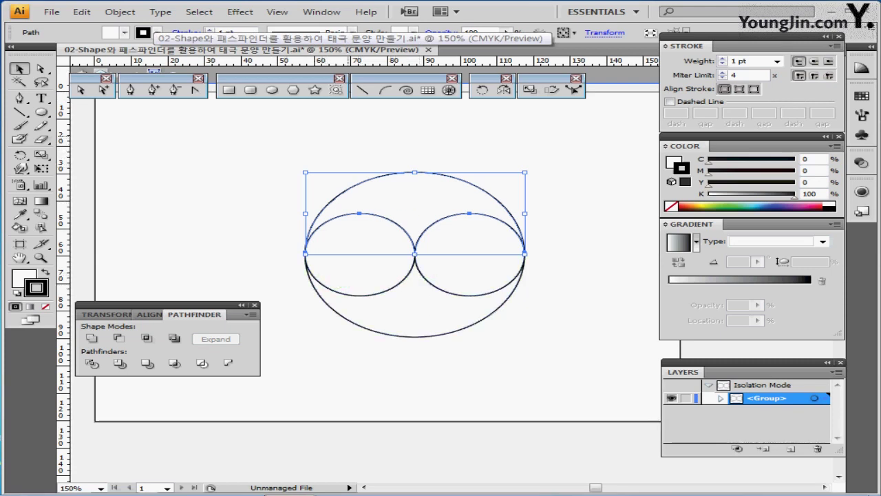
pyautogui.click(427, 137)
pyautogui.click(363, 181)
pyautogui.click(358, 223)
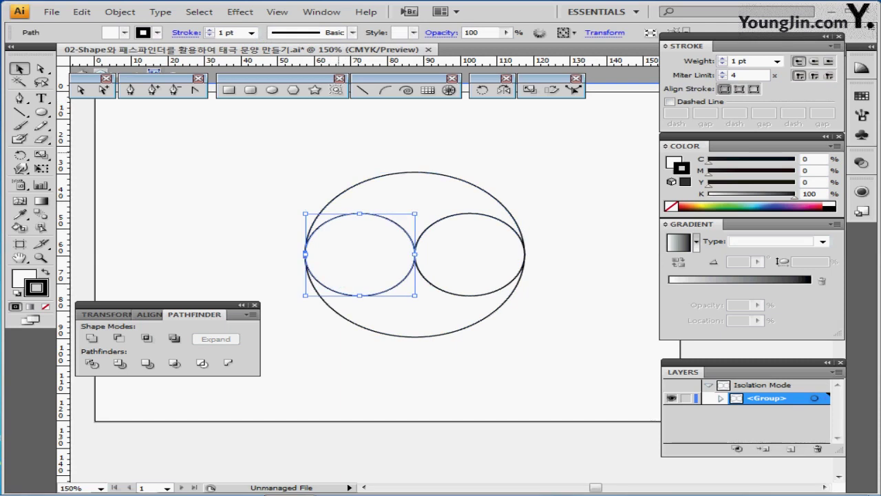
pyautogui.click(355, 142)
pyautogui.moveTo(355, 141); pyautogui.dragTo(382, 270)
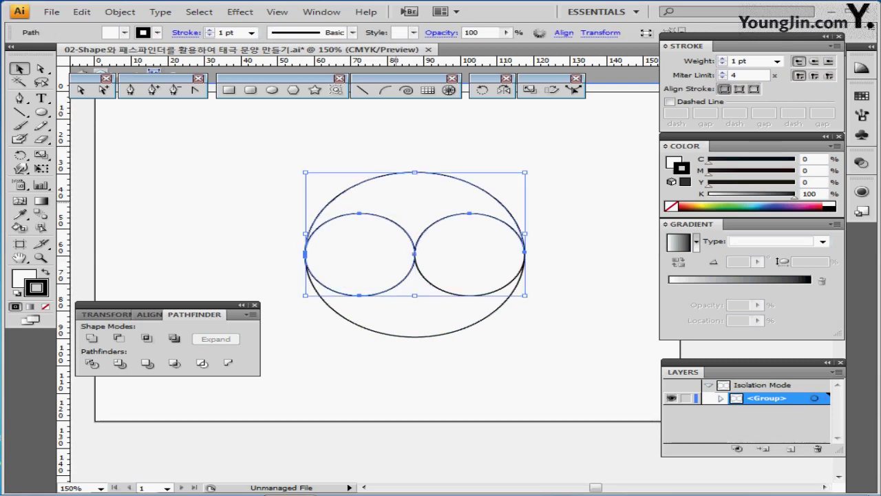
pyautogui.click(92, 338)
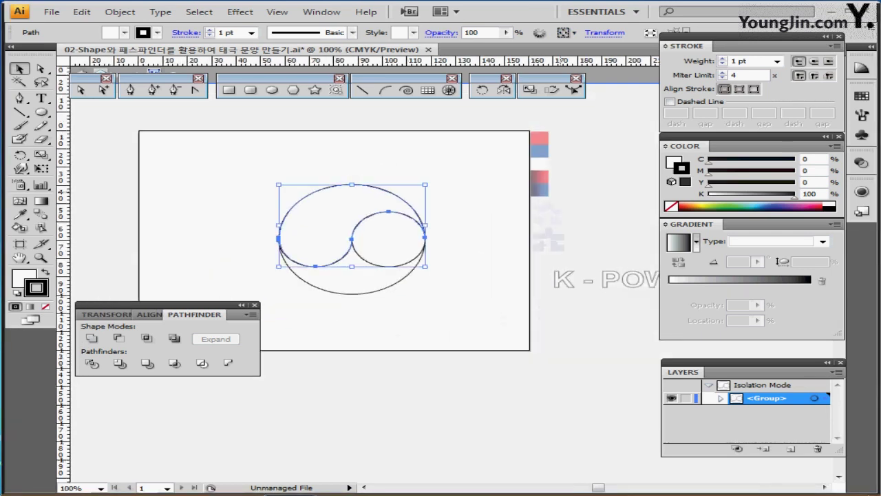
pyautogui.press('k')
pyautogui.click(316, 220)
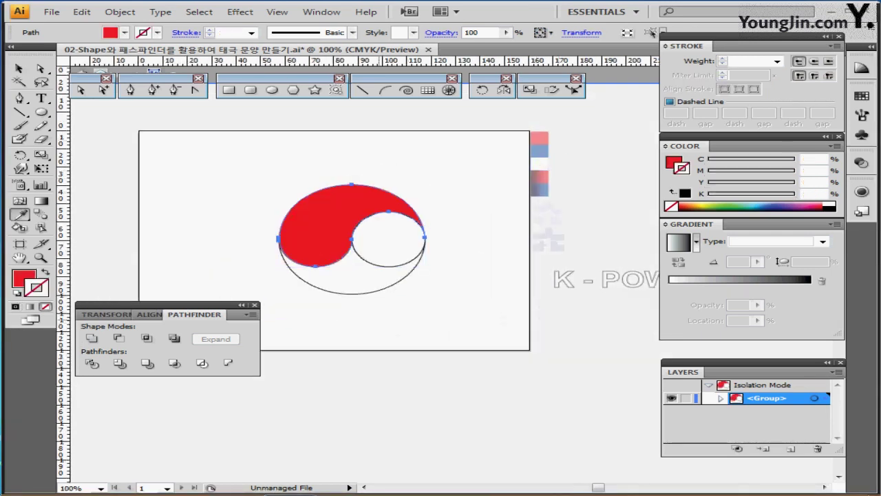
# Unite the lower region with the right small circle and fill it with the sampled blue swatch.
pyautogui.moveTo(379, 319); pyautogui.dragTo(414, 237)
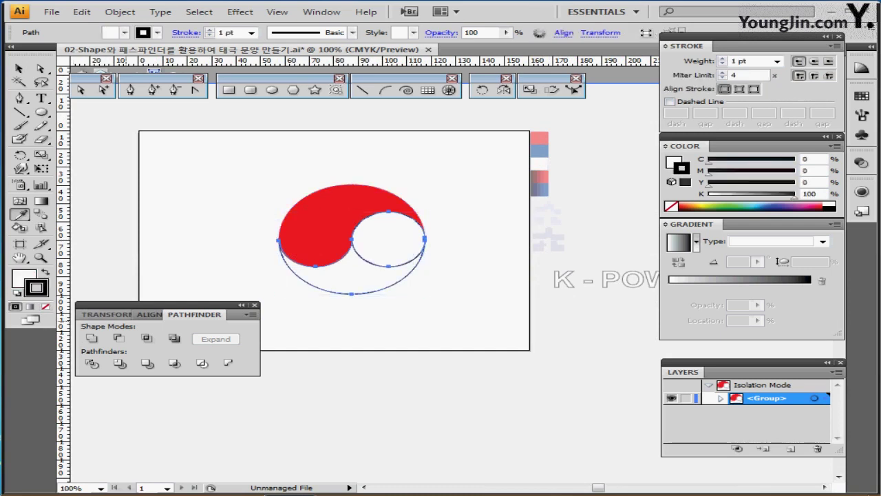
pyautogui.click(91, 337)
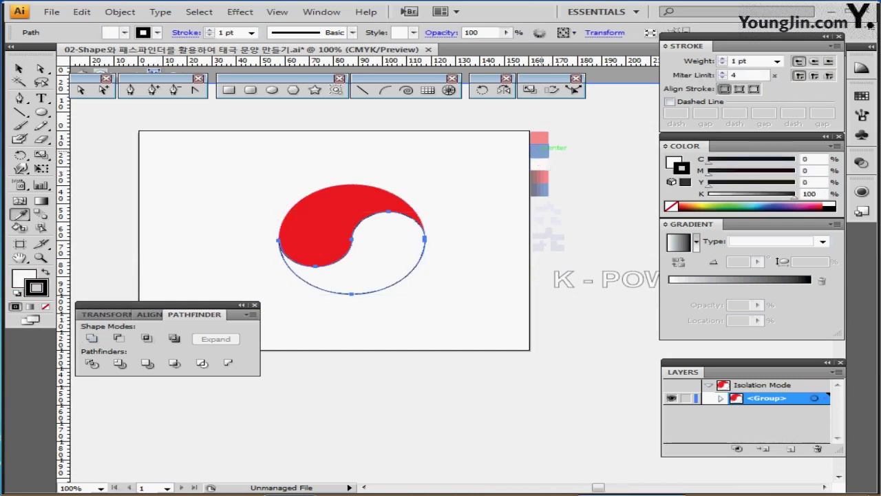
pyautogui.click(540, 151)
pyautogui.keyDown('ctrl'); pyautogui.click(376, 262); pyautogui.keyUp('ctrl')
pyautogui.moveTo(376, 263); pyautogui.dragTo(340, 252)
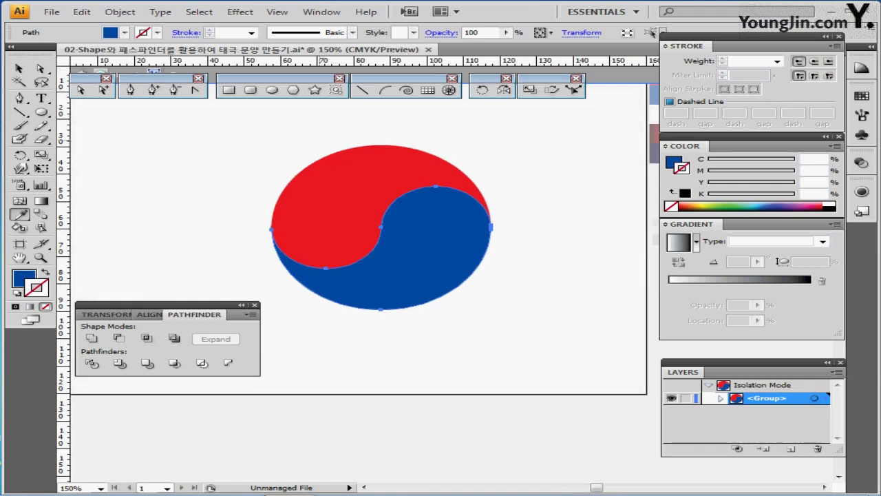
# Offset the red and blue shapes by -2 mm and give the inset copies a white fill with no stroke.
pyautogui.moveTo(315, 132); pyautogui.dragTo(420, 305)
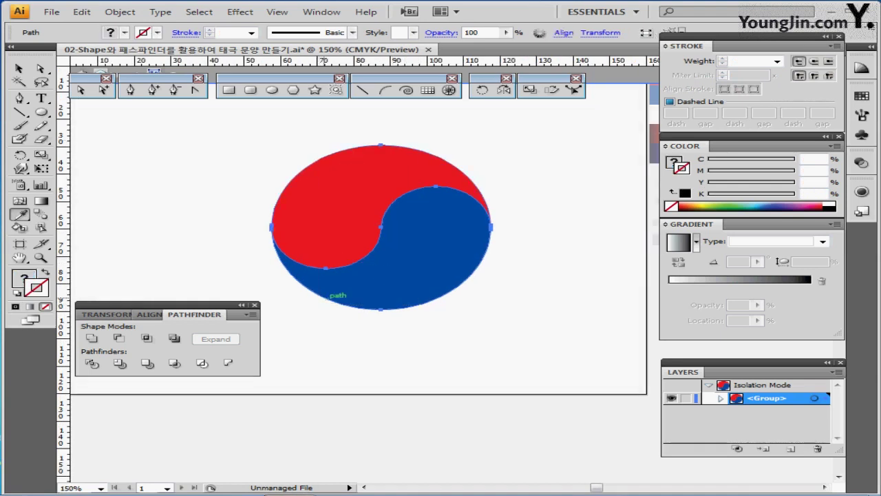
pyautogui.keyDown('ctrl'); pyautogui.click(257, 135); pyautogui.keyUp('ctrl')
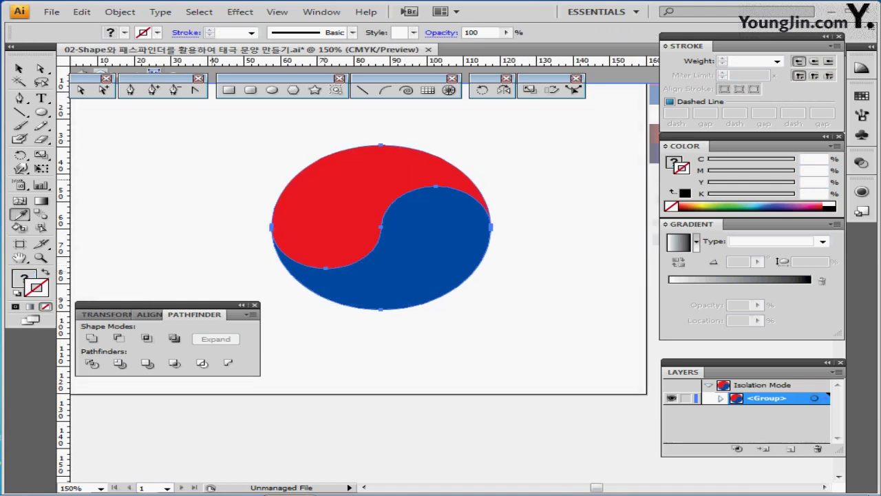
pyautogui.hotkey('ctrl', 'a')
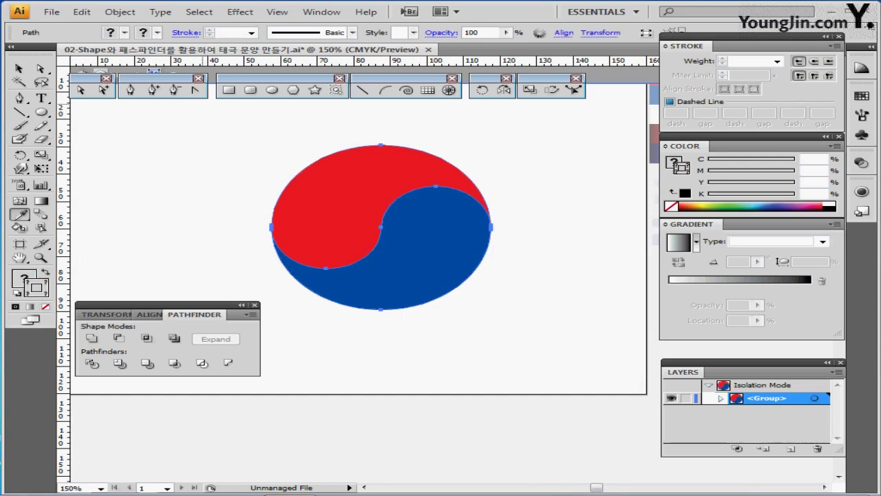
pyautogui.click(120, 11)
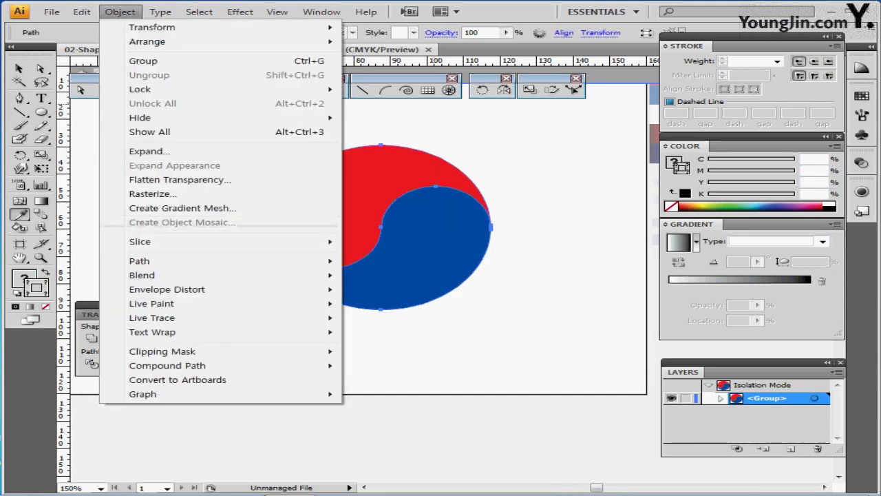
pyautogui.moveTo(207, 261)
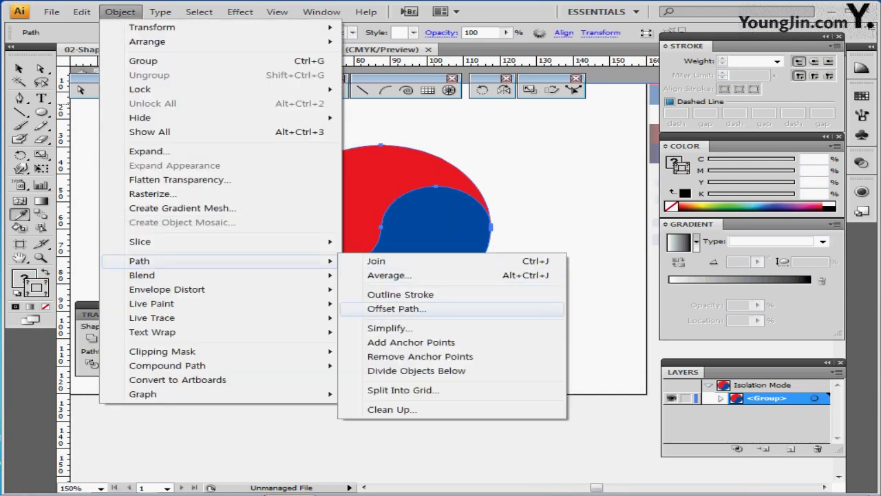
pyautogui.click(397, 308)
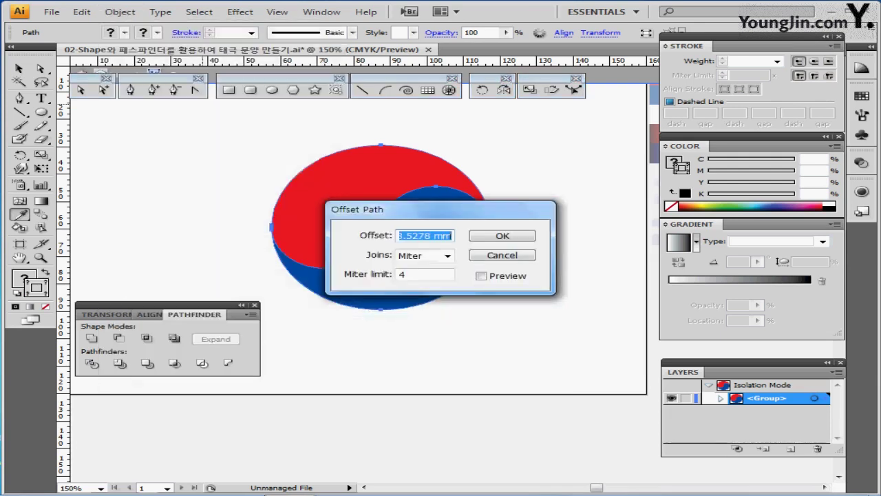
pyautogui.write('-2')
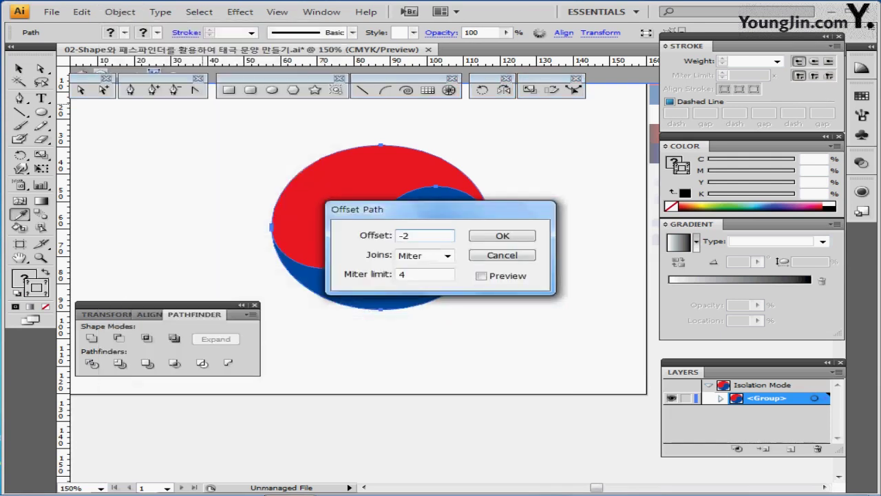
pyautogui.press('Return')
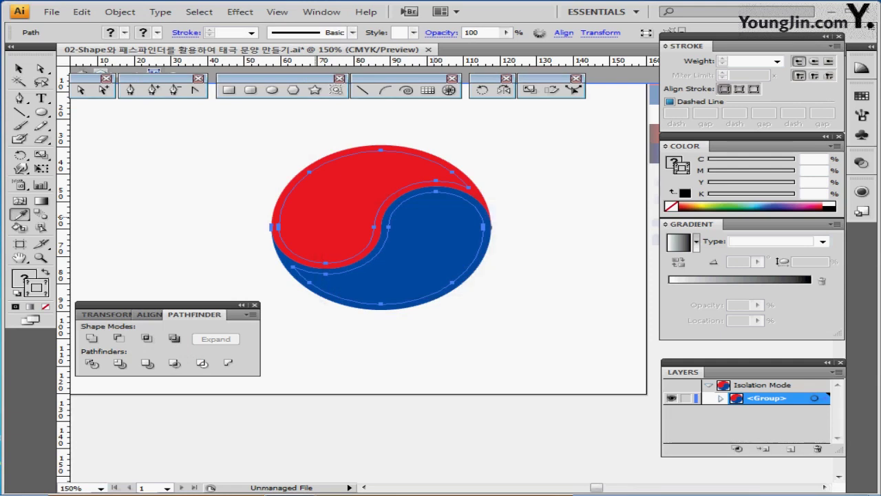
pyautogui.hotkey('shift', 'x')
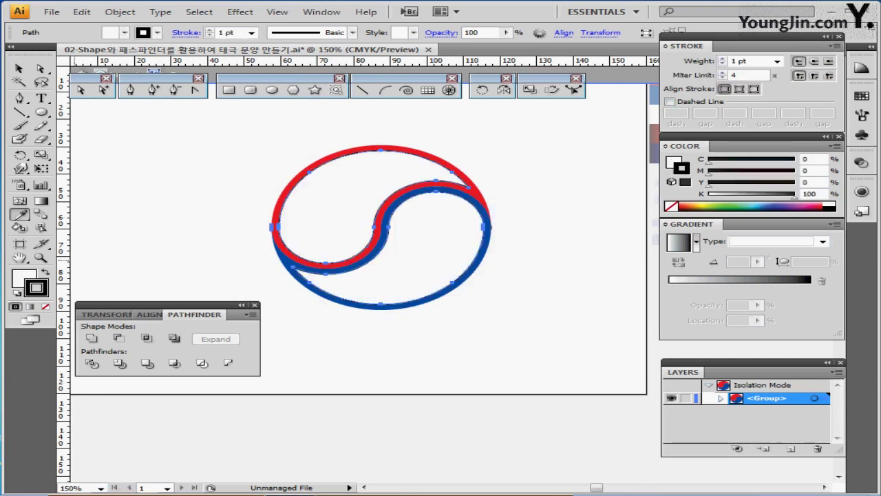
pyautogui.press('/')
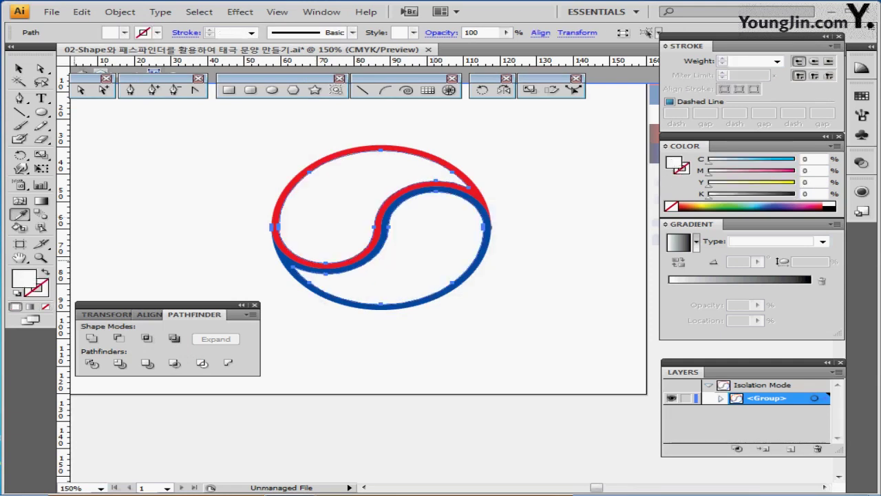
# Offset the two white inset shapes by -2 mm with Offset Path, then clear the selection.
pyautogui.click(120, 12)
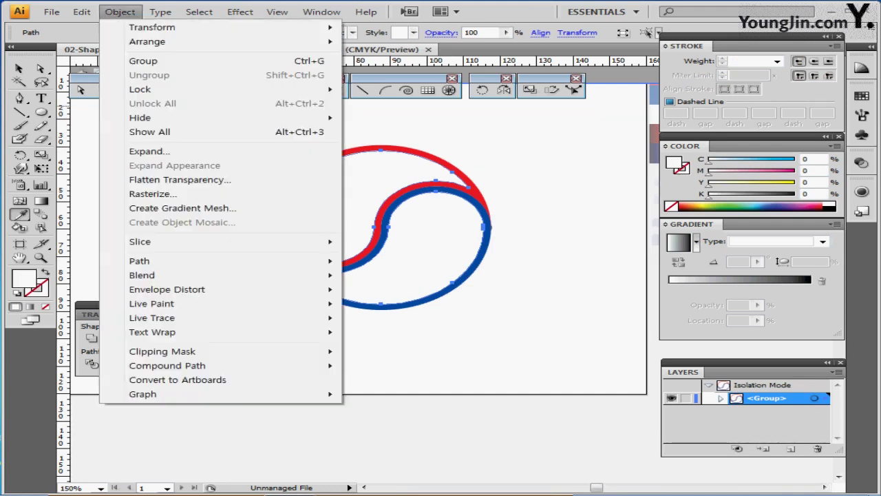
pyautogui.moveTo(139, 261)
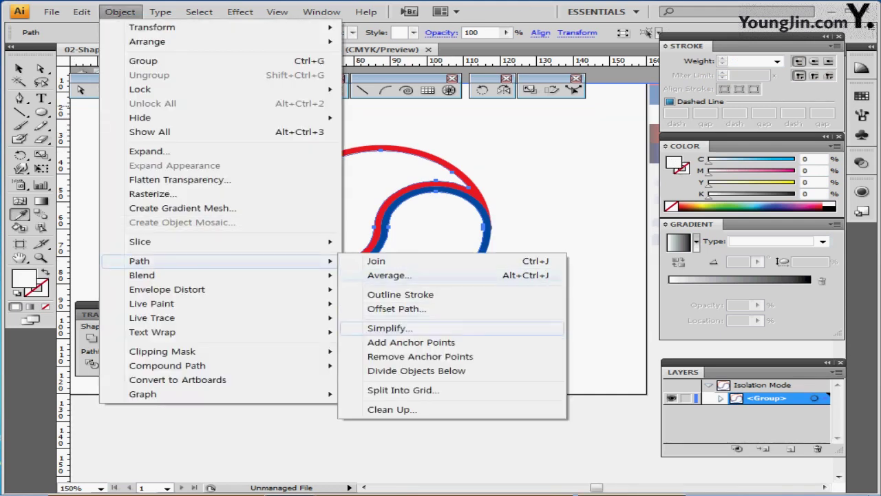
pyautogui.click(396, 309)
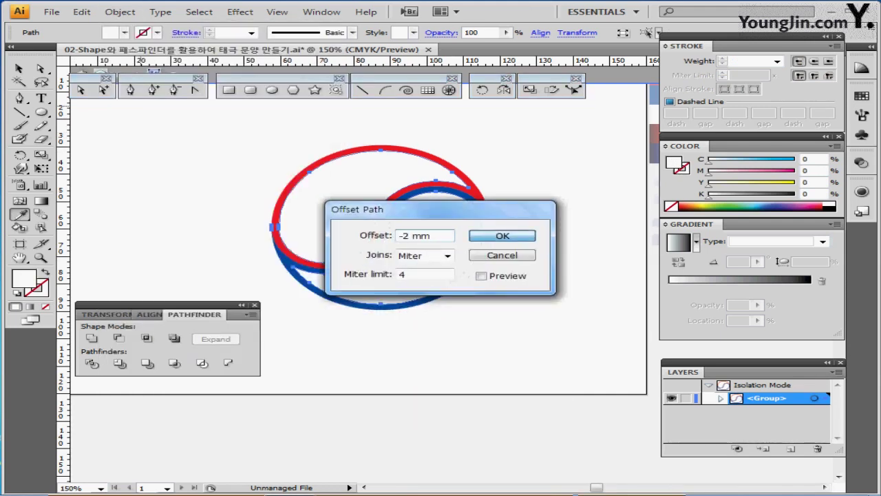
pyautogui.press('Return')
pyautogui.moveTo(516, 165); pyautogui.dragTo(382, 160)
pyautogui.hotkey('ctrl', 'shift', 'a')
# Fill the innermost upper shape with the sampled black-to-red gradient and set its linear angle to 90°.
pyautogui.keyDown('ctrl'); pyautogui.click(267, 172); pyautogui.keyUp('ctrl')
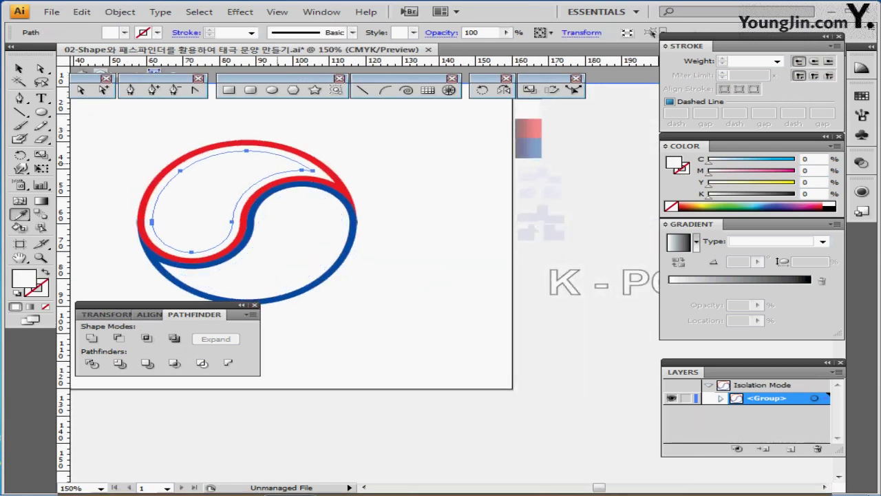
pyautogui.moveTo(267, 152); pyautogui.dragTo(333, 199)
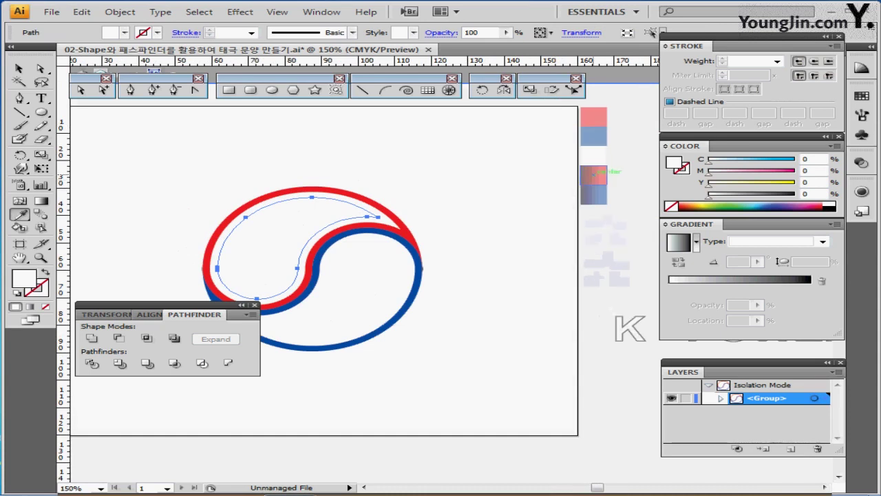
pyautogui.click(594, 175)
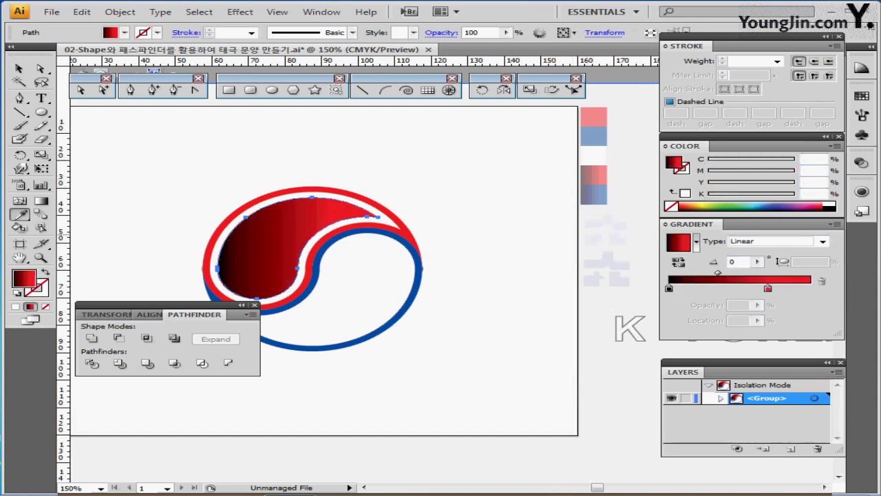
pyautogui.doubleClick(669, 289)
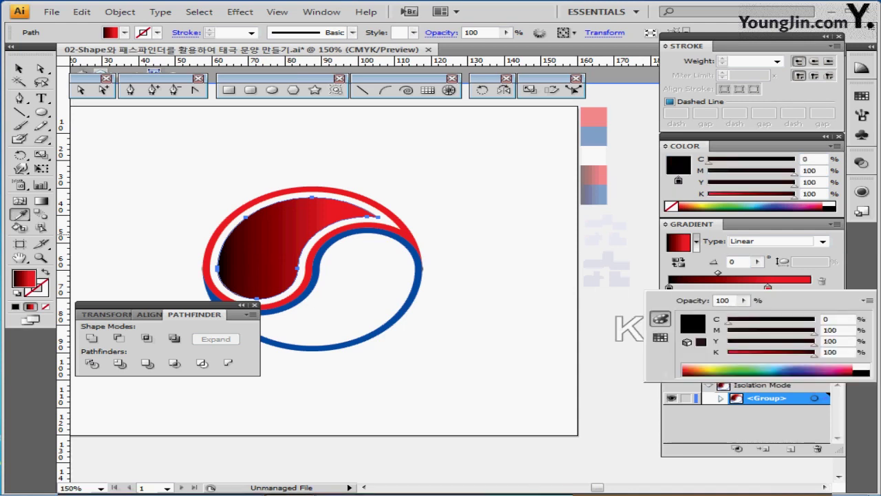
pyautogui.doubleClick(768, 287)
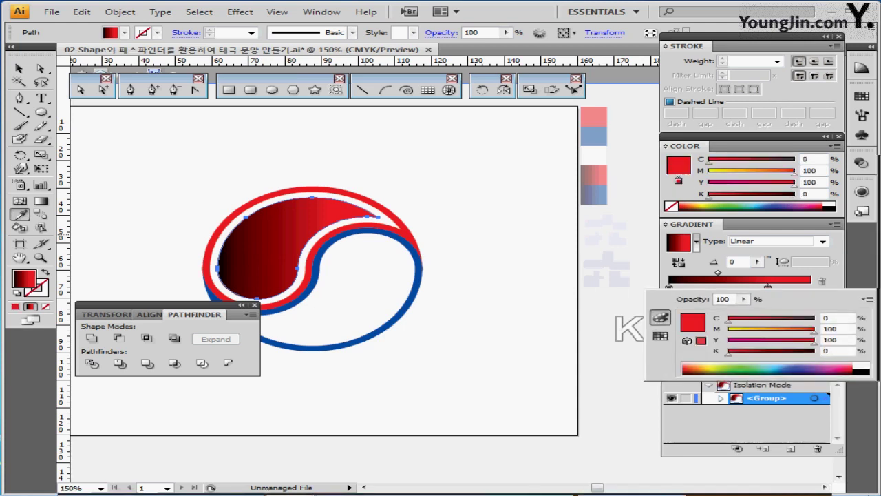
pyautogui.press('Escape')
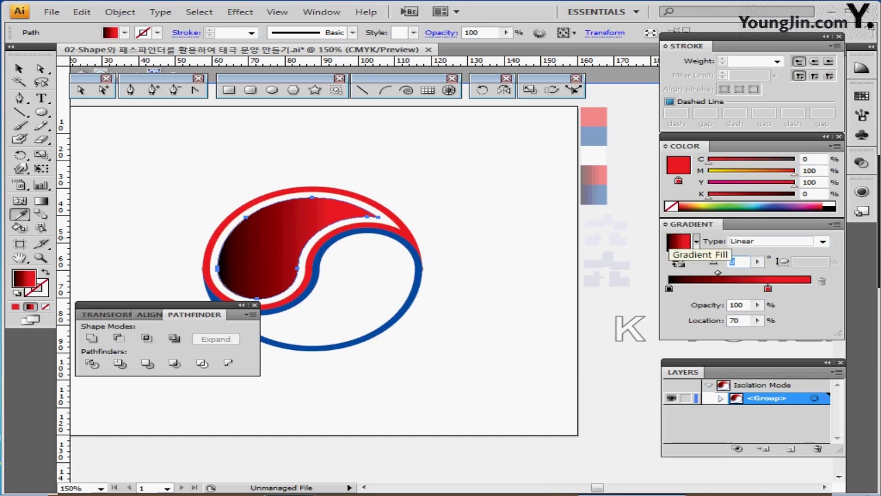
pyautogui.write('90')
pyautogui.press('Return')
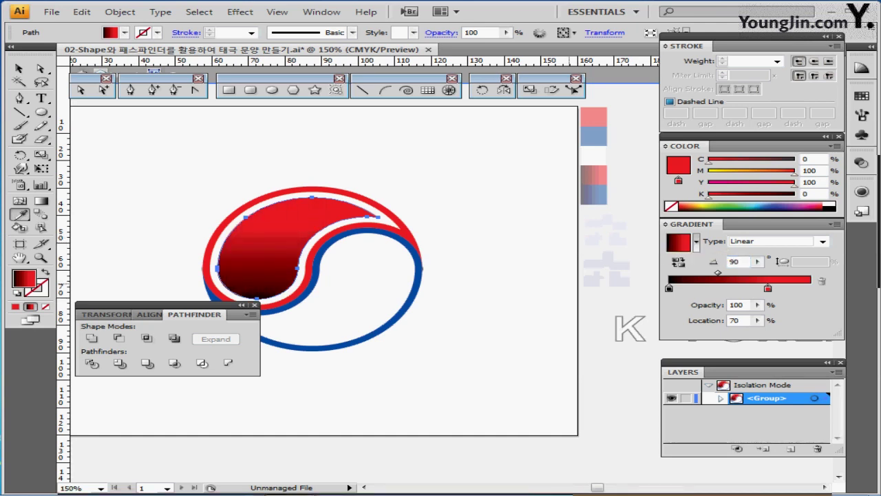
# Fill the innermost lower shape with the sampled black-to-blue gradient and set its linear angle to -90°.
pyautogui.moveTo(588, 273); pyautogui.dragTo(595, 255)
pyautogui.keyDown('ctrl'); pyautogui.click(375, 254); pyautogui.keyUp('ctrl')
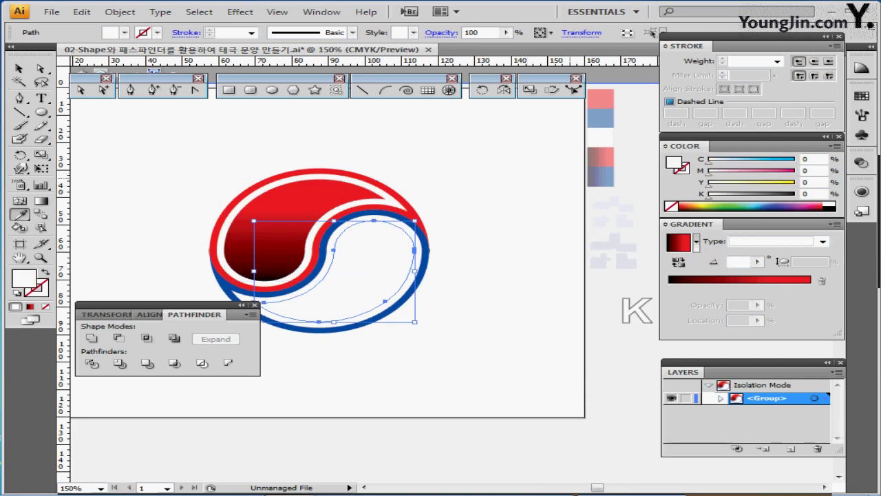
pyautogui.click(600, 178)
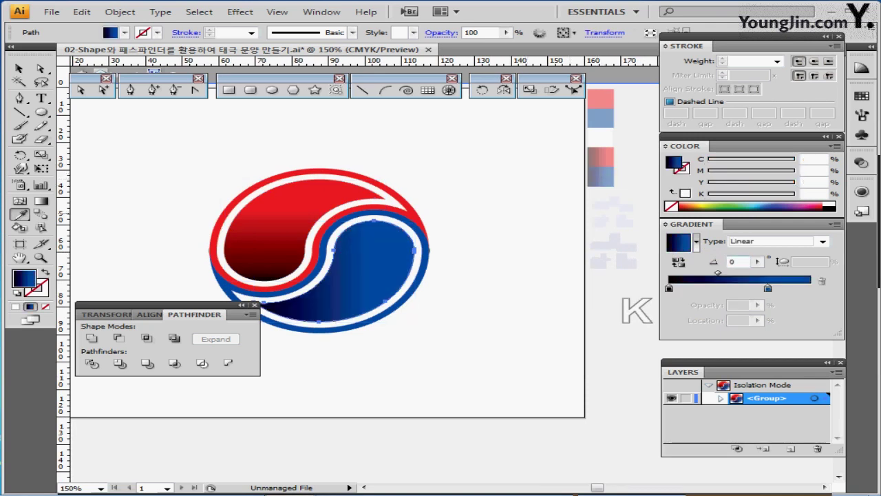
pyautogui.doubleClick(734, 262)
pyautogui.write('-90')
pyautogui.press('Return')
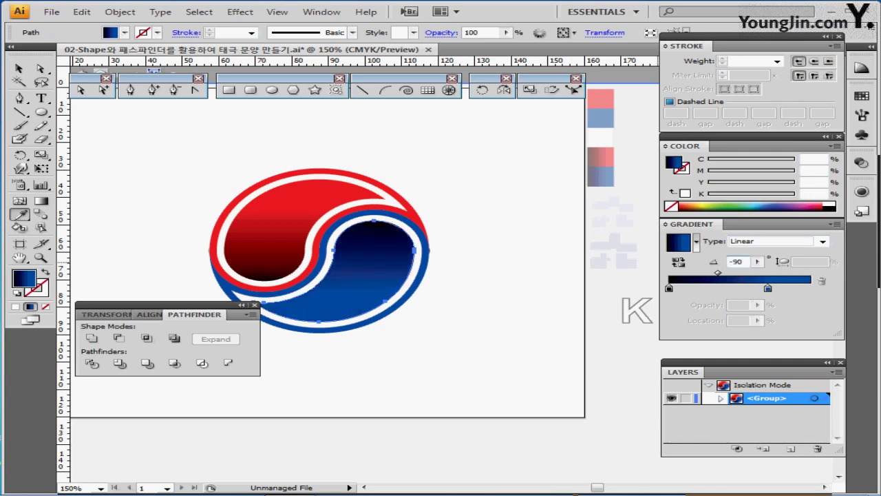
# Deselect the blue gradient shape and leave the group's isolation mode.
pyautogui.keyDown('ctrl'); pyautogui.click(524, 255); pyautogui.keyUp('ctrl')
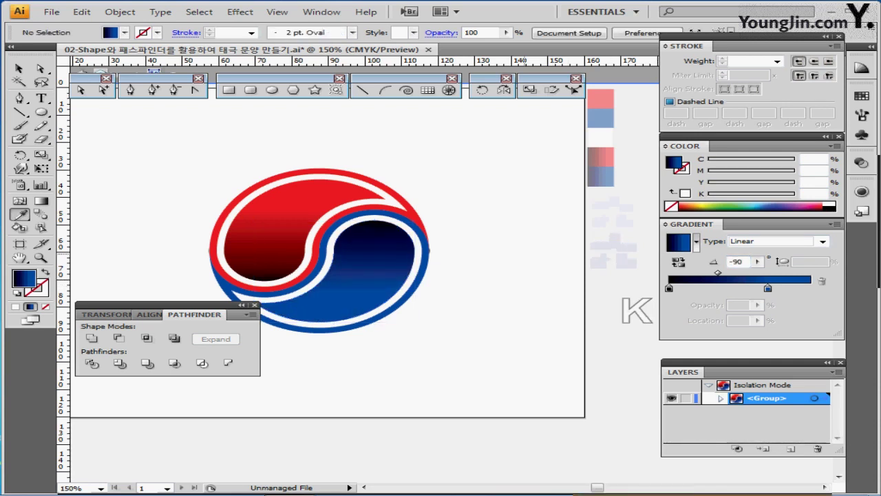
pyautogui.press('Escape')
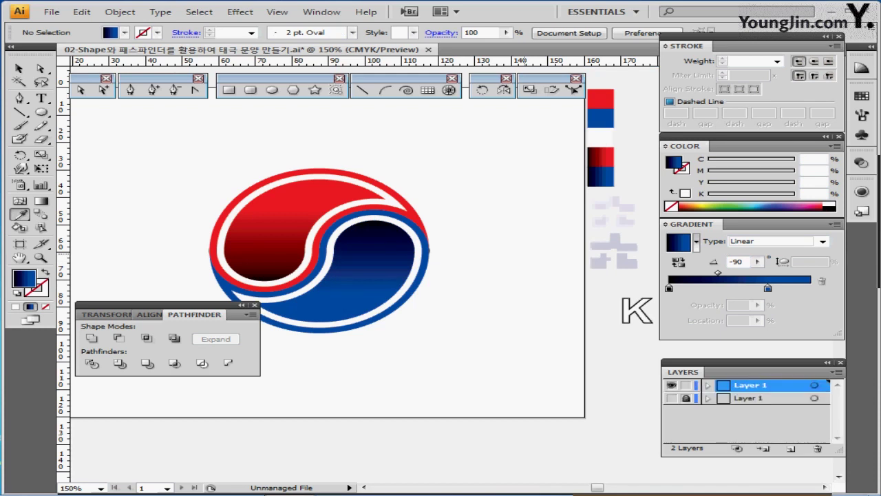
pyautogui.hotkey('ctrl', '-')
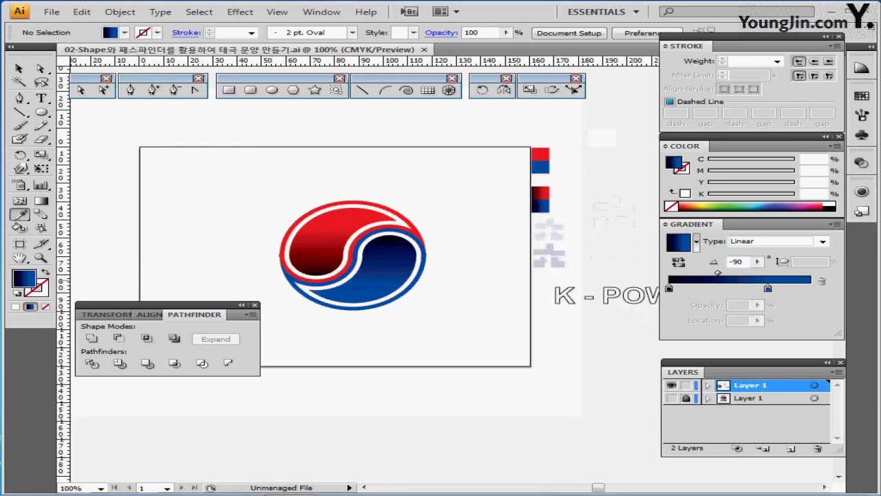
# Save the document with the finished two-colour gradient emblem.
pyautogui.moveTo(442, 254); pyautogui.dragTo(511, 263)
pyautogui.hotkey('ctrl', 's')
pyautogui.hotkey('ctrl', '+')
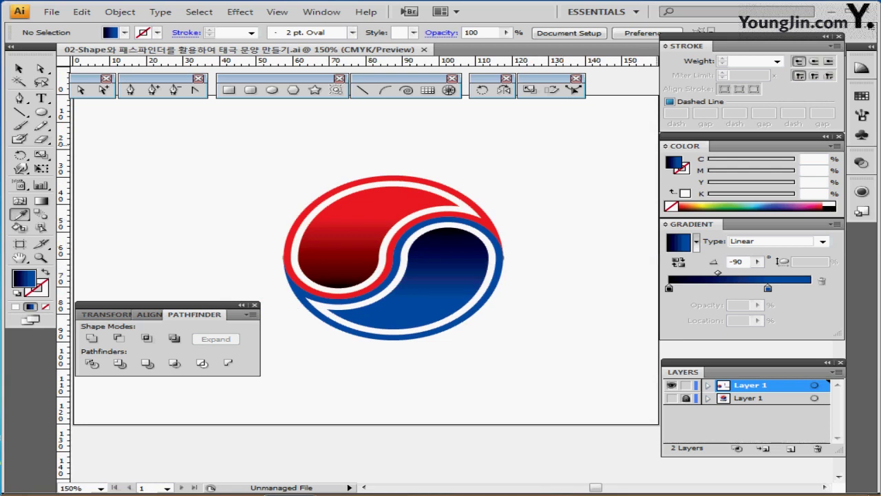
# Restore the default fill and stroke and create a 100 × 100 mm circle with the Ellipse tool.
pyautogui.click(41, 112)
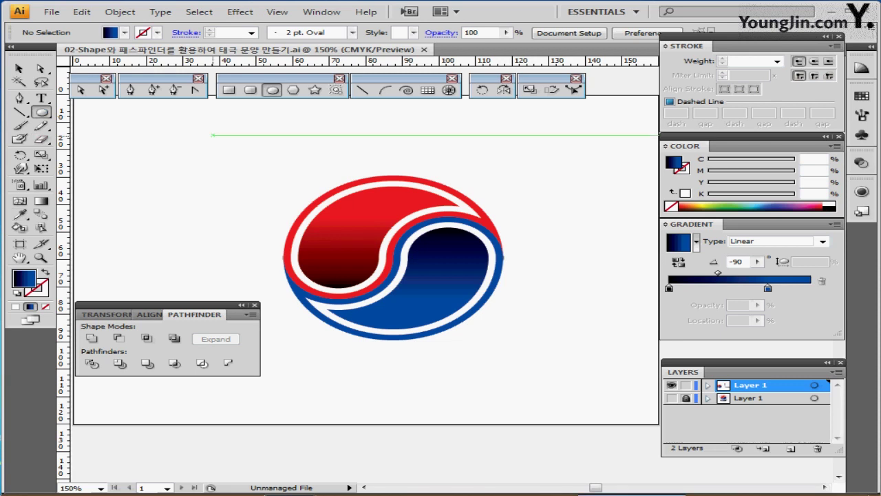
pyautogui.press('d')
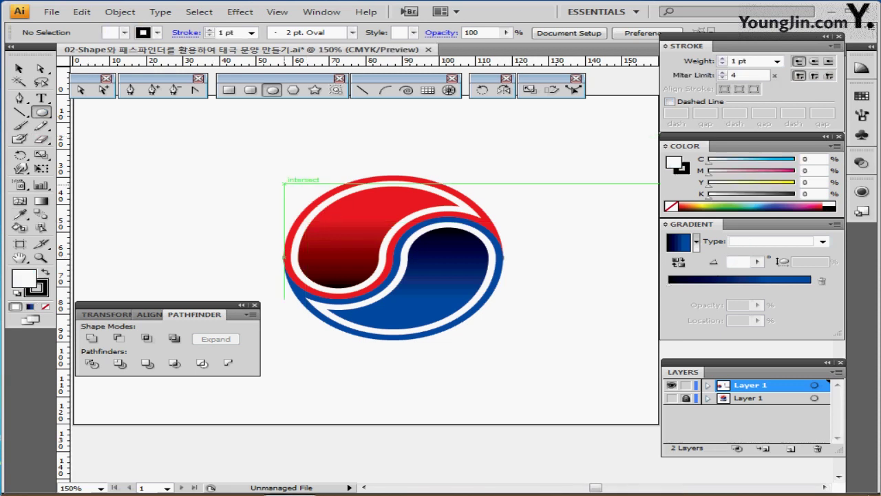
pyautogui.click(394, 257)
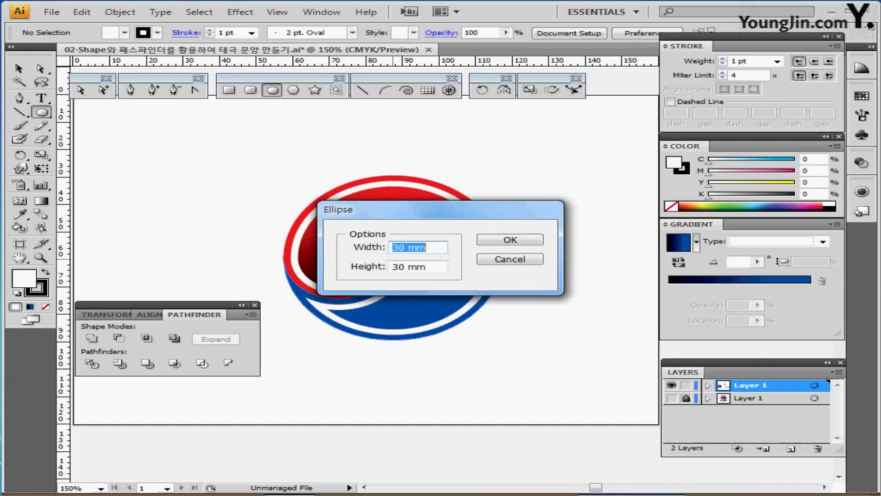
pyautogui.write('100')
pyautogui.press('Tab')
pyautogui.write('100')
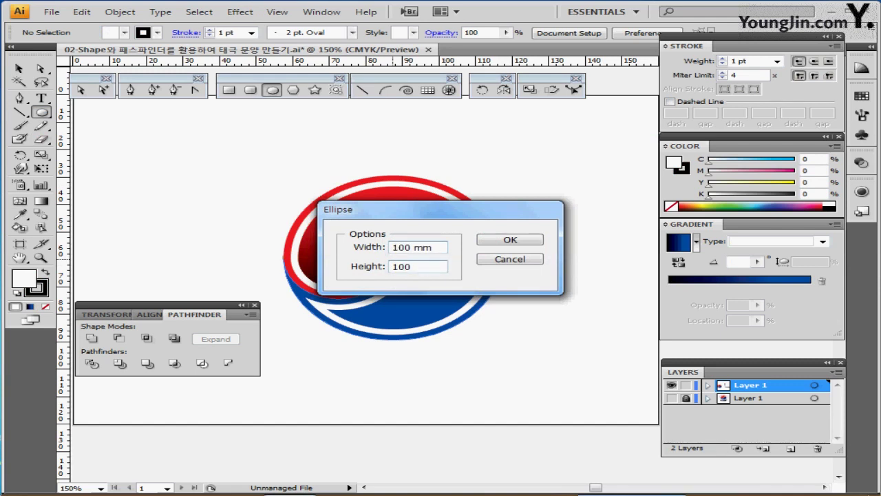
pyautogui.press('Return')
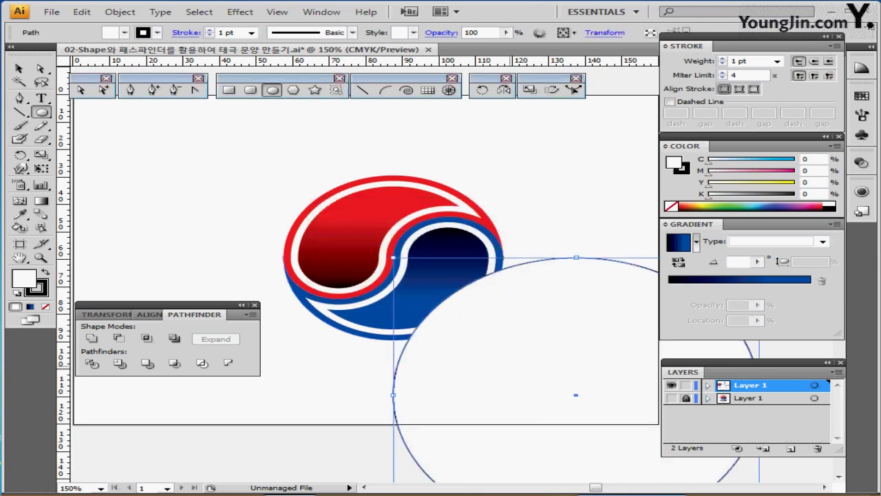
# Move the large circle over the taegeuk emblem and remove its fill so only the outline is kept.
pyautogui.moveTo(510, 368); pyautogui.dragTo(355, 245)
pyautogui.moveTo(418, 228); pyautogui.dragTo(406, 219)
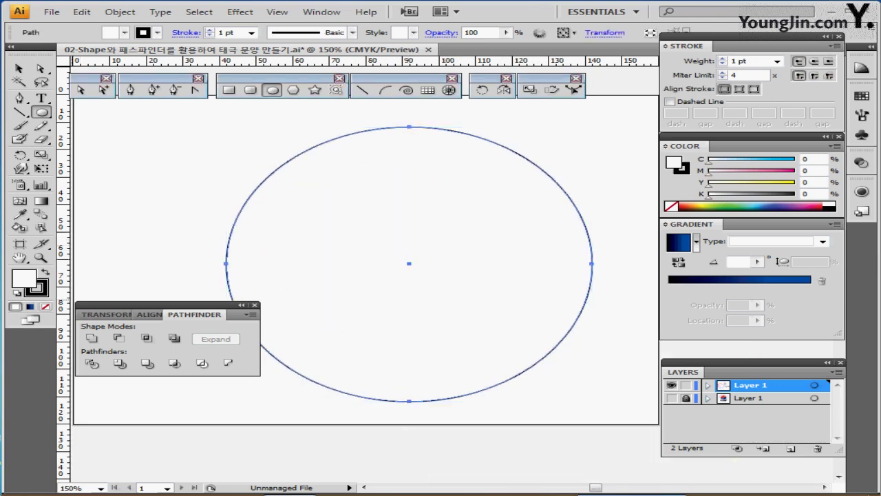
pyautogui.hotkey('ctrl', '-')
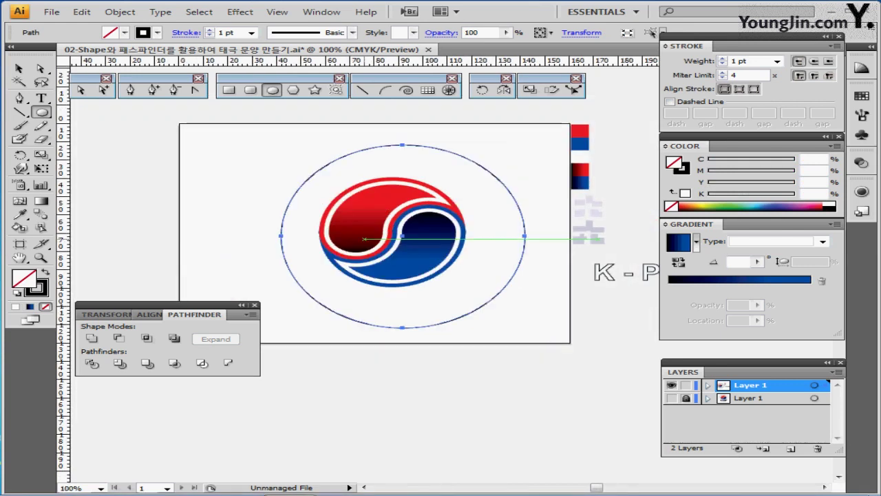
# Select the outline circle and the emblem and align their centres horizontally and vertically.
pyautogui.moveTo(254, 133); pyautogui.dragTo(442, 340)
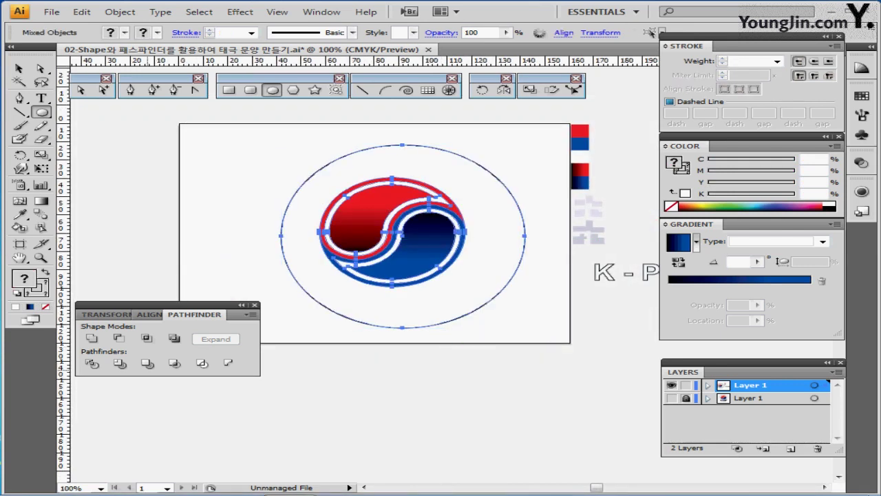
pyautogui.click(149, 314)
pyautogui.click(122, 336)
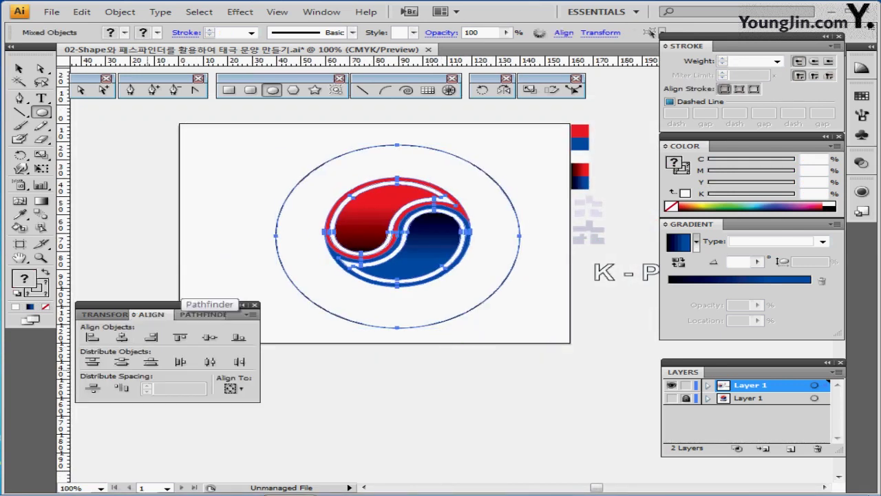
pyautogui.click(209, 337)
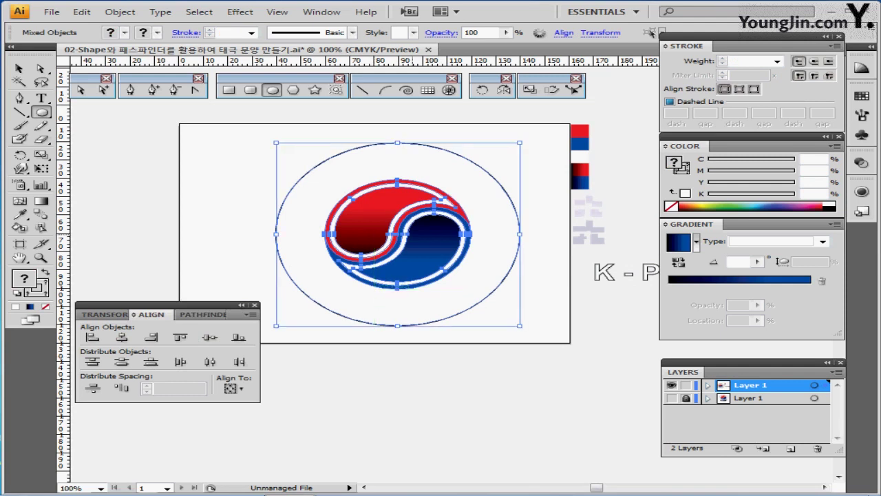
# Move the circle and emblem together to the horizontal middle of the artboard and save the document.
pyautogui.moveTo(413, 190); pyautogui.dragTo(391, 189)
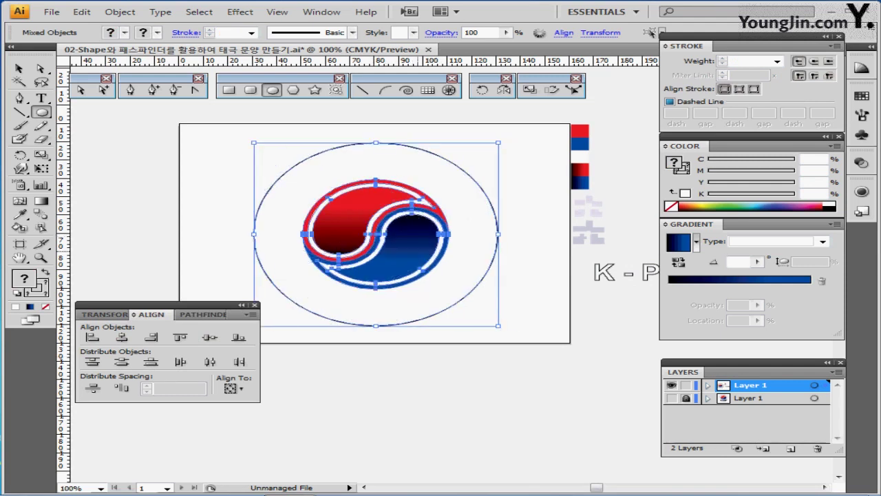
pyautogui.hotkey('ctrl', '+')
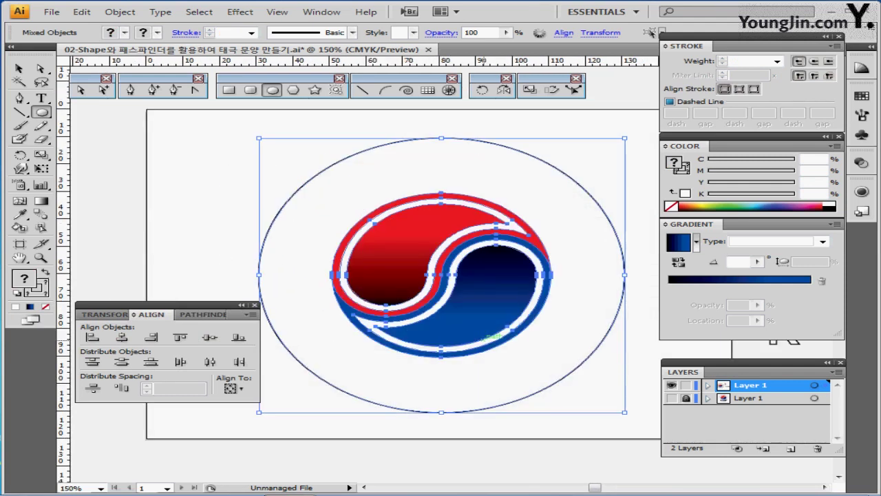
pyautogui.moveTo(478, 315); pyautogui.dragTo(503, 291)
pyautogui.hotkey('ctrl', 's')
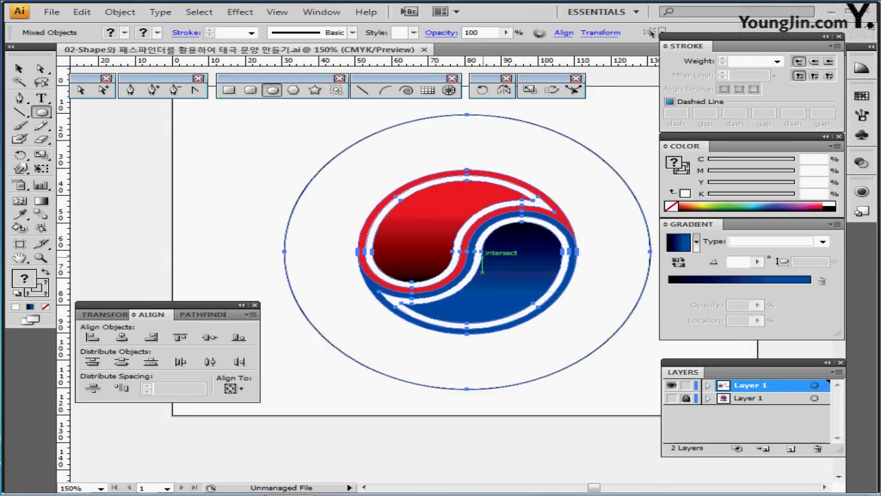
pyautogui.moveTo(446, 266); pyautogui.dragTo(410, 257)
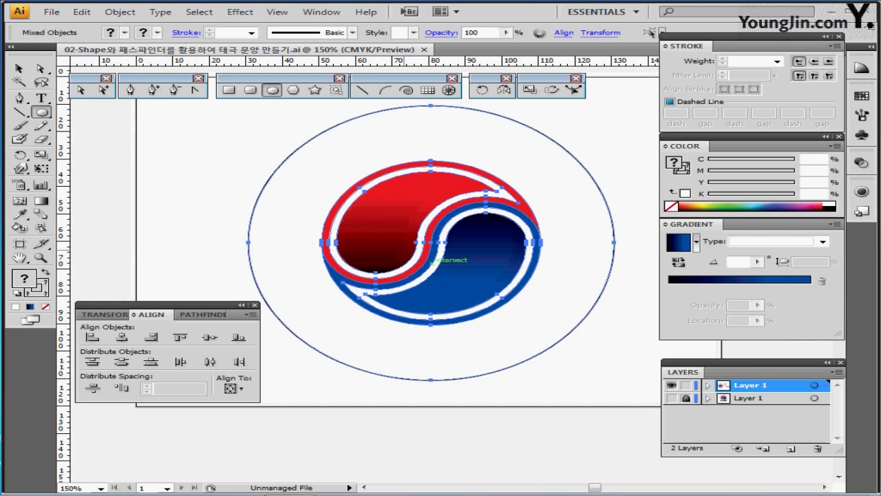
# Pick the Scissors tool with only the outer circle selected, place a horizontal guide across the emblem's lower part and show the guides.
pyautogui.hotkey('ctrl', 'shift', 'a')
pyautogui.click(276, 172)
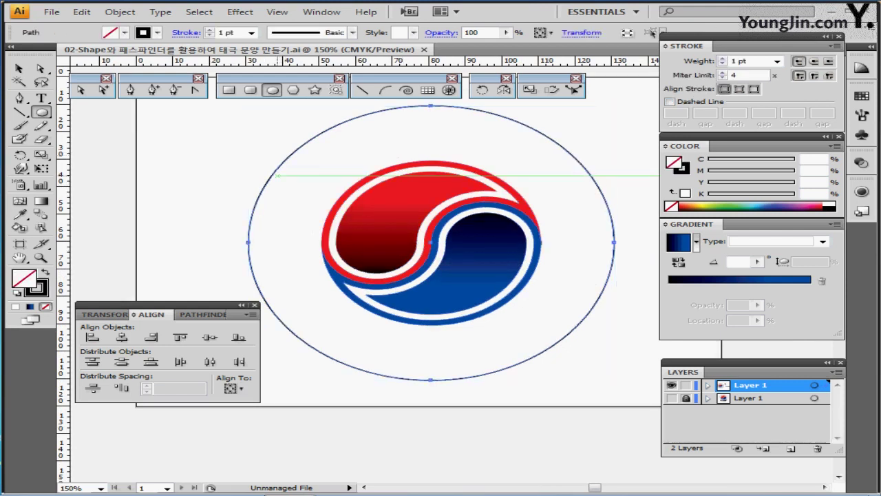
pyautogui.hotkey('shift', 'e')
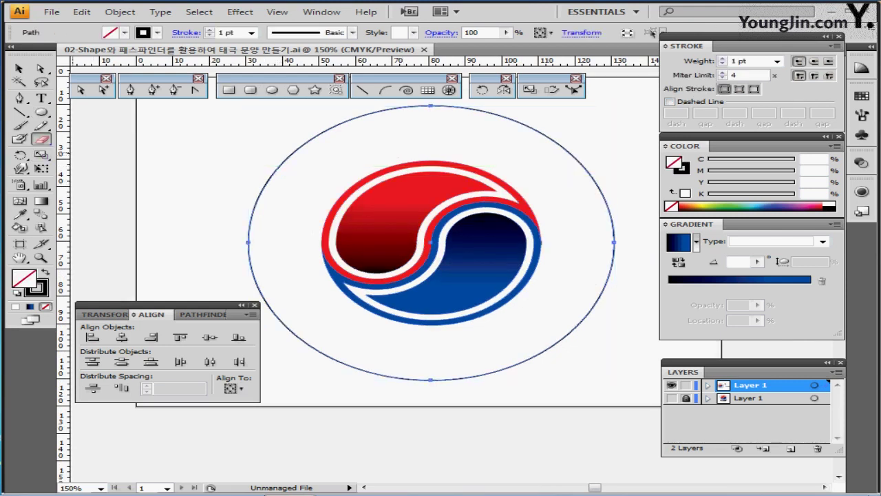
pyautogui.click(42, 138)
pyautogui.click(103, 155)
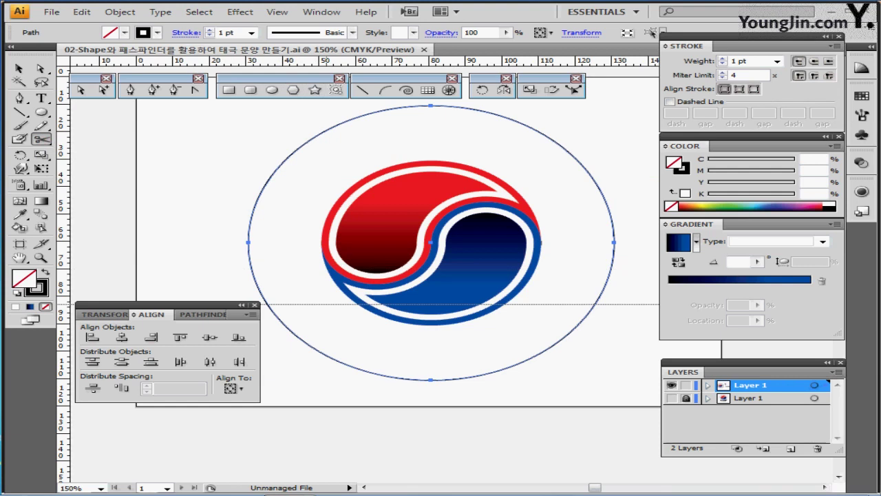
pyautogui.moveTo(328, 305); pyautogui.dragTo(338, 309)
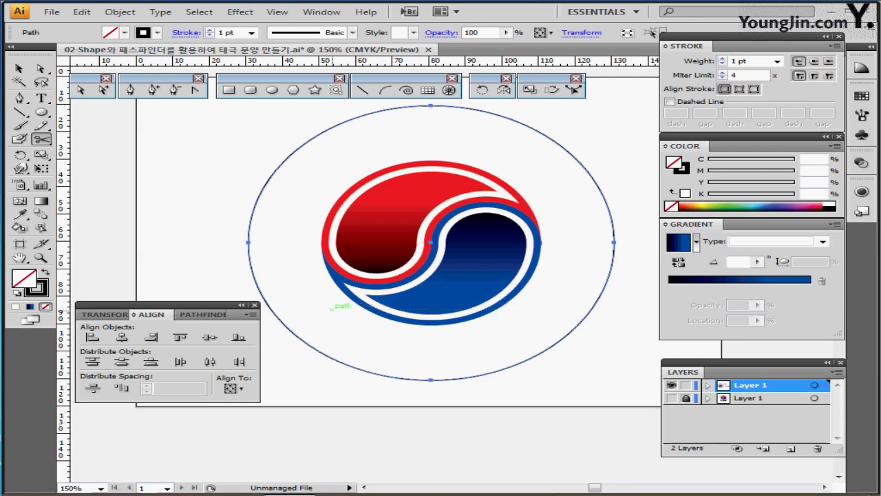
pyautogui.hotkey('ctrl', ';')
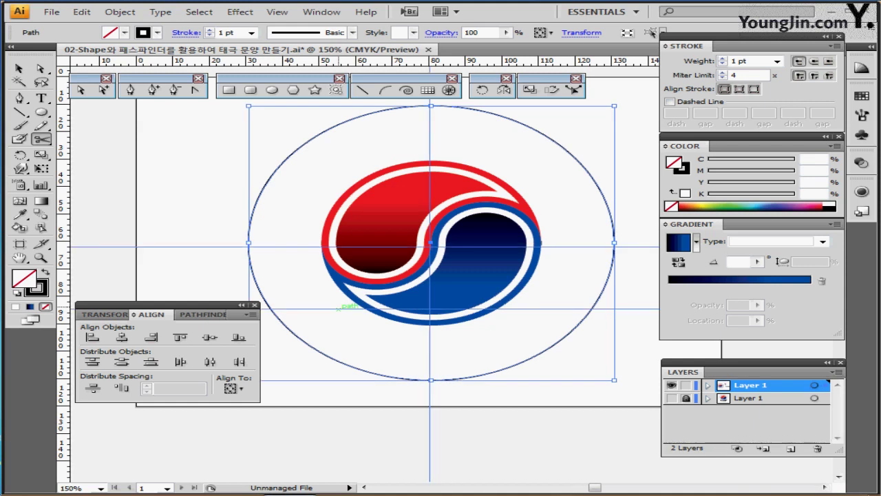
pyautogui.moveTo(339, 308); pyautogui.dragTo(359, 283)
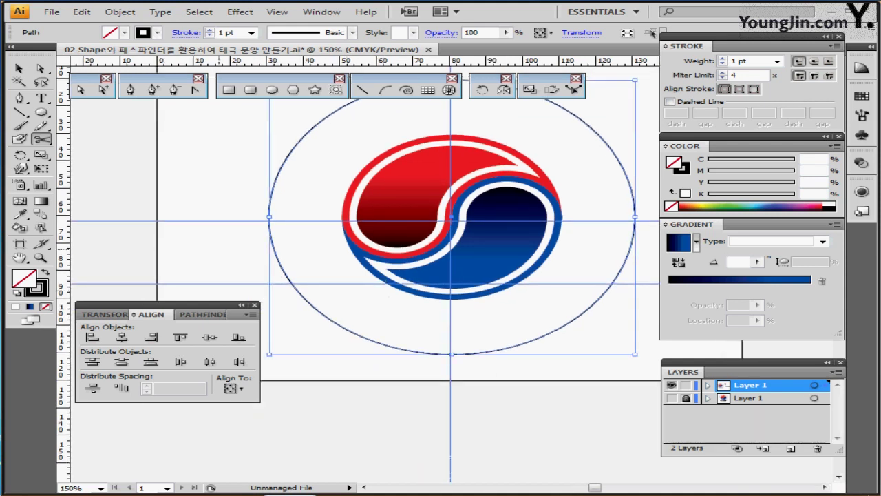
# Cut the outer circle with Scissors at both points where the lower horizontal guide crosses it.
pyautogui.keyDown('ctrl'); pyautogui.click(219, 249); pyautogui.keyUp('ctrl')
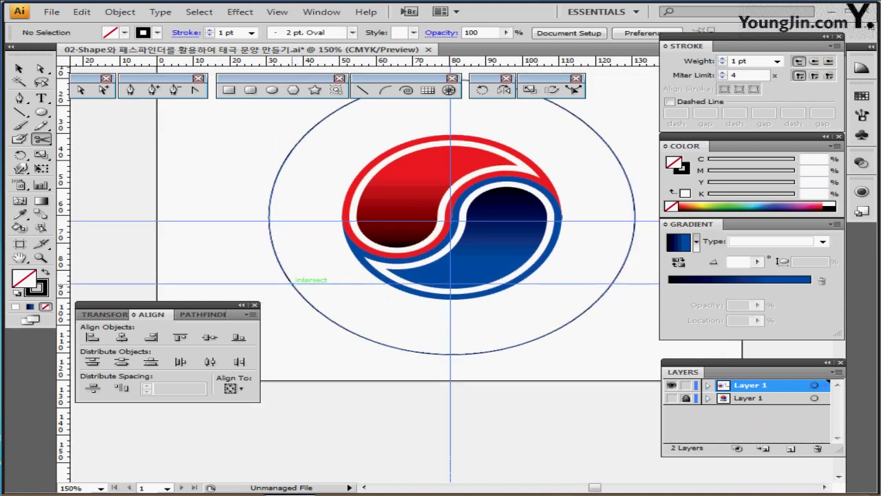
pyautogui.click(290, 282)
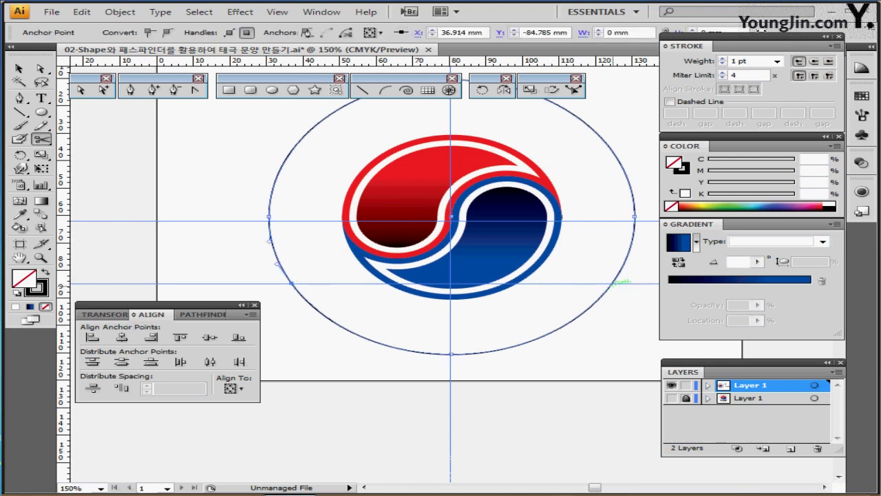
pyautogui.click(613, 282)
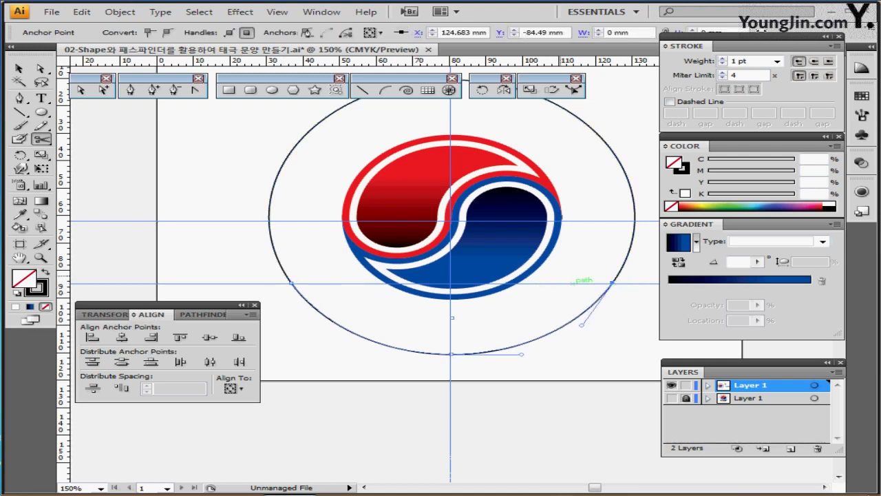
pyautogui.moveTo(612, 282); pyautogui.dragTo(540, 330)
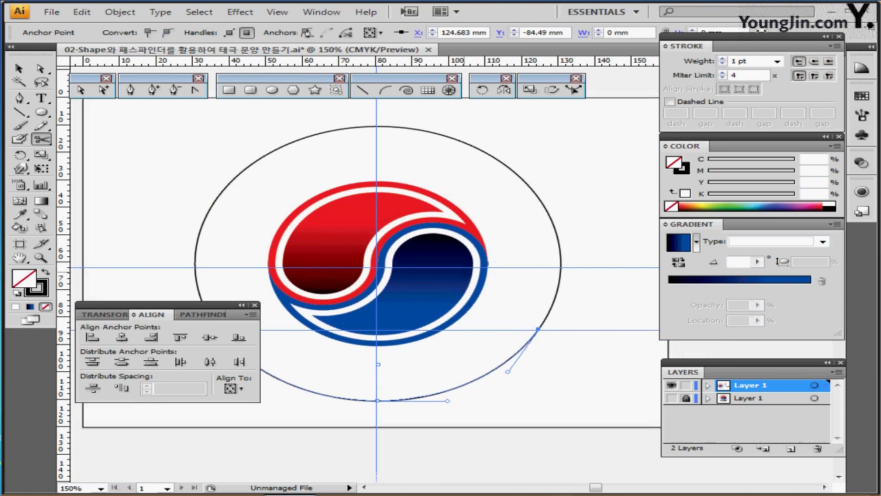
# Give the upper arc of the cut circle the pale 12 pt stroke with 8 pt dashes, sampled from the upper dashed sample beside the artboard.
pyautogui.keyDown('ctrl'); pyautogui.click(297, 141); pyautogui.keyUp('ctrl')
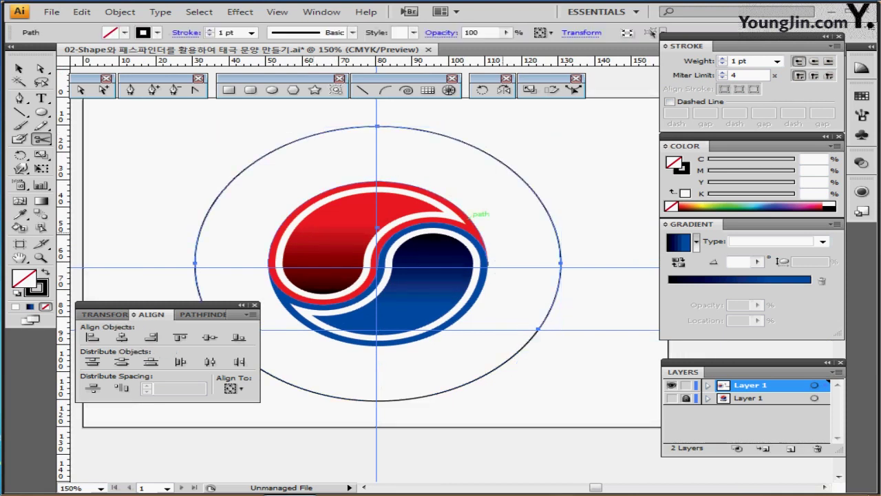
pyautogui.scroll(-1, 492, 225)
pyautogui.moveTo(577, 268); pyautogui.dragTo(553, 213)
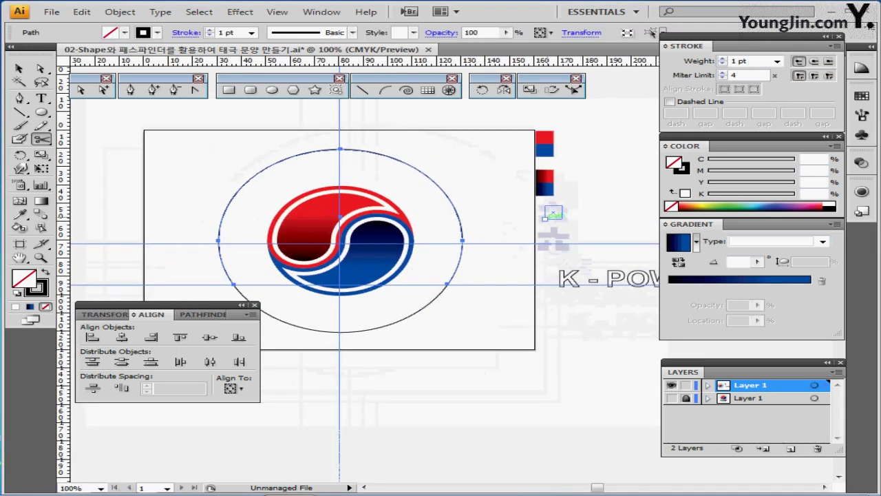
pyautogui.press('i')
pyautogui.click(553, 212)
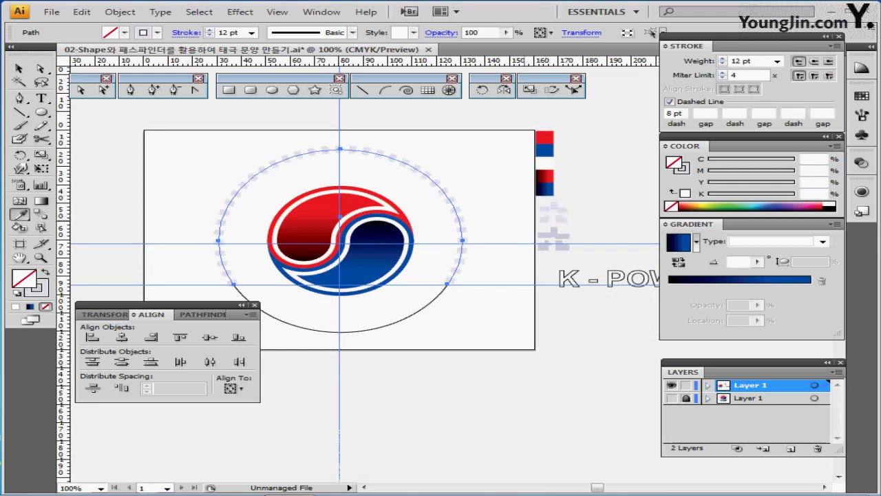
pyautogui.scroll(1, 446, 226)
pyautogui.moveTo(445, 224); pyautogui.dragTo(547, 210)
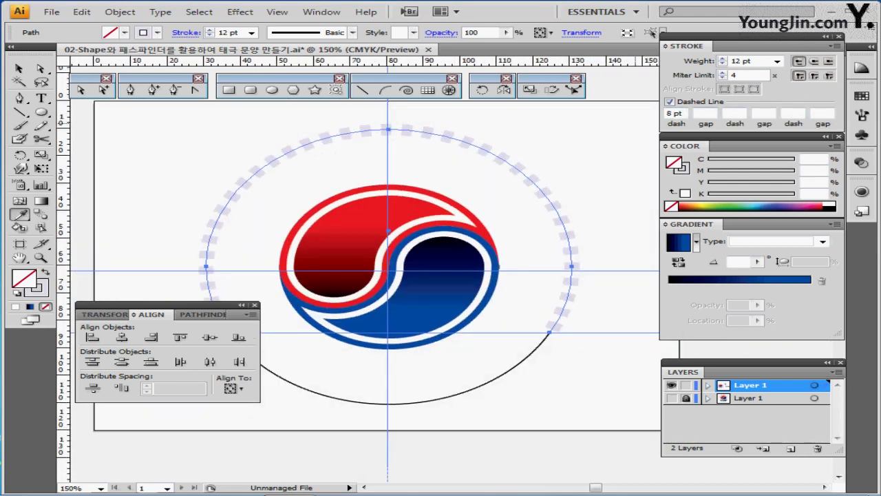
pyautogui.click(730, 61)
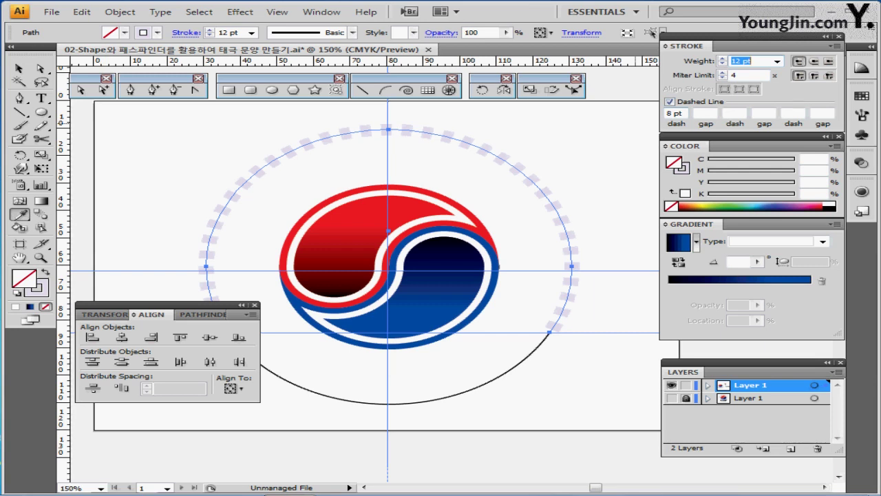
pyautogui.press('space')
pyautogui.moveTo(513, 169); pyautogui.dragTo(521, 146)
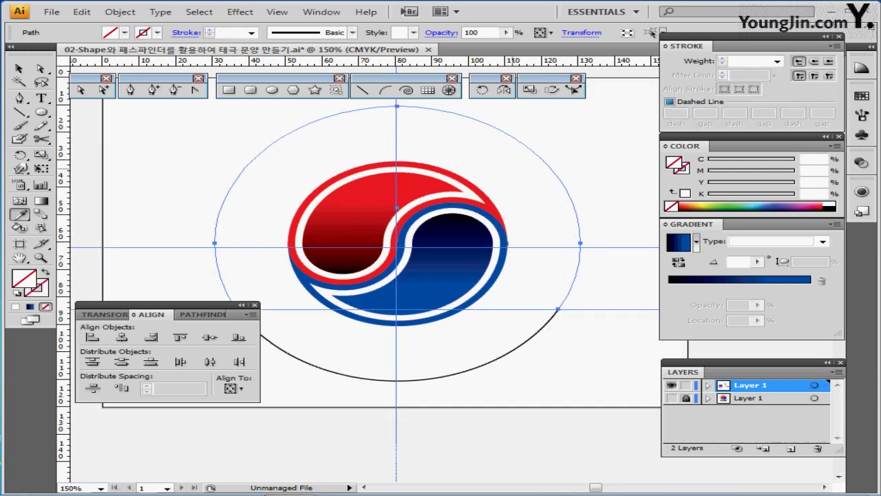
pyautogui.hotkey('ctrl', 'z')
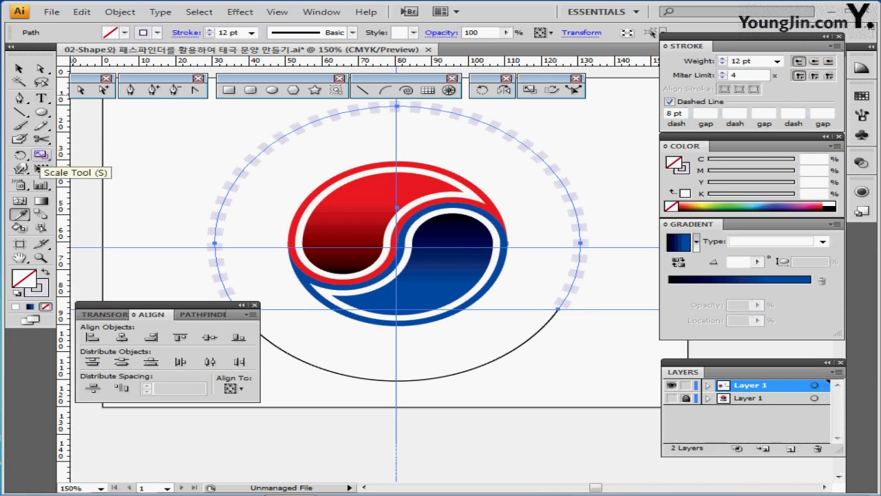
# Make a uniformly scaled copy of the dashed upper arc at 80%, keeping Scale Strokes & Effects on.
pyautogui.doubleClick(40, 156)
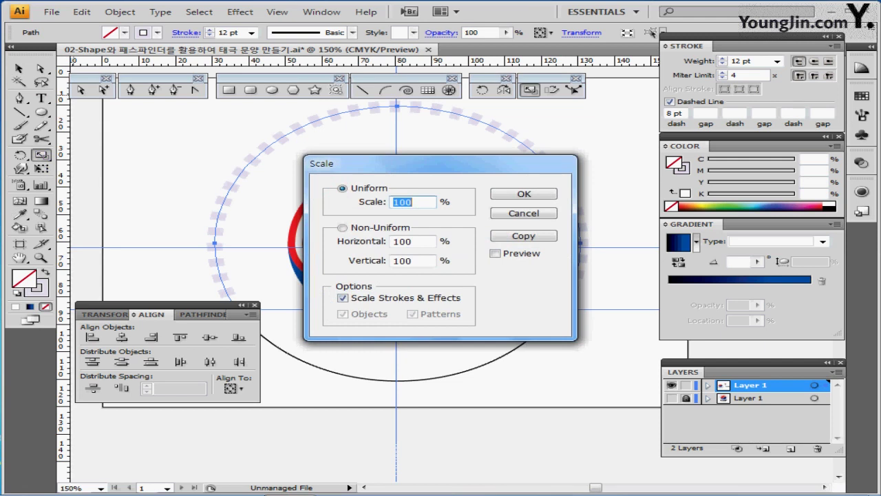
pyautogui.write('80')
pyautogui.click(524, 236)
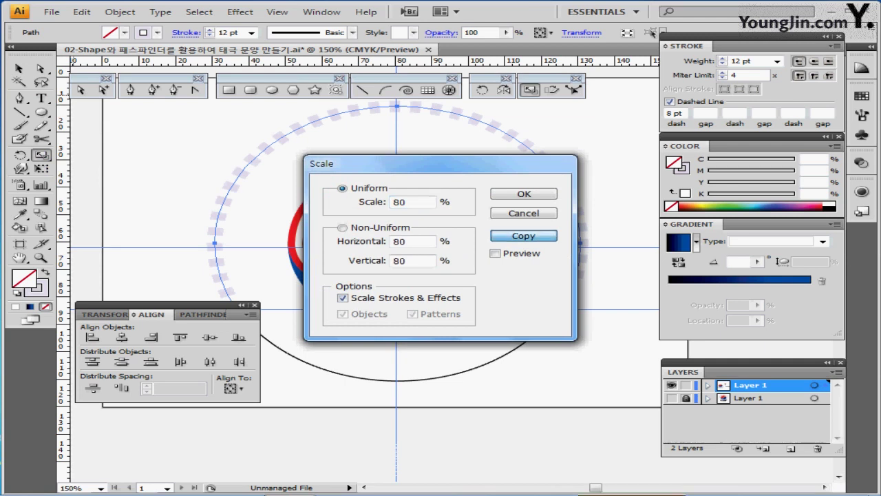
pyautogui.hotkey('alt', 'c')
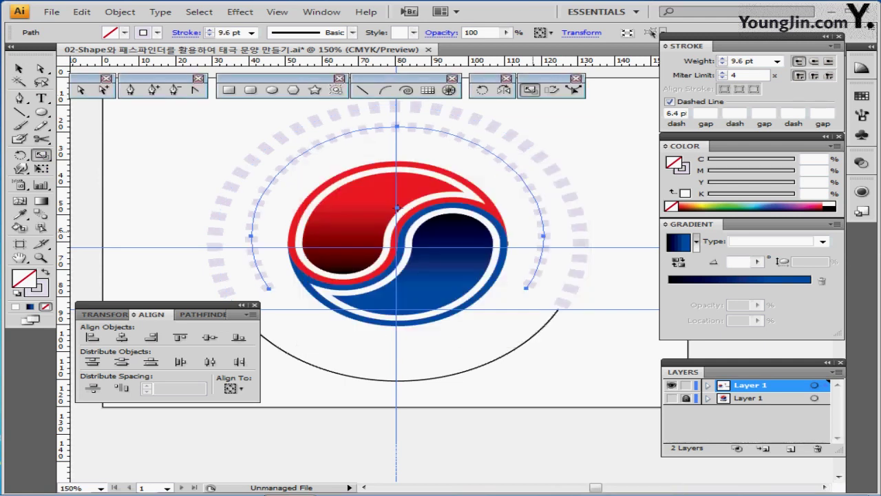
# Give the inner arc copy the darker 16 pt stroke with 8 pt dashes, sampled from the lower dashed sample beside the artboard.
pyautogui.hotkey('ctrl', '1')
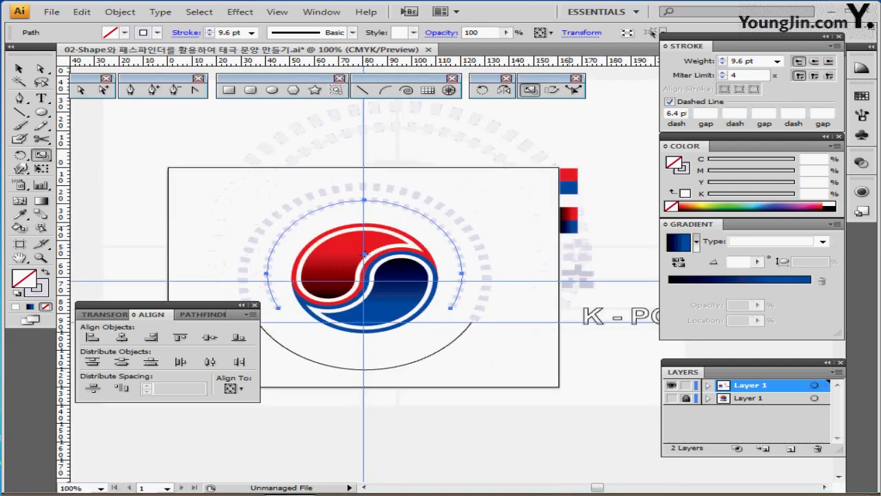
pyautogui.moveTo(413, 290); pyautogui.dragTo(354, 247)
pyautogui.press('i')
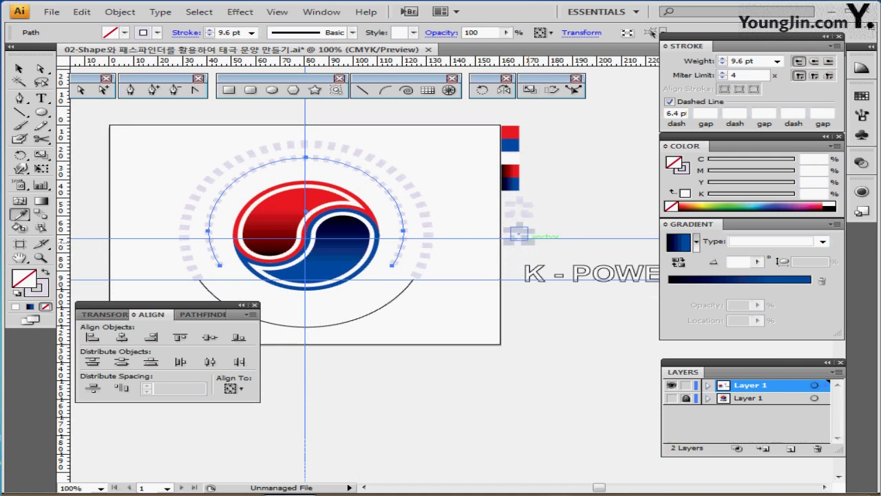
pyautogui.click(513, 239)
pyautogui.keyDown('ctrl'); pyautogui.click(417, 244); pyautogui.keyUp('ctrl')
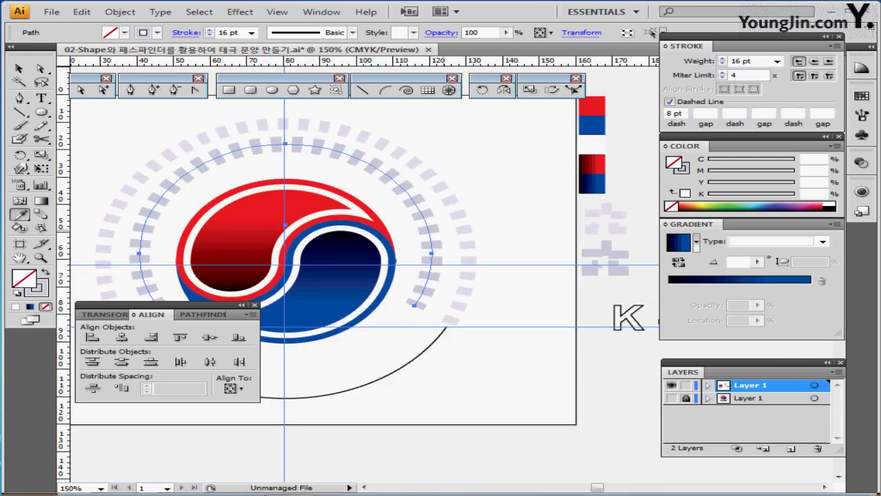
pyautogui.moveTo(428, 238); pyautogui.dragTo(526, 231)
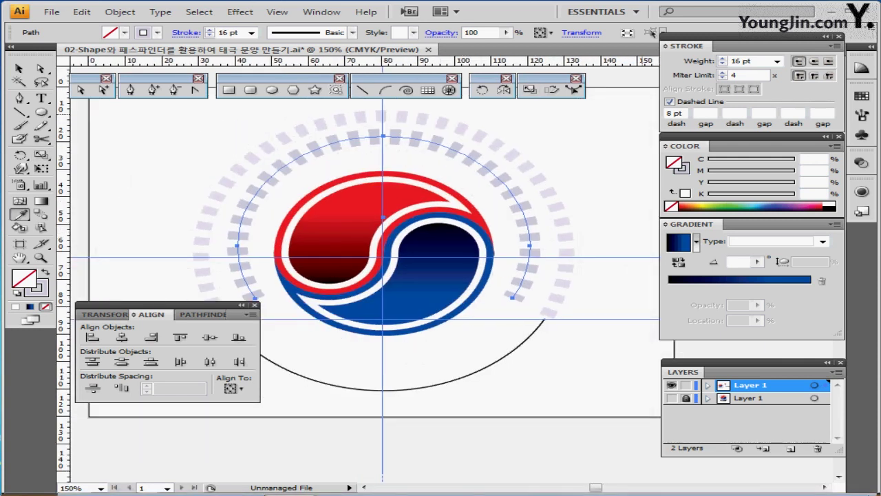
# Rotate the inner dashed arc by -20° about its centre.
pyautogui.doubleClick(482, 90)
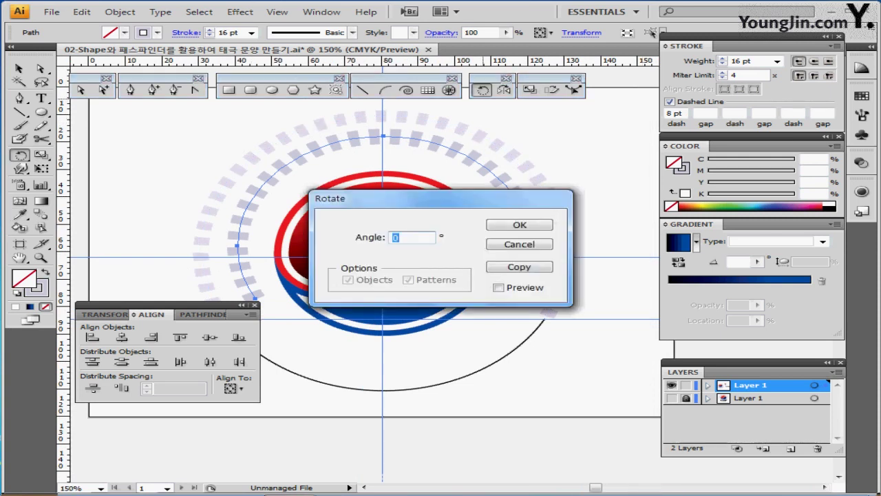
pyautogui.write('-20')
pyautogui.press('Return')
pyautogui.press('ctrl')
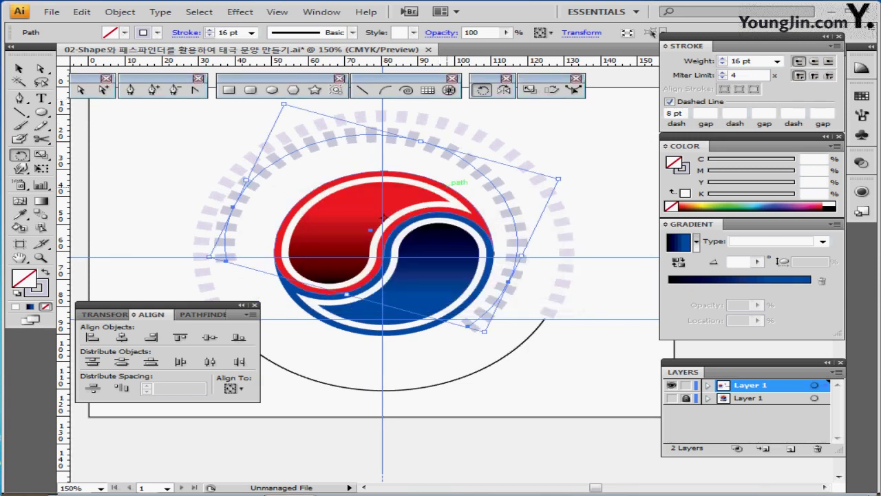
pyautogui.hotkey('ctrl', '-')
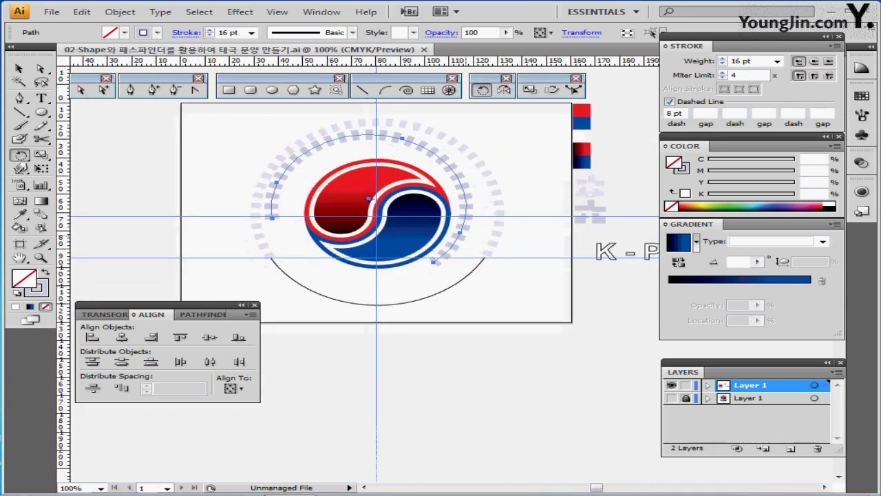
pyautogui.moveTo(455, 245); pyautogui.dragTo(489, 257)
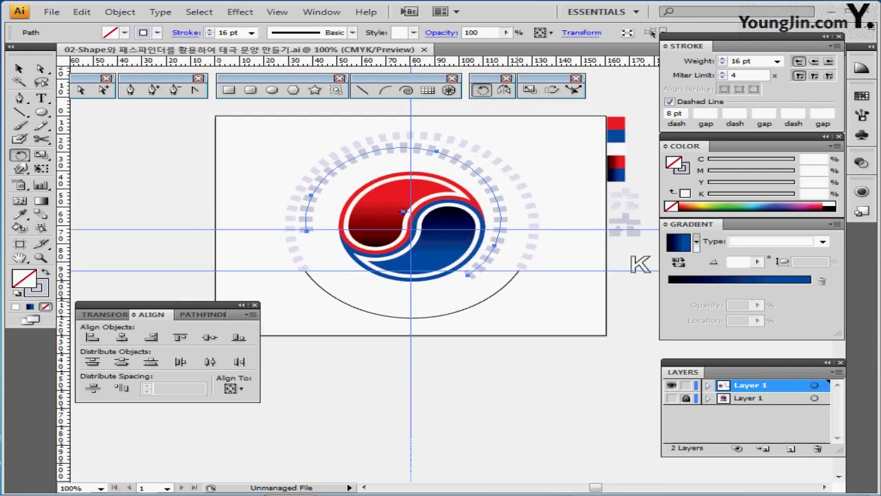
pyautogui.press('ctrl')
# Convert the emblem's plain lower arc into a text path with the Type on a Path tool and deselect it.
pyautogui.click(42, 97)
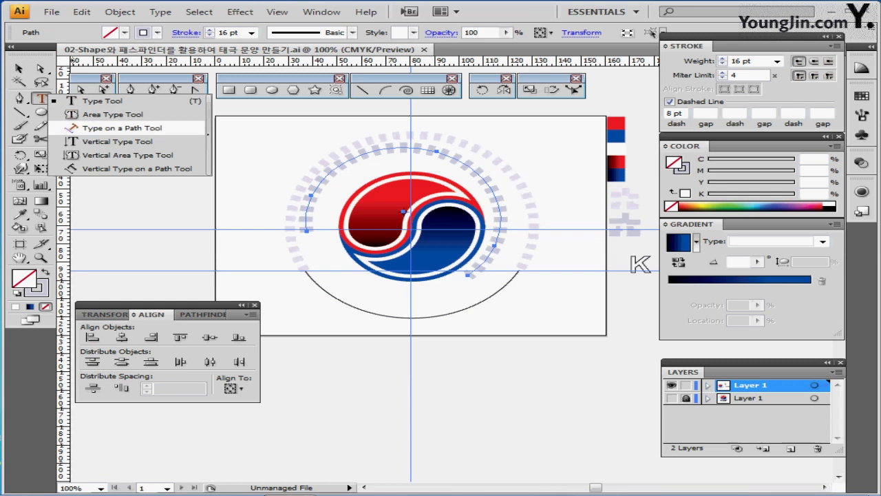
pyautogui.click(117, 128)
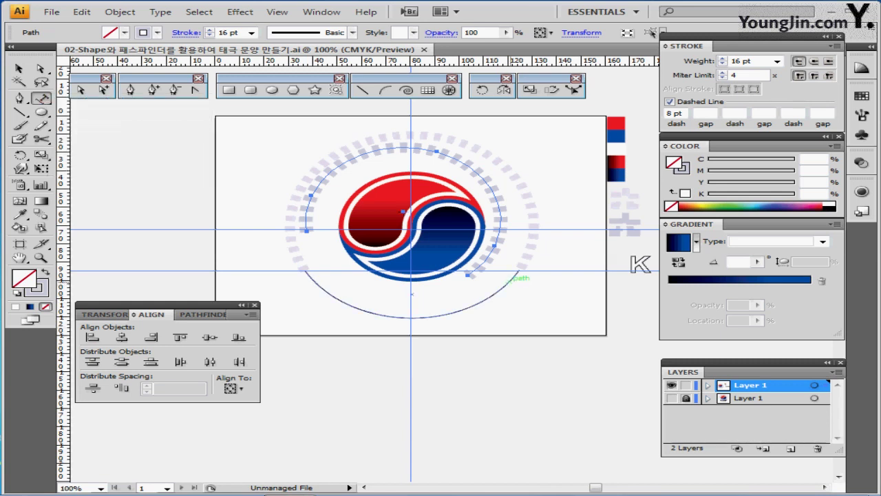
pyautogui.click(510, 278)
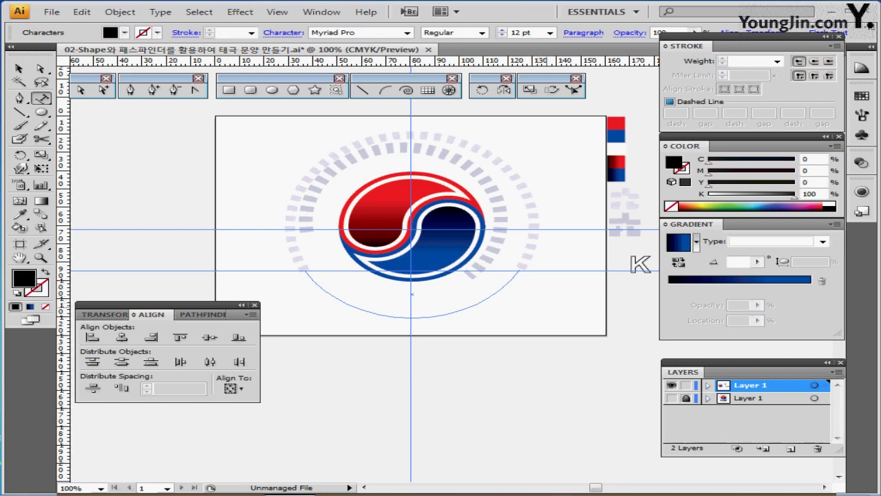
pyautogui.keyDown('ctrl'); pyautogui.click(546, 302); pyautogui.keyUp('ctrl')
# Give the outlined K - POWER text beside the artboard a black fill and no stroke.
pyautogui.moveTo(644, 265); pyautogui.dragTo(534, 254)
pyautogui.keyDown('ctrl'); pyautogui.click(555, 260); pyautogui.keyUp('ctrl')
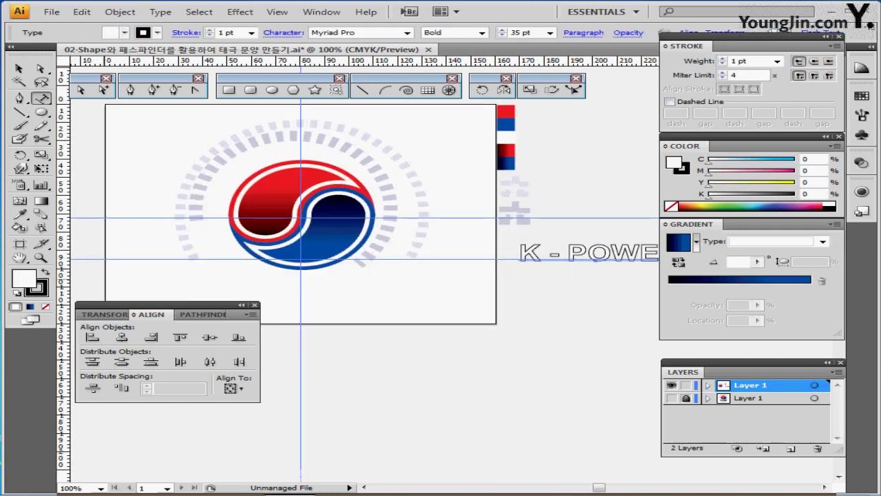
pyautogui.hotkey('shift', 'x')
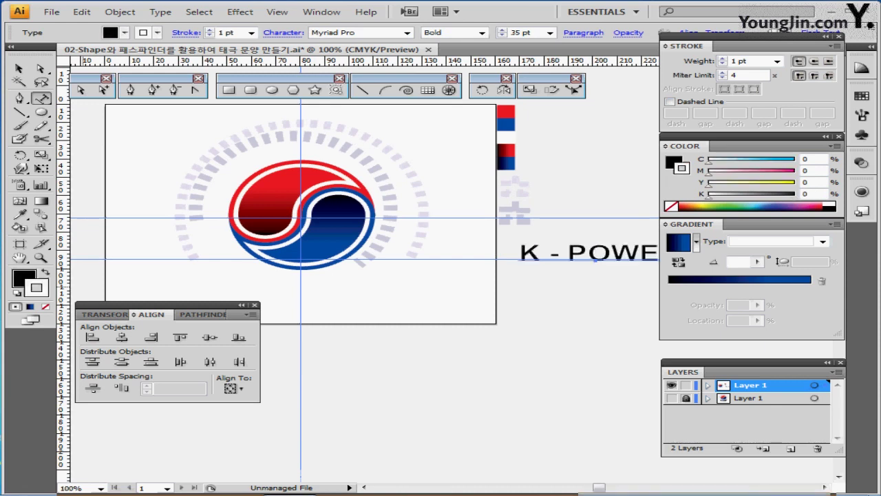
pyautogui.press('/')
# Cut all of the K - POWER text beside the artboard and paste it onto the lower arc's text path.
pyautogui.click(582, 254)
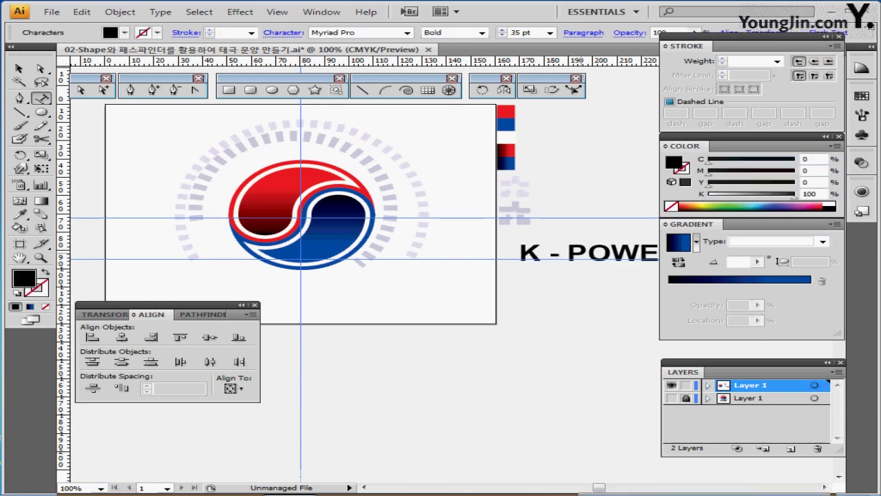
pyautogui.hotkey('ctrl', 'a')
pyautogui.press('BackSpace')
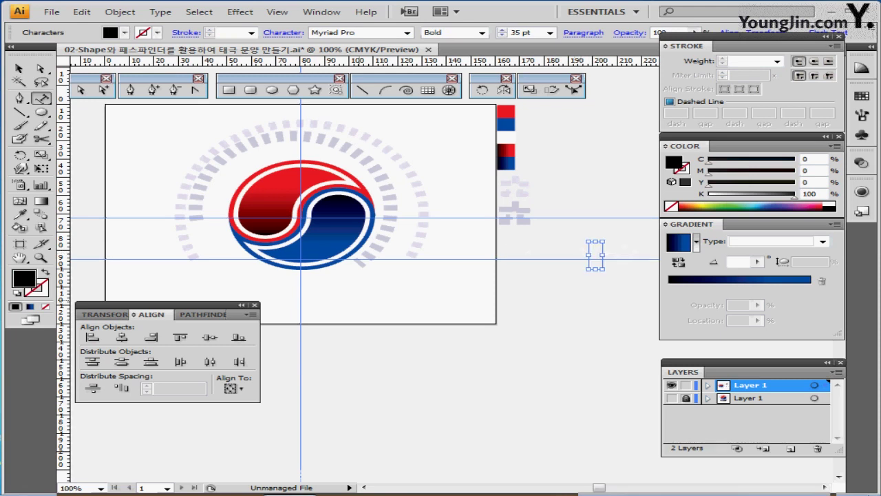
pyautogui.hotkey('ctrl', 'shift', 'a')
pyautogui.click(378, 287)
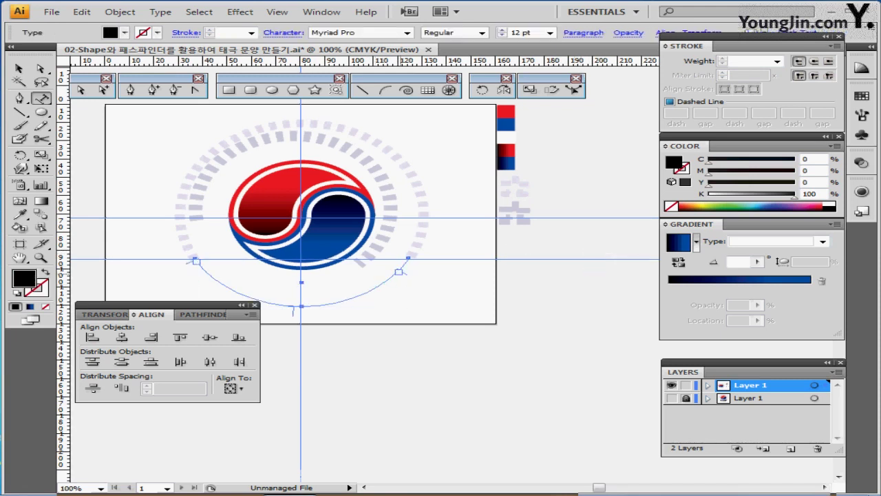
pyautogui.hotkey('ctrl', 'v')
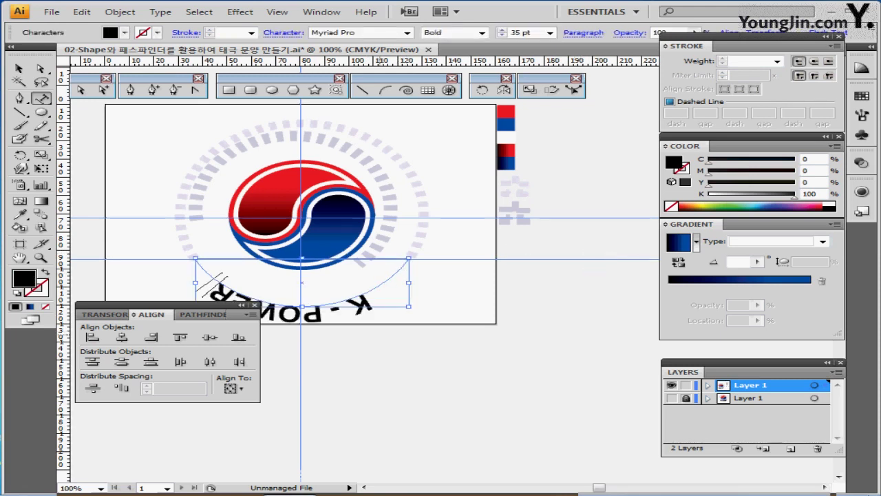
pyautogui.doubleClick(360, 303)
pyautogui.press('BackSpace')
pyautogui.hotkey('ctrl', 'z')
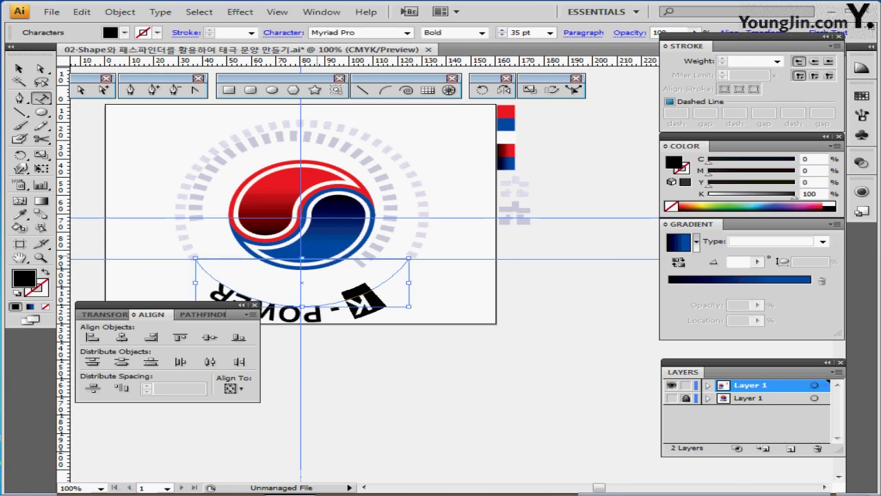
# Finish text editing and flip the K - POWER text to the inner side of the lower arc so it reads upright.
pyautogui.press('Escape')
pyautogui.click(369, 335)
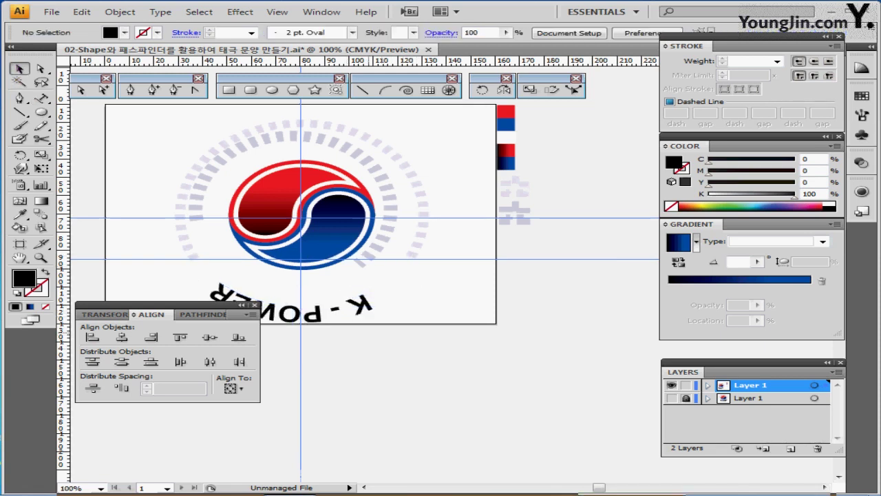
pyautogui.moveTo(369, 335); pyautogui.dragTo(431, 325)
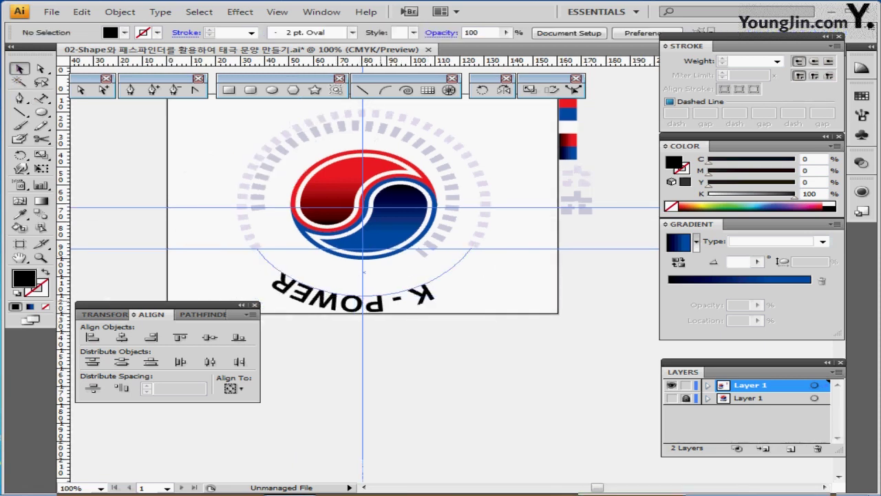
pyautogui.click(375, 303)
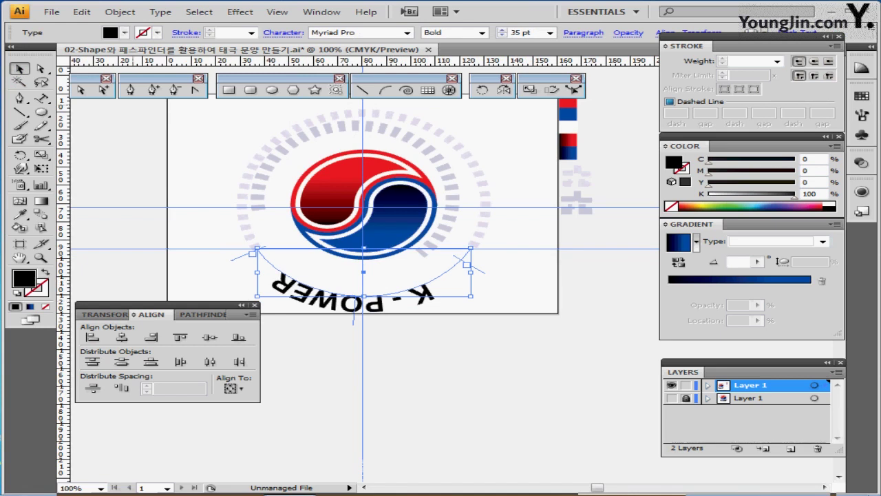
pyautogui.press('a')
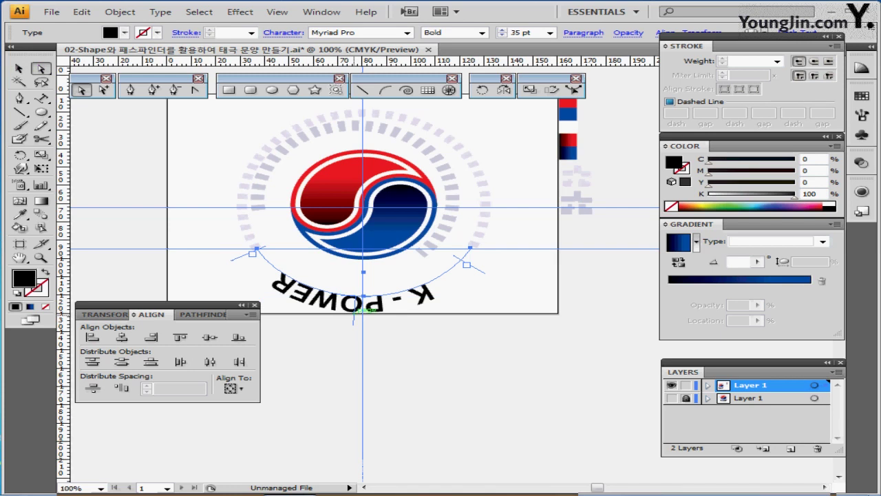
pyautogui.moveTo(363, 311); pyautogui.dragTo(365, 260)
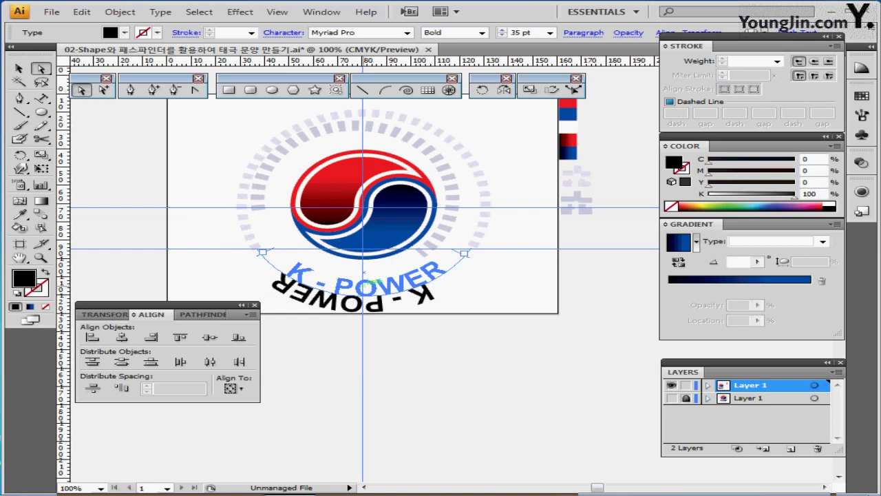
pyautogui.moveTo(372, 282); pyautogui.dragTo(372, 282)
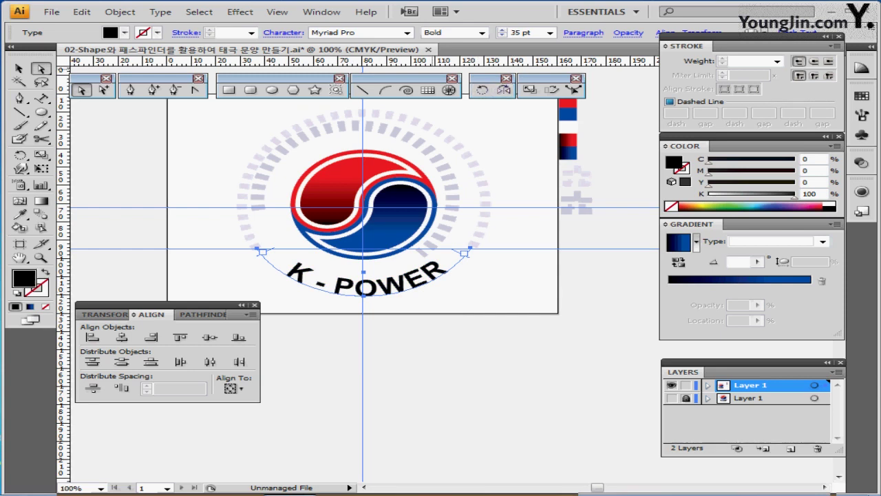
# Check the paragraph alignment settings of the curved K - POWER text, close them and deselect the text.
pyautogui.click(582, 33)
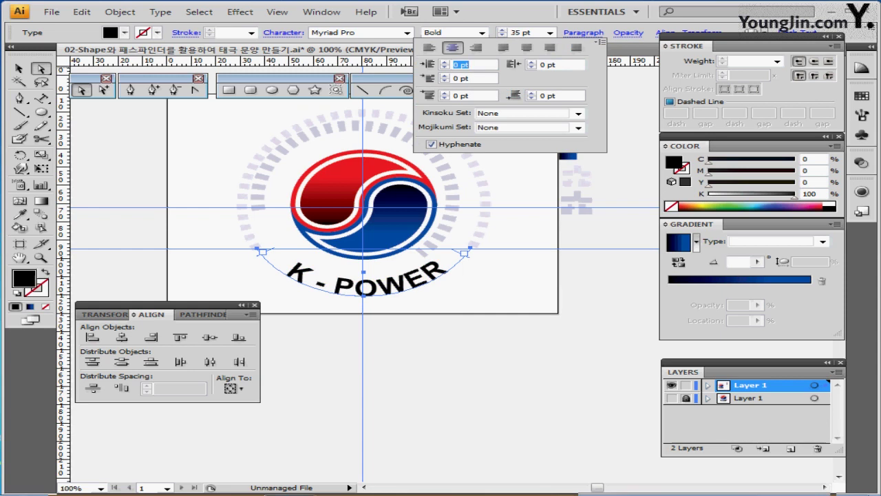
pyautogui.press('Escape')
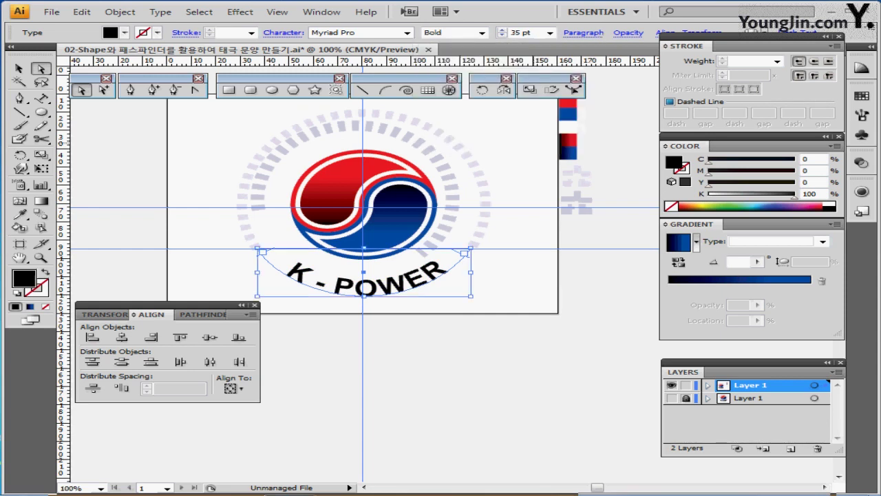
pyautogui.click(525, 144)
pyautogui.moveTo(492, 151); pyautogui.dragTo(512, 196)
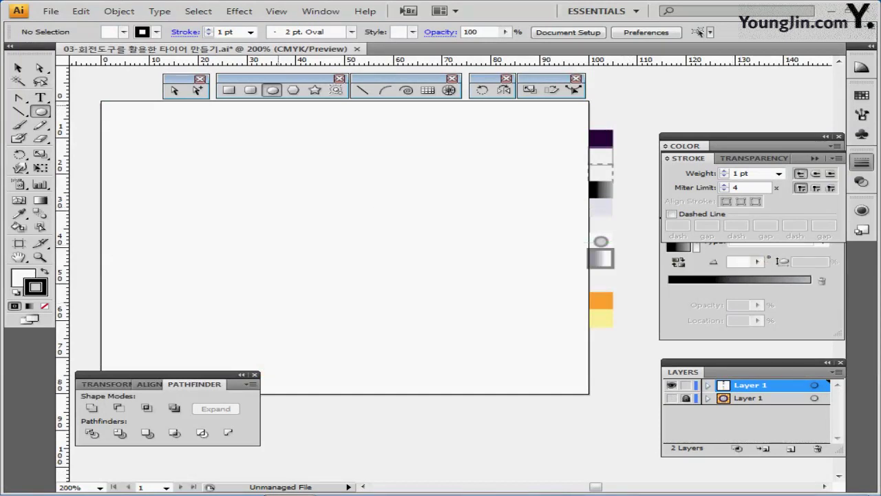
# Show the guides on the blank artboard and draw a 48 x 48 mm circle centred on their intersection.
pyautogui.moveTo(295, 61); pyautogui.dragTo(293, 245)
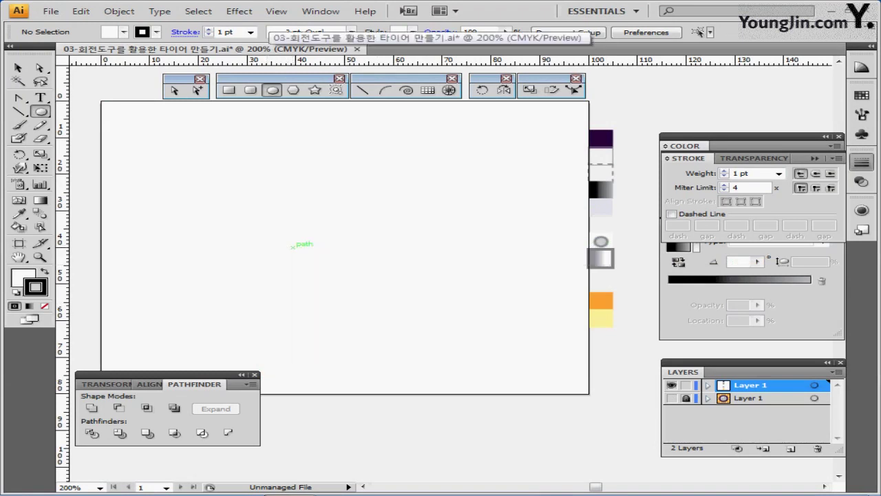
pyautogui.hotkey('ctrl', ';')
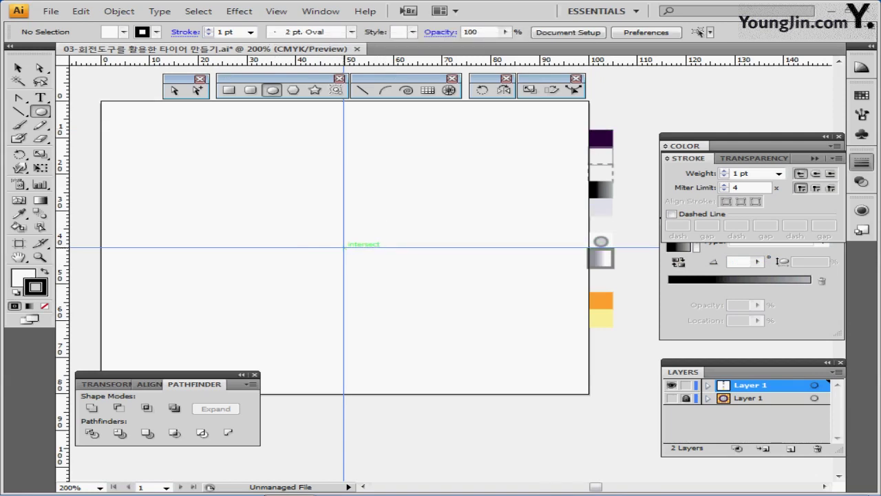
pyautogui.keyDown('alt'); pyautogui.click(343, 247); pyautogui.keyUp('alt')
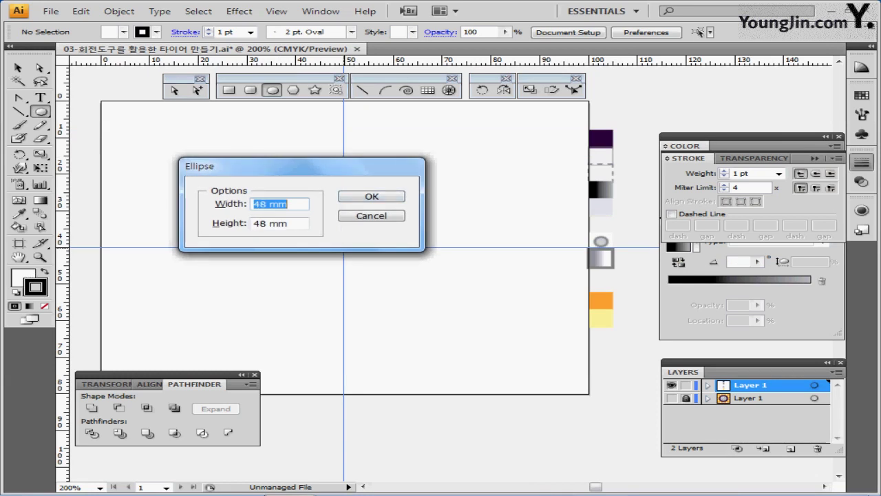
pyautogui.press('Return')
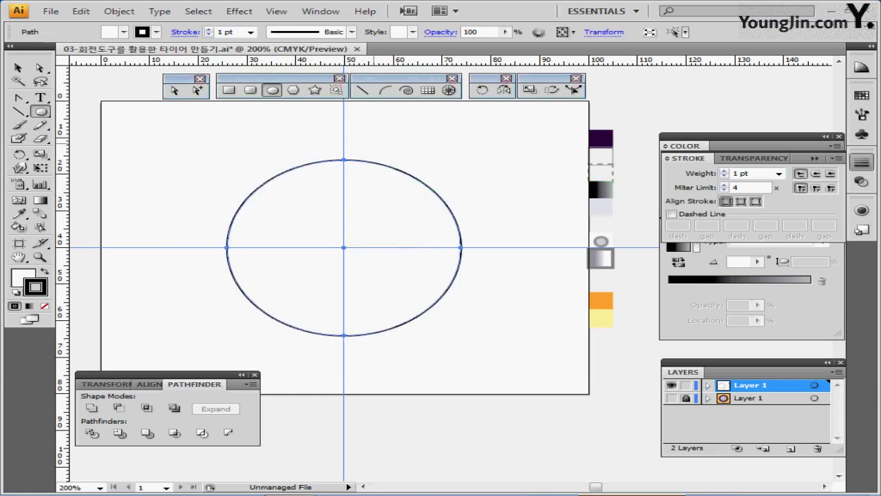
# Draw a 7 x 7 mm square centred on the circle's top anchor point and nudge it slightly down.
pyautogui.click(229, 91)
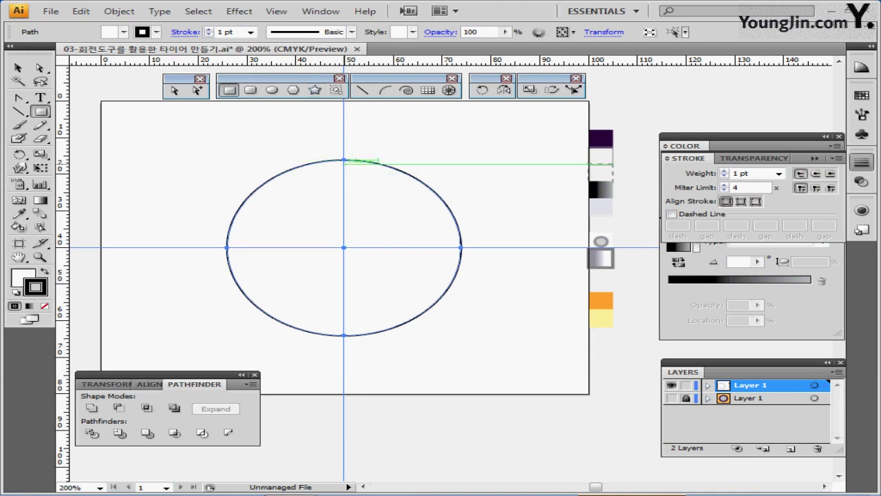
pyautogui.click(343, 160)
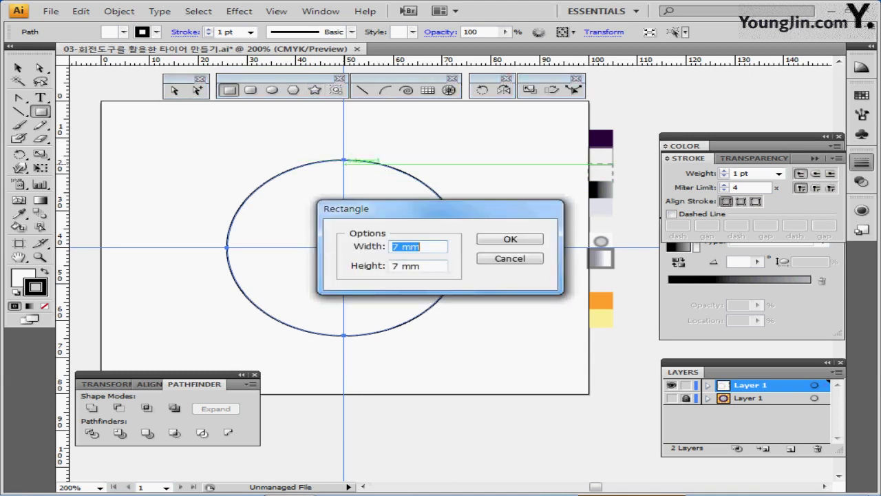
pyautogui.press('Return')
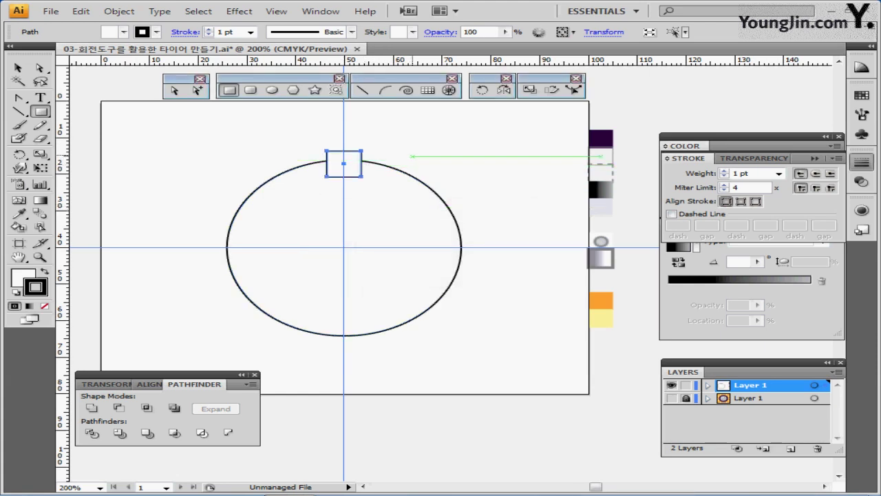
pyautogui.press('Down')
pyautogui.press('Down')
pyautogui.press('Down')
pyautogui.press('Down')
pyautogui.press('Down')
pyautogui.press('Down')
# Create a copy of the small square rotated 20° about the centre of the large circle.
pyautogui.click(482, 90)
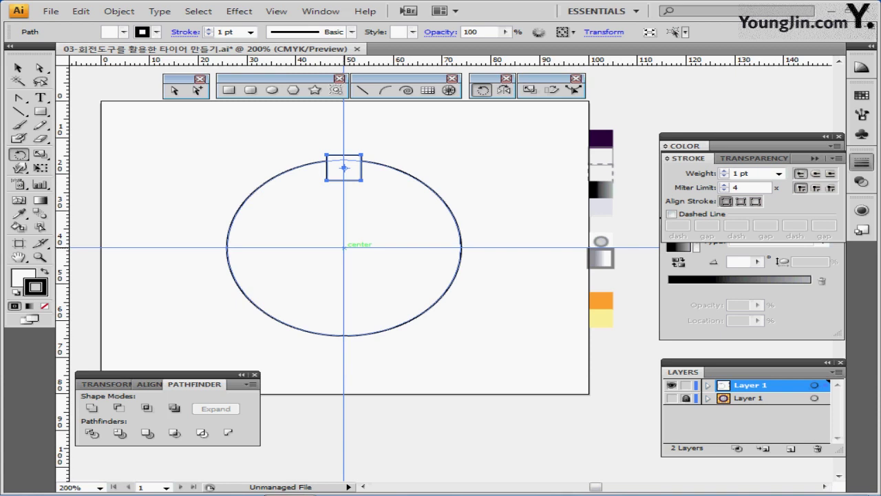
pyautogui.keyDown('alt'); pyautogui.click(344, 246); pyautogui.keyUp('alt')
pyautogui.moveTo(397, 198); pyautogui.dragTo(449, 169)
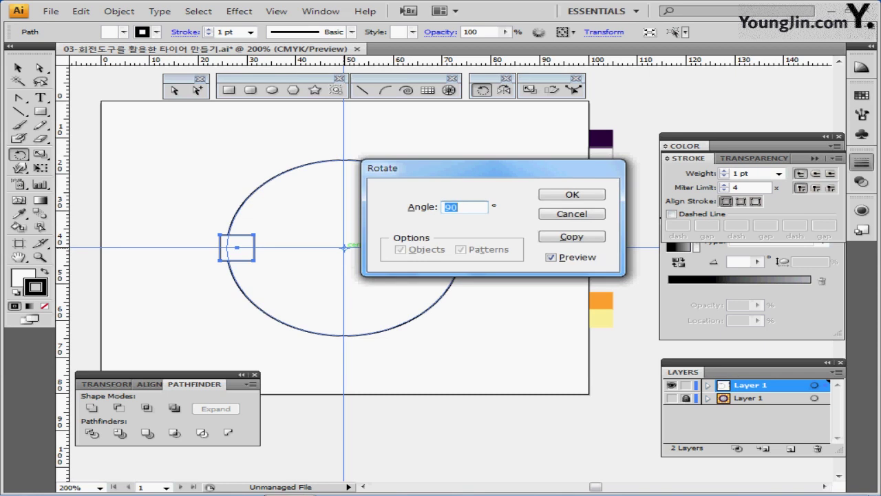
pyautogui.write('20')
pyautogui.click(571, 236)
# Repeat the 20° rotated copy of the square until the squares form a full ring around the circle.
pyautogui.press('ctrl')
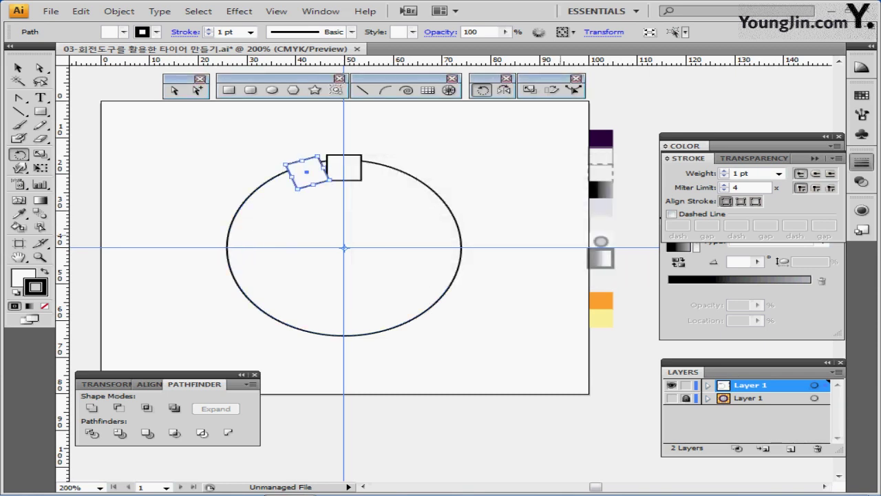
pyautogui.hotkey('ctrl', 'd')
pyautogui.hotkey('ctrl', 'd')
pyautogui.hotkey('ctrl', 'd')
pyautogui.hotkey('ctrl', 'd')
pyautogui.hotkey('ctrl', 'd')
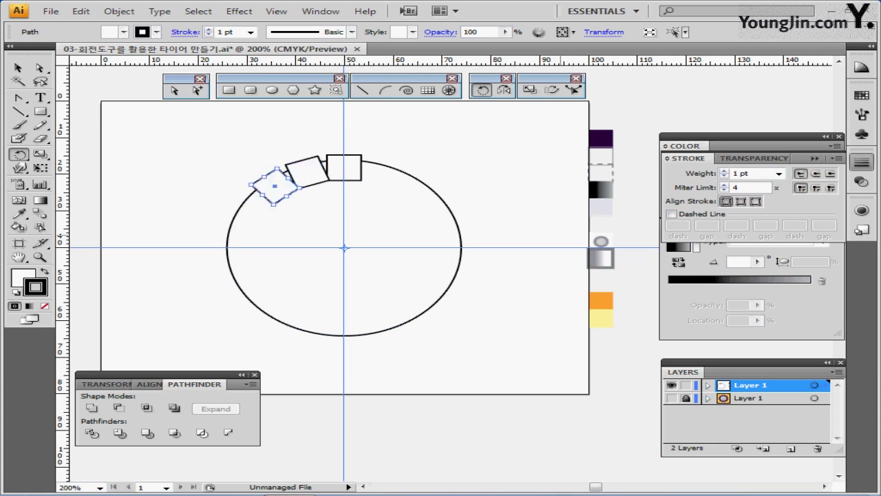
pyautogui.hotkey('ctrl', 'd')
pyautogui.hotkey('ctrl', 'd')
pyautogui.hotkey('ctrl', 'd')
pyautogui.hotkey('ctrl', 'd')
pyautogui.hotkey('ctrl', 'd')
pyautogui.hotkey('ctrl', 'd')
pyautogui.hotkey('ctrl', 'd')
pyautogui.hotkey('ctrl', 'd')
pyautogui.hotkey('ctrl', 'd')
pyautogui.hotkey('ctrl', 'd')
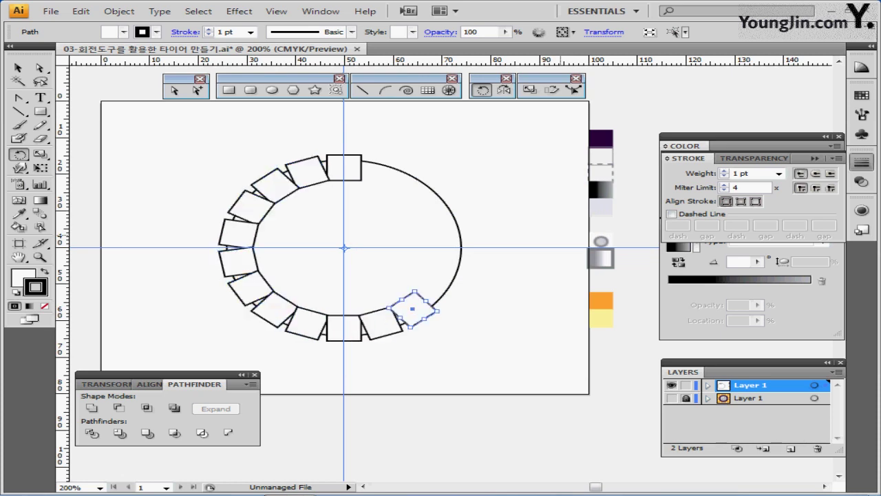
pyautogui.hotkey('ctrl', 'd')
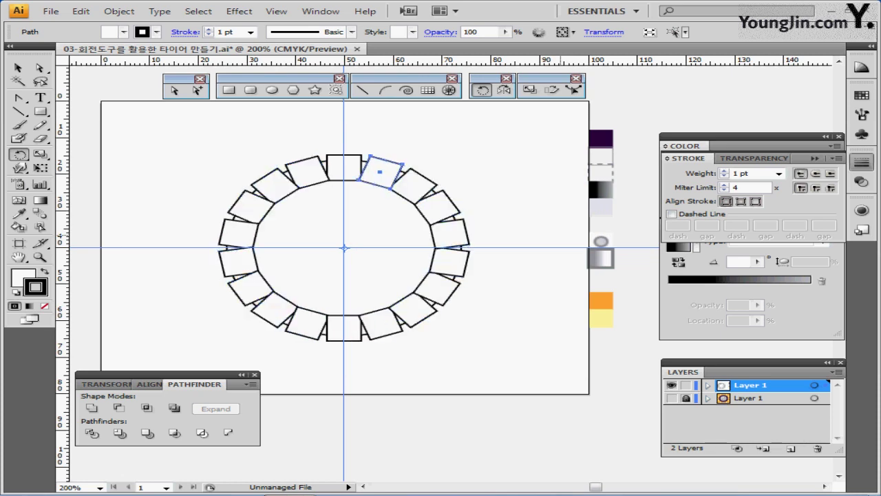
# Unite the circle and all squares into one shape and round its corners with a 1 mm radius.
pyautogui.hotkey('ctrl', 'a')
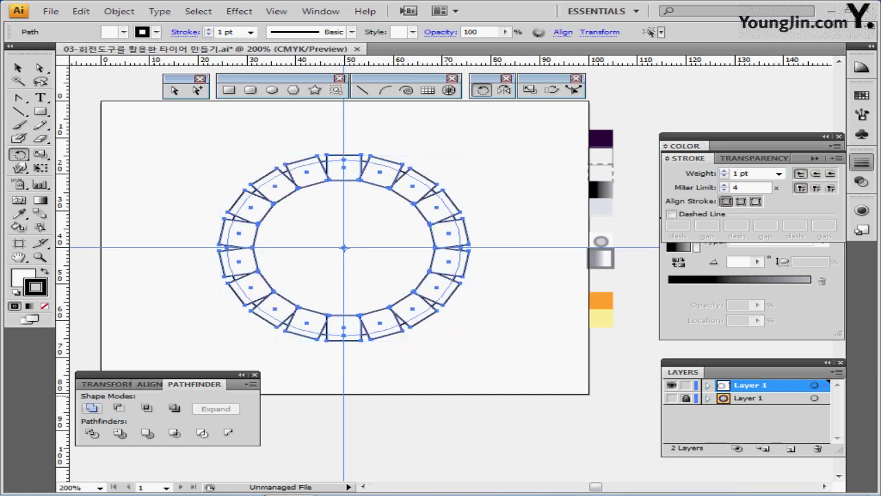
pyautogui.click(91, 408)
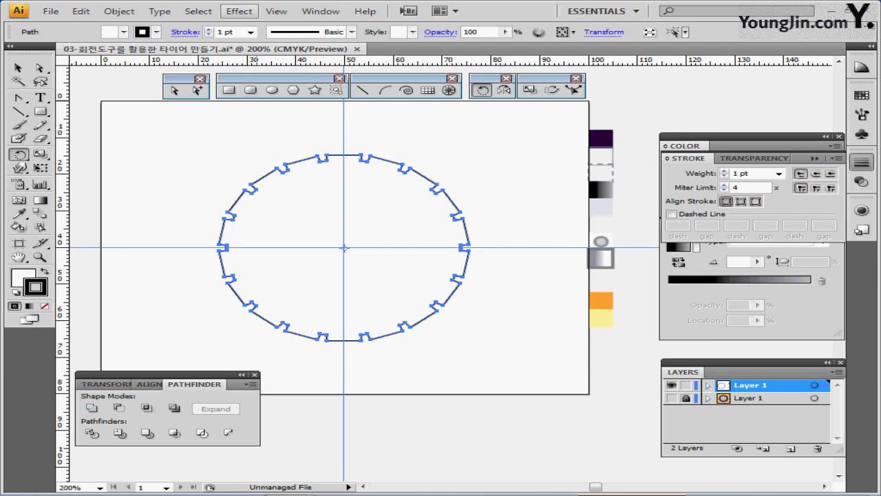
pyautogui.click(239, 11)
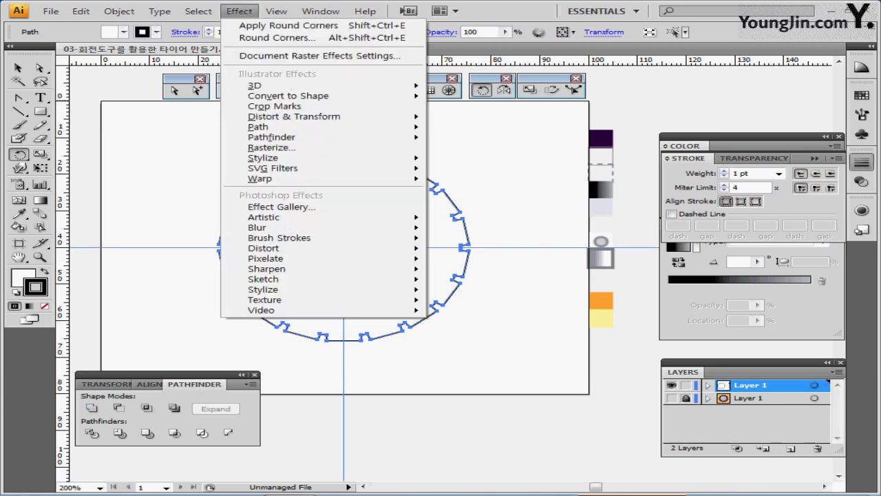
pyautogui.moveTo(268, 157)
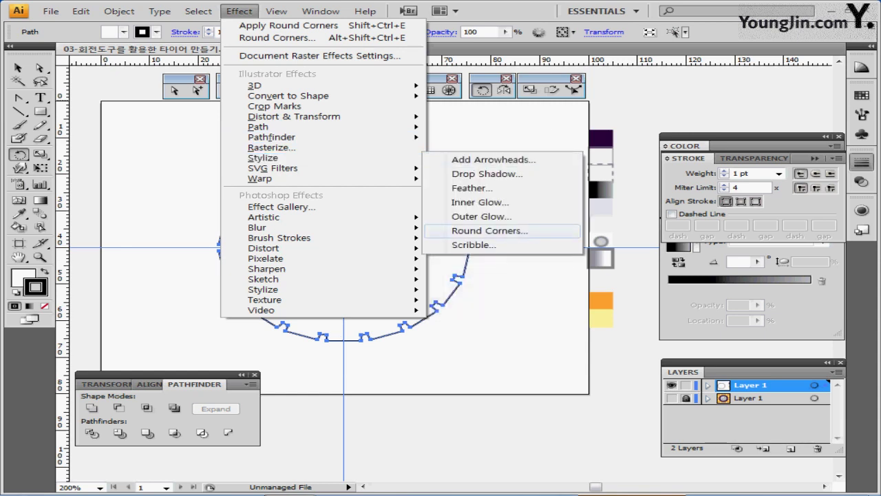
pyautogui.click(489, 230)
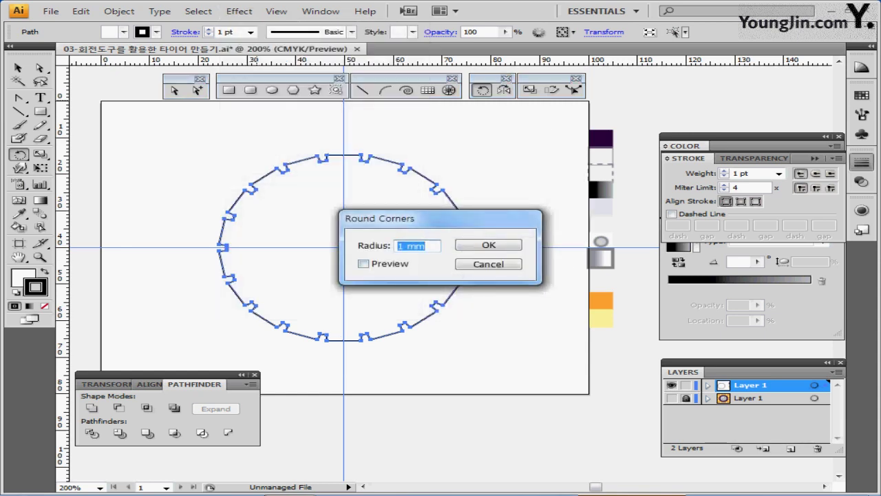
pyautogui.press('Return')
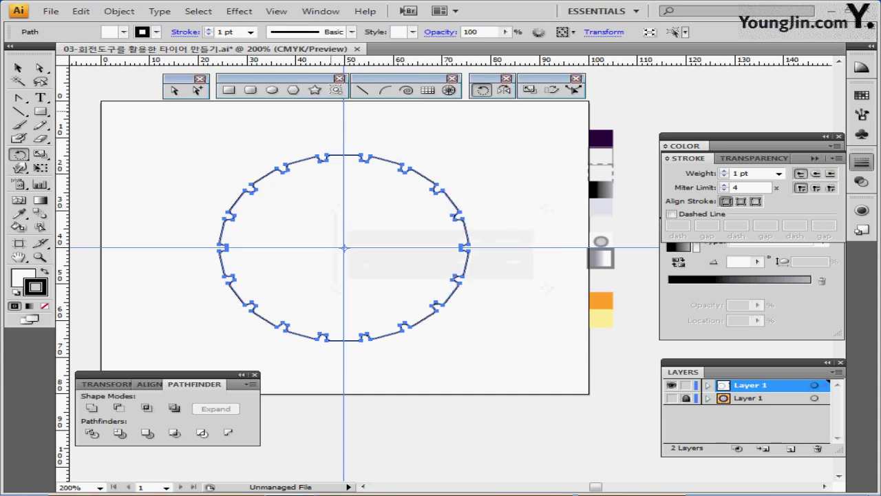
# Expand the appearance of the rounded tyre shape and apply the dark purple fill sampled from the swatch beside the artboard.
pyautogui.click(119, 11)
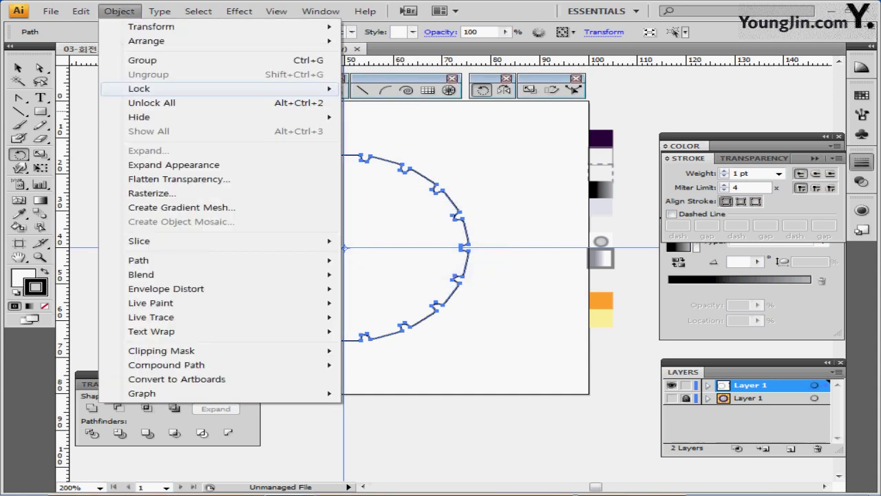
pyautogui.press('Return')
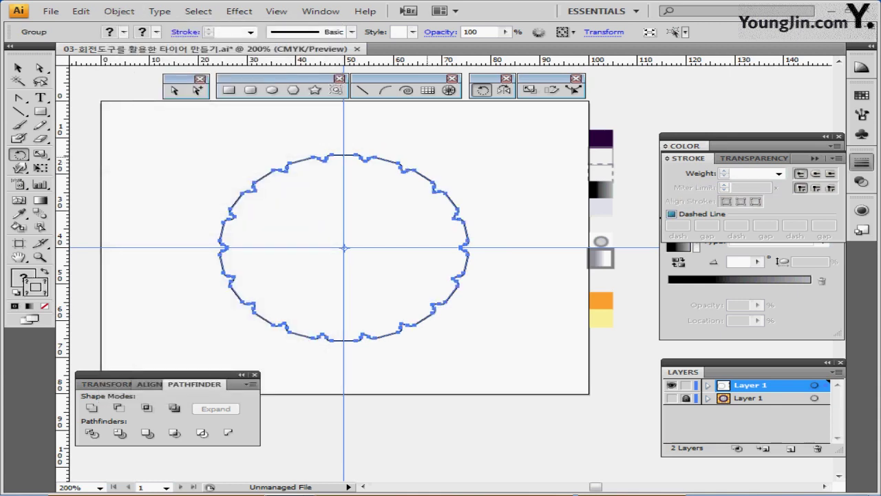
pyautogui.press('i')
pyautogui.click(601, 137)
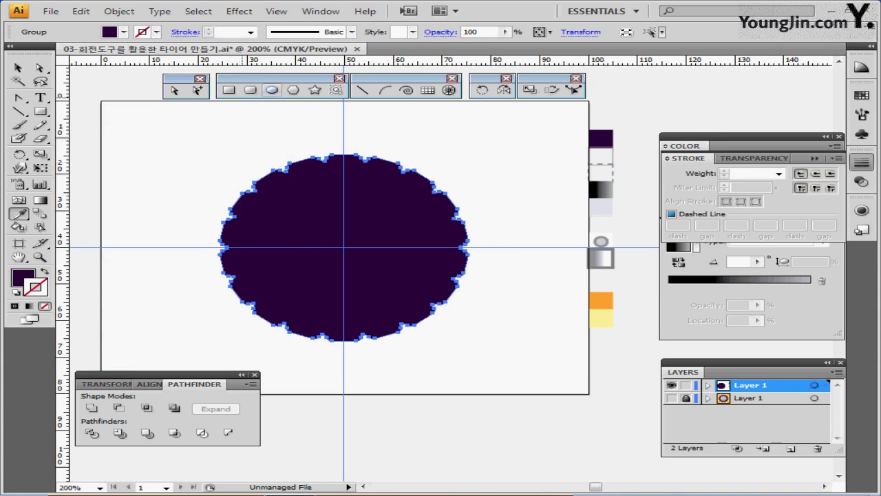
pyautogui.click(272, 90)
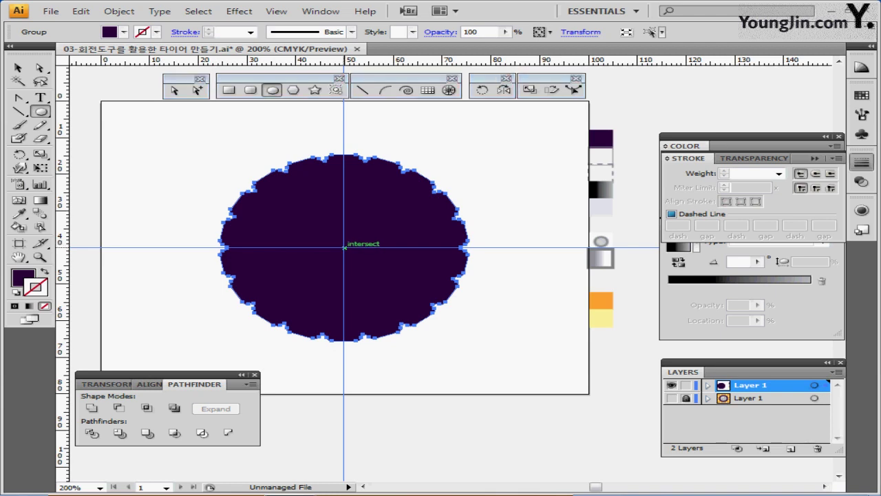
pyautogui.click(344, 246)
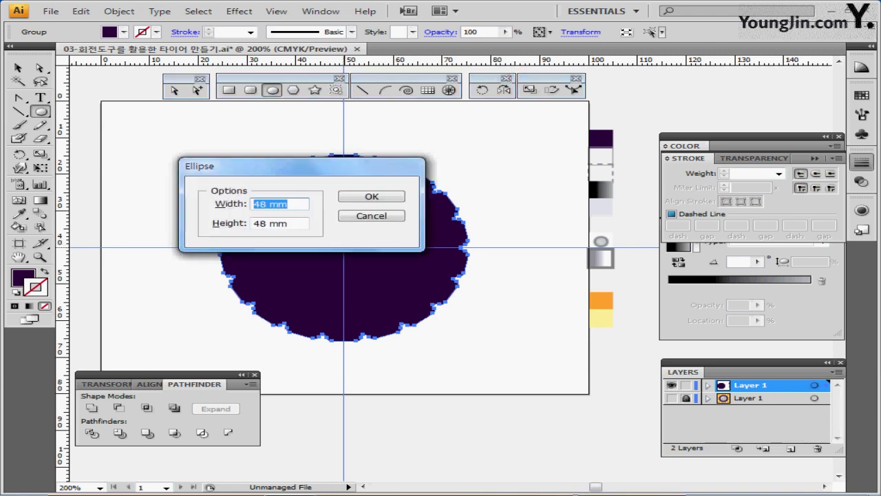
pyautogui.write('40')
pyautogui.press('capslock')
pyautogui.write('40')
pyautogui.press('Return')
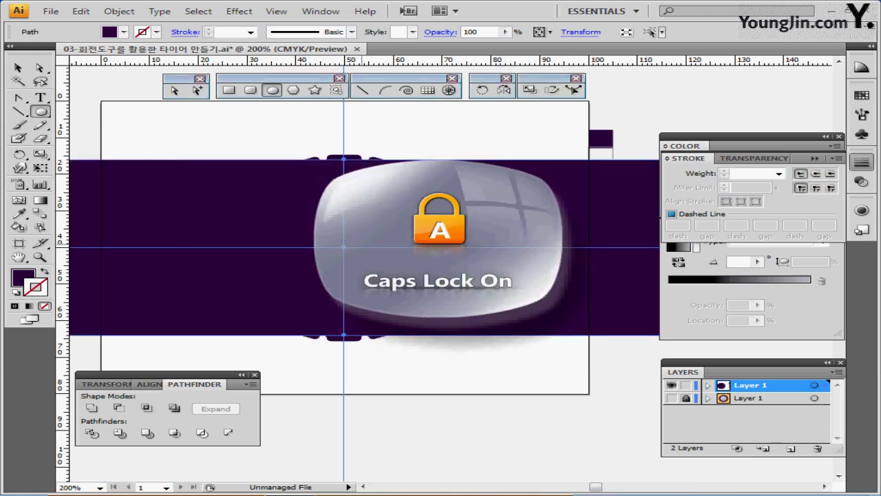
pyautogui.hotkey('ctrl', 'z')
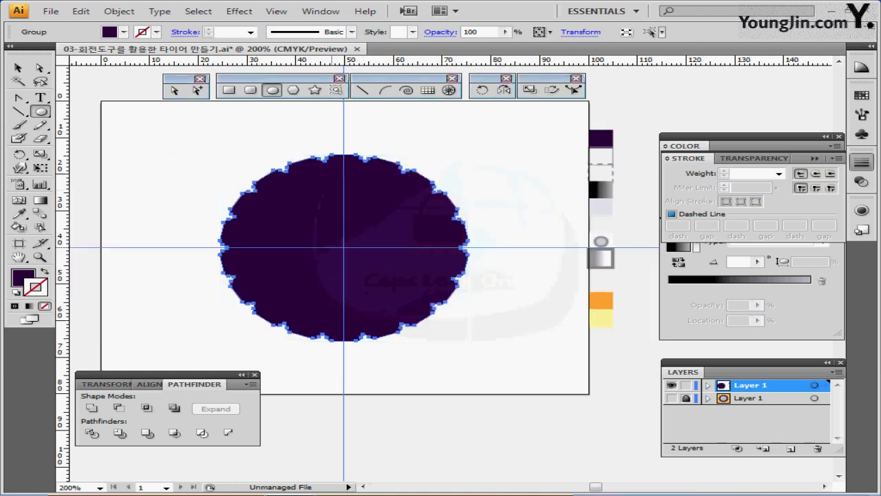
# Draw a 40 x 40 mm circle centred on the guide intersection and apply the unfilled 0.5 pt outline style sampled beside the artboard.
pyautogui.keyDown('alt'); pyautogui.click(344, 246); pyautogui.keyUp('alt')
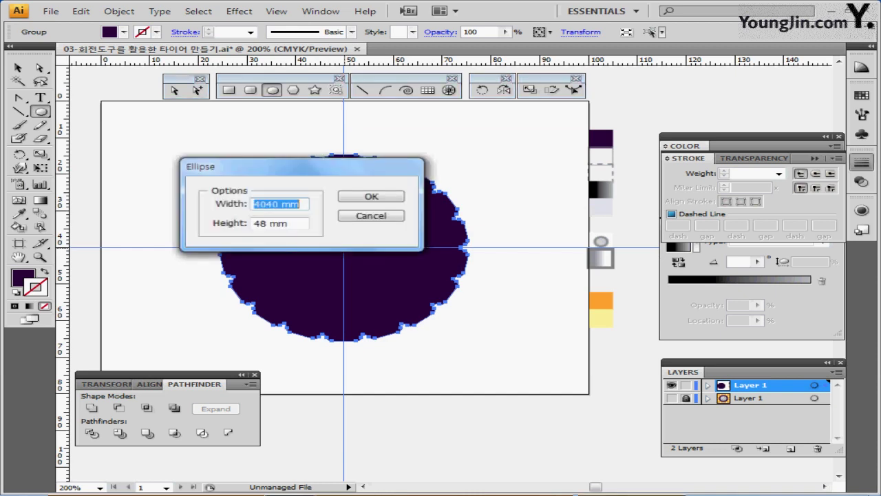
pyautogui.write('40')
pyautogui.press('Tab')
pyautogui.write('40')
pyautogui.press('Return')
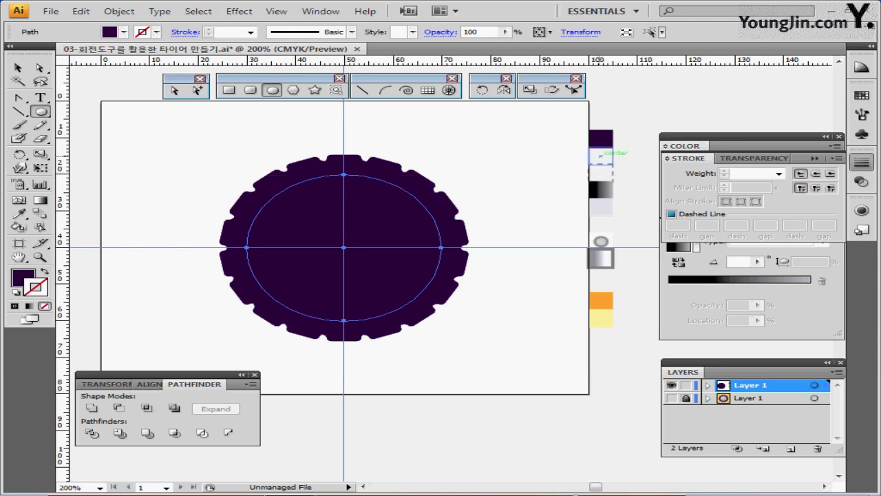
pyautogui.press('i')
pyautogui.click(600, 156)
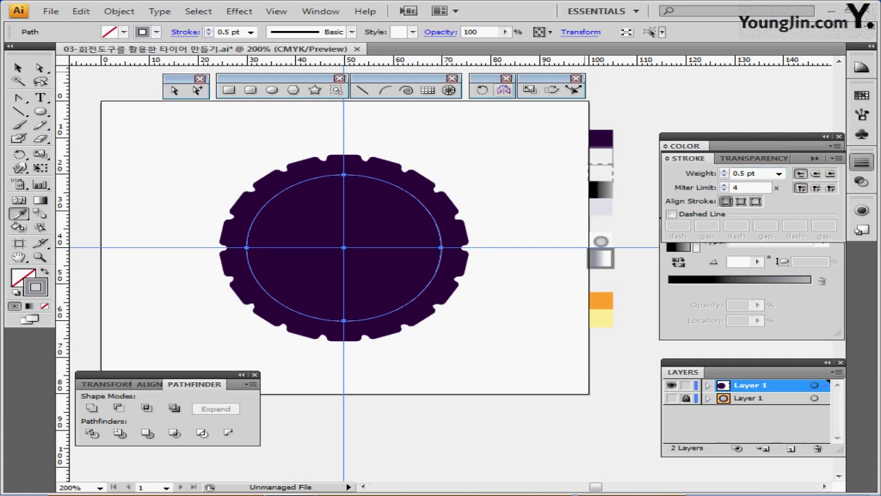
# Make a copy of the 40 mm circle scaled to 110% and give it a 1 pt dashed stroke with 3 pt dashes.
pyautogui.doubleClick(529, 89)
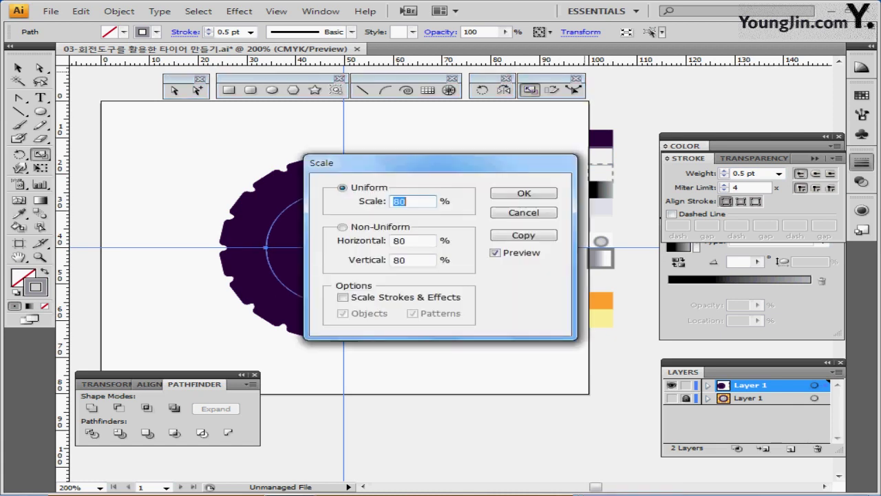
pyautogui.write('110')
pyautogui.click(524, 236)
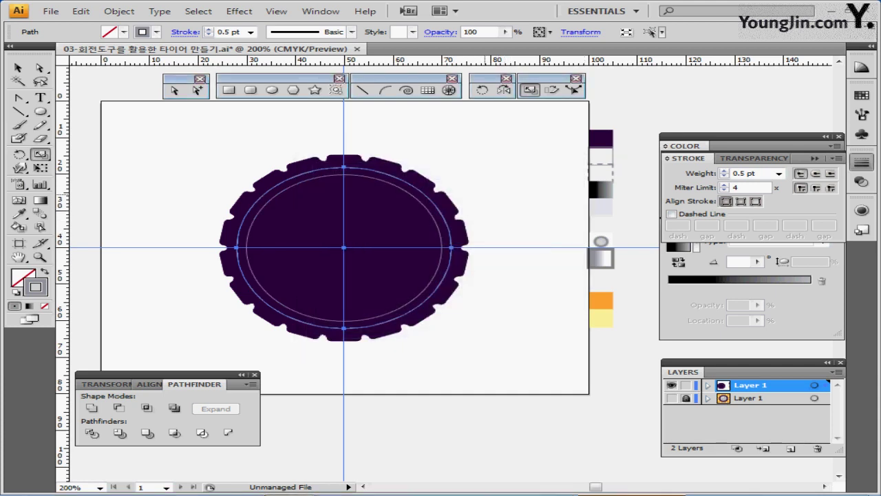
pyautogui.click(724, 170)
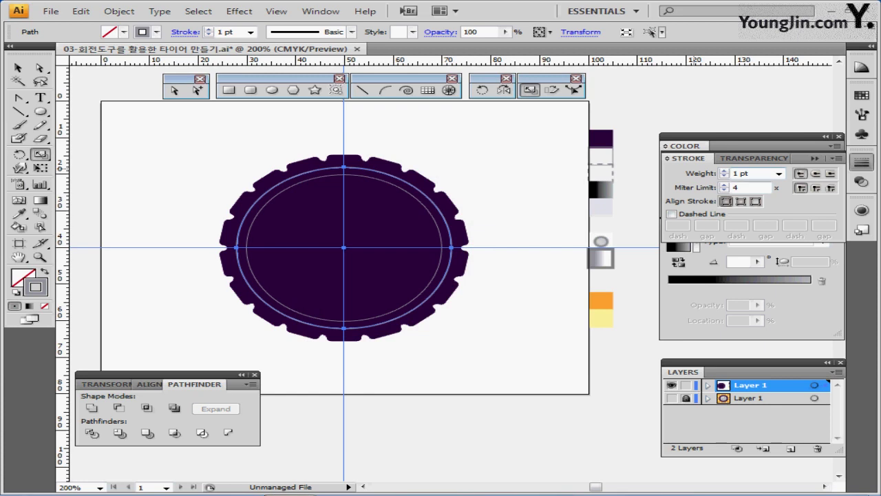
pyautogui.click(671, 213)
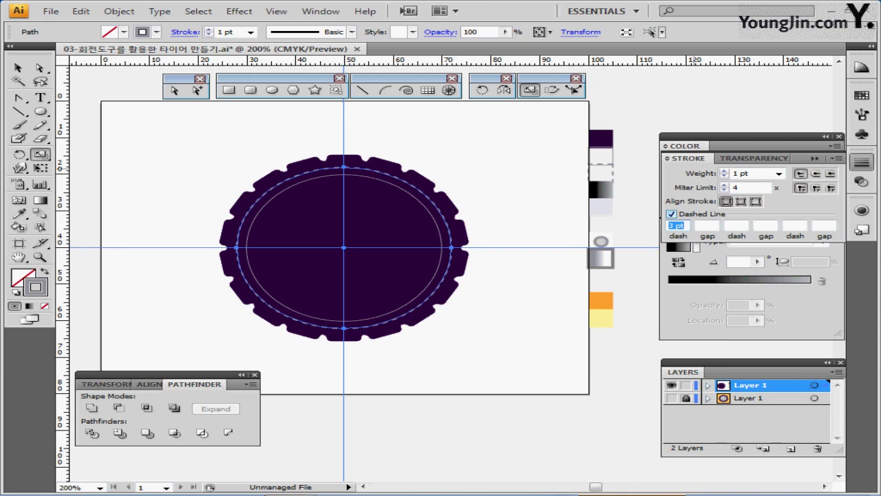
pyautogui.press('Return')
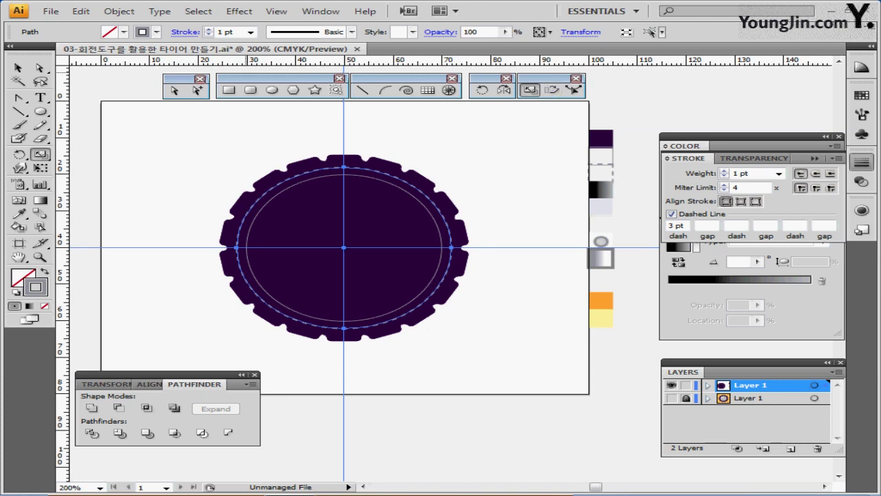
# Draw a 32 x 32 mm circle centred on the guide intersection and reset it to the default white fill and black stroke.
pyautogui.click(272, 90)
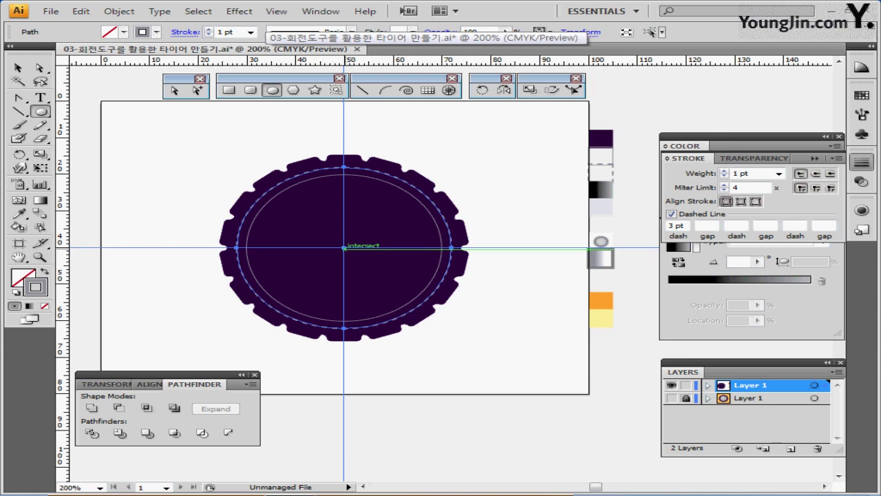
pyautogui.click(344, 248)
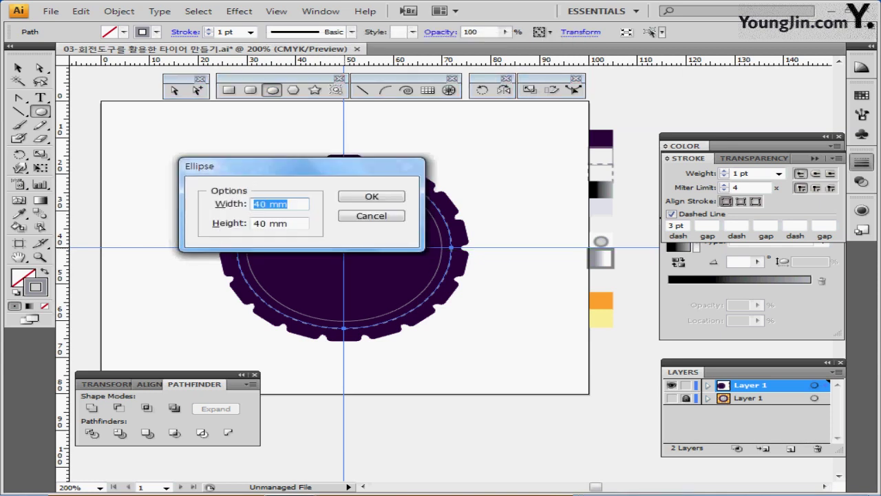
pyautogui.write('32')
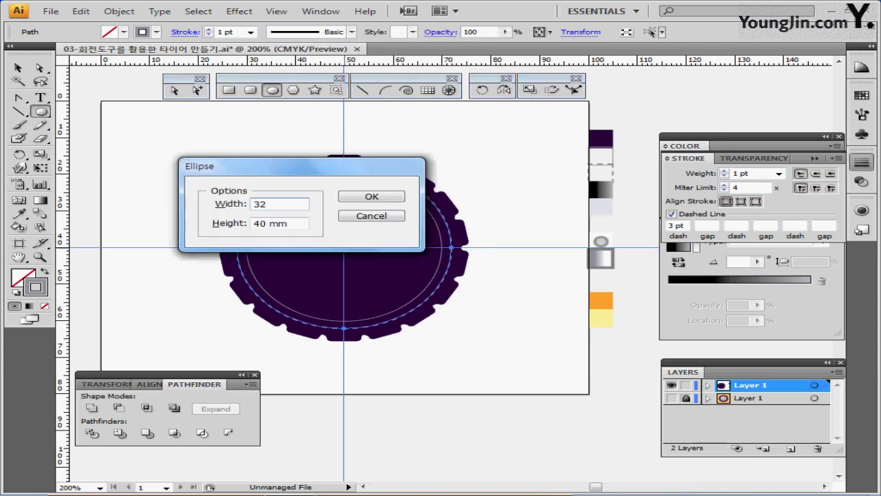
pyautogui.press('Tab')
pyautogui.write('32')
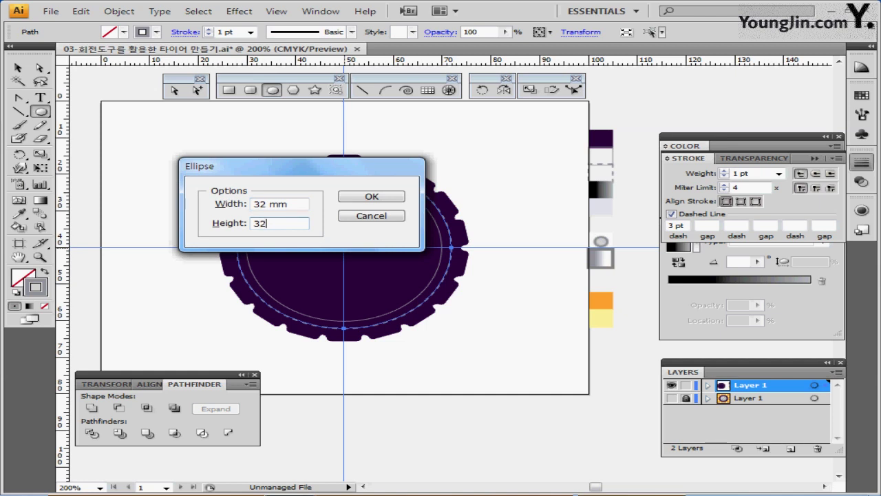
pyautogui.press('Return')
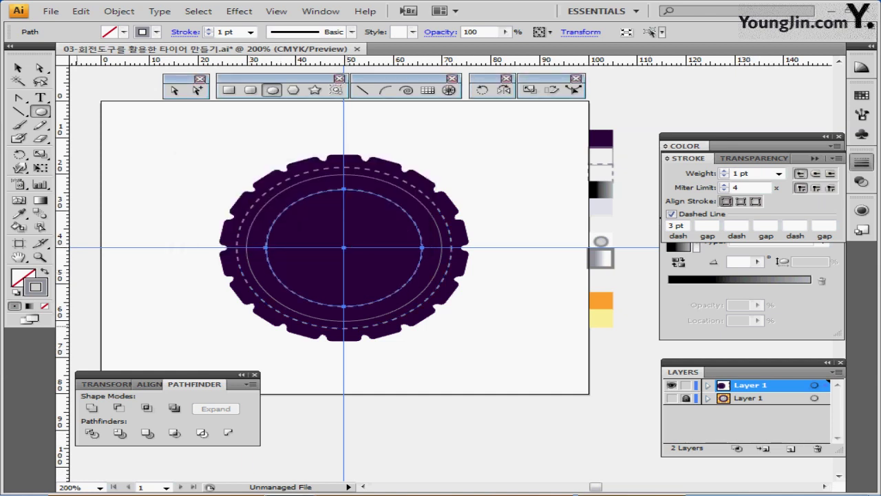
pyautogui.click(16, 292)
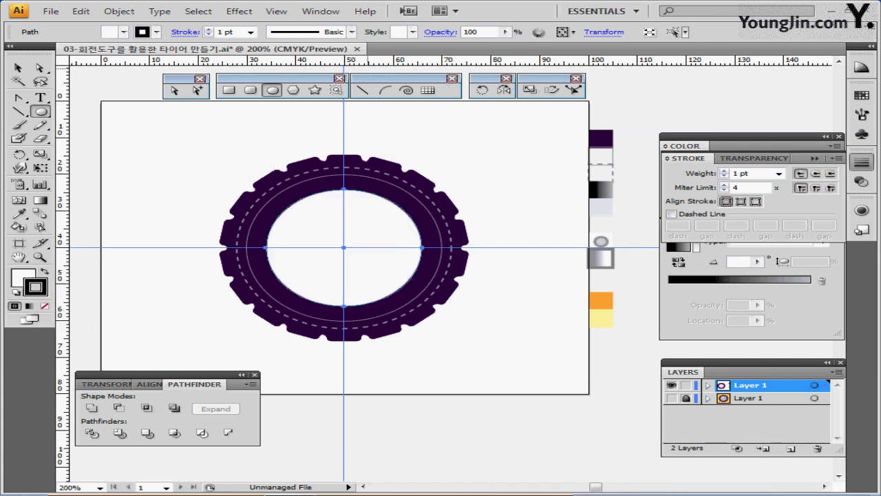
# Make a concentric copy of the white 32 mm circle scaled to 80%.
pyautogui.doubleClick(530, 90)
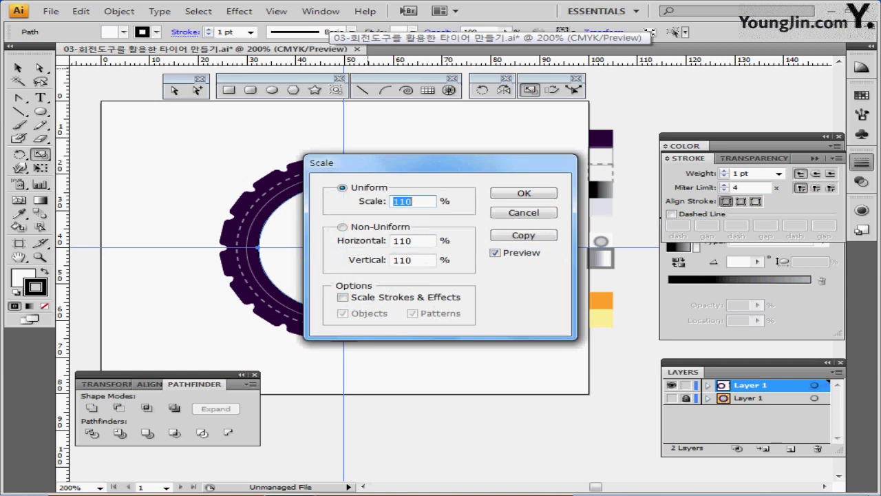
pyautogui.write('80')
pyautogui.click(523, 235)
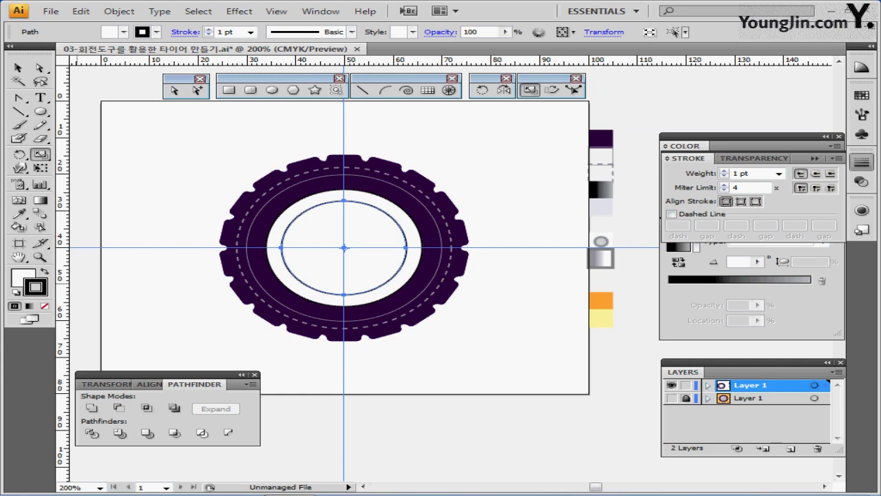
# Remove the stroke from the inner 80% circle and fill it with light grey at K 10%.
pyautogui.click(45, 306)
pyautogui.click(20, 276)
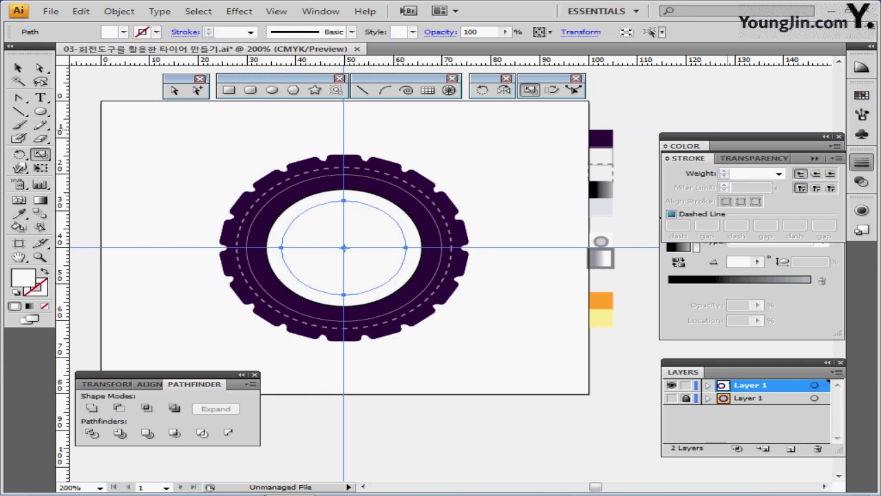
pyautogui.click(687, 145)
pyautogui.doubleClick(806, 194)
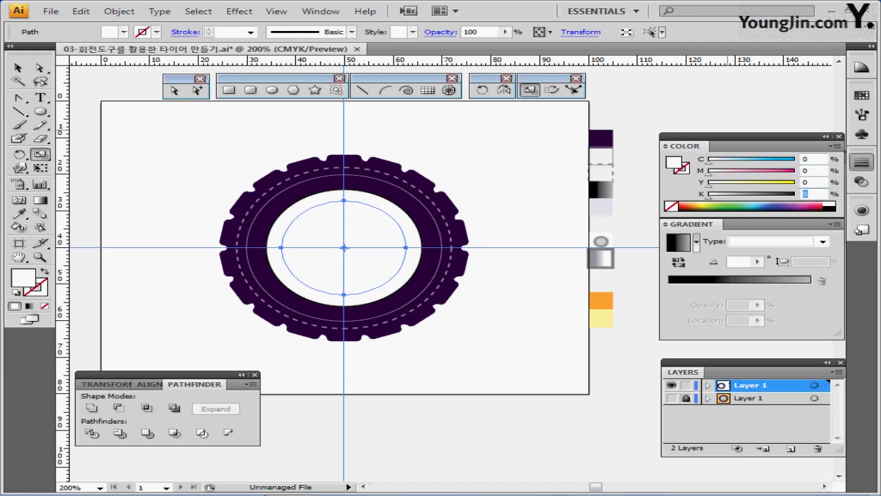
pyautogui.write('10')
pyautogui.press('Return')
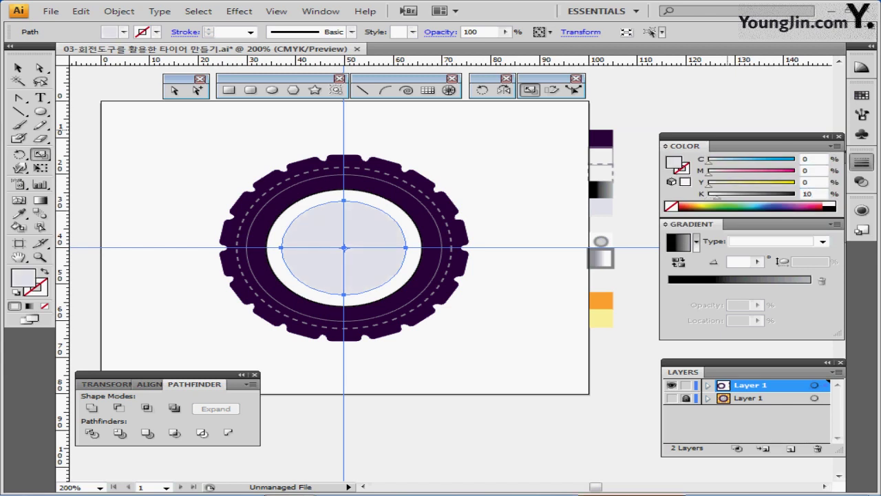
# Fill the white 32 mm circle with the black-to-grey gradient sampled from the swatch beside the artboard.
pyautogui.press('ctrl')
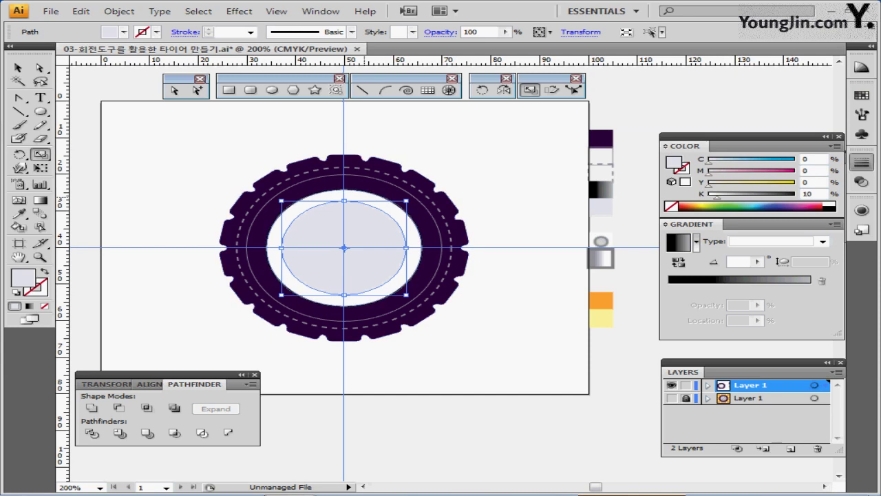
pyautogui.click(364, 191)
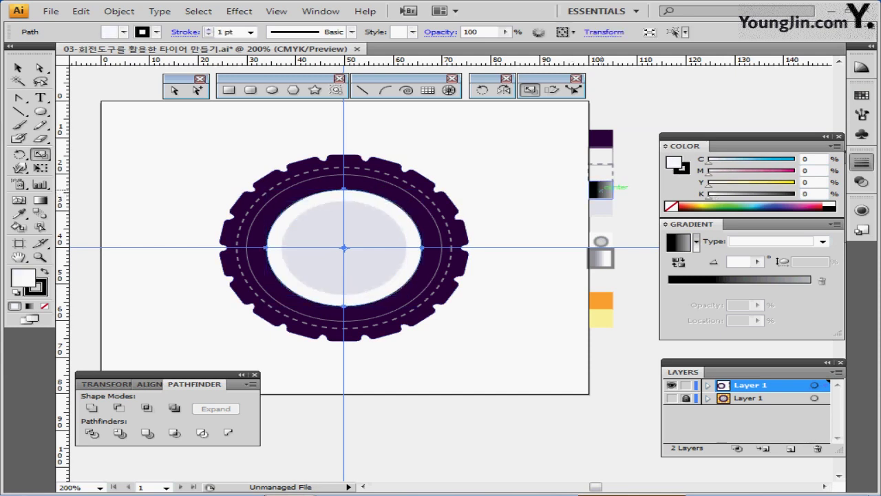
pyautogui.press('i')
pyautogui.click(601, 187)
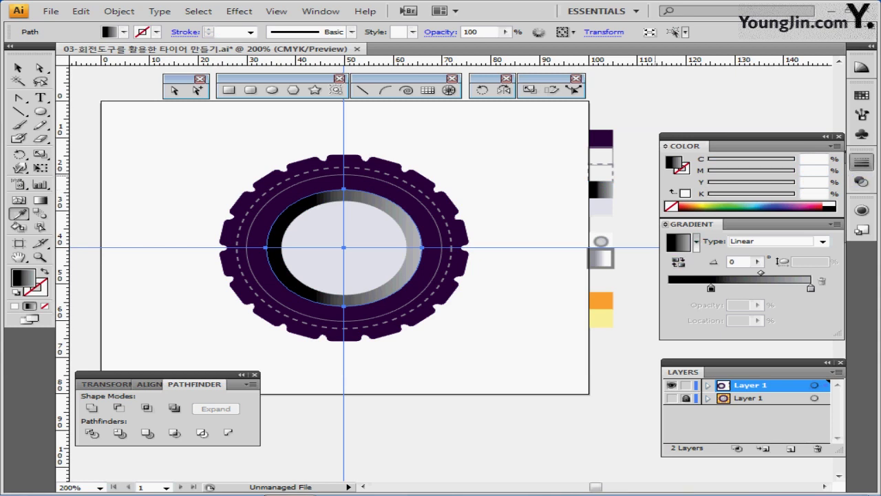
# Check the colour stops of the 32 mm circle's linear gradient and set its angle to -45°.
pyautogui.doubleClick(711, 287)
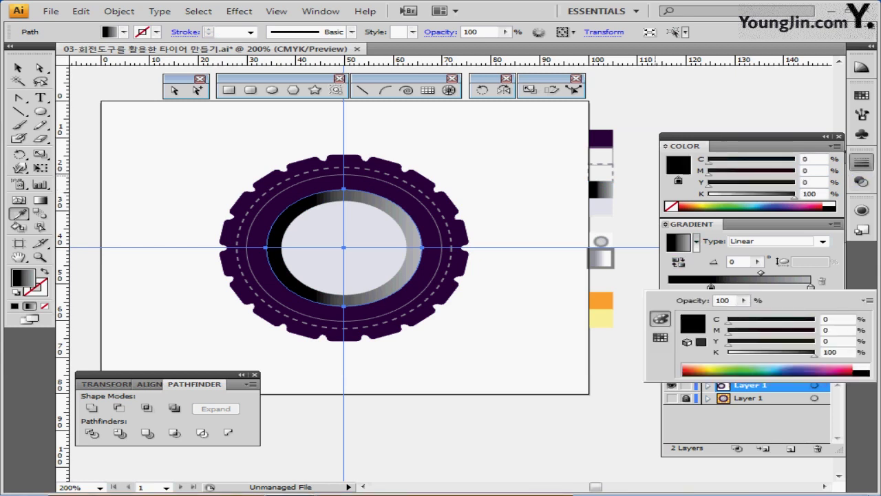
pyautogui.press('Escape')
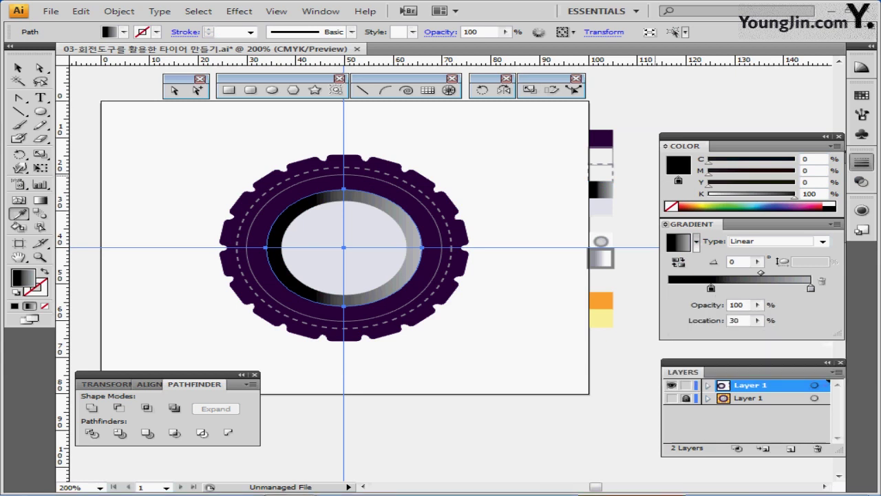
pyautogui.click(810, 288)
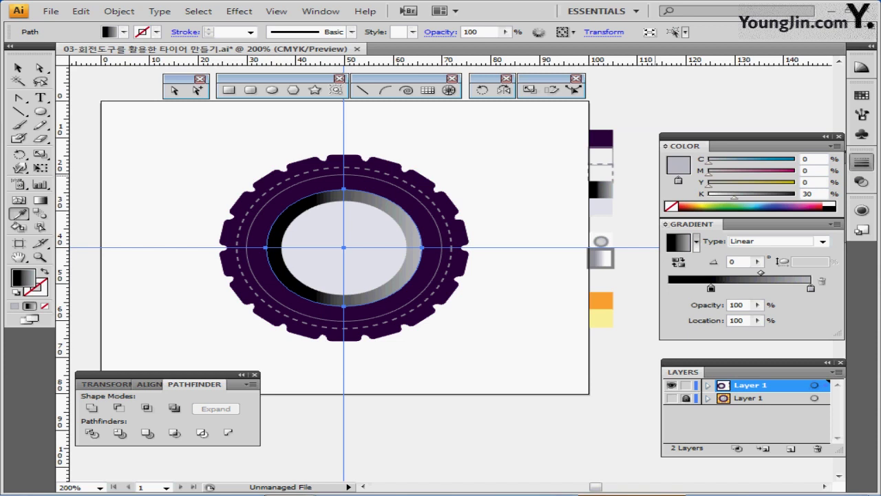
pyautogui.doubleClick(734, 261)
pyautogui.write('-45')
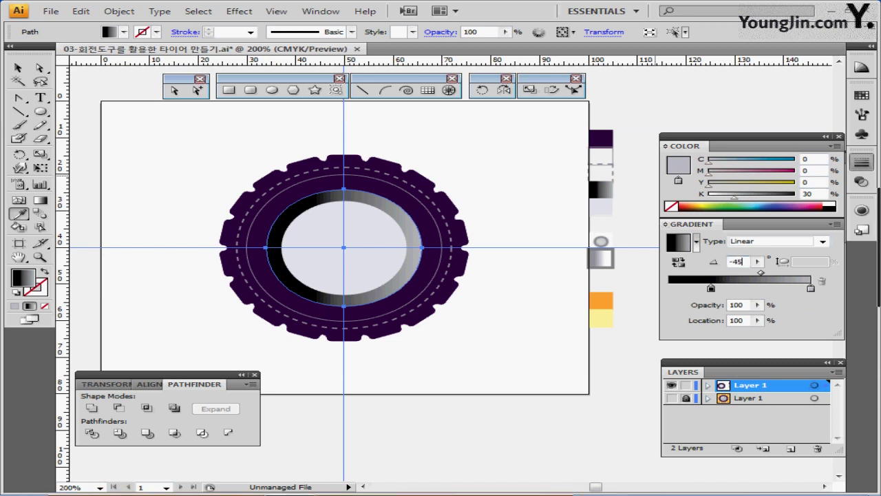
pyautogui.press('Return')
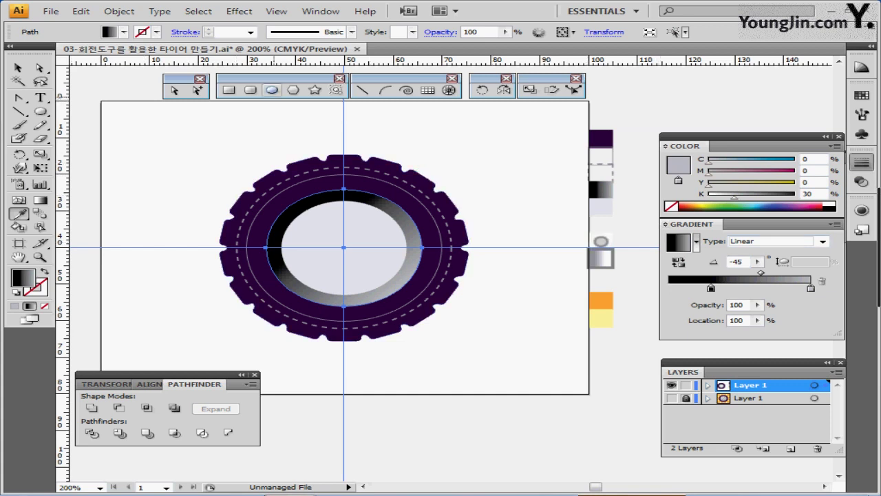
# Draw a 12 x 30 mm ellipse on the vertical guide, with its lower end at the guide intersection.
pyautogui.click(272, 90)
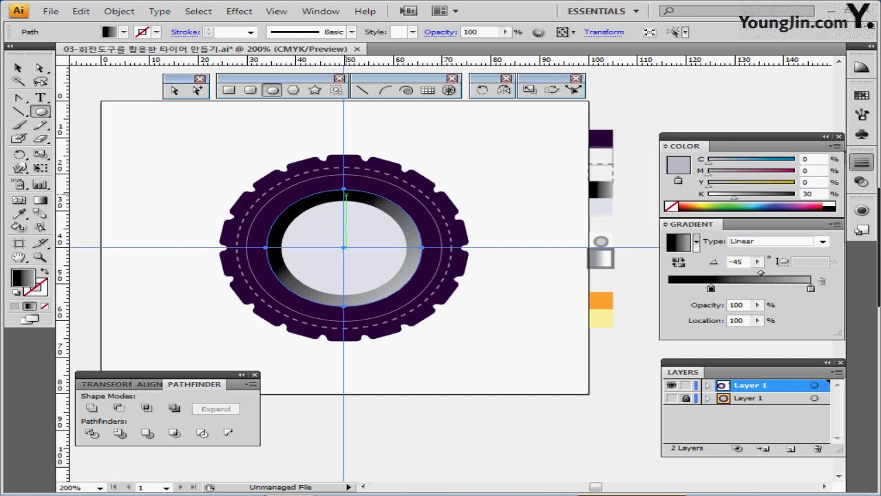
pyautogui.keyDown('alt'); pyautogui.click(344, 246); pyautogui.keyUp('alt')
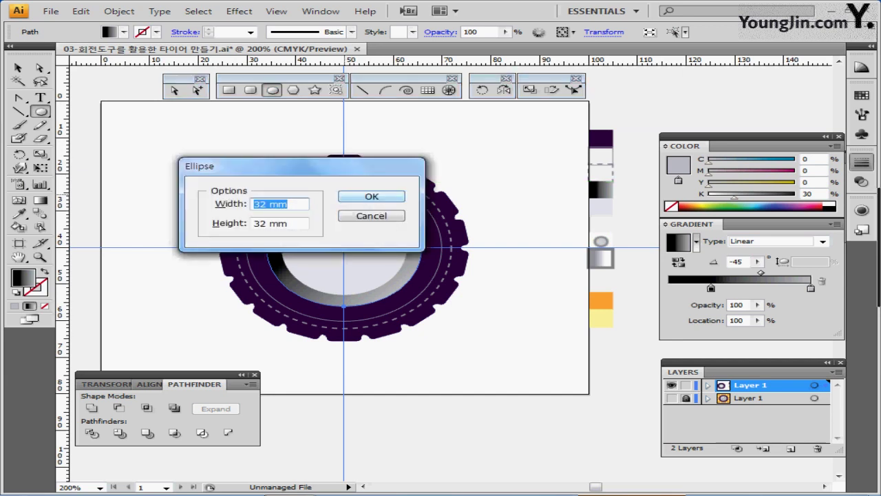
pyautogui.write('12')
pyautogui.press('Tab')
pyautogui.write('30')
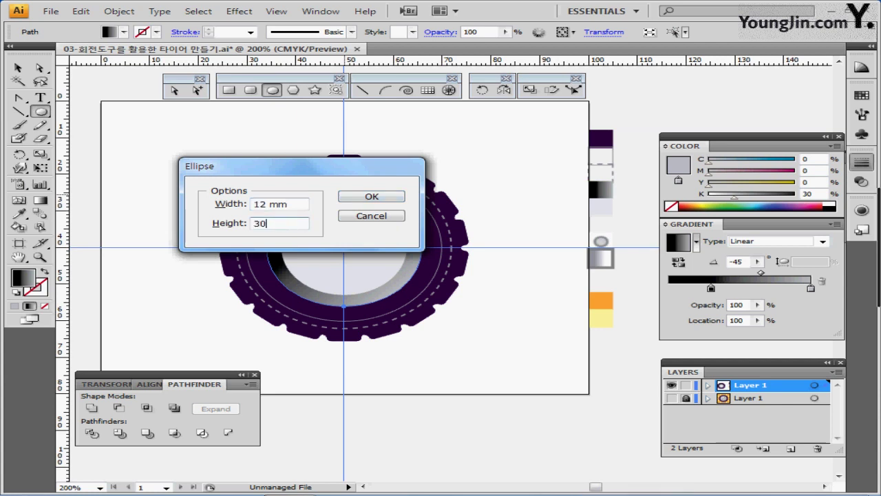
pyautogui.press('Return')
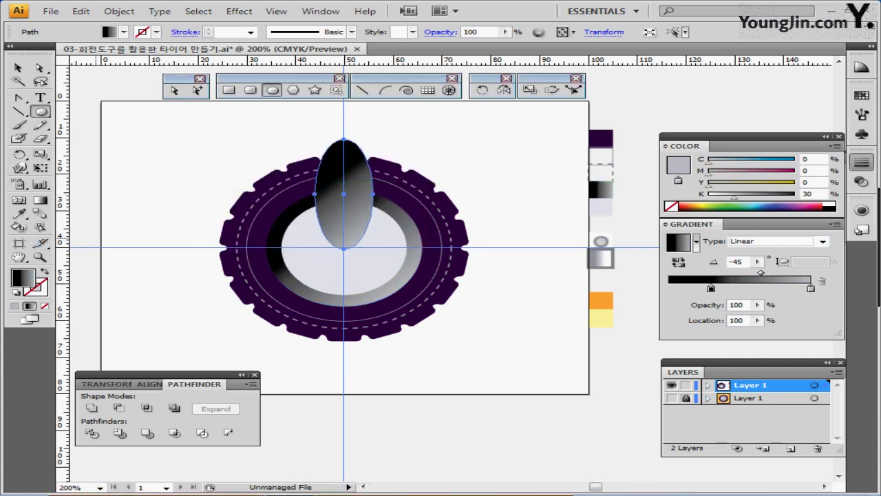
# Remove the ellipse's fill and give it a 7 pt stroke in the orange of the swatch beside the artboard.
pyautogui.press('d')
pyautogui.press('/')
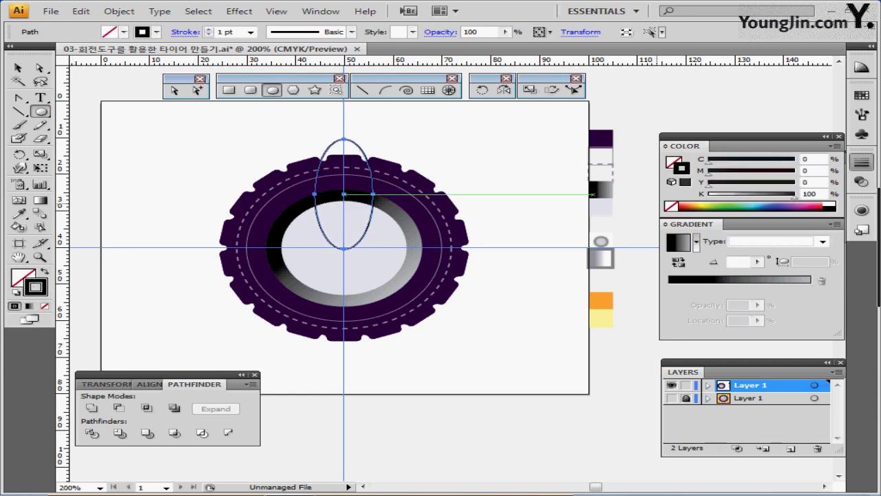
pyautogui.click(691, 206)
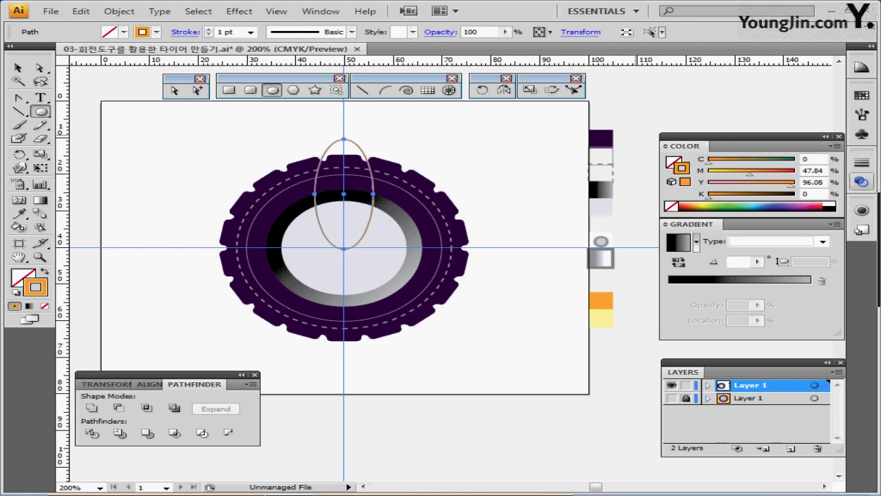
pyautogui.click(861, 163)
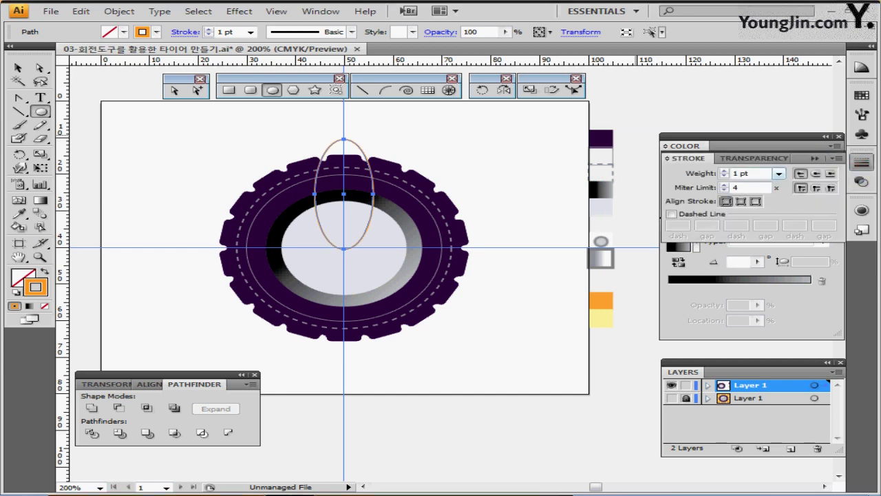
pyautogui.click(778, 173)
pyautogui.click(750, 264)
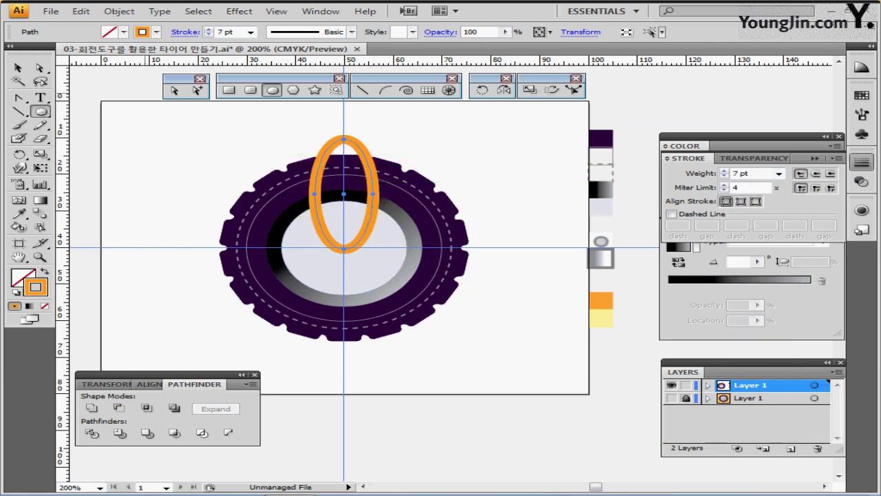
# Convert the ellipse's lowest anchor to a corner point and nudge the resulting petal down one increment.
pyautogui.press('p')
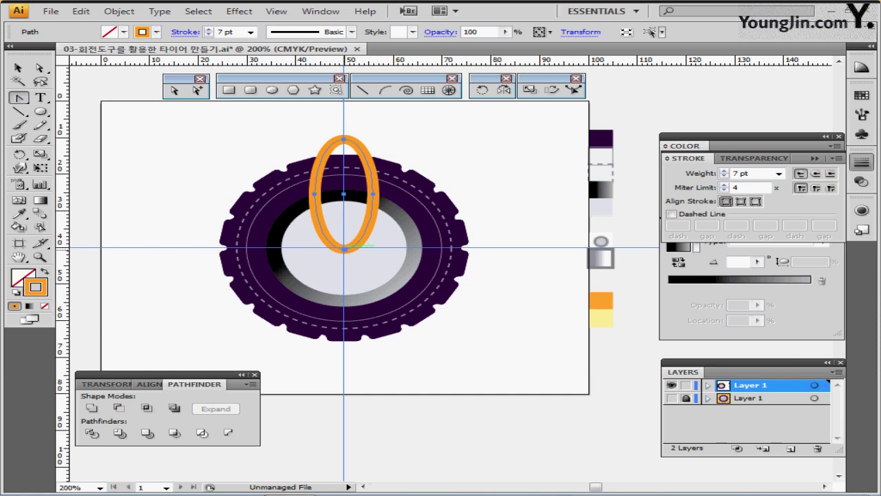
pyautogui.keyDown('alt'); pyautogui.click(344, 249); pyautogui.keyUp('alt')
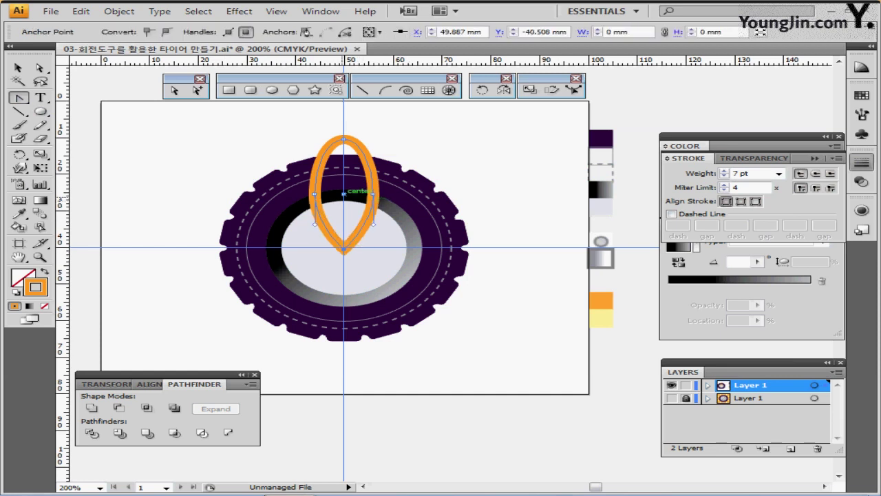
pyautogui.press('v')
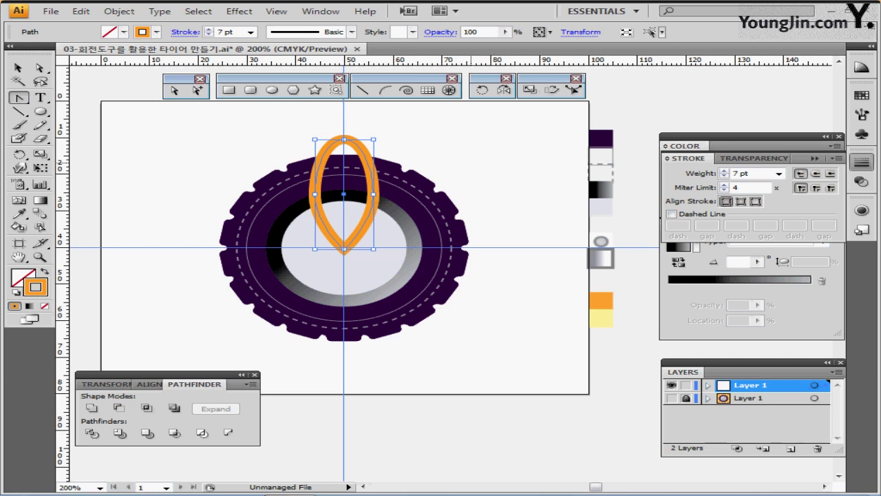
pyautogui.press('Down')
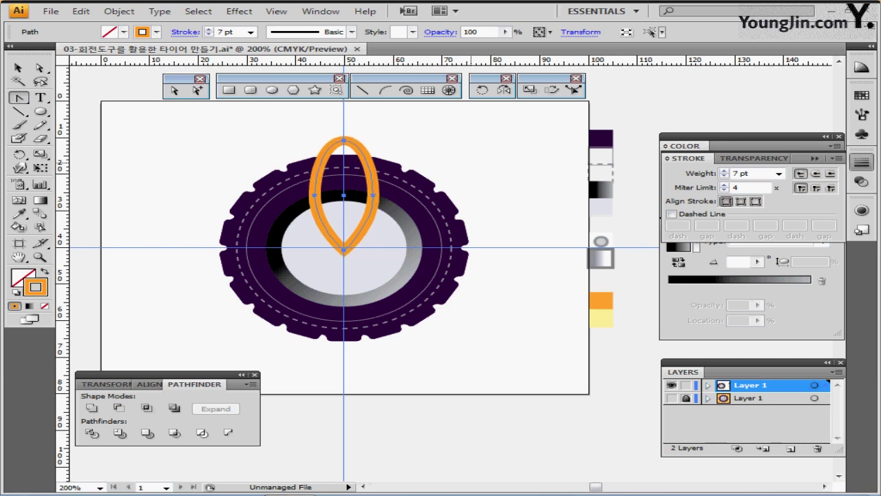
# Draw a vertical line from the petal's upper anchor to its lower anchor and outline the strokes of both petal and line.
pyautogui.click(18, 111)
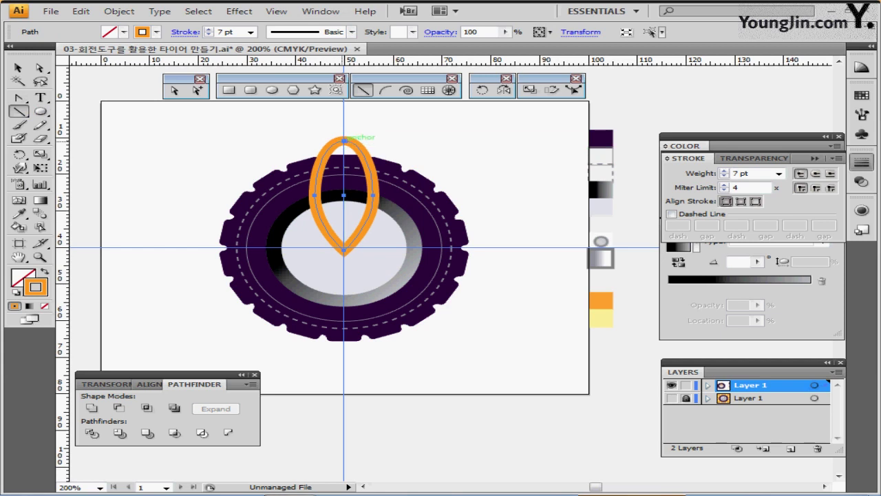
pyautogui.moveTo(344, 140); pyautogui.dragTo(344, 250)
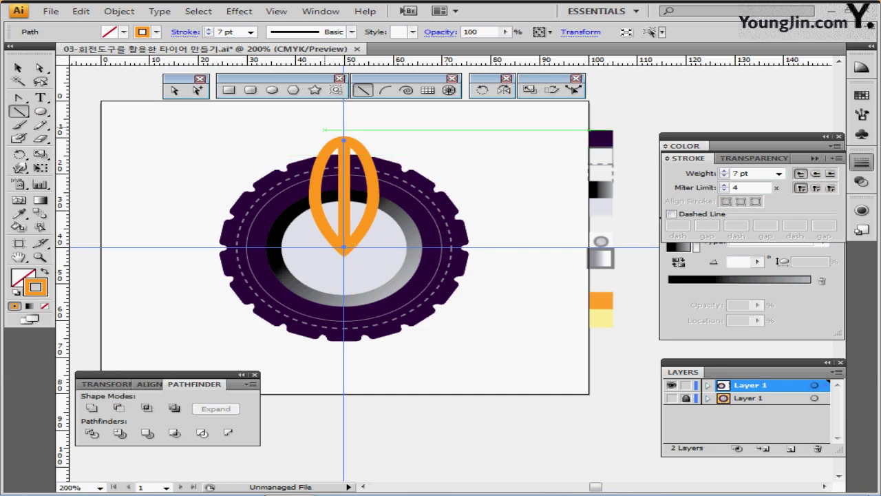
pyautogui.moveTo(315, 129); pyautogui.dragTo(370, 150)
pyautogui.click(119, 11)
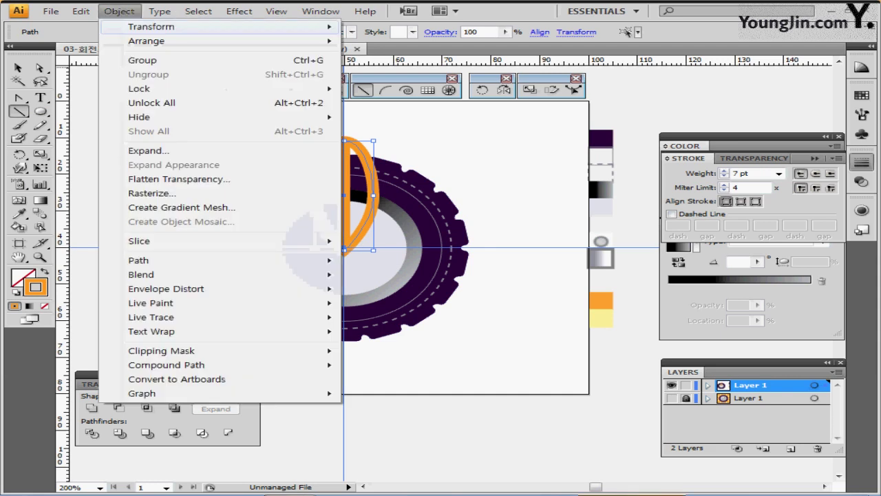
pyautogui.moveTo(179, 260)
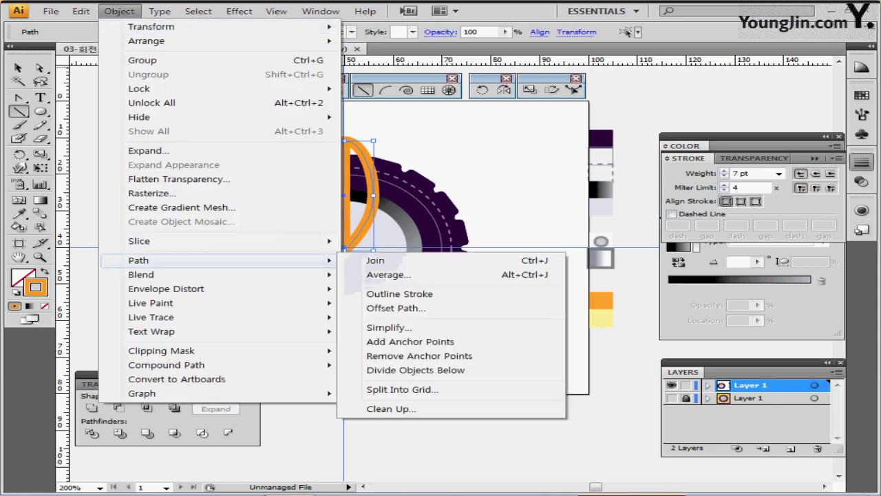
pyautogui.click(399, 294)
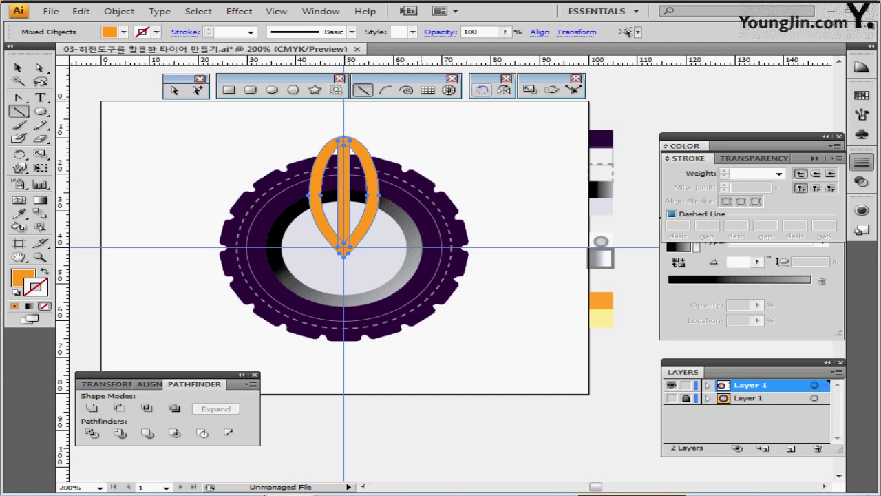
# Copy the petal and line rotated 90° about the guide intersection, and repeat the copy twice for a four-petal spoke arrangement.
pyautogui.click(482, 90)
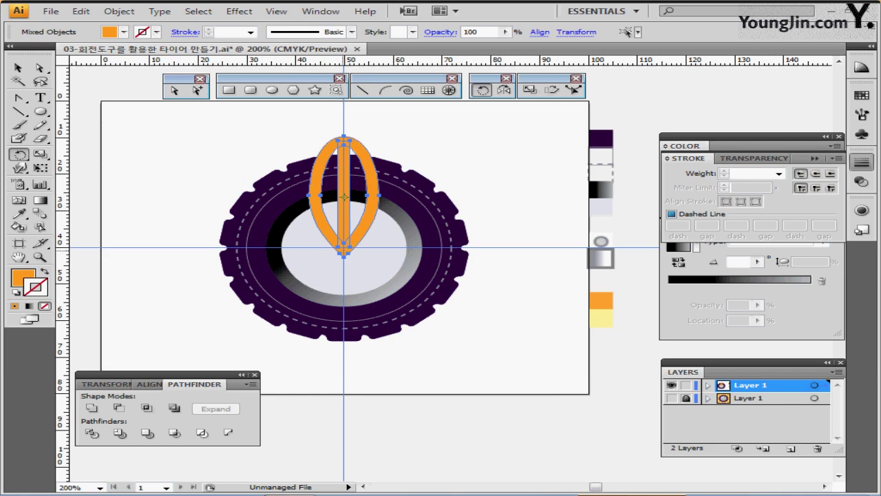
pyautogui.keyDown('alt'); pyautogui.click(344, 251); pyautogui.keyUp('alt')
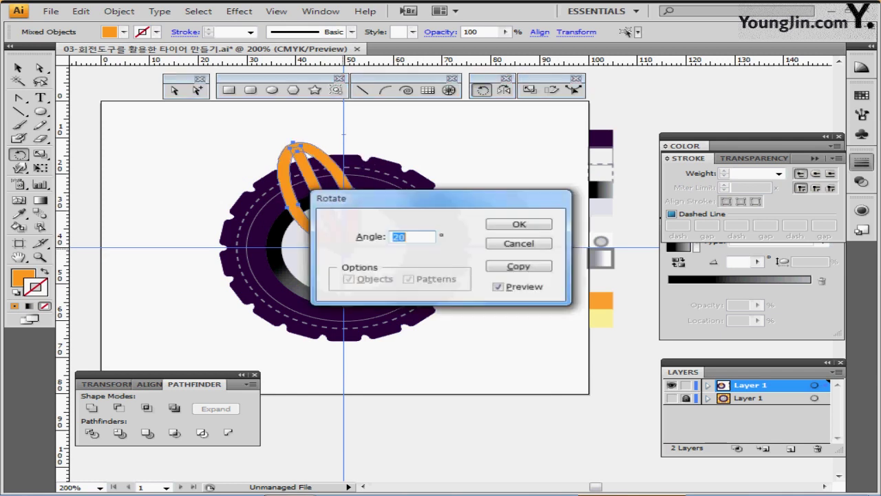
pyautogui.write('90')
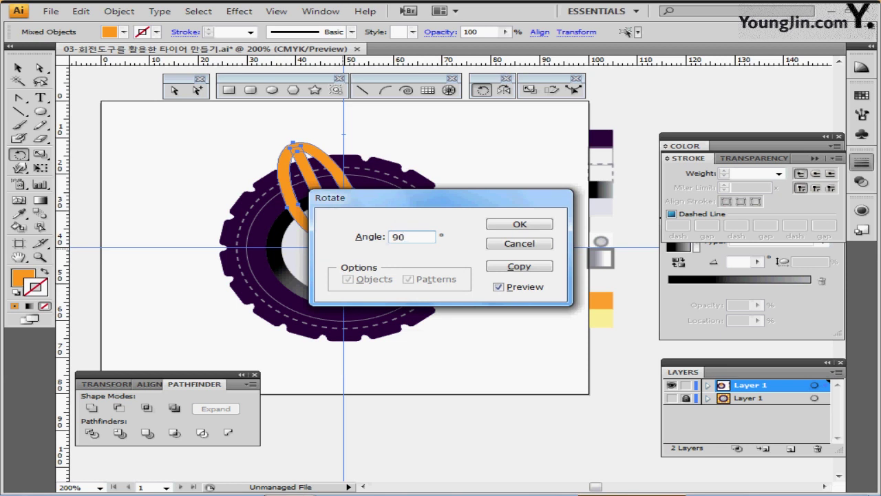
pyautogui.click(519, 266)
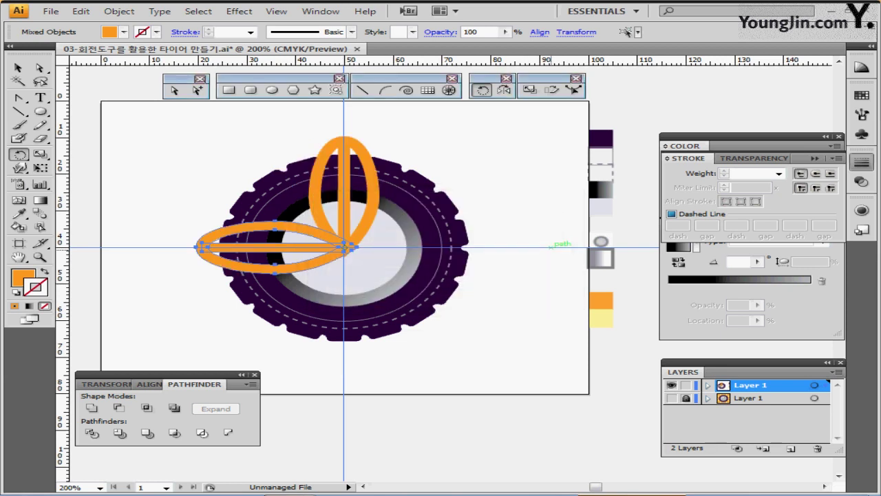
pyautogui.hotkey('ctrl', 'd')
pyautogui.hotkey('ctrl', 'd')
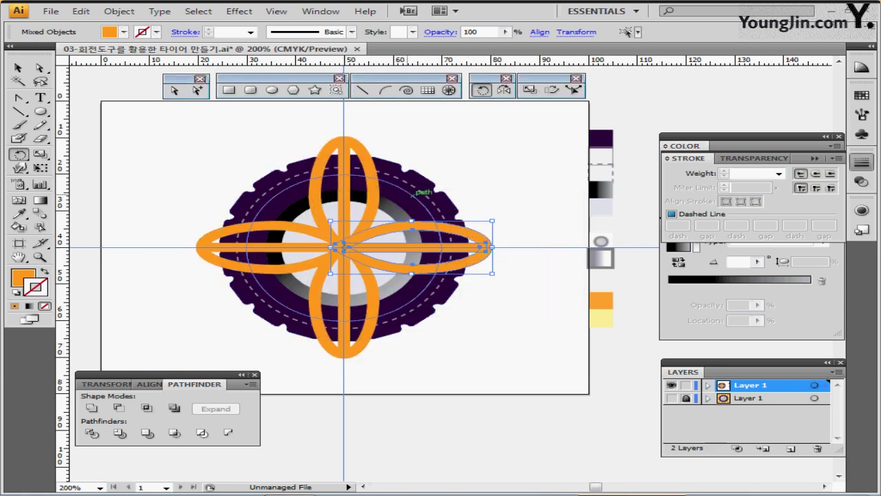
# Select all four outlined petals with their centre lines and unite them into a single spoke shape.
pyautogui.moveTo(308, 120); pyautogui.dragTo(370, 144)
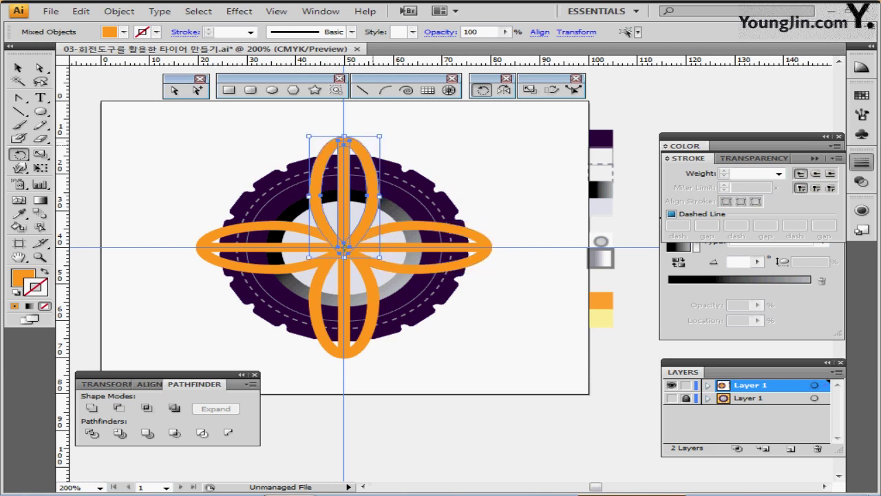
pyautogui.moveTo(176, 222); pyautogui.dragTo(212, 272)
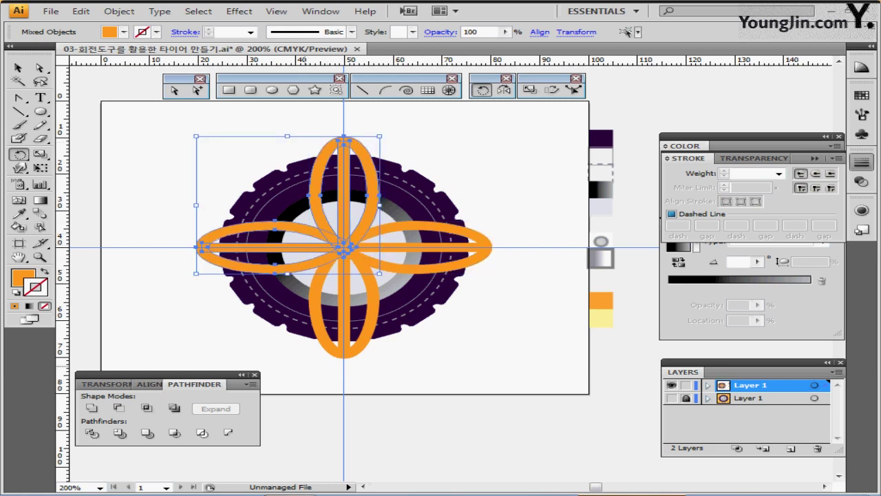
pyautogui.moveTo(305, 349); pyautogui.dragTo(362, 366)
pyautogui.moveTo(503, 229); pyautogui.dragTo(483, 267)
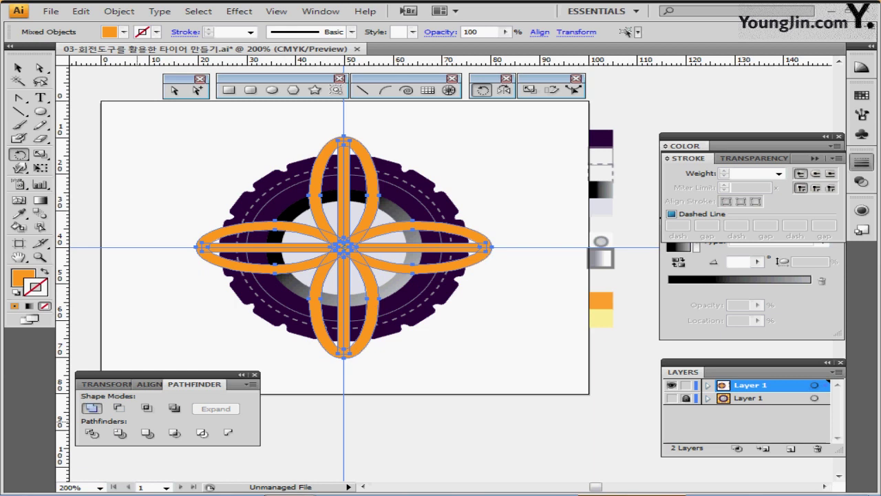
pyautogui.click(92, 407)
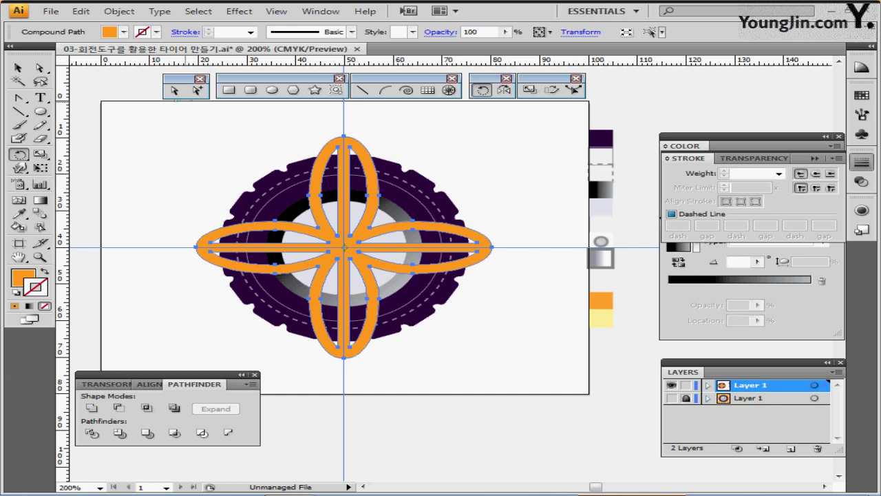
# Draw a 32 mm by 32 mm circle centred on the guide intersection, over the united spokes.
pyautogui.click(272, 90)
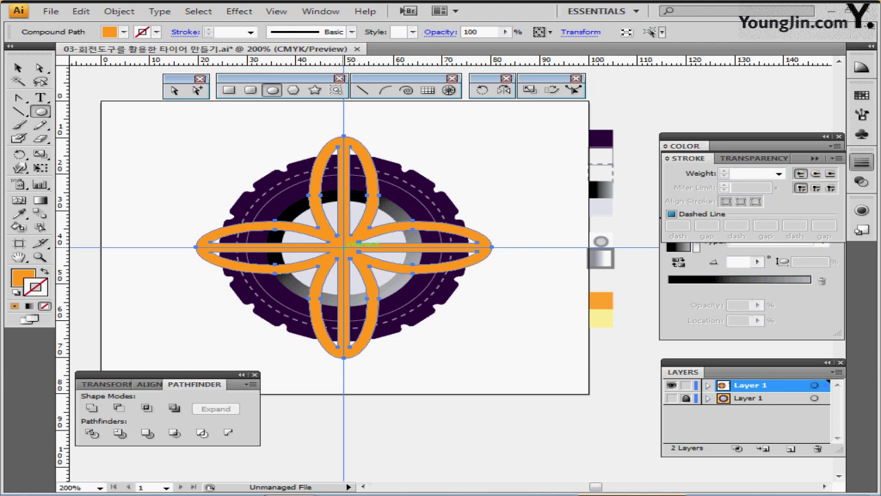
pyautogui.keyDown('alt'); pyautogui.click(344, 245); pyautogui.keyUp('alt')
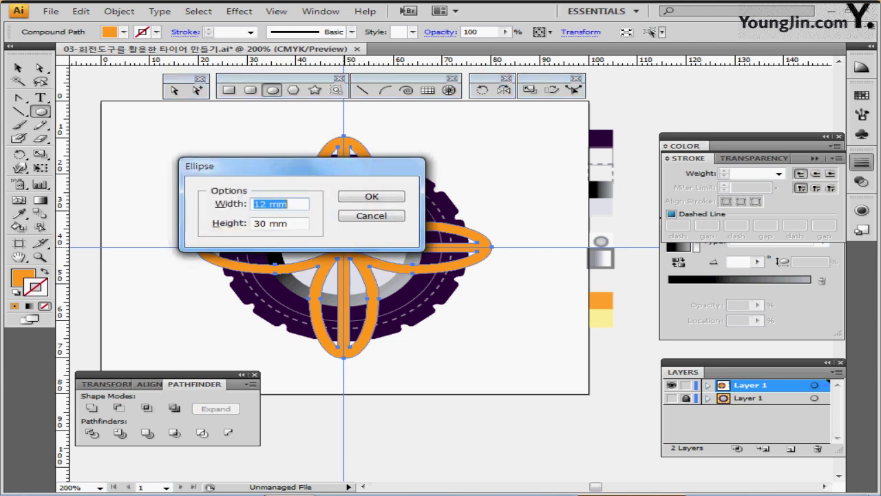
pyautogui.write('32')
pyautogui.click(230, 203)
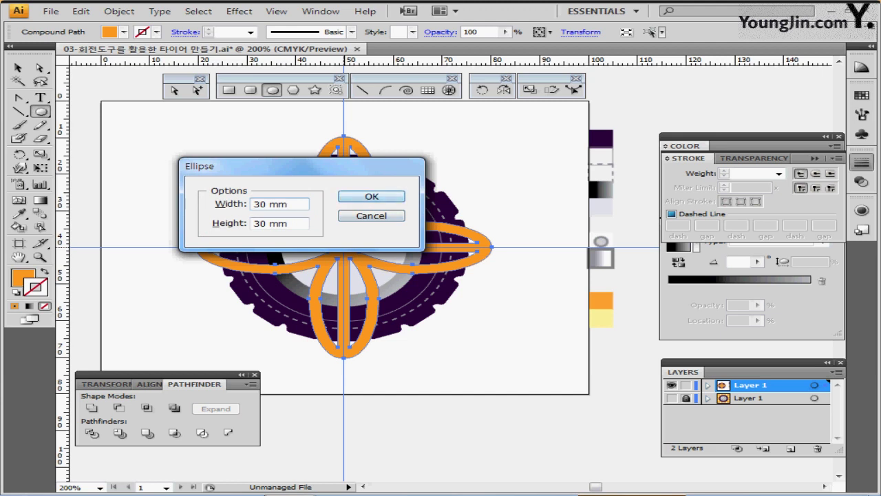
pyautogui.moveTo(289, 204); pyautogui.dragTo(251, 204)
pyautogui.write('32')
pyautogui.press('Tab')
pyautogui.write('32')
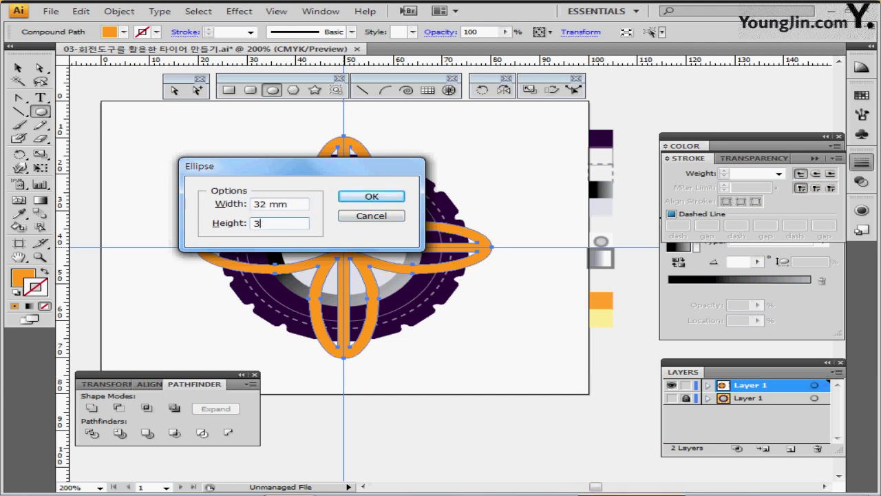
pyautogui.press('Return')
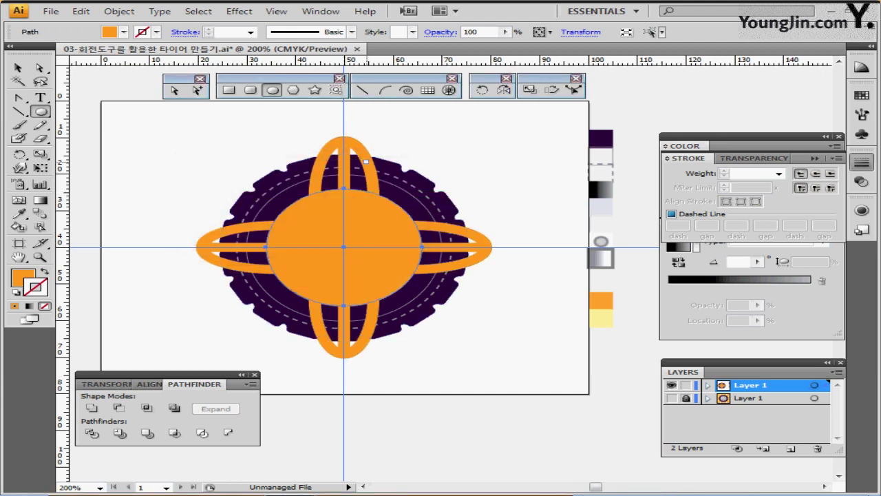
# Intersect the 32 mm circle with the spoke shape so only the spoke parts inside the circle are kept.
pyautogui.keyDown('ctrl'); pyautogui.keyDown('shift'); pyautogui.click(369, 153); pyautogui.keyUp('shift'); pyautogui.keyUp('ctrl')
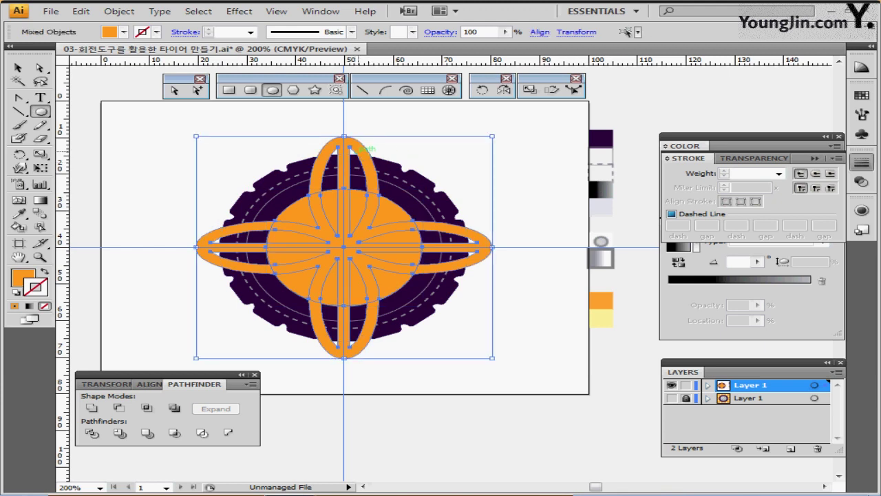
pyautogui.hotkey('ctrl', 'shift', 'b')
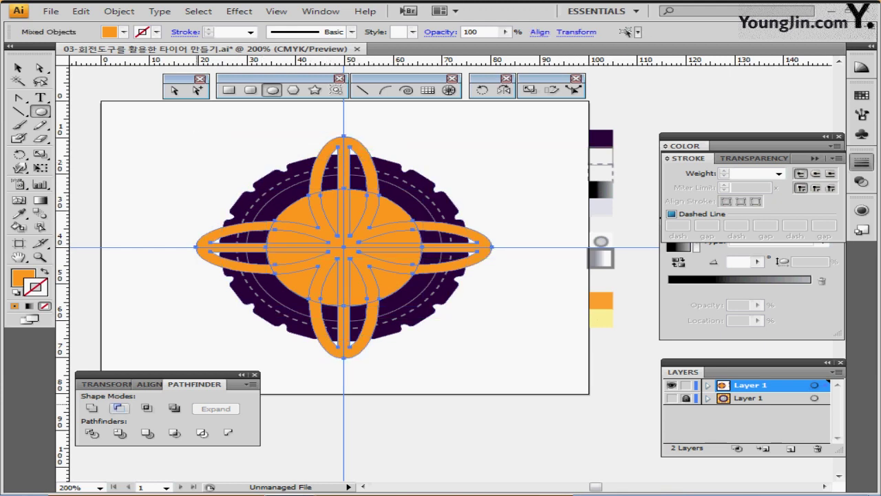
pyautogui.click(150, 383)
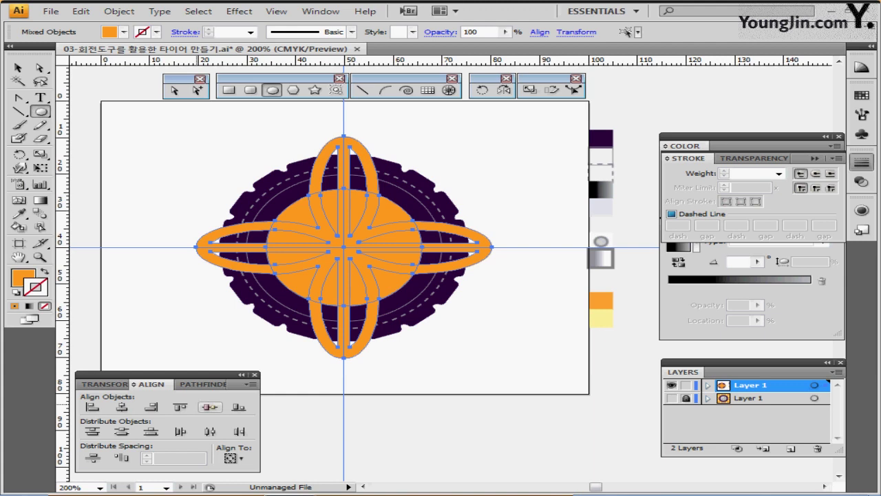
pyautogui.click(195, 383)
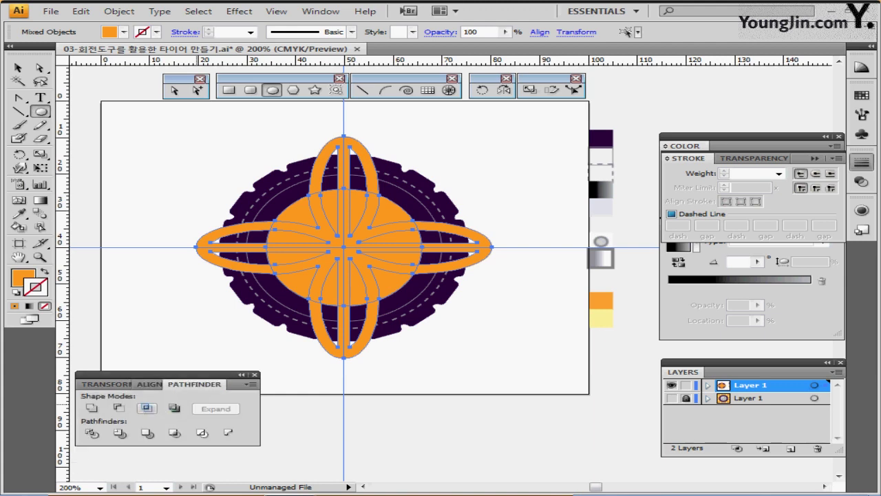
pyautogui.click(147, 408)
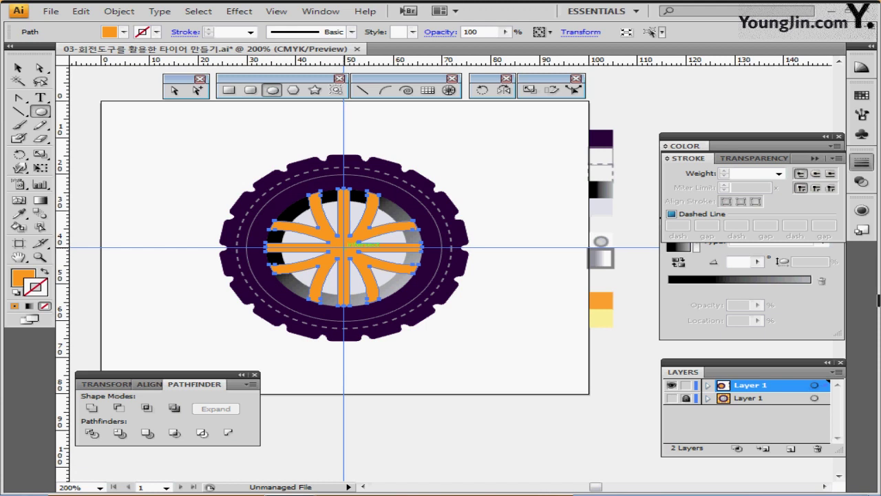
# Draw another 32 mm circle centred on the guide intersection, with no fill and a 4 pt orange stroke.
pyautogui.click(343, 247)
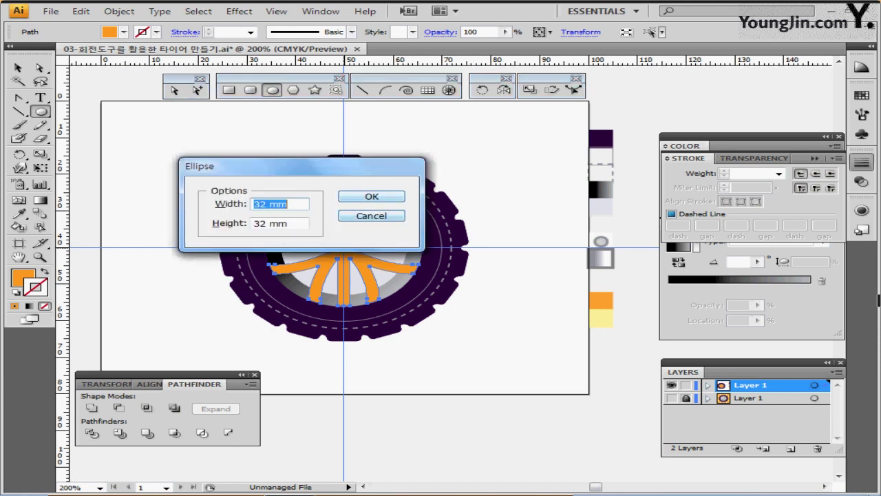
pyautogui.click(371, 196)
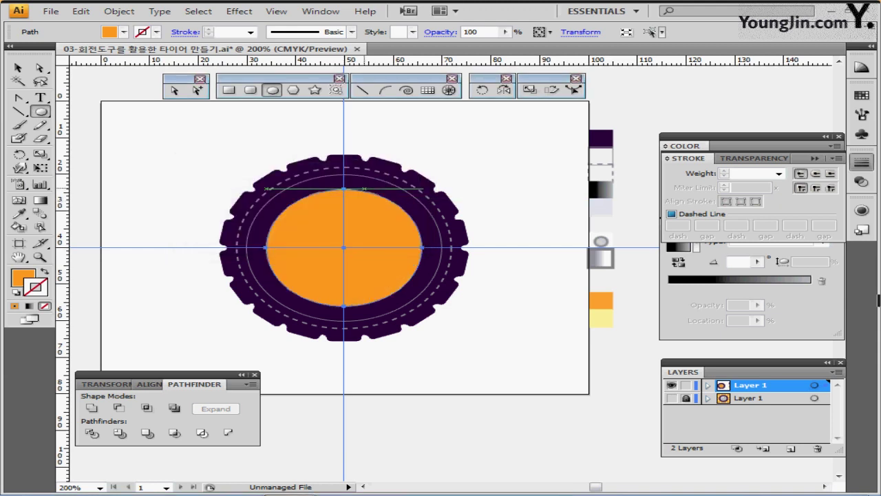
pyautogui.hotkey('shift', 'x')
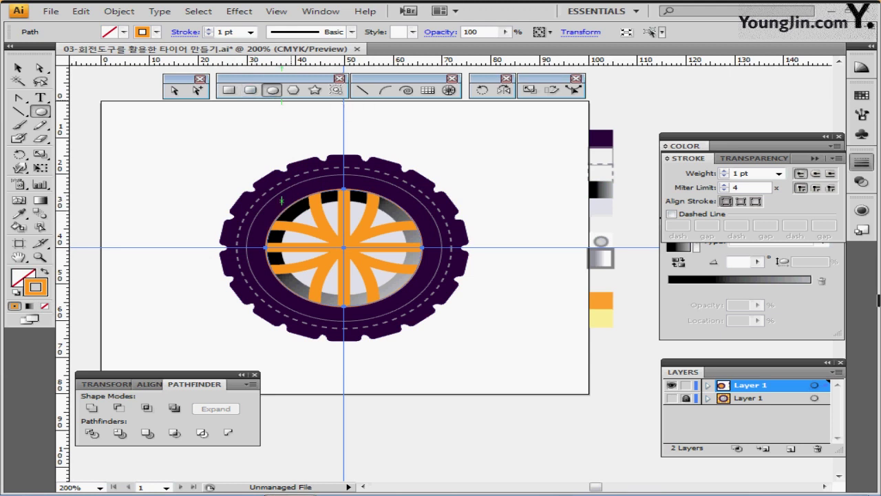
pyautogui.click(724, 171)
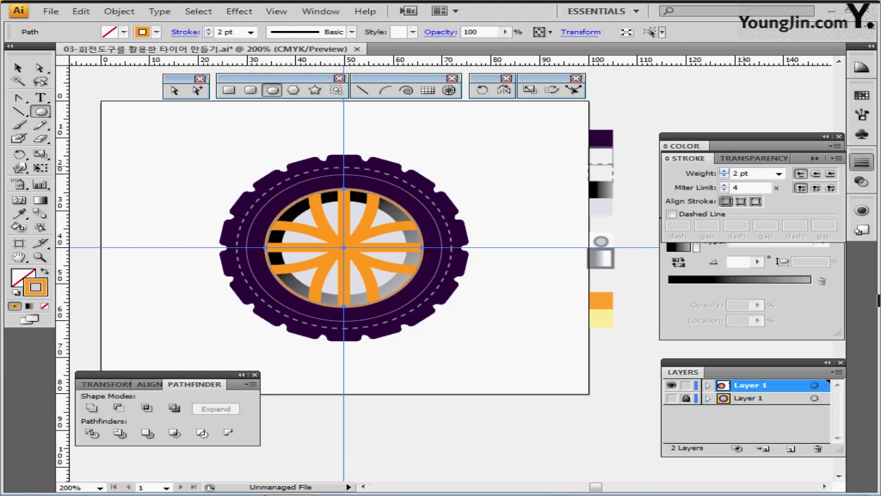
pyautogui.click(724, 171)
pyautogui.click(724, 171)
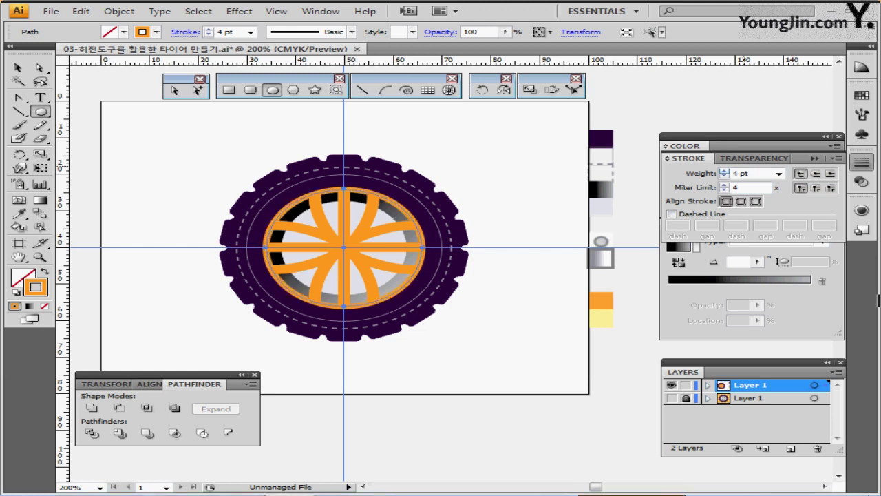
# Outline the stroke of the orange ring around the spokes.
pyautogui.click(119, 11)
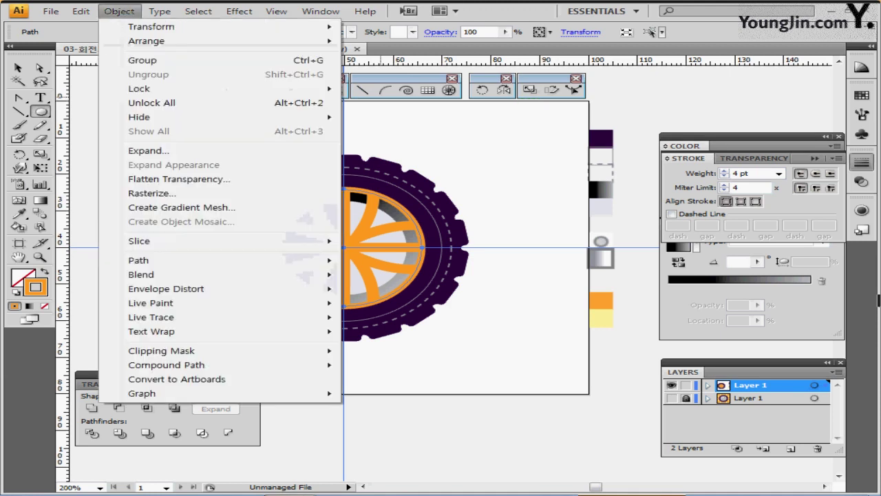
pyautogui.moveTo(159, 260)
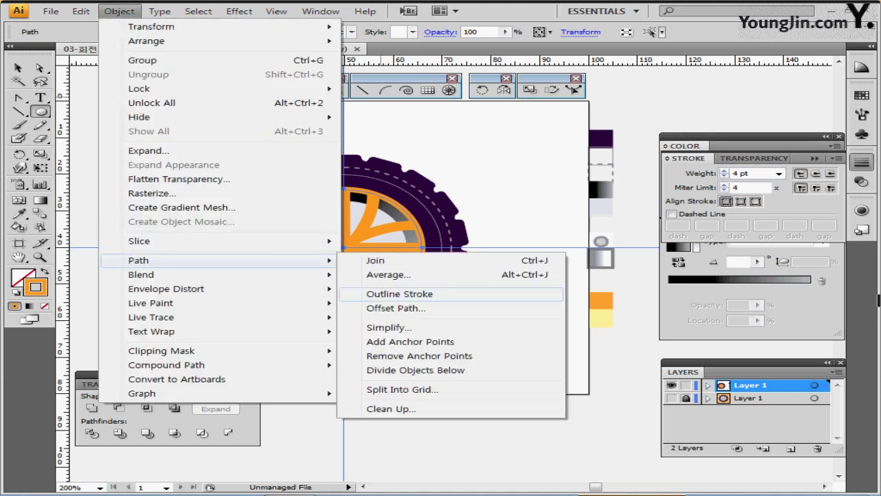
pyautogui.click(396, 293)
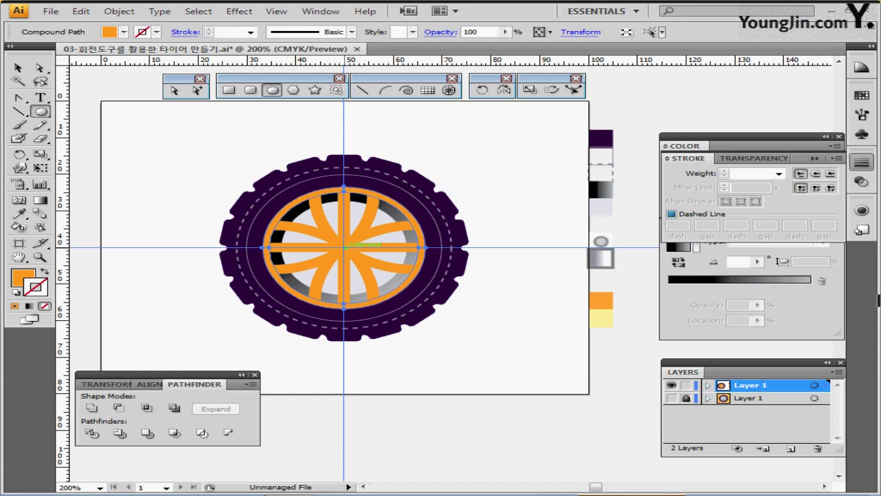
# Draw a 12 mm by 12 mm circle centred on the guide intersection as the wheel hub.
pyautogui.click(344, 245)
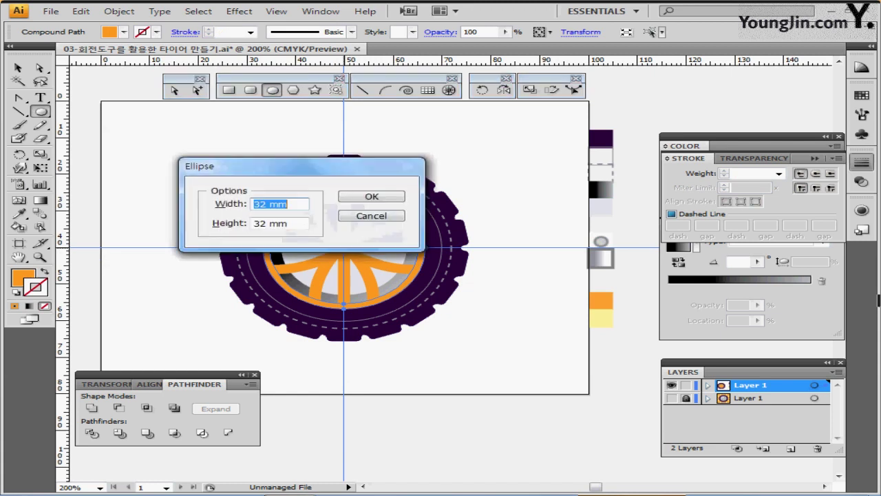
pyautogui.write('12')
pyautogui.press('Tab')
pyautogui.write('12')
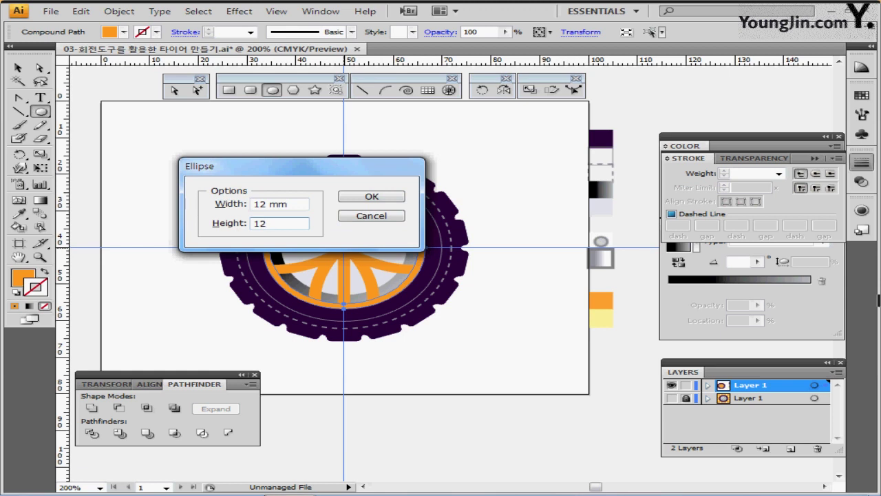
# Create a 12 mm circle at the wheel's centre and unite it with the orange spokes and rim ring.
pyautogui.press('Return')
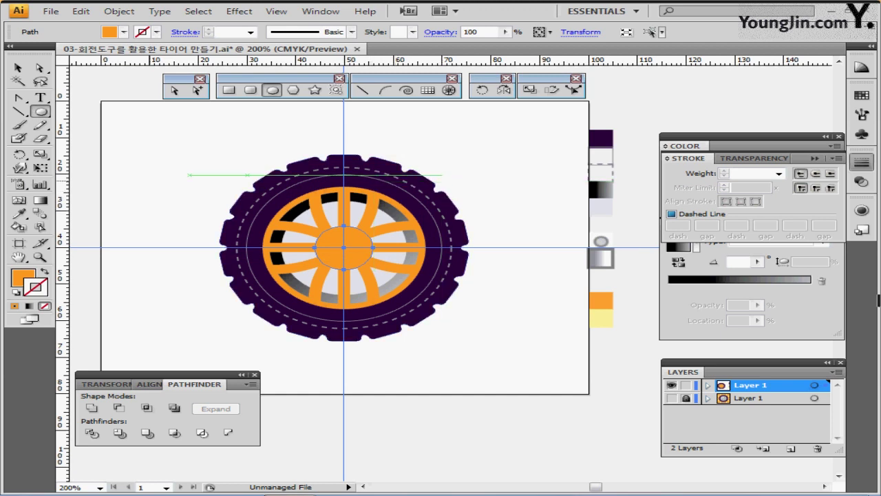
pyautogui.press('ctrl')
pyautogui.keyDown('ctrl'); pyautogui.keyDown('shift'); pyautogui.click(300, 229); pyautogui.keyUp('shift'); pyautogui.keyUp('ctrl')
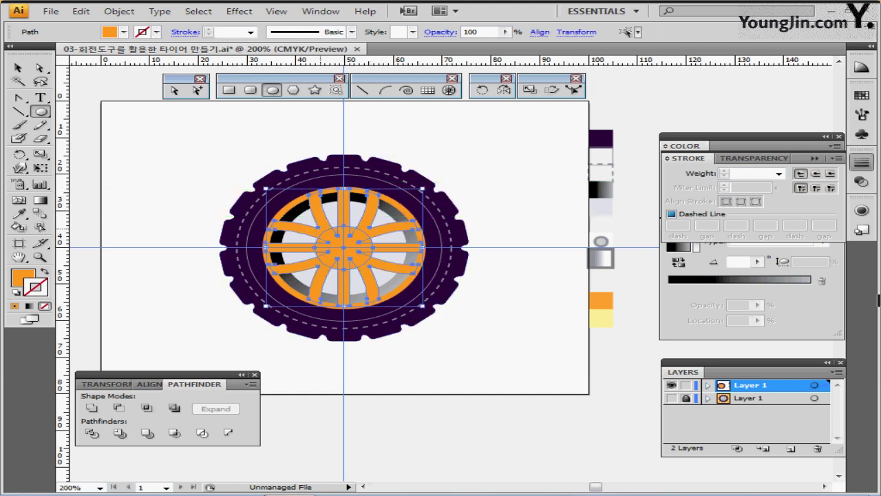
pyautogui.keyDown('ctrl'); pyautogui.keyDown('shift'); pyautogui.click(299, 201); pyautogui.keyUp('shift'); pyautogui.keyUp('ctrl')
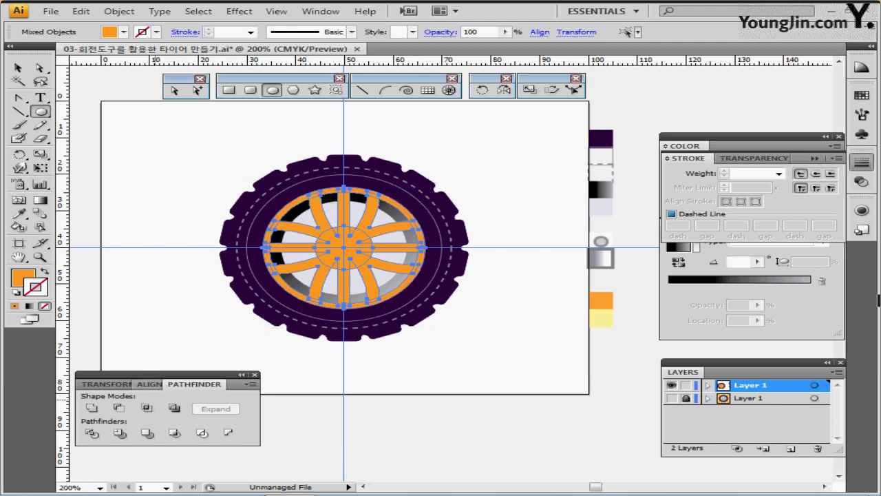
pyautogui.click(92, 407)
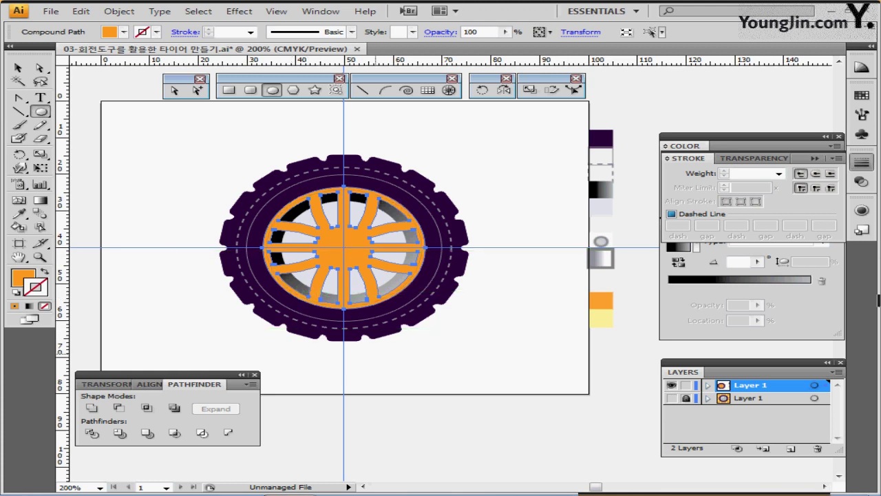
# Draw a circle about 2.2 mm wide on the vertical guide near the hub's upper edge, with the default white fill and black stroke.
pyautogui.hotkey('ctrl', '+')
pyautogui.hotkey('ctrl', '+')
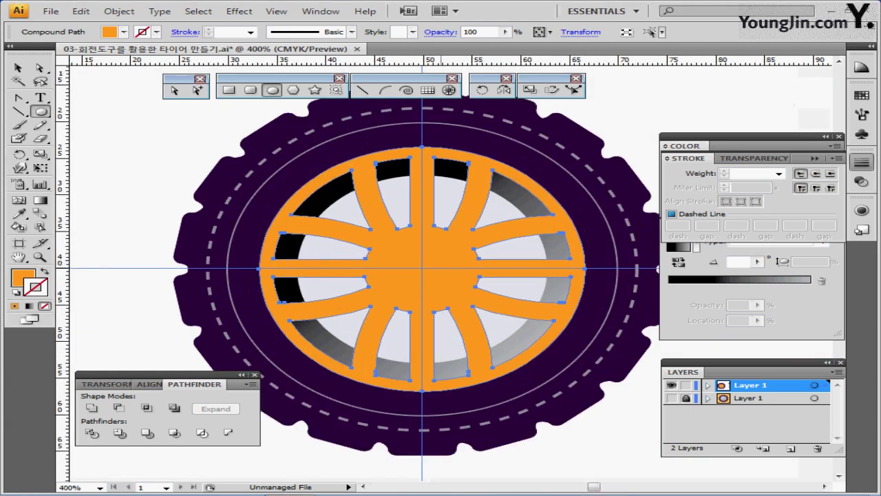
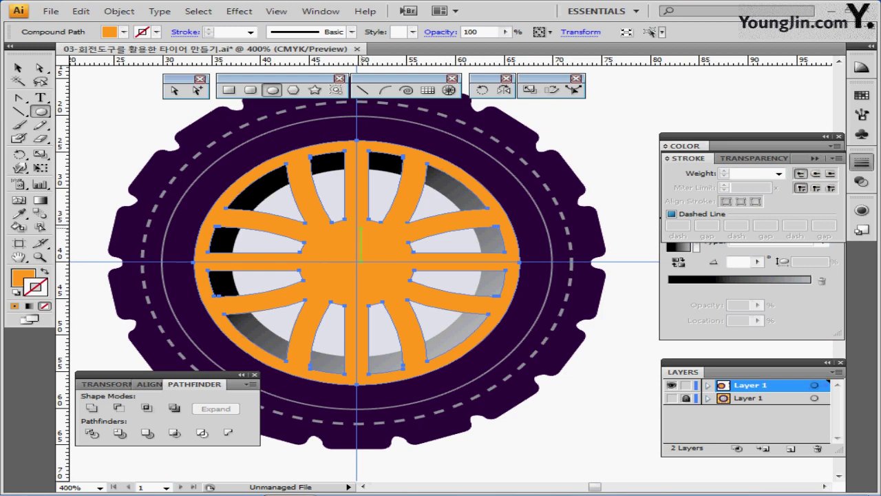
pyautogui.moveTo(357, 230); pyautogui.dragTo(365, 238)
pyautogui.press('d')
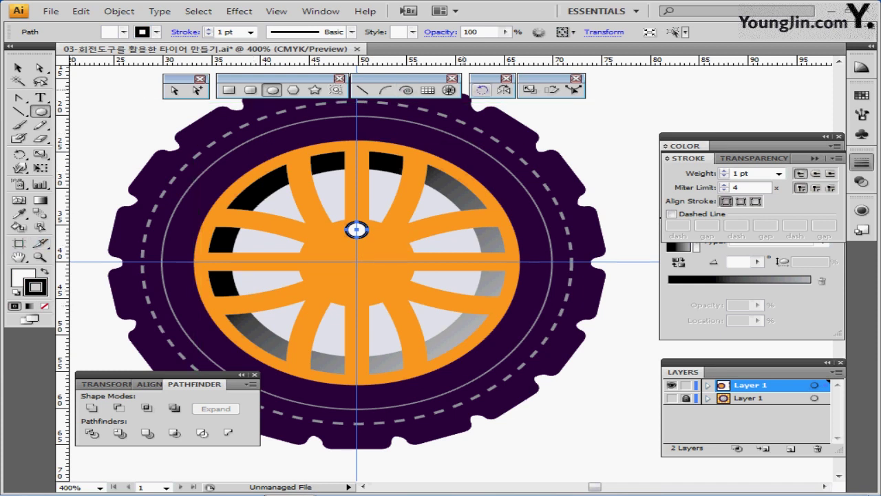
# Rotate copies of the small circle around the wheel's centre in 60° increments to make a ring of six circles.
pyautogui.click(482, 90)
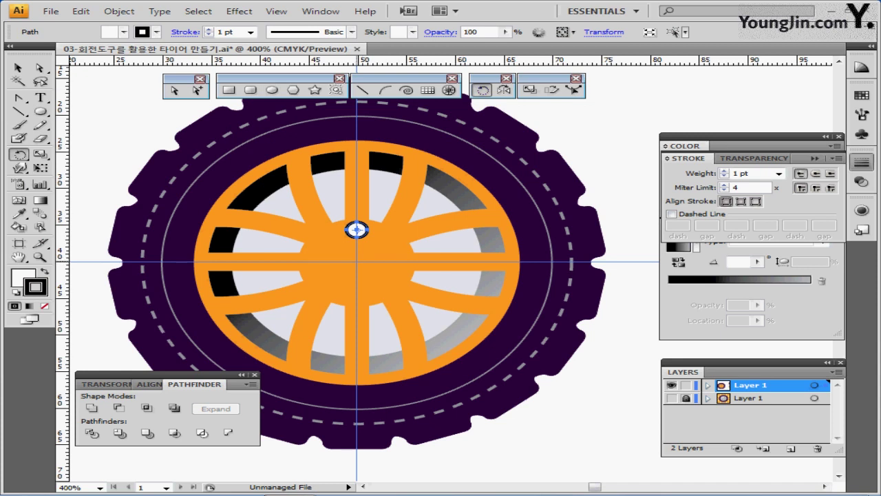
pyautogui.keyDown('alt'); pyautogui.click(305, 261); pyautogui.keyUp('alt')
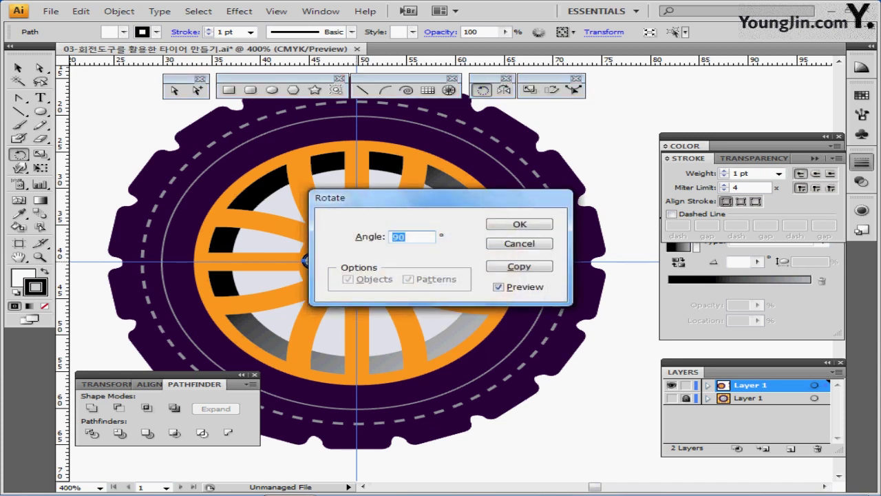
pyautogui.write('60')
pyautogui.hotkey('alt', 'c')
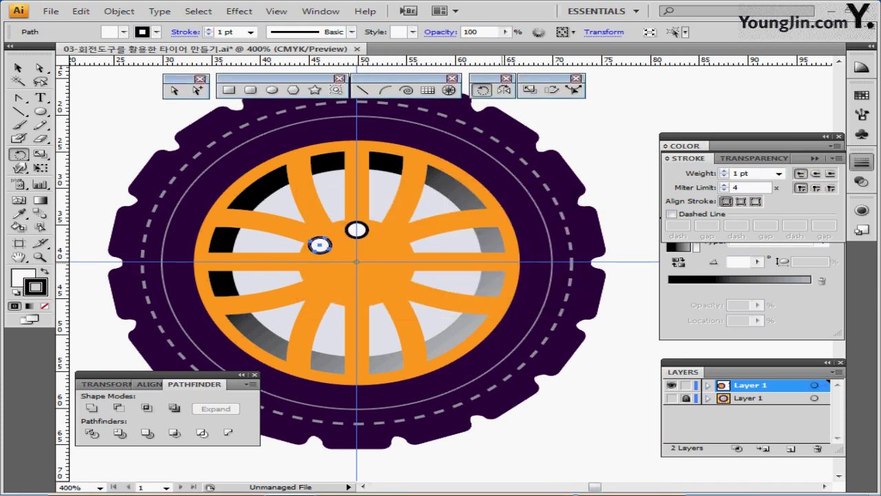
pyautogui.hotkey('ctrl', 'd')
pyautogui.hotkey('ctrl', 'd')
pyautogui.hotkey('ctrl', 'd')
pyautogui.hotkey('ctrl', 'd')
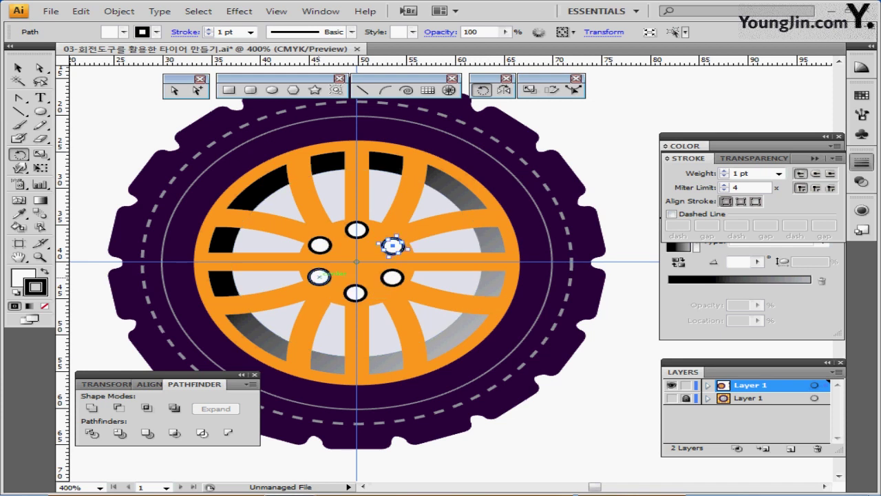
# Subtract all six small circles from the orange wheel shape to cut the bolt holes with Minus Front.
pyautogui.keyDown('shift'); pyautogui.click(319, 276); pyautogui.keyUp('shift')
pyautogui.keyDown('shift'); pyautogui.click(320, 245); pyautogui.keyUp('shift')
pyautogui.keyDown('shift'); pyautogui.click(356, 229); pyautogui.keyUp('shift')
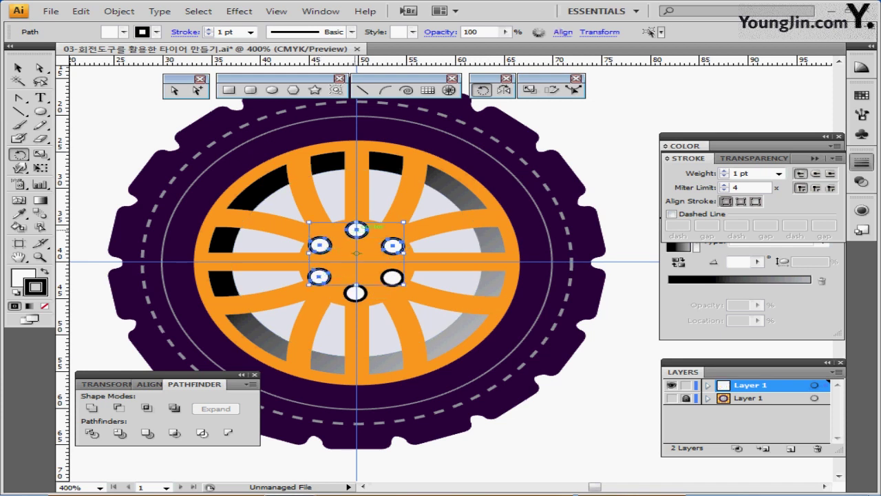
pyautogui.keyDown('shift'); pyautogui.click(392, 277); pyautogui.keyUp('shift')
pyautogui.keyDown('shift'); pyautogui.click(355, 292); pyautogui.keyUp('shift')
pyautogui.keyDown('ctrl'); pyautogui.keyDown('shift'); pyautogui.click(368, 275); pyautogui.keyUp('shift'); pyautogui.keyUp('ctrl')
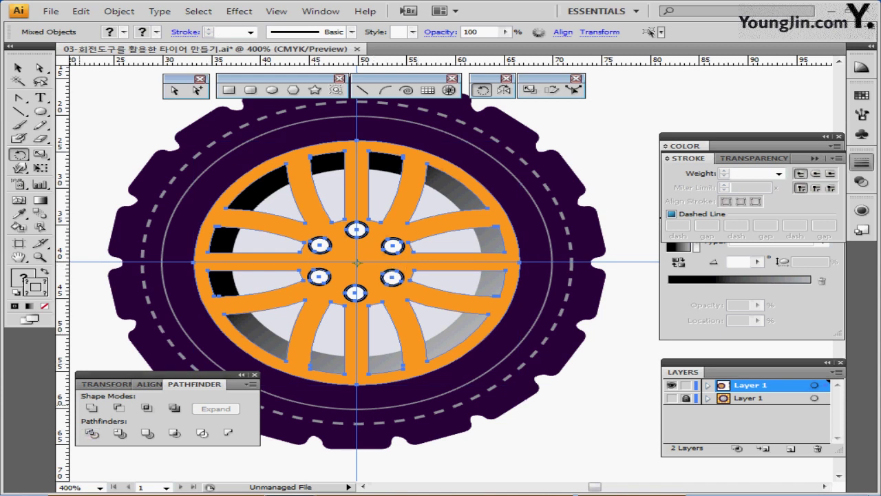
pyautogui.click(119, 407)
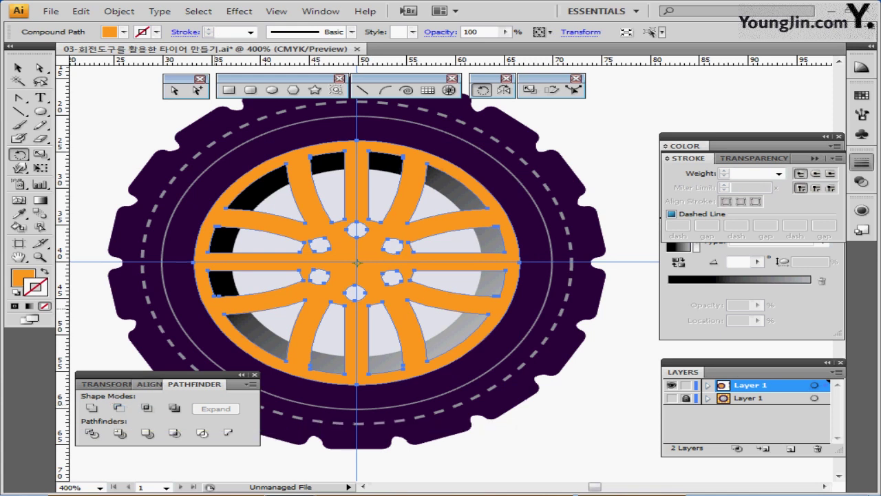
# Fill the orange wheel shape with the grey radial gradient sampled from the round sample beside the artboard.
pyautogui.hotkey('ctrl', '-')
pyautogui.hotkey('ctrl', '-')
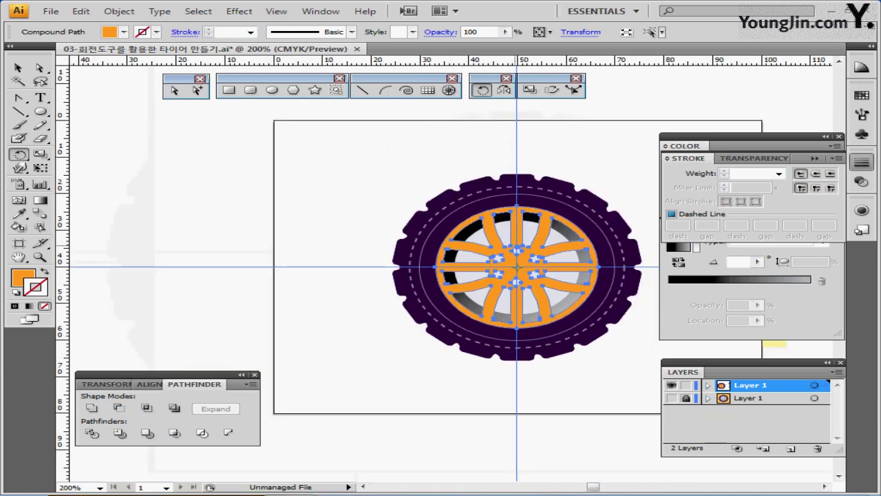
pyautogui.moveTo(641, 236); pyautogui.dragTo(420, 216)
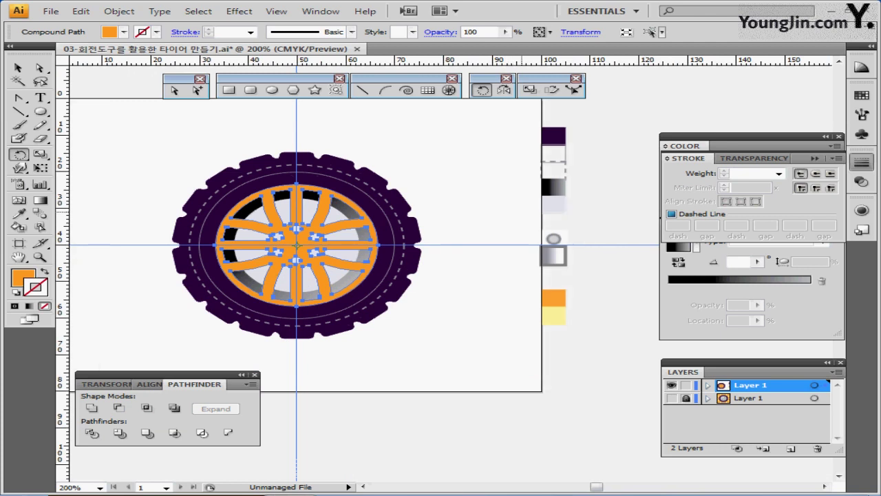
pyautogui.press('i')
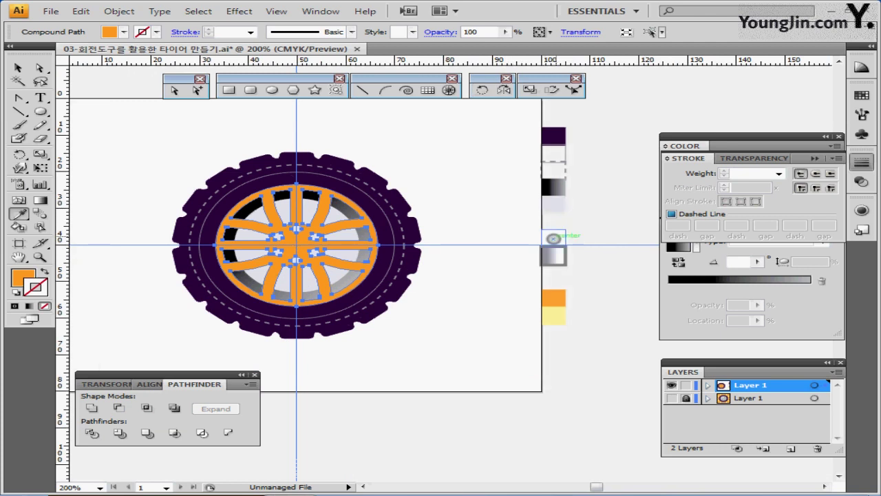
pyautogui.click(553, 238)
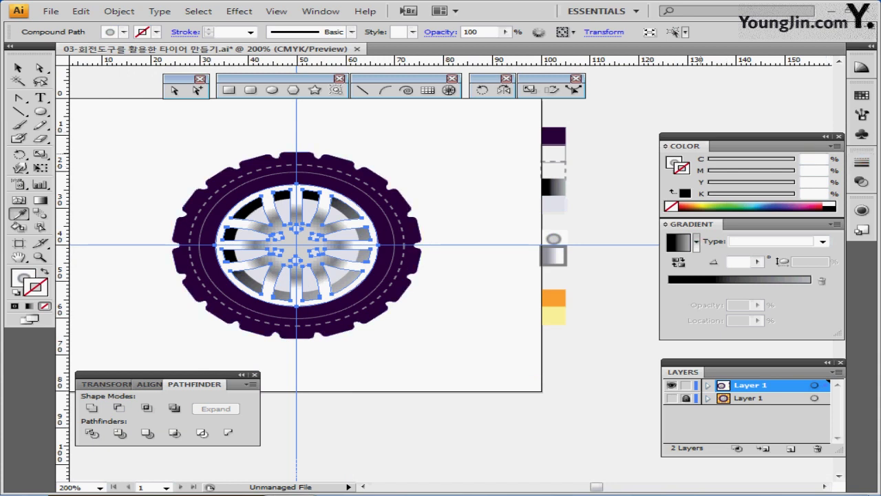
# Examine the colour values and locations of the stops in the wheel's radial gradient.
pyautogui.click(713, 288)
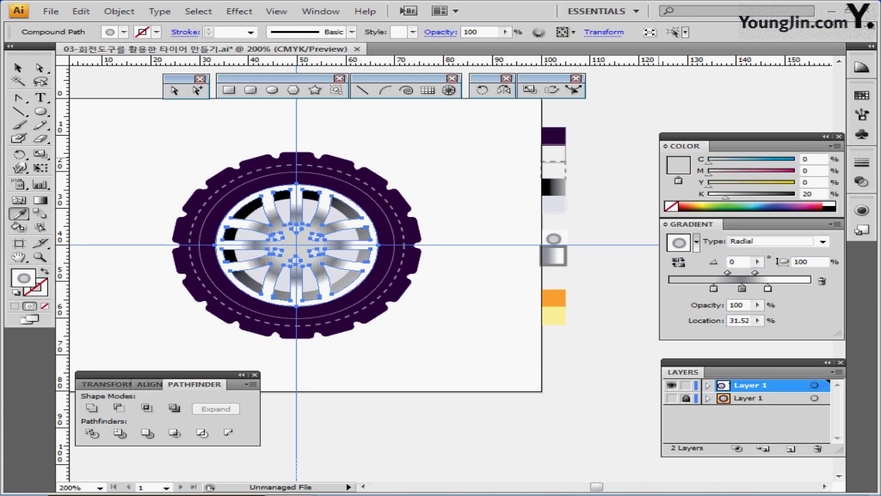
pyautogui.doubleClick(714, 288)
pyautogui.click(742, 288)
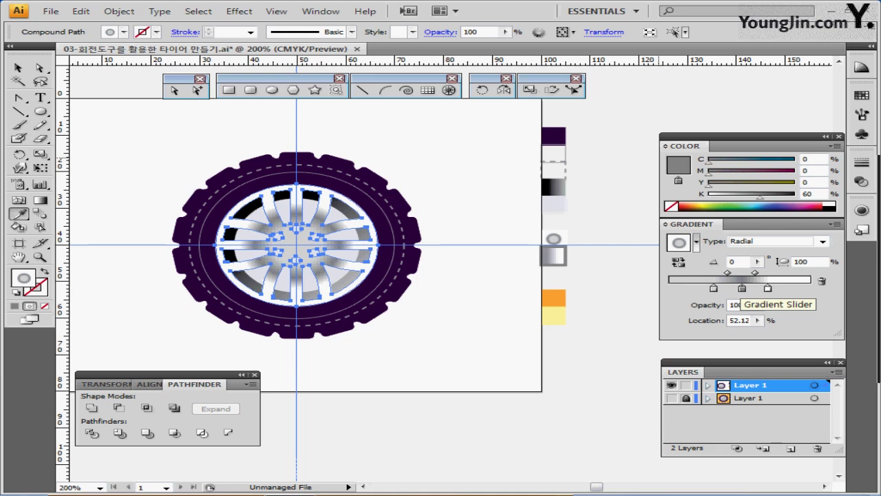
# Add an extra stop at about 15% to the wheel's radial gradient, open its colour settings, and remove the stop again.
pyautogui.click(689, 288)
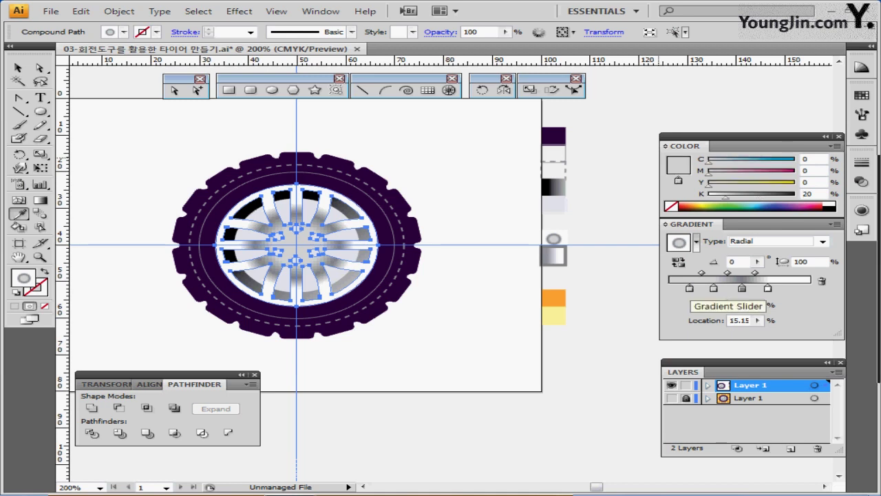
pyautogui.doubleClick(689, 288)
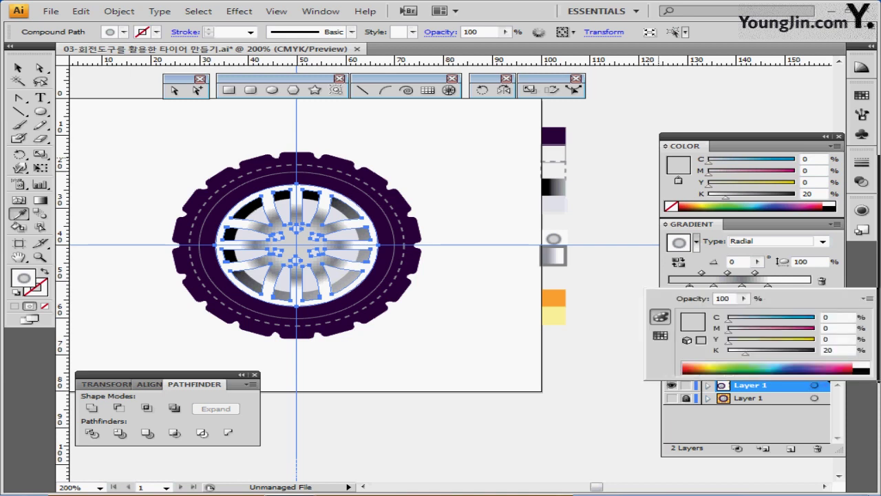
pyautogui.press('Escape')
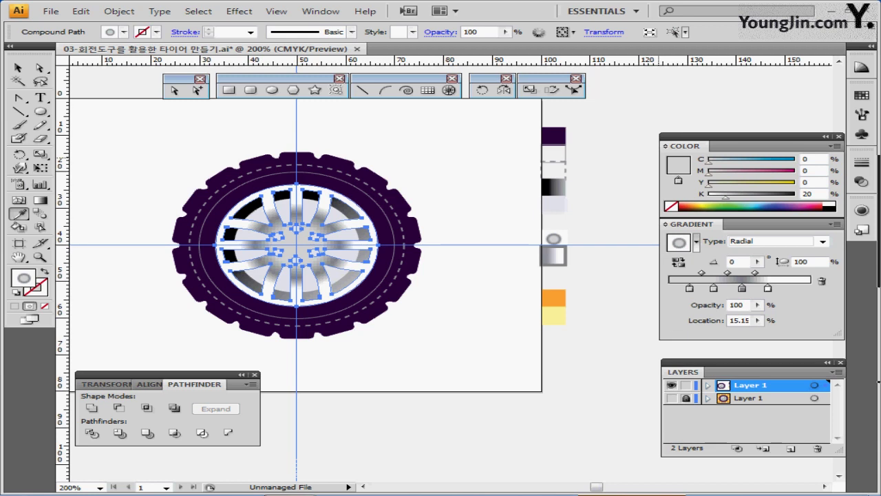
pyautogui.moveTo(689, 287); pyautogui.dragTo(684, 323)
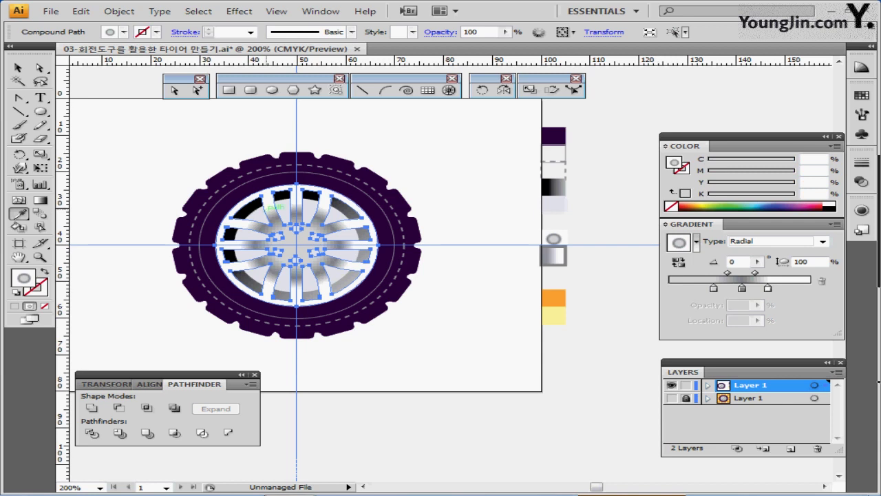
# Create a 3 mm by 3 mm circle centred on the guide intersection at the wheel's hub.
pyautogui.click(272, 90)
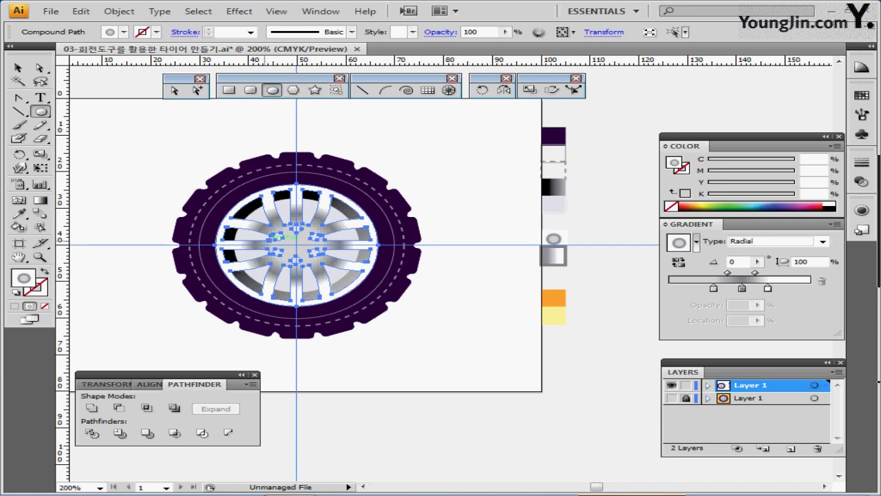
pyautogui.keyDown('ctrl'); pyautogui.click(344, 248); pyautogui.keyUp('ctrl')
pyautogui.keyDown('ctrl'); pyautogui.click(345, 247); pyautogui.keyUp('ctrl')
pyautogui.moveTo(344, 248); pyautogui.dragTo(206, 187)
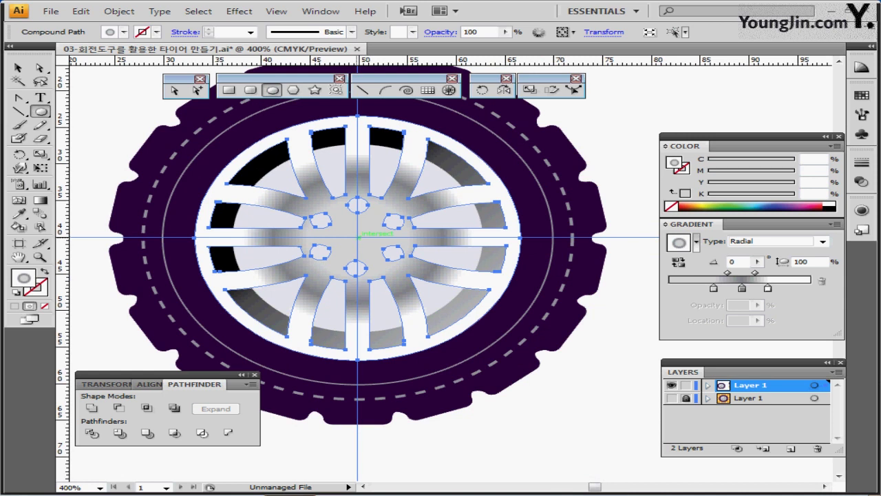
pyautogui.click(358, 237)
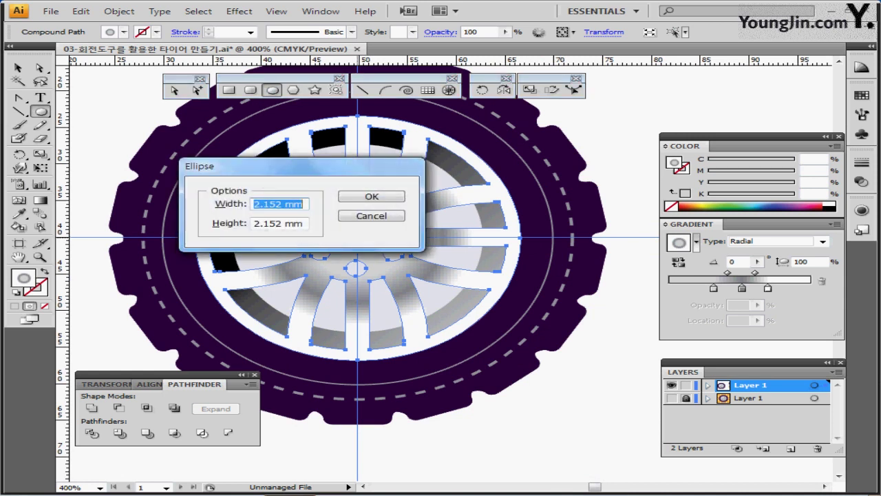
pyautogui.write('3')
pyautogui.press('Tab')
pyautogui.write('3')
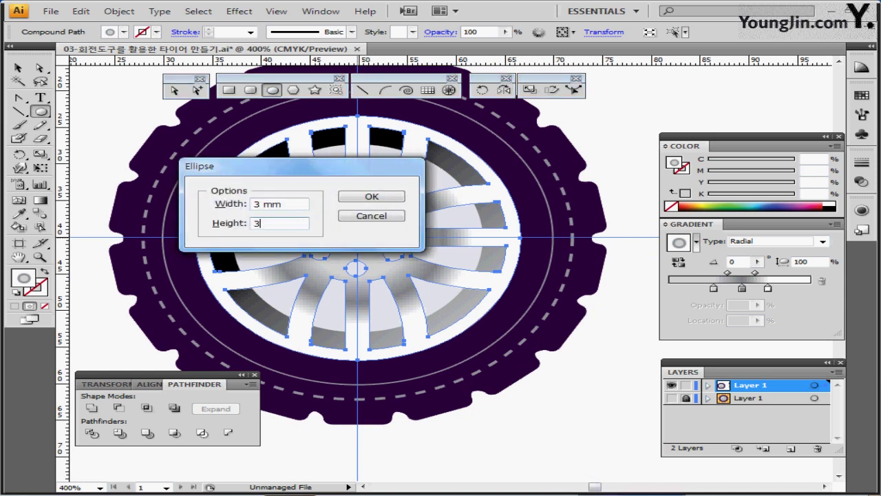
pyautogui.press('Return')
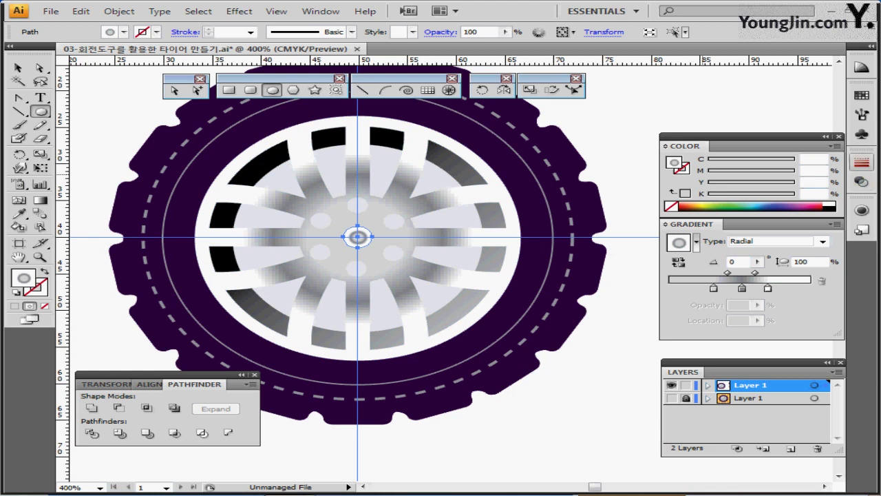
# Give the hub's 3 mm centre circle a 2 pt stroke coloured with K set to 60%.
pyautogui.click(860, 161)
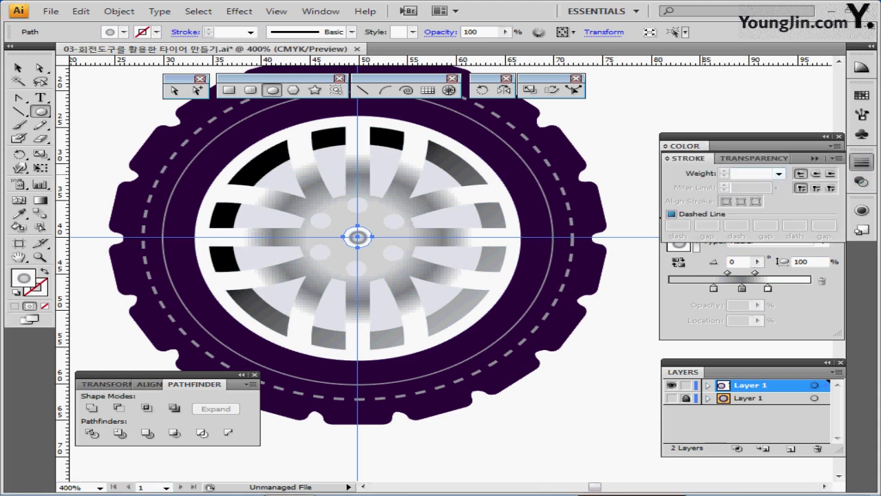
pyautogui.click(778, 173)
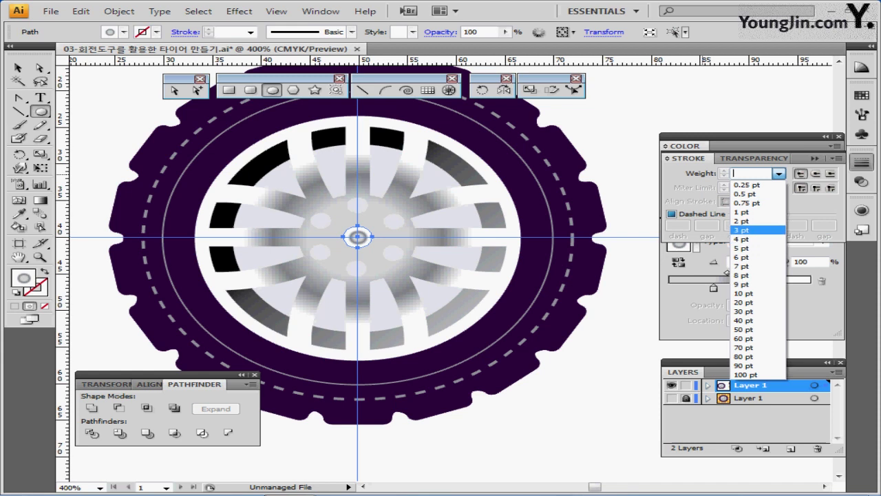
pyautogui.click(742, 221)
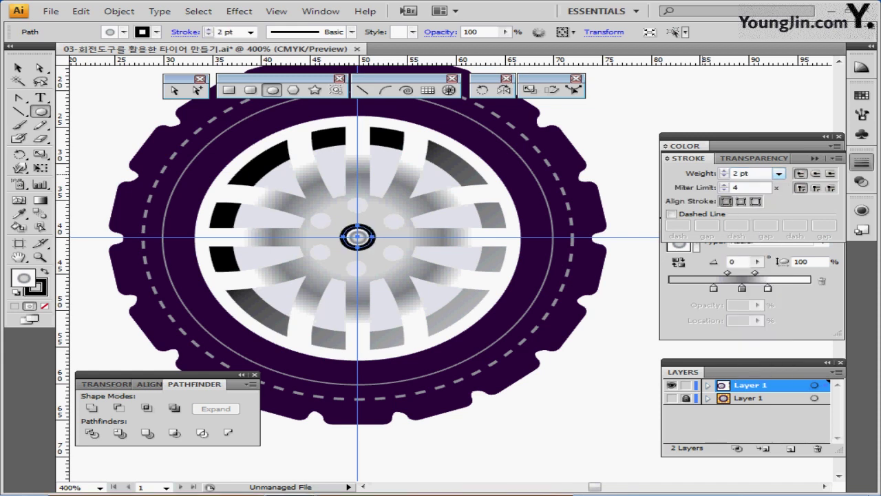
pyautogui.click(861, 161)
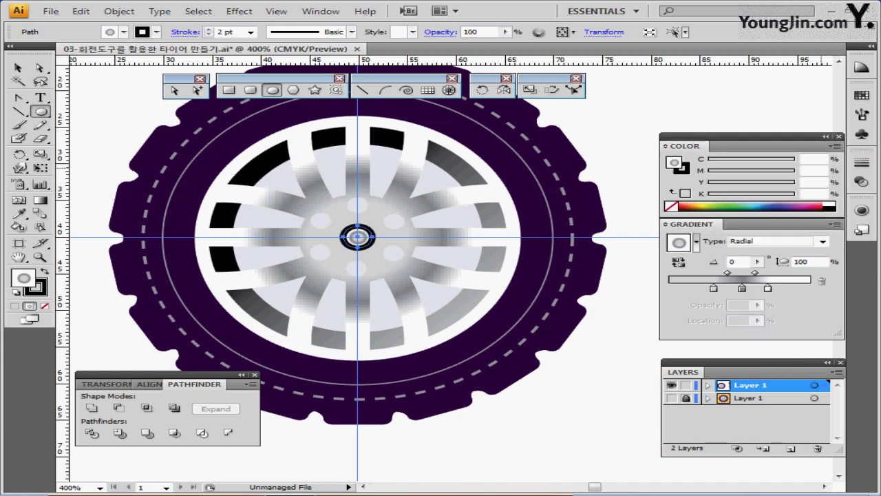
pyautogui.press('x')
pyautogui.doubleClick(810, 194)
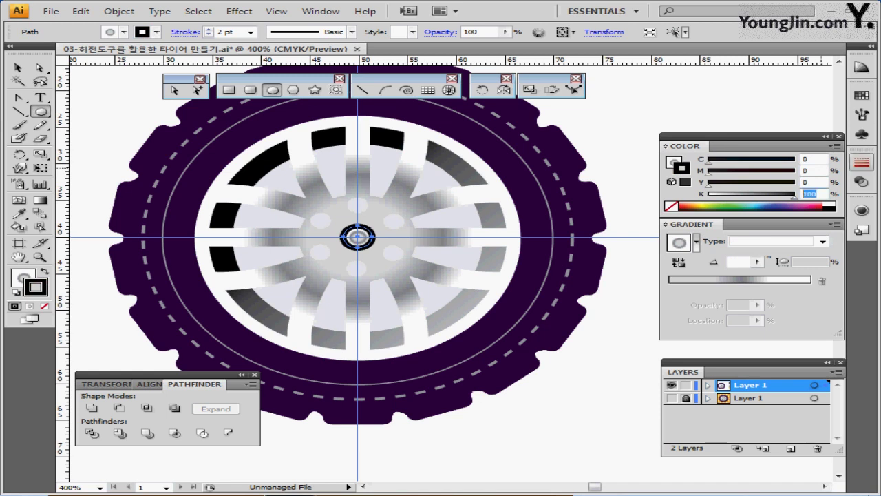
pyautogui.write('60')
pyautogui.press('Return')
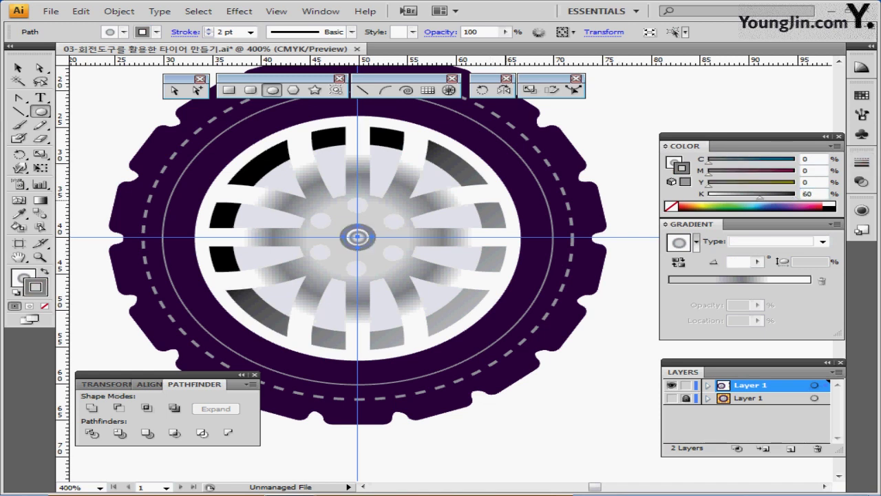
# Apply the grey-to-white linear gradient fill from the sample swatch beside the artboard to the hub's centre circle.
pyautogui.hotkey('ctrl', '-')
pyautogui.hotkey('ctrl', '-')
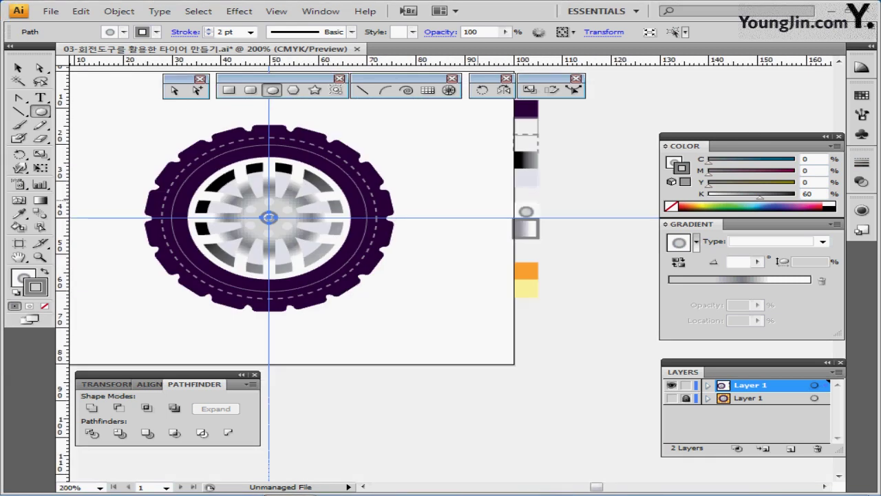
pyautogui.press('i')
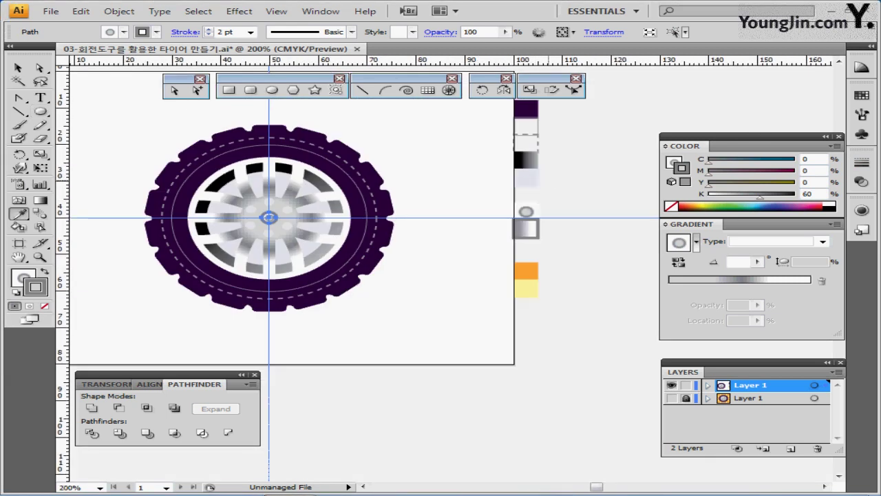
pyautogui.click(526, 229)
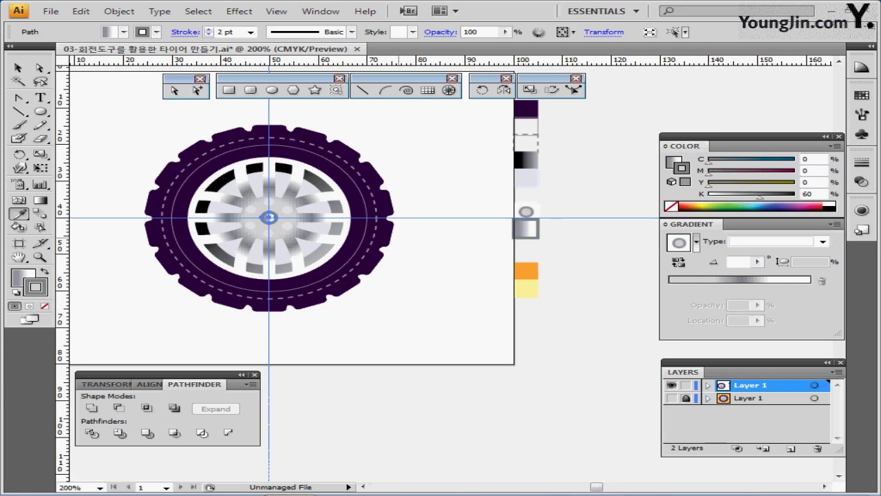
# Set the hub circle's linear gradient angle to 90° and inspect the colour settings of both gradient stops.
pyautogui.keyDown('ctrl'); pyautogui.click(336, 237); pyautogui.keyUp('ctrl')
pyautogui.keyDown('ctrl'); pyautogui.click(305, 227); pyautogui.keyUp('ctrl')
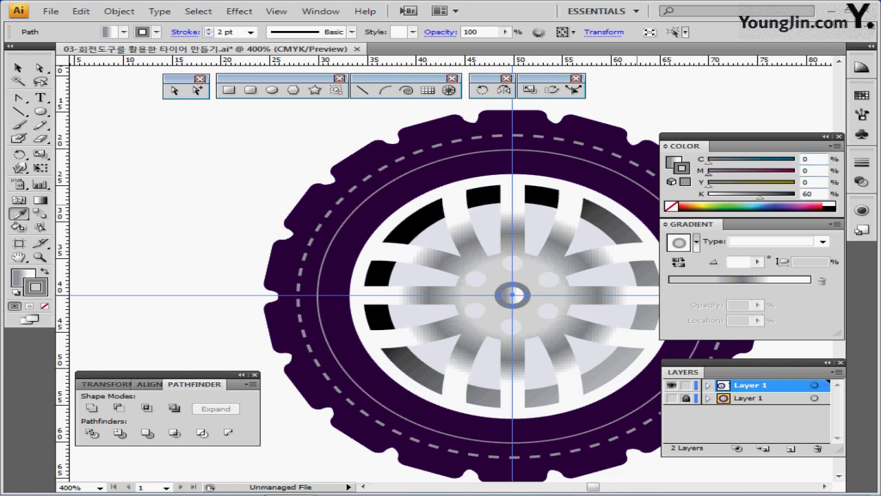
pyautogui.press('x')
pyautogui.doubleClick(734, 262)
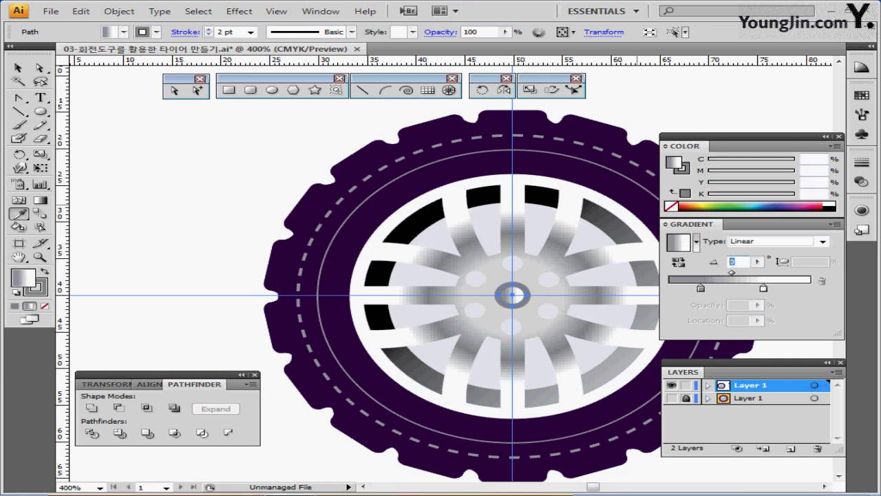
pyautogui.write('90')
pyautogui.press('Return')
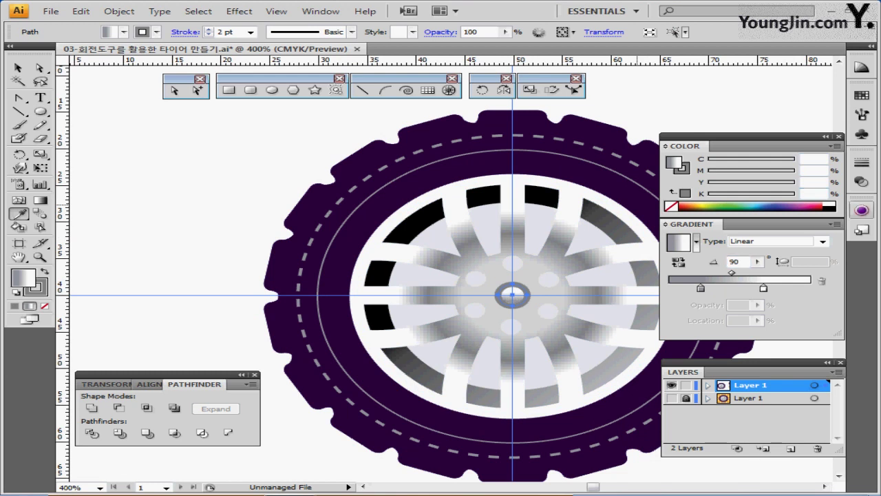
pyautogui.click(701, 288)
pyautogui.doubleClick(700, 288)
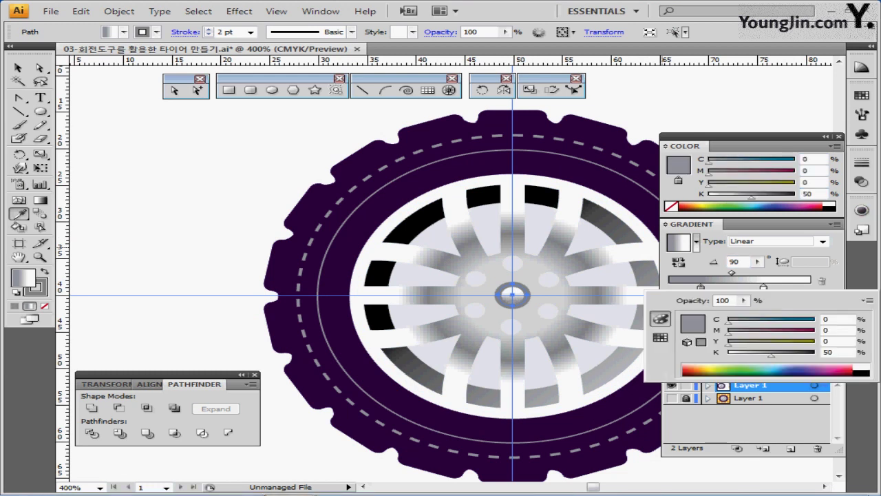
pyautogui.doubleClick(763, 286)
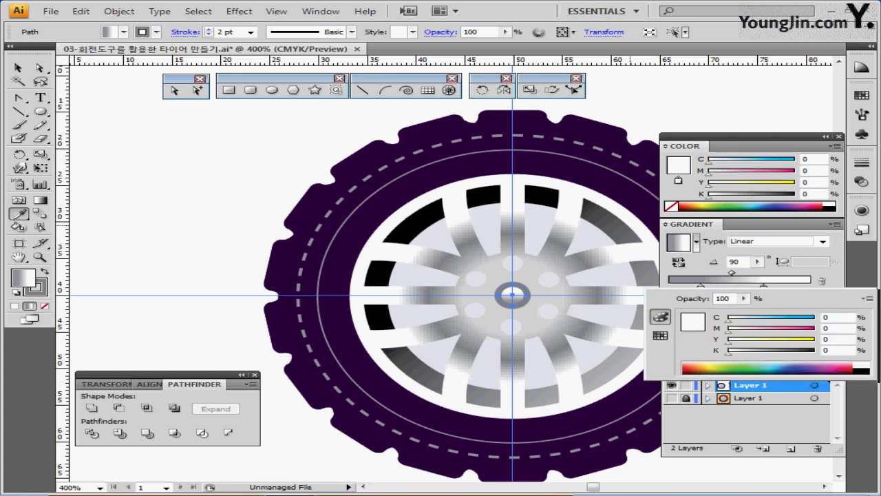
pyautogui.click(630, 268)
# Start a Drop Shadow effect on the spoked wheel shape with preview enabled and set its X offset to 1 mm.
pyautogui.keyDown('ctrl'); pyautogui.keyDown('alt'); pyautogui.click(575, 279); pyautogui.keyUp('alt'); pyautogui.keyUp('ctrl')
pyautogui.moveTo(575, 278); pyautogui.dragTo(564, 233)
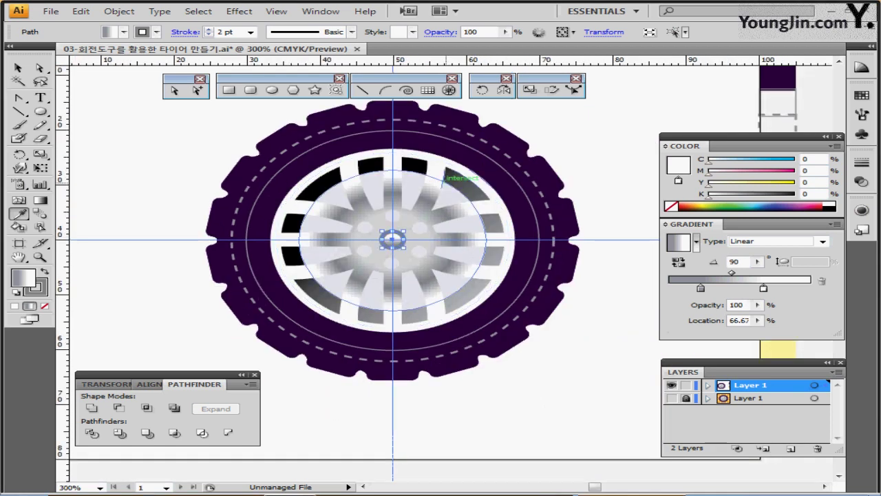
pyautogui.keyDown('ctrl'); pyautogui.click(446, 175); pyautogui.keyUp('ctrl')
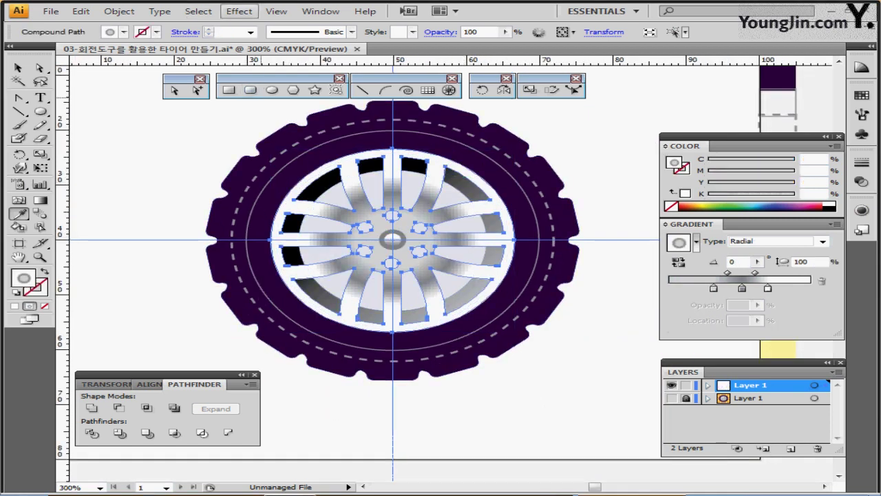
pyautogui.click(239, 11)
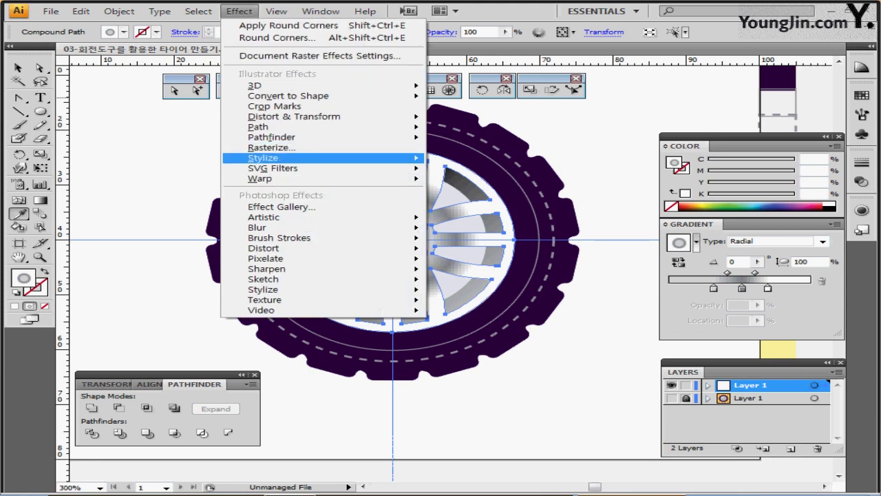
pyautogui.click(485, 173)
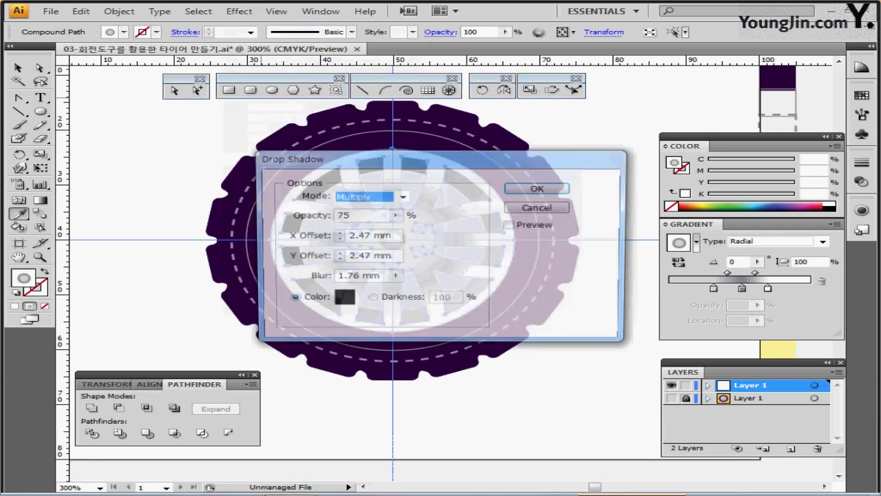
pyautogui.moveTo(351, 157); pyautogui.dragTo(521, 134)
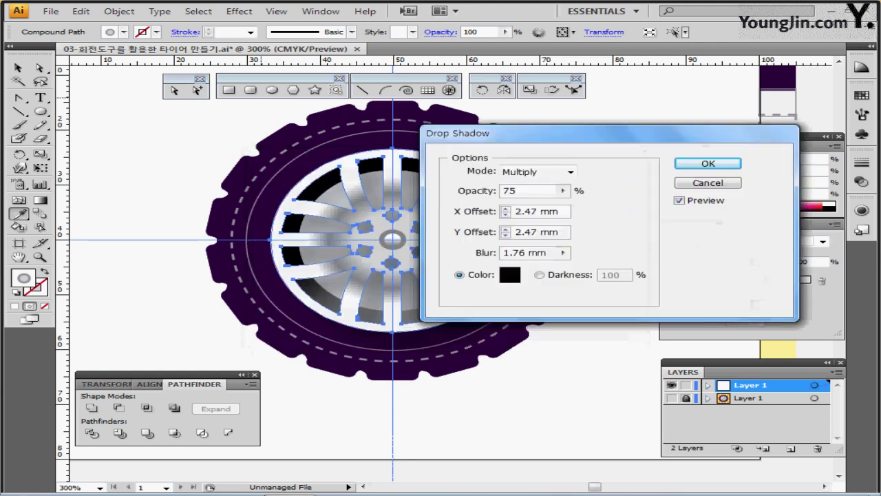
pyautogui.click(507, 216)
pyautogui.click(507, 215)
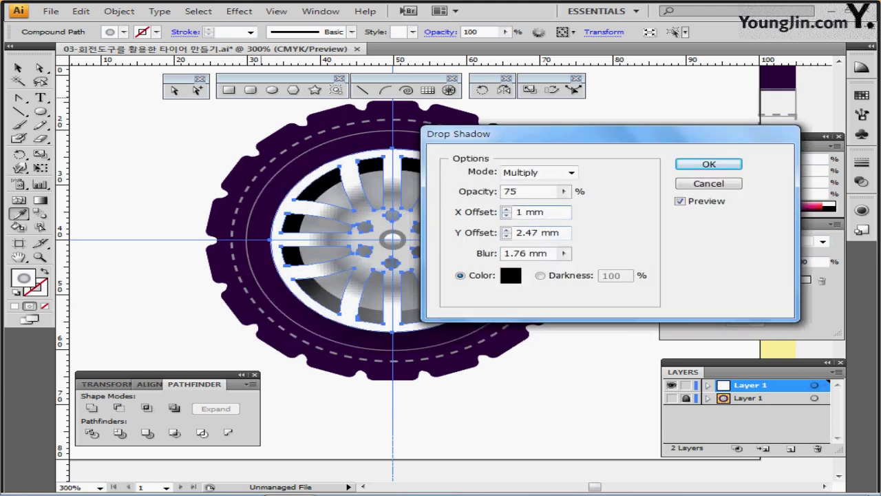
# Set the drop shadow's Y offset to 1 mm and blur to 0.5 mm, and apply the effect.
pyautogui.press('Tab')
pyautogui.write('1')
pyautogui.moveTo(521, 133); pyautogui.dragTo(561, 127)
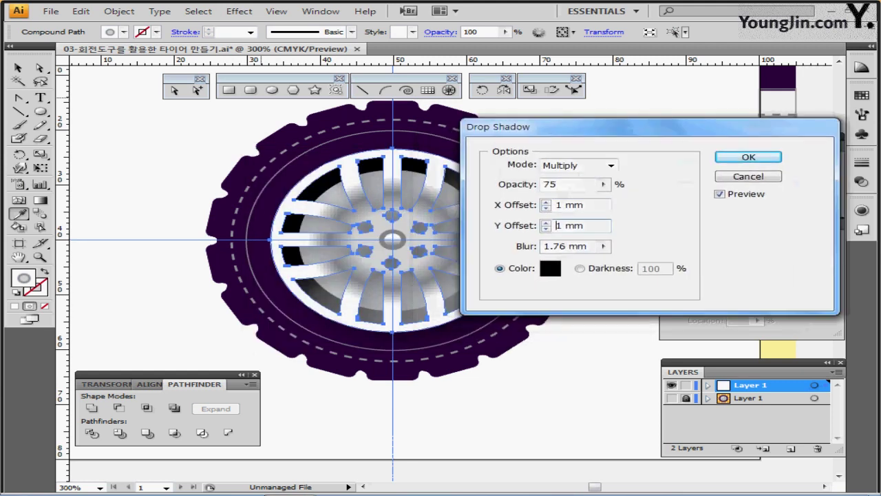
pyautogui.press('Tab')
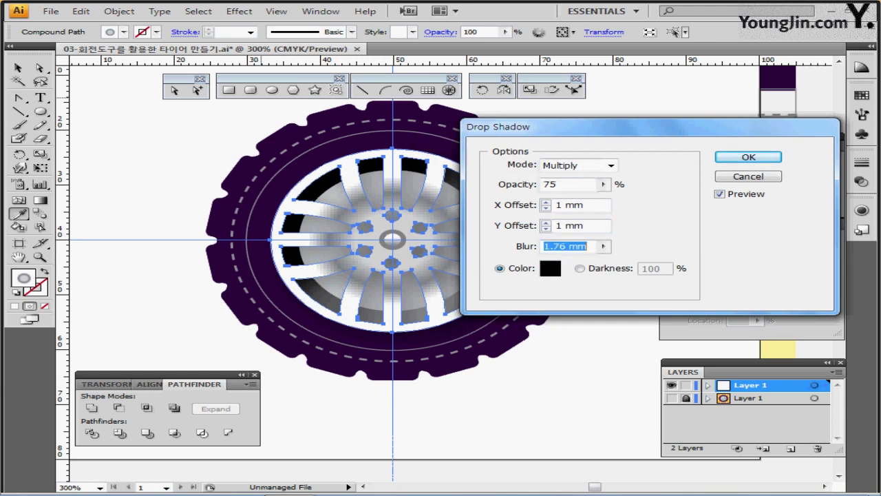
pyautogui.write('.5')
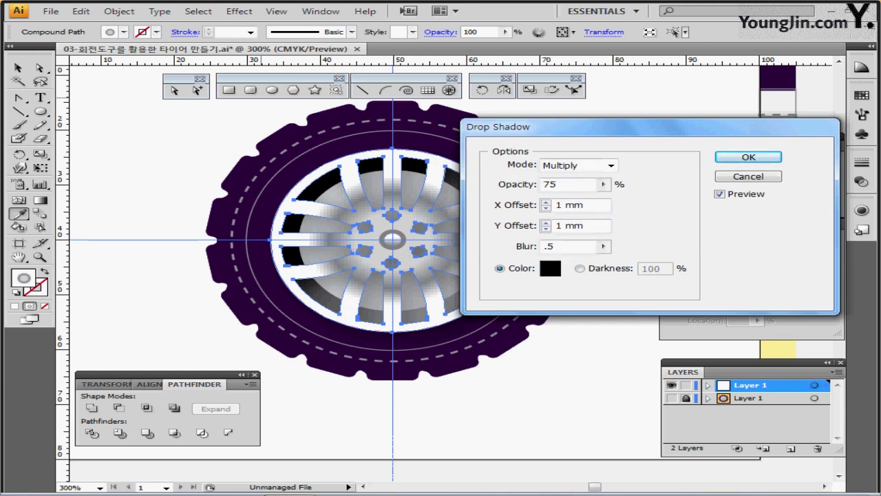
pyautogui.press('Return')
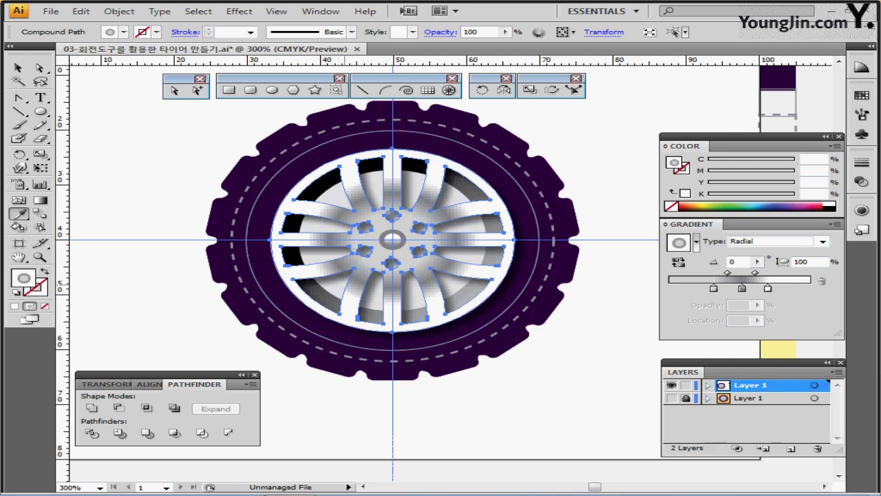
# Create a three-sided polygon with a 30 mm radius, centred on the vertical guide above the tyre.
pyautogui.hotkey('ctrl', '-')
pyautogui.moveTo(506, 244); pyautogui.dragTo(375, 236)
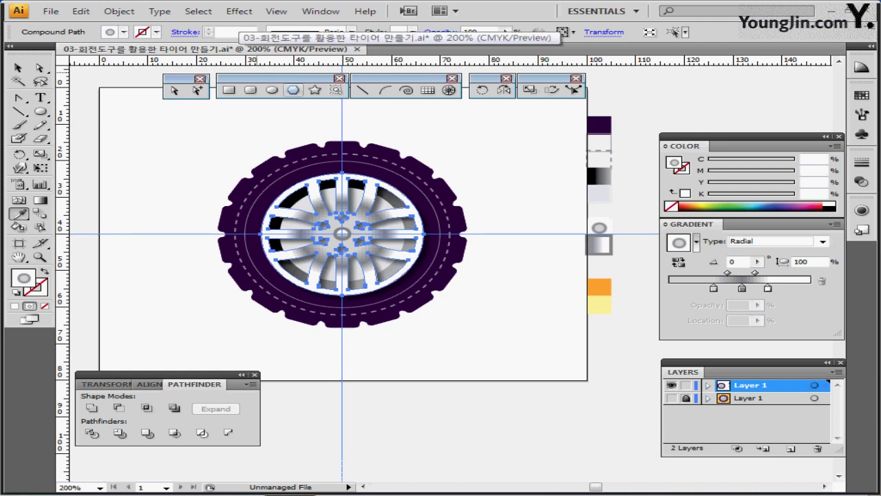
pyautogui.click(293, 90)
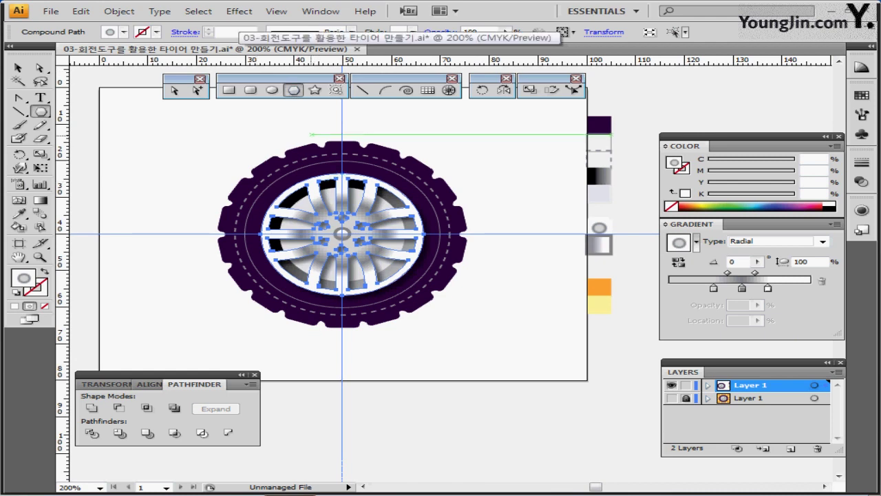
pyautogui.click(342, 117)
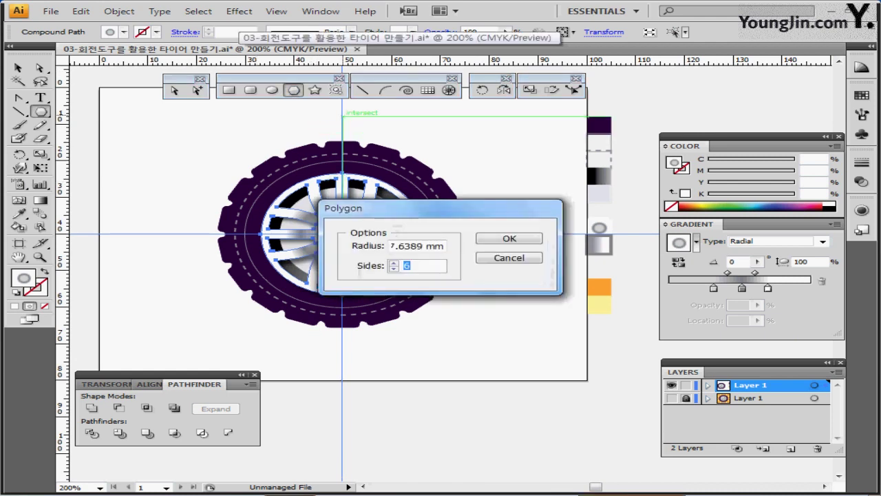
pyautogui.write('30')
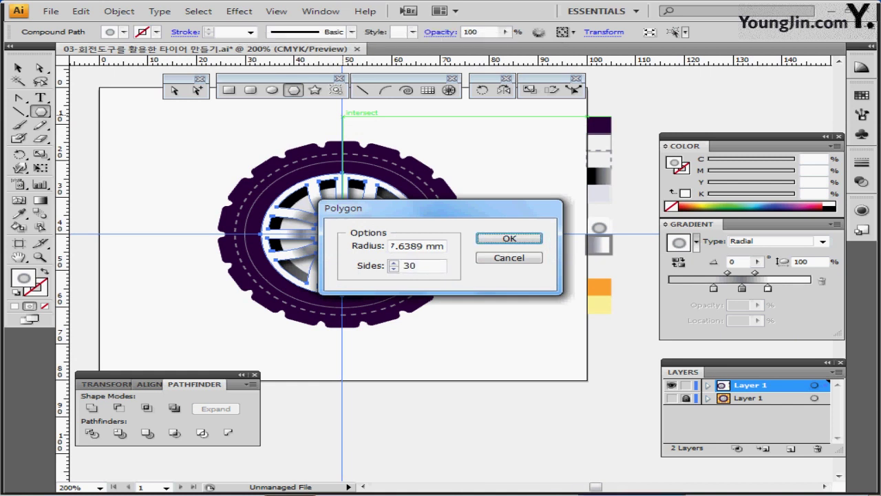
pyautogui.hotkey('shift', 'Tab')
pyautogui.write('30')
pyautogui.press('Tab')
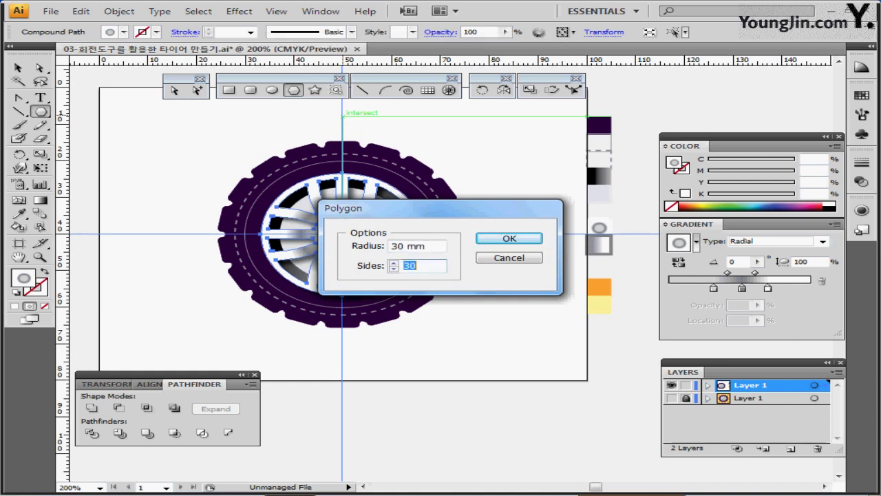
pyautogui.write('3')
pyautogui.press('Return')
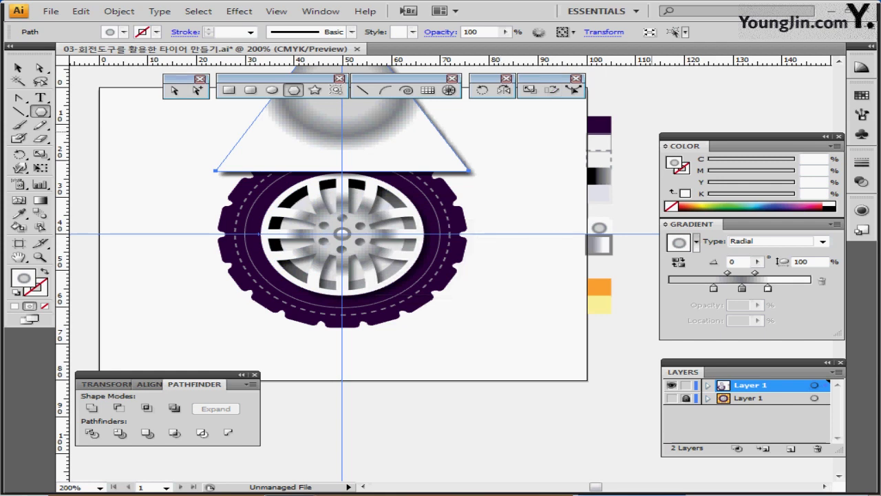
# Clear the triangle's inherited drop shadow and its stroke, and give it a light yellow fill with Y at 49%.
pyautogui.click(703, 205)
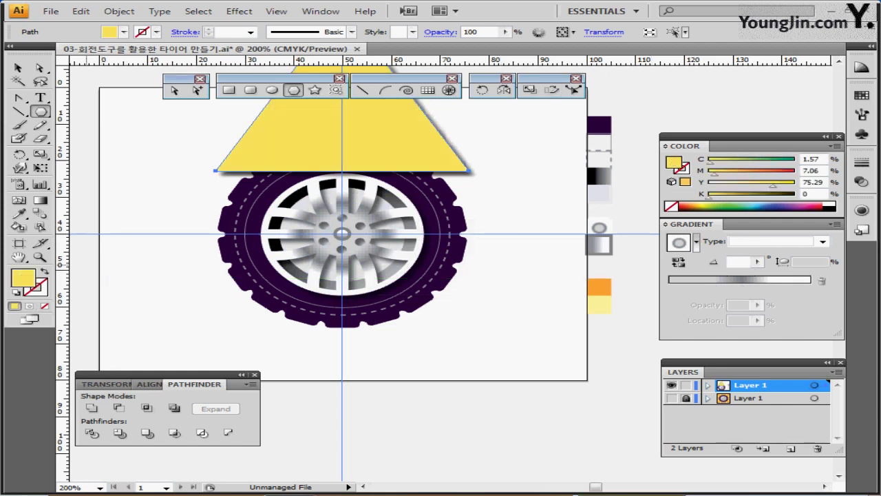
pyautogui.moveTo(294, 194); pyautogui.dragTo(285, 252)
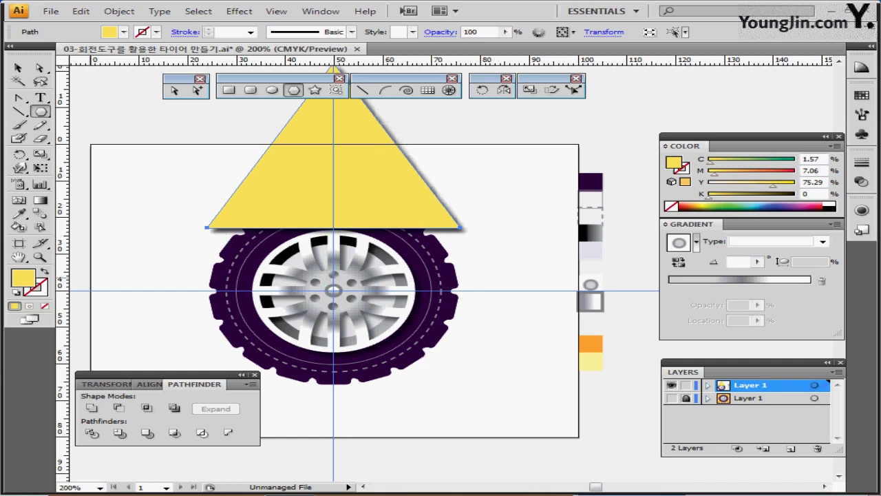
pyautogui.click(14, 305)
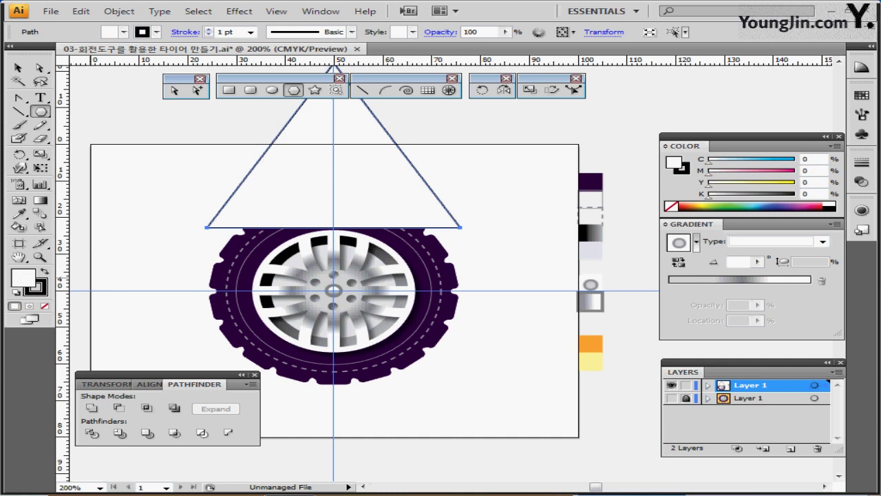
pyautogui.click(42, 289)
pyautogui.click(44, 305)
pyautogui.press('x')
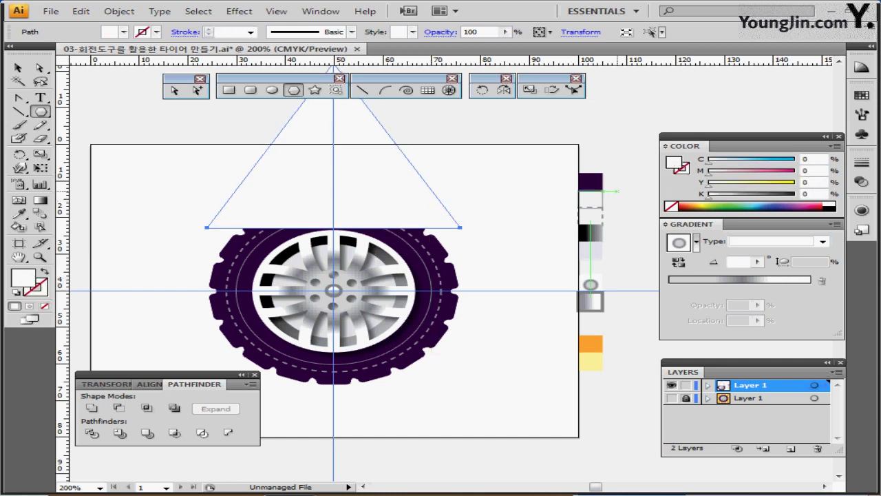
pyautogui.moveTo(735, 185); pyautogui.dragTo(751, 185)
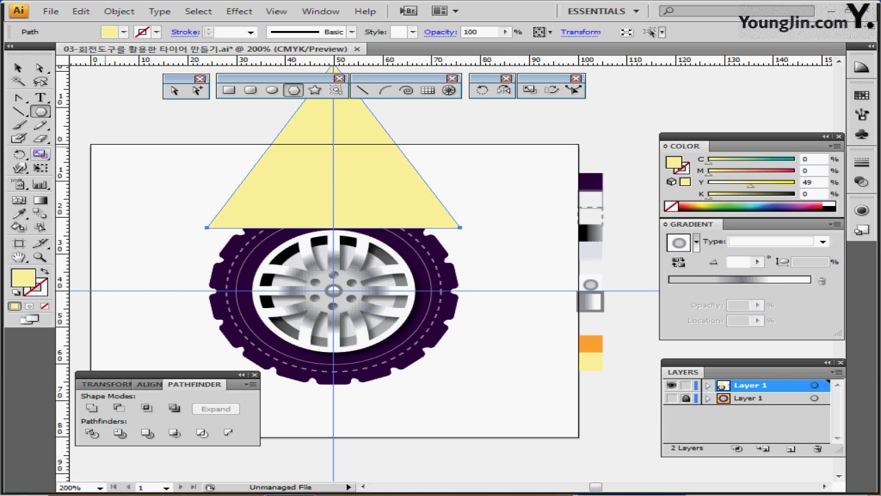
# Reflect the yellow triangle across the horizontal axis and move it down so its tip sits at the wheel's hub.
pyautogui.press('o')
pyautogui.keyDown('alt'); pyautogui.click(333, 146); pyautogui.keyUp('alt')
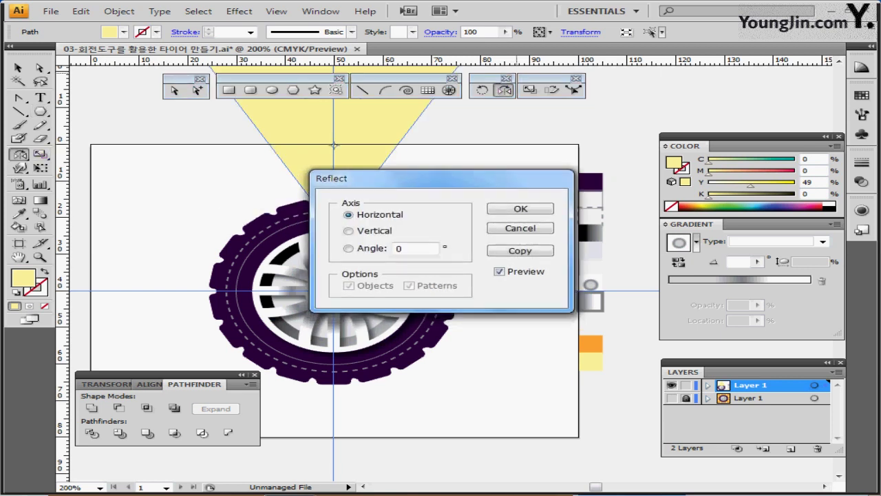
pyautogui.press('Return')
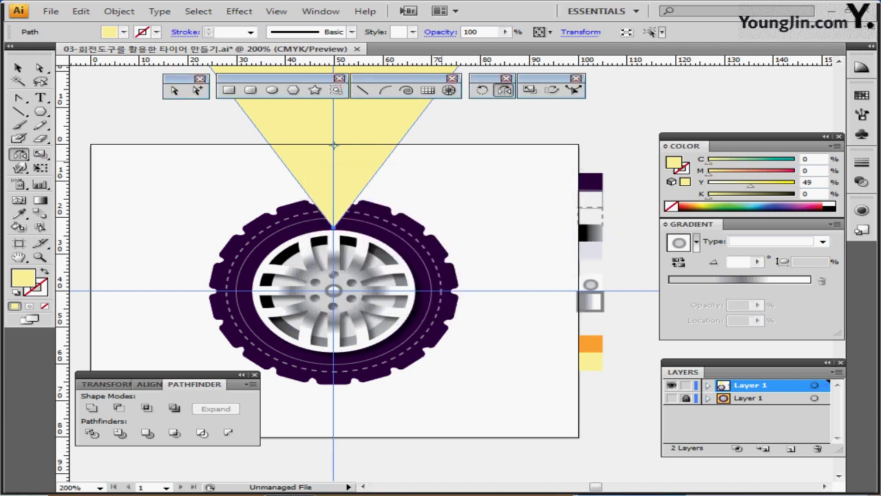
pyautogui.moveTo(333, 138); pyautogui.dragTo(334, 296)
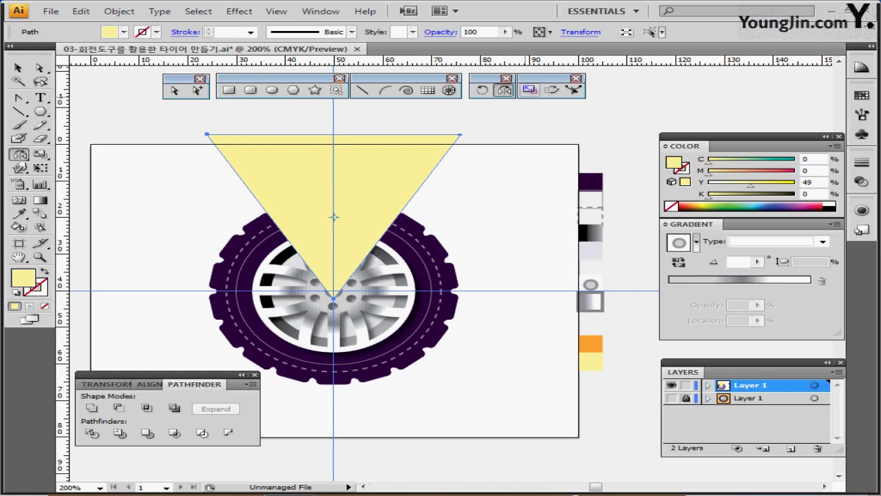
# Scale the yellow triangle non-uniformly to 10% horizontally and 80% vertically, turning it into a narrow ray.
pyautogui.doubleClick(529, 90)
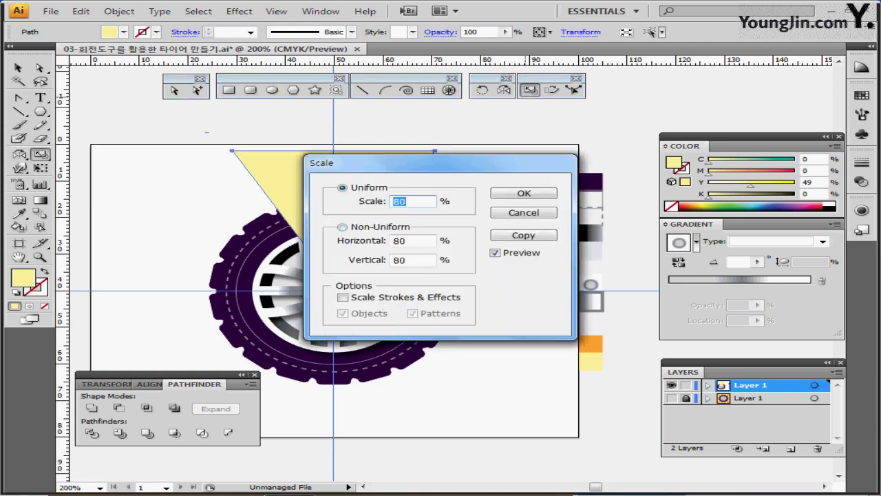
pyautogui.press('Tab')
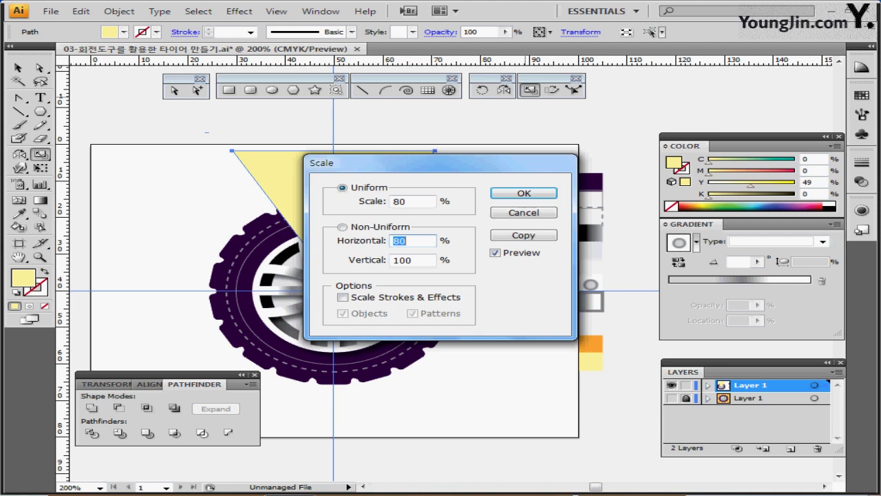
pyautogui.write('10')
pyautogui.press('Tab')
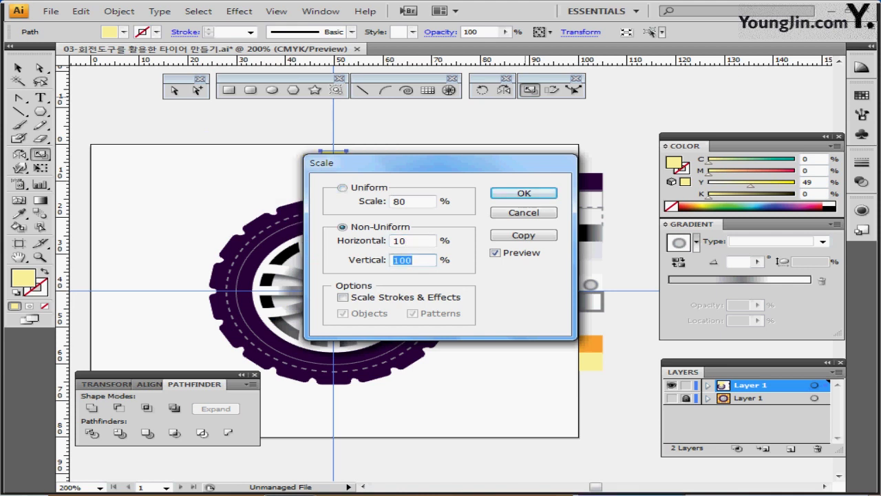
pyautogui.press('Return')
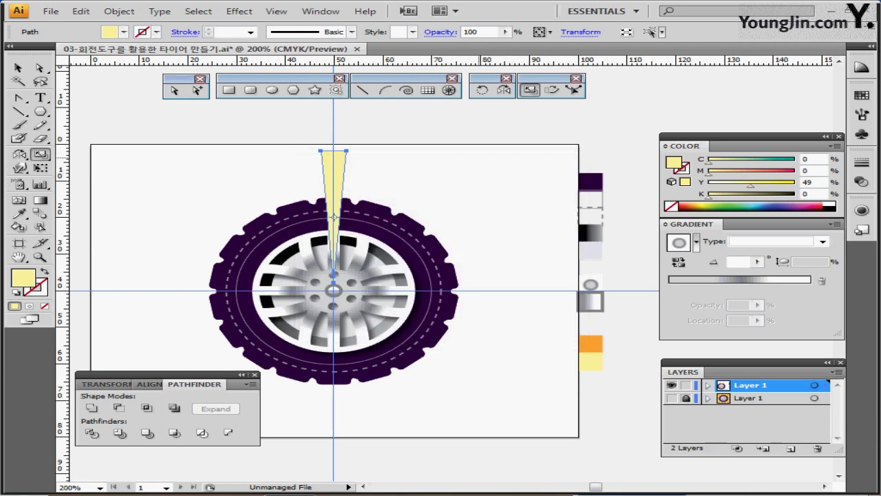
# Move the narrow yellow ray straight down so its tip sits on the centre of the wheel's hub.
pyautogui.moveTo(413, 234); pyautogui.dragTo(412, 234)
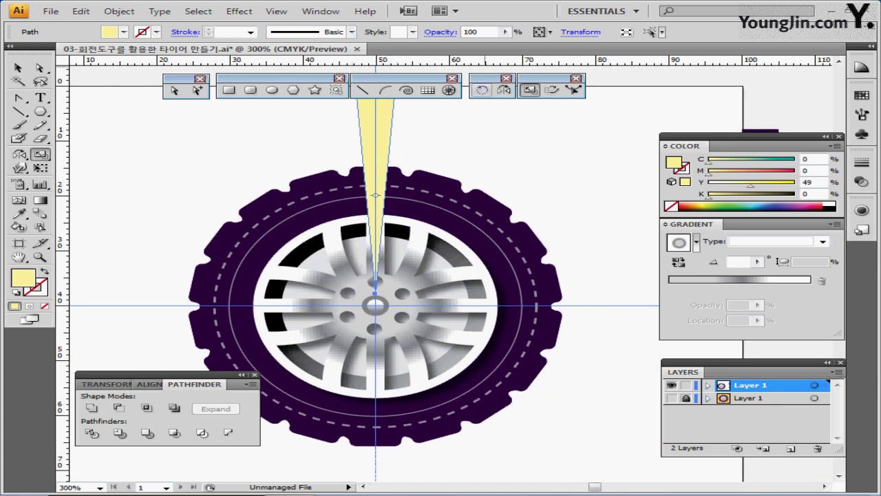
pyautogui.click(482, 90)
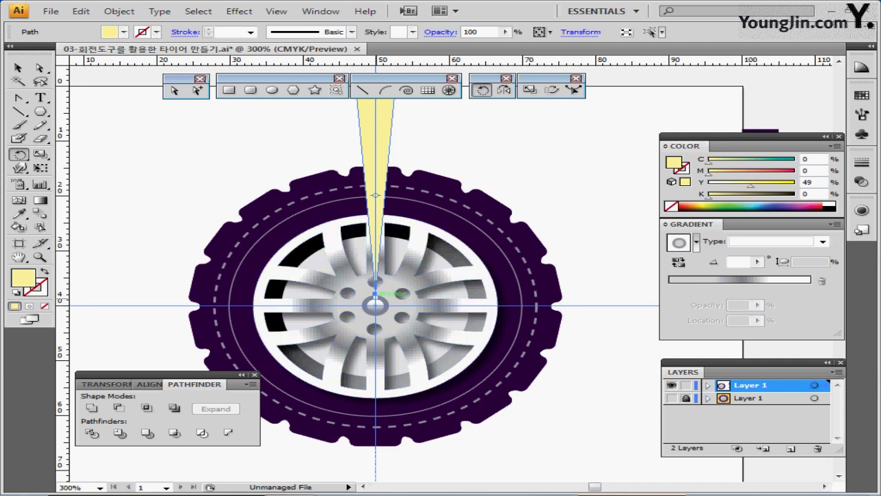
pyautogui.moveTo(376, 175); pyautogui.dragTo(375, 198)
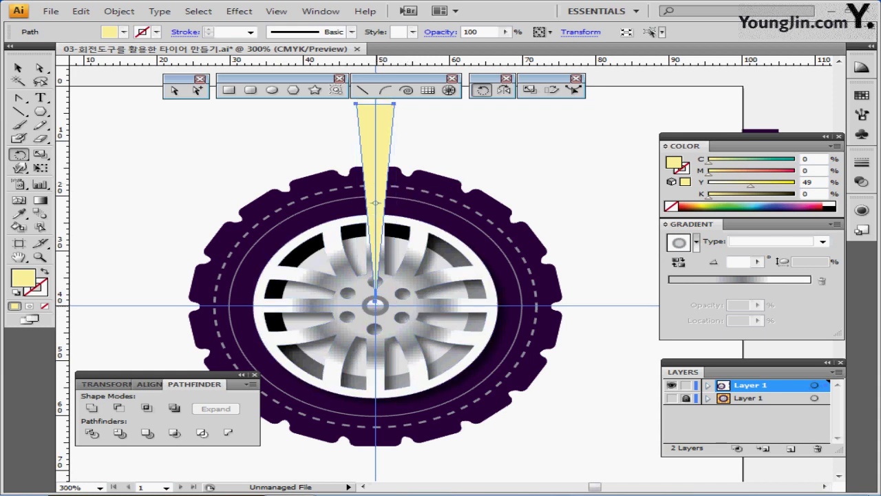
# Make a copy of the ray rotated 30° about its tip at the wheel's hub.
pyautogui.keyDown('alt'); pyautogui.click(375, 302); pyautogui.keyUp('alt')
pyautogui.moveTo(358, 197); pyautogui.dragTo(463, 128)
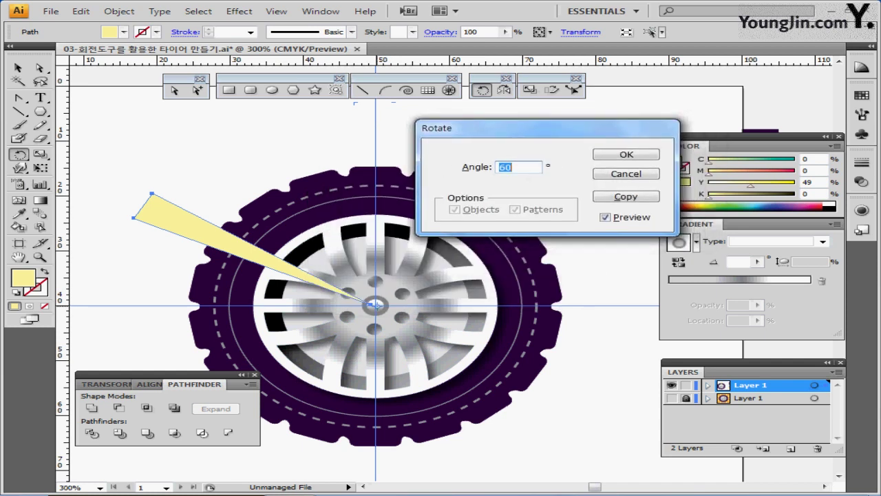
pyautogui.write('30')
pyautogui.hotkey('alt', 'c')
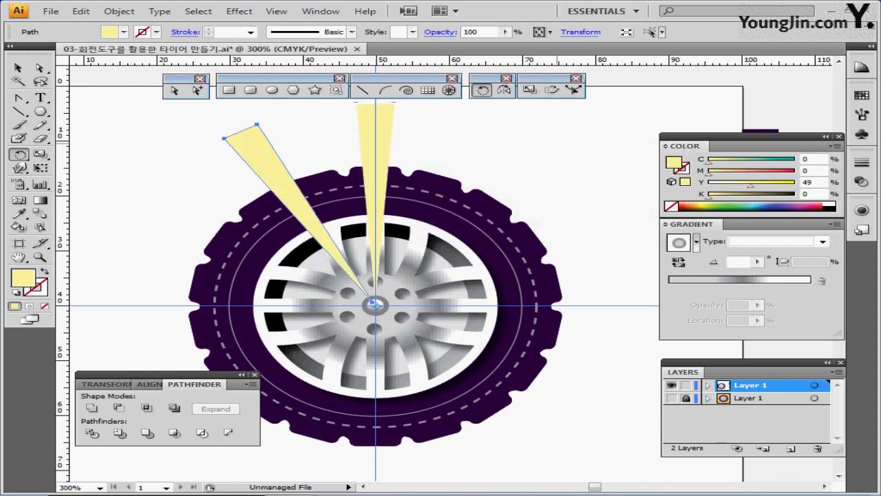
# Repeat the rotated copy ten more times to complete a full circle of twelve rays around the hub.
pyautogui.hotkey('ctrl', 'd')
pyautogui.hotkey('ctrl', 'd')
pyautogui.hotkey('ctrl', 'd')
pyautogui.hotkey('ctrl', 'd')
pyautogui.hotkey('ctrl', 'd')
pyautogui.hotkey('ctrl', 'd')
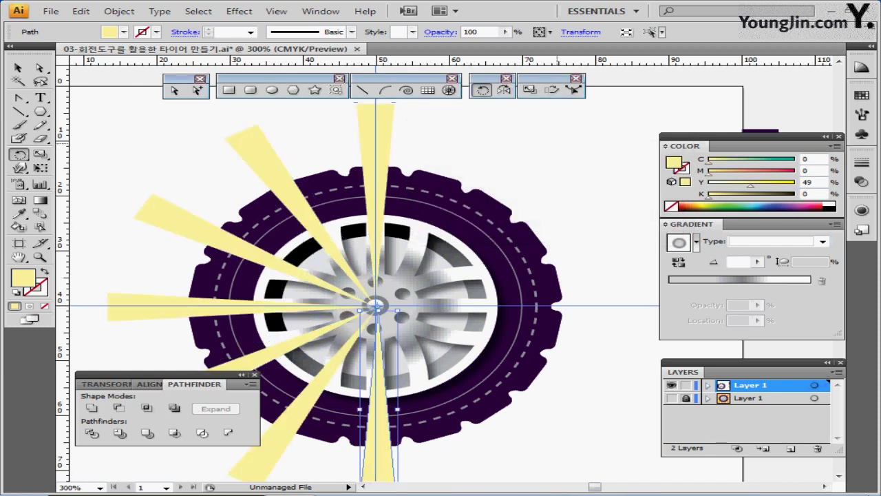
pyautogui.hotkey('ctrl', 'd')
pyautogui.hotkey('ctrl', 'd')
pyautogui.hotkey('ctrl', 'd')
pyautogui.hotkey('ctrl', 'd')
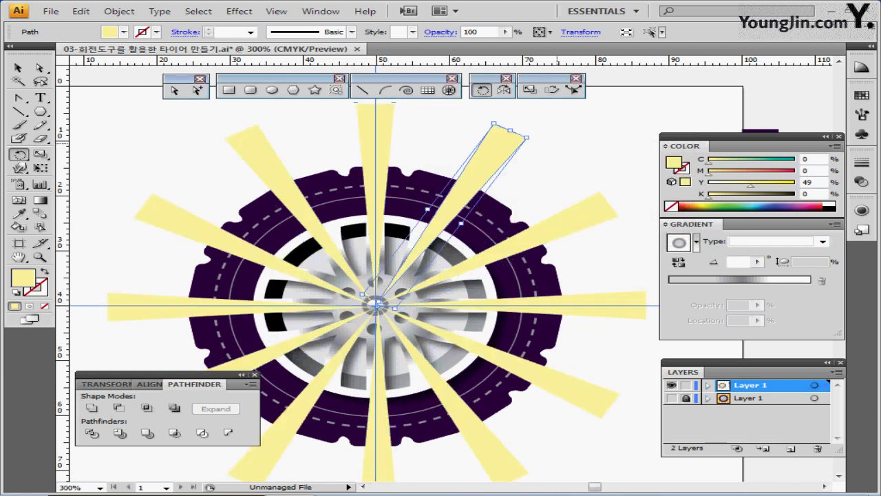
# Create a 70 × 70 mm rectangle centred on the intersection of the guides at the wheel's hub.
pyautogui.hotkey('ctrl', '-')
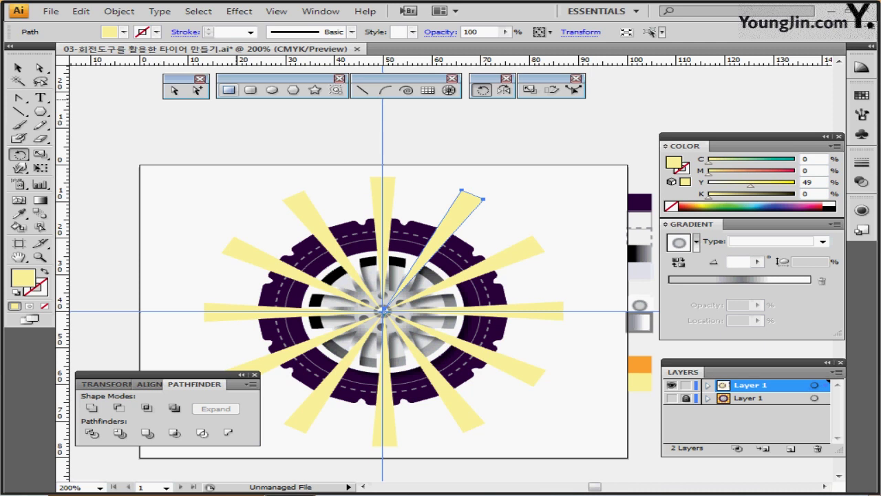
pyautogui.click(228, 90)
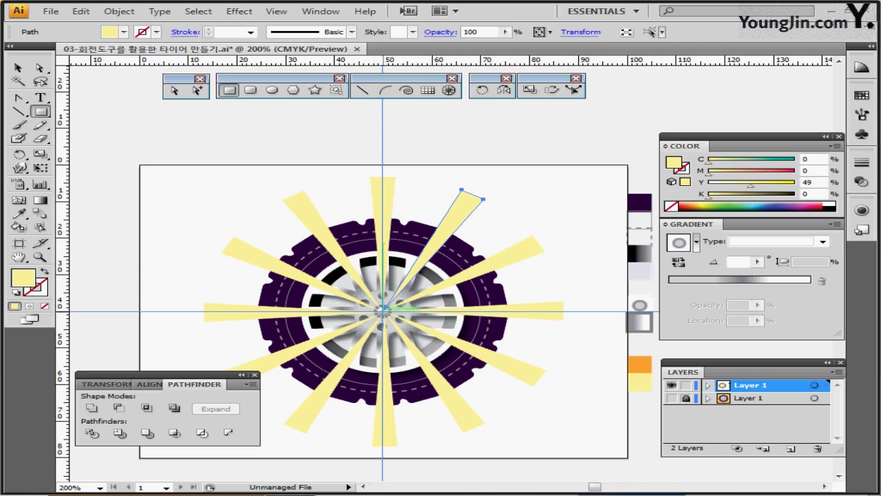
pyautogui.click(383, 310)
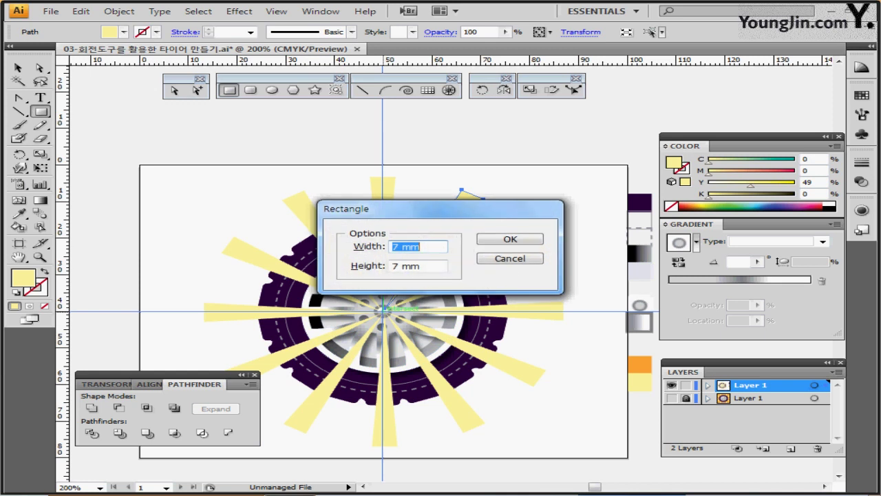
pyautogui.write('70')
pyautogui.press('Tab')
pyautogui.write('70')
pyautogui.press('Return')
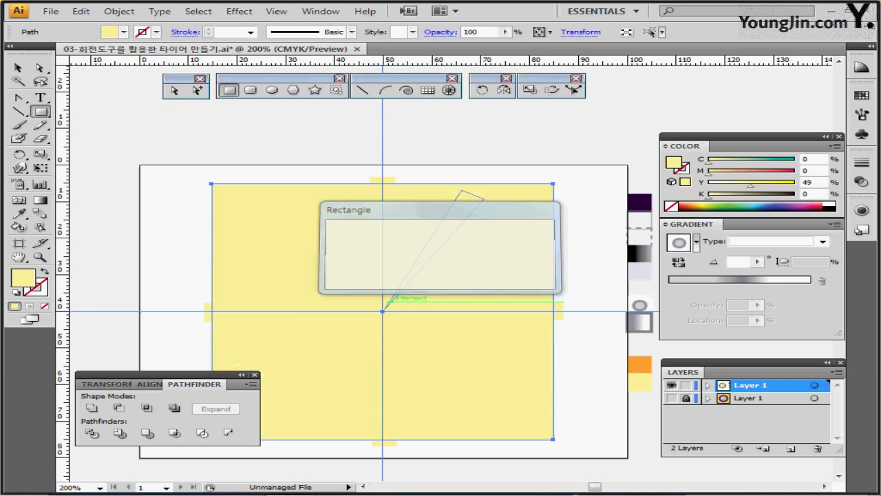
# Fill the square with the orange sampled from the colour swatches beside the artboard and send it to the back.
pyautogui.hotkey('ctrl', '-')
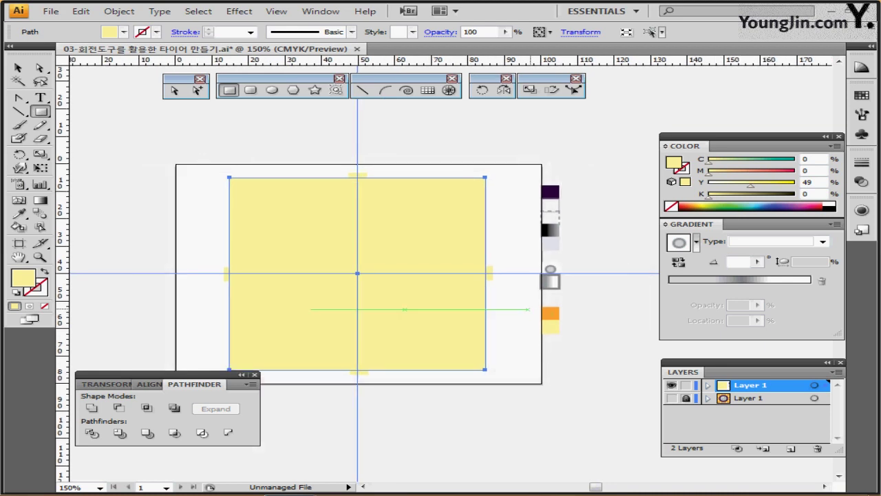
pyautogui.press('i')
pyautogui.click(549, 313)
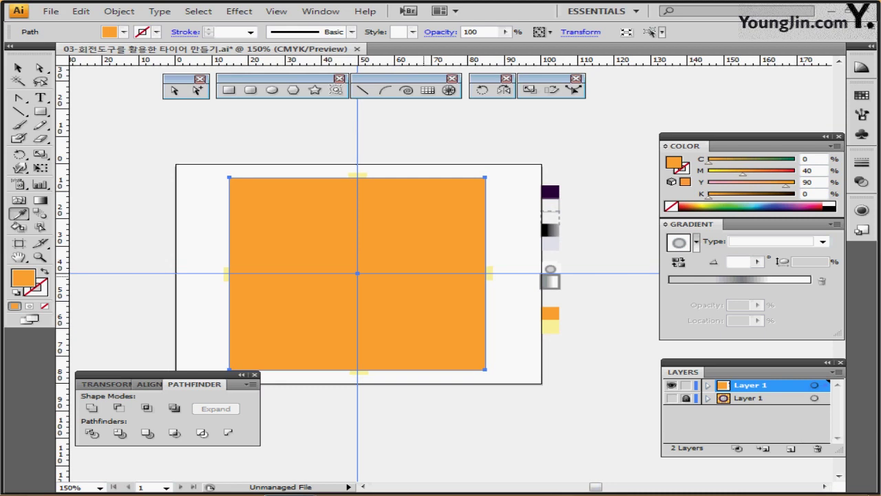
pyautogui.press('ctrl')
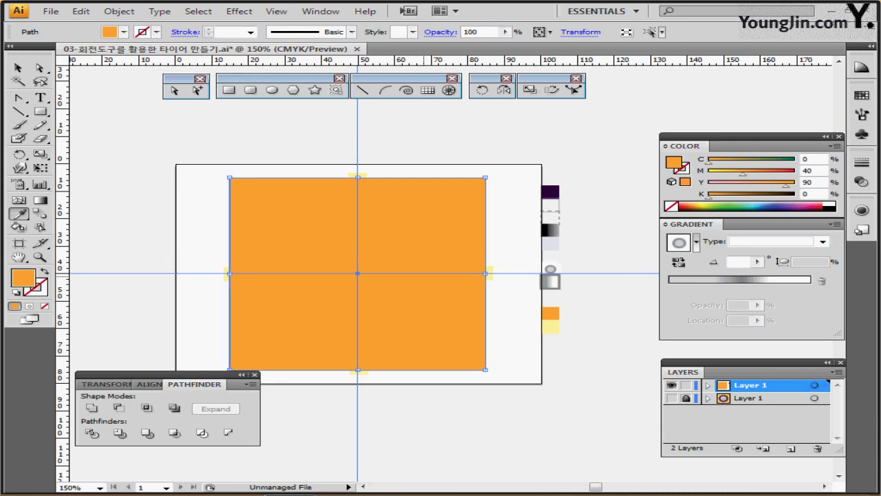
pyautogui.hotkey('ctrl', 'shift', '[')
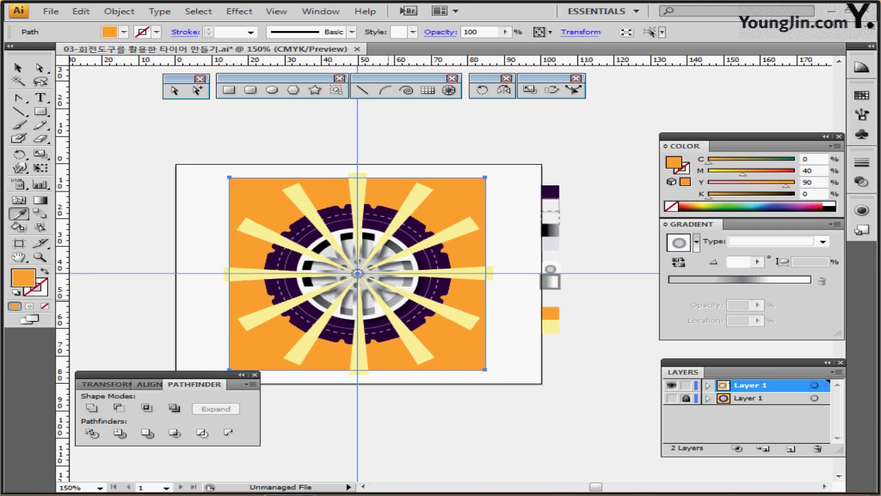
# Scale the orange square down about its centre to about 61 mm so all the rays extend past its edges, and deselect it.
pyautogui.hotkey('ctrl', '+')
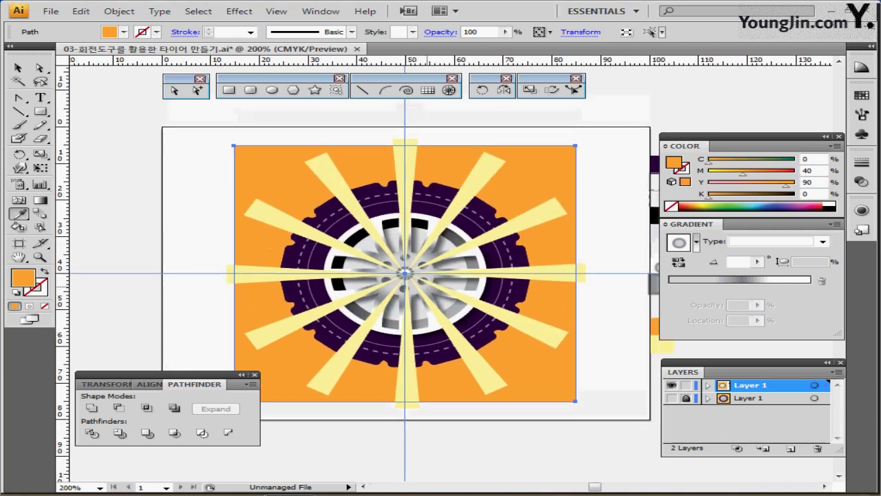
pyautogui.moveTo(427, 286); pyautogui.dragTo(427, 288)
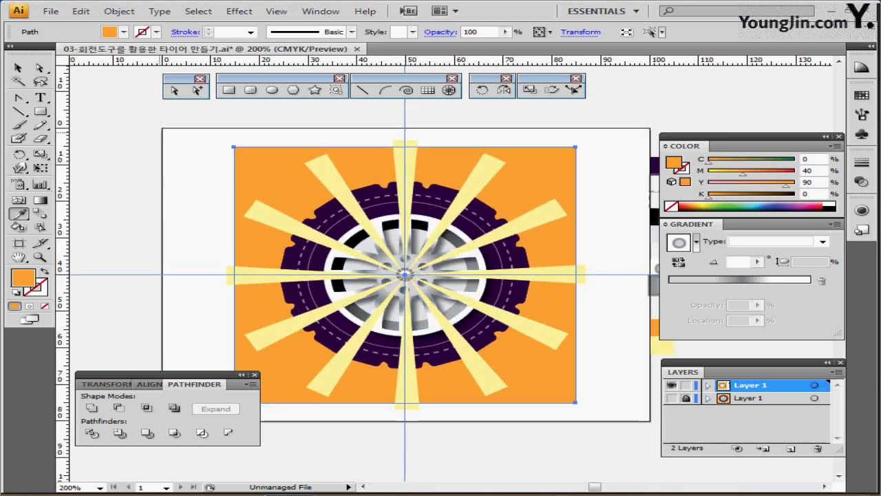
pyautogui.press('v')
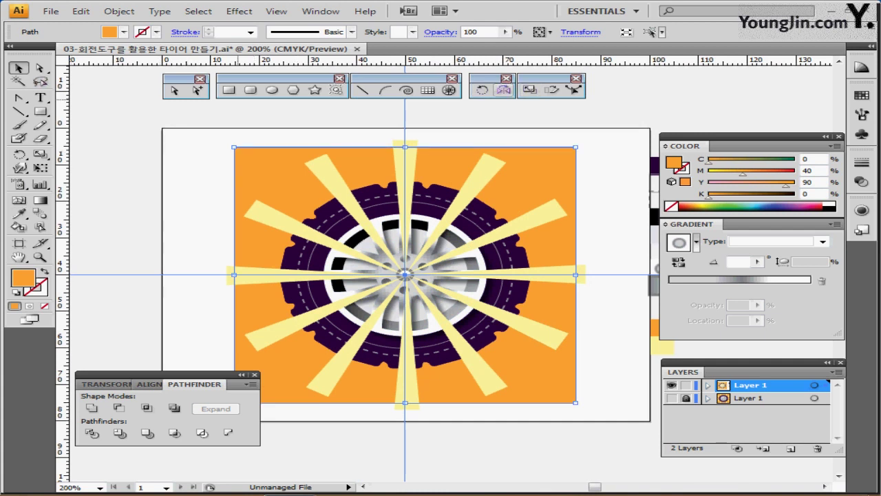
pyautogui.click(529, 90)
pyautogui.moveTo(154, 162); pyautogui.dragTo(206, 153)
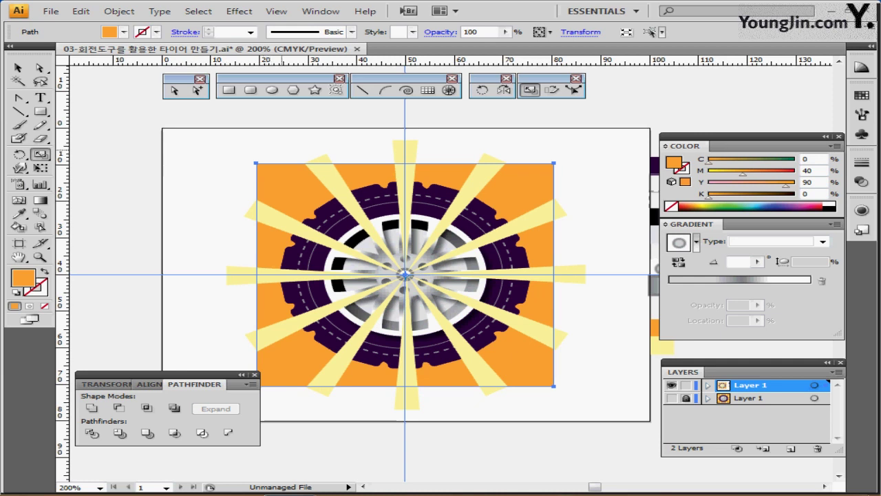
pyautogui.moveTo(313, 164); pyautogui.dragTo(301, 150)
pyautogui.hotkey('ctrl', 'shift', 'a')
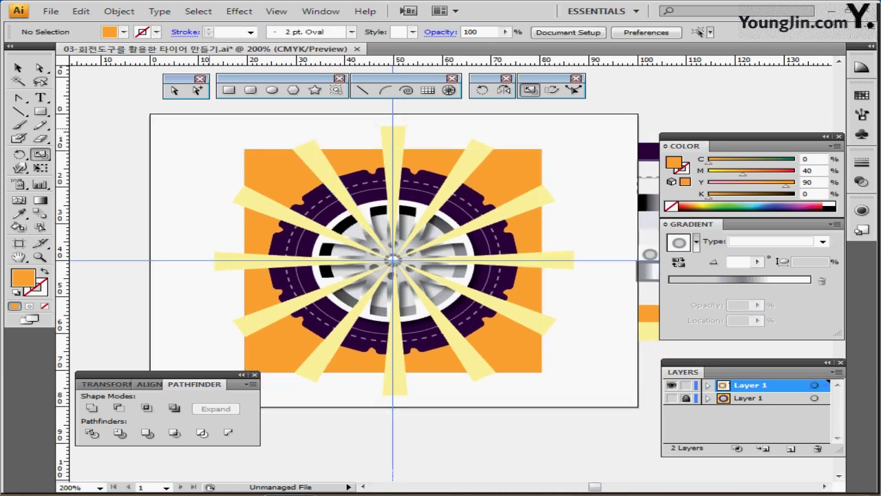
# Select the orange square and all twelve yellow rays, and split them along their overlaps with Divide.
pyautogui.moveTo(218, 126); pyautogui.dragTo(247, 327)
pyautogui.moveTo(291, 118); pyautogui.dragTo(501, 142)
pyautogui.moveTo(607, 171); pyautogui.dragTo(553, 357)
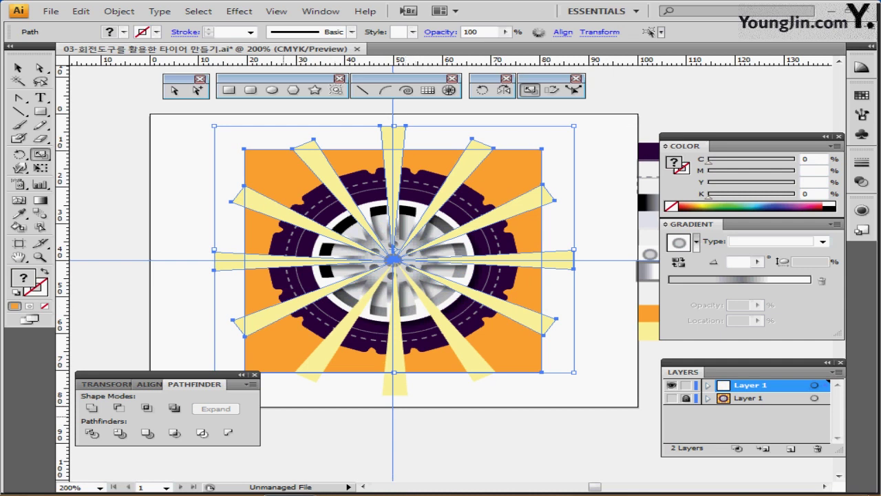
pyautogui.moveTo(277, 416); pyautogui.dragTo(493, 376)
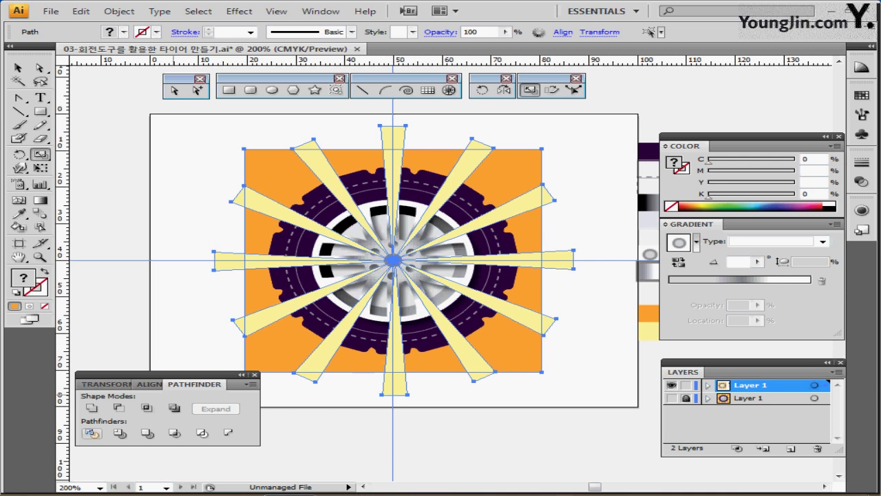
pyautogui.click(92, 433)
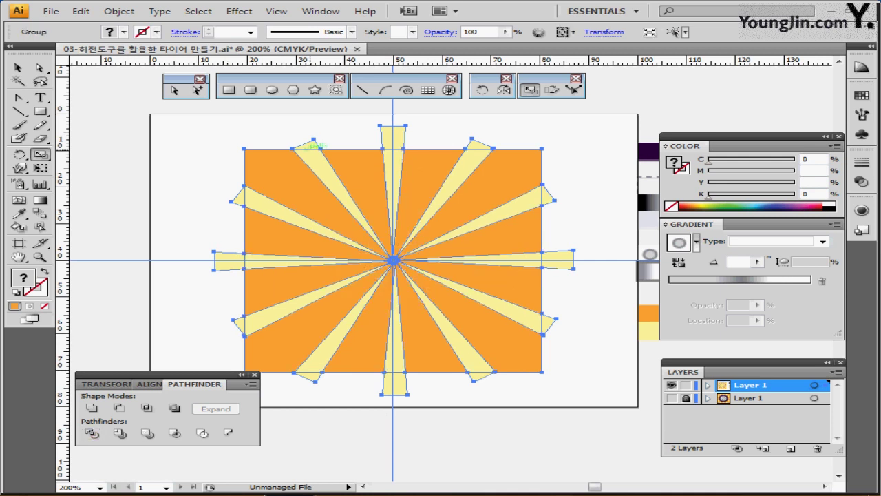
pyautogui.doubleClick(403, 137)
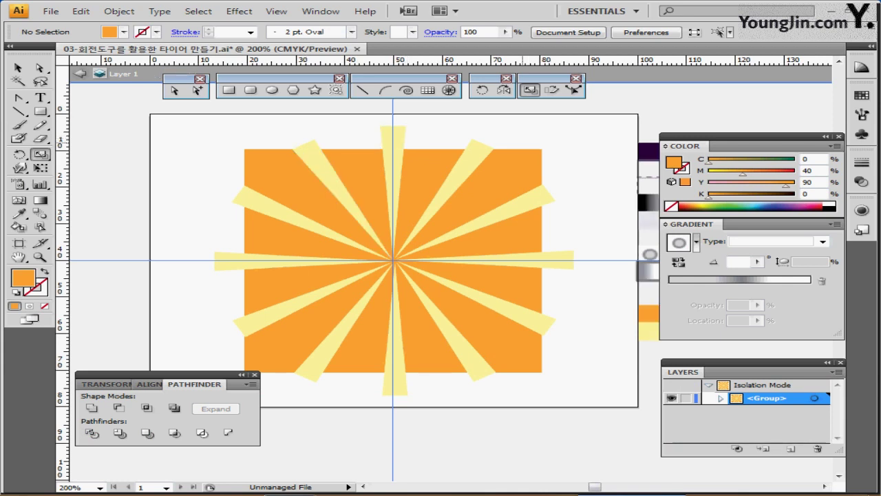
pyautogui.doubleClick(523, 143)
pyautogui.moveTo(270, 123); pyautogui.dragTo(510, 152)
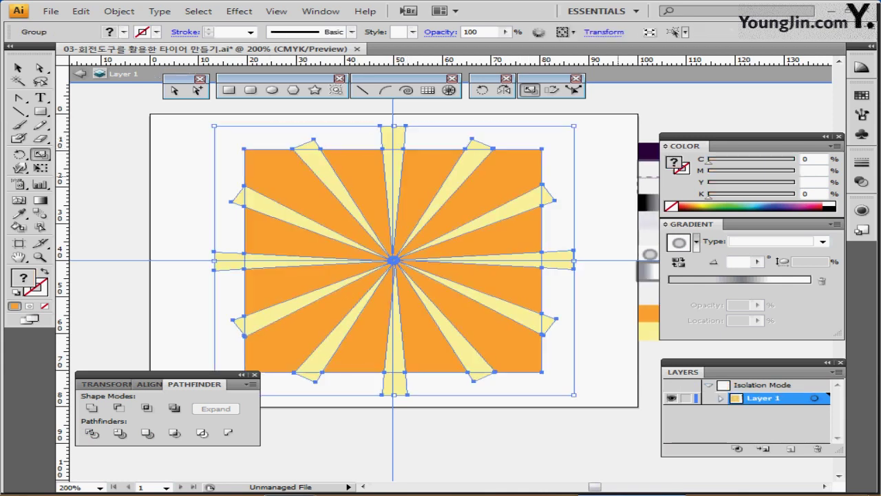
pyautogui.keyDown('ctrl'); pyautogui.click(618, 234); pyautogui.keyUp('ctrl')
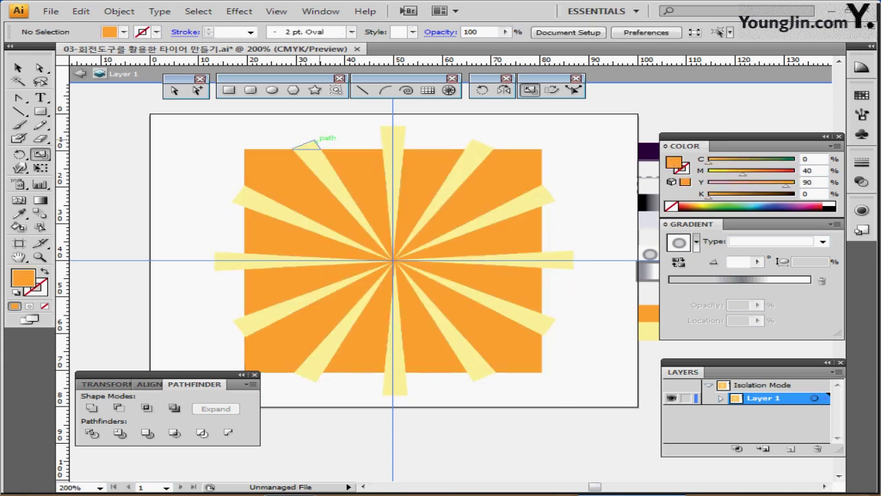
# Isolate the divided group of orange and yellow shapes for editing its individual pieces.
pyautogui.keyDown('ctrl'); pyautogui.click(316, 142); pyautogui.keyUp('ctrl')
pyautogui.doubleClick(388, 133)
pyautogui.keyDown('ctrl'); pyautogui.click(388, 134); pyautogui.keyUp('ctrl')
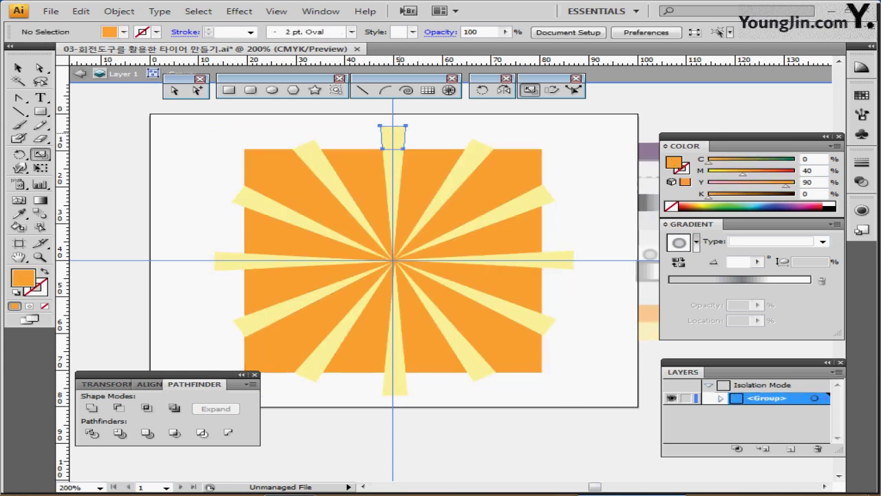
# Delete all the yellow ray ends that stick out beyond the four edges of the orange square.
pyautogui.moveTo(298, 125); pyautogui.dragTo(514, 146)
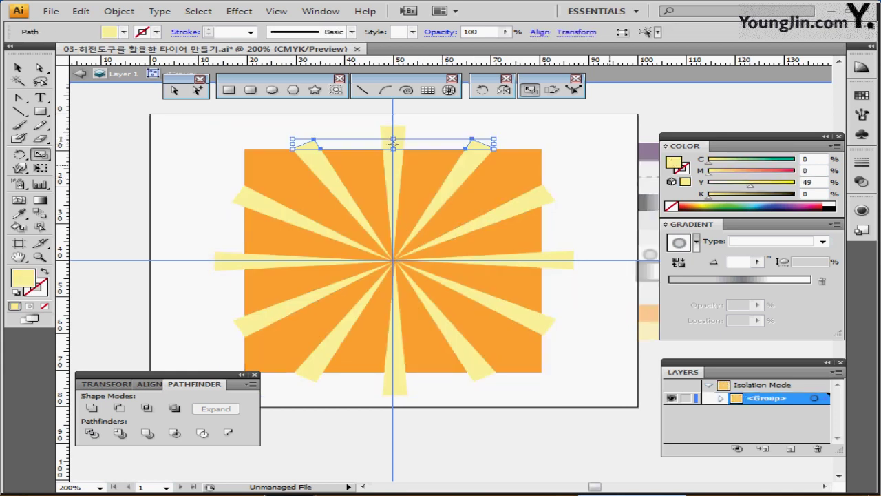
pyautogui.moveTo(610, 165); pyautogui.dragTo(549, 362)
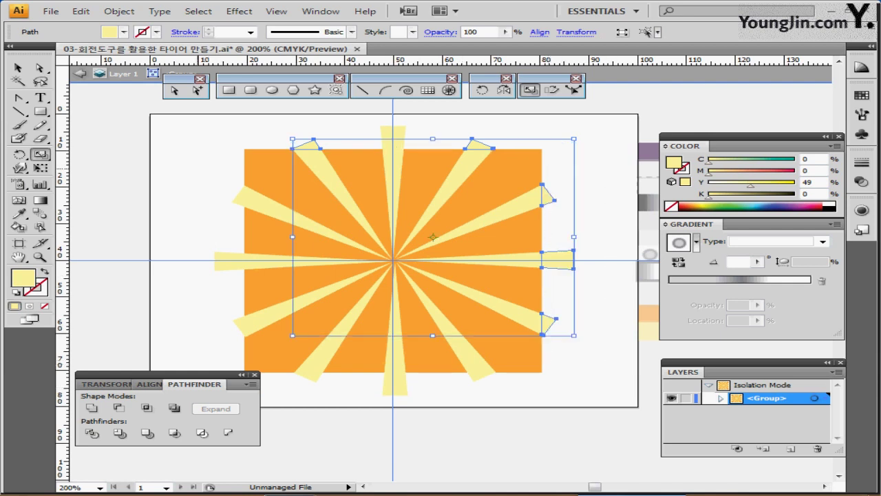
pyautogui.moveTo(197, 168); pyautogui.dragTo(238, 357)
pyautogui.moveTo(281, 416); pyautogui.dragTo(507, 375)
pyautogui.press('Delete')
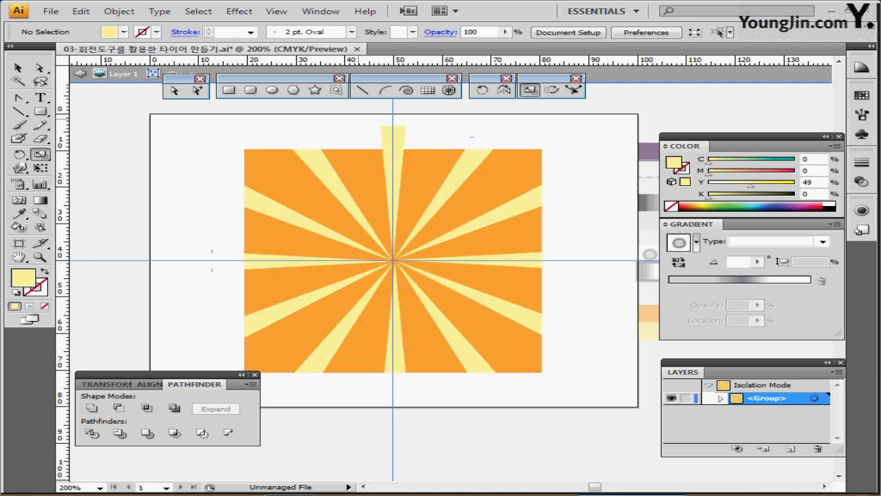
pyautogui.click(395, 126)
pyautogui.press('Delete')
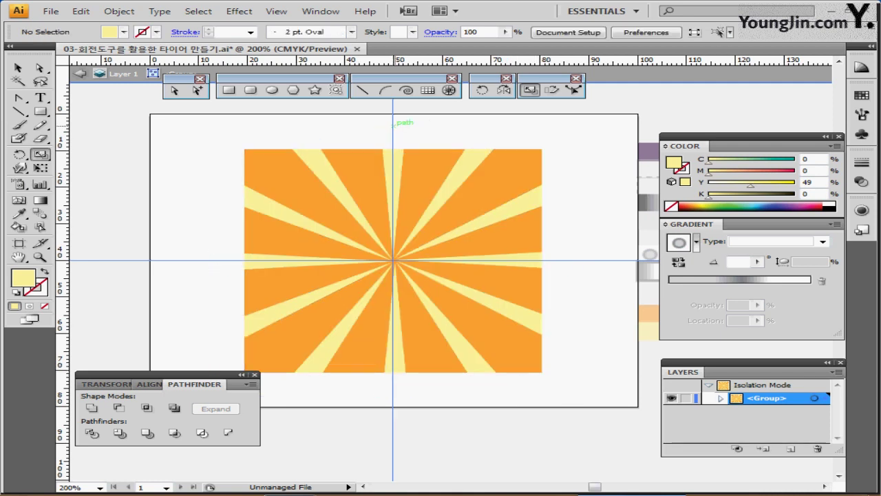
# Exit isolation mode, send the orange and yellow ray background behind the tyre, deselect it and hide the guides.
pyautogui.press('Escape')
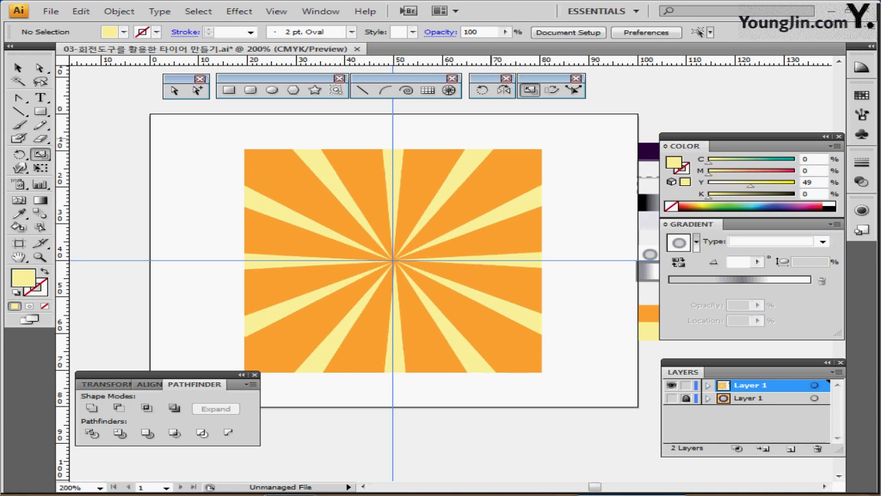
pyautogui.keyDown('ctrl'); pyautogui.click(512, 178); pyautogui.keyUp('ctrl')
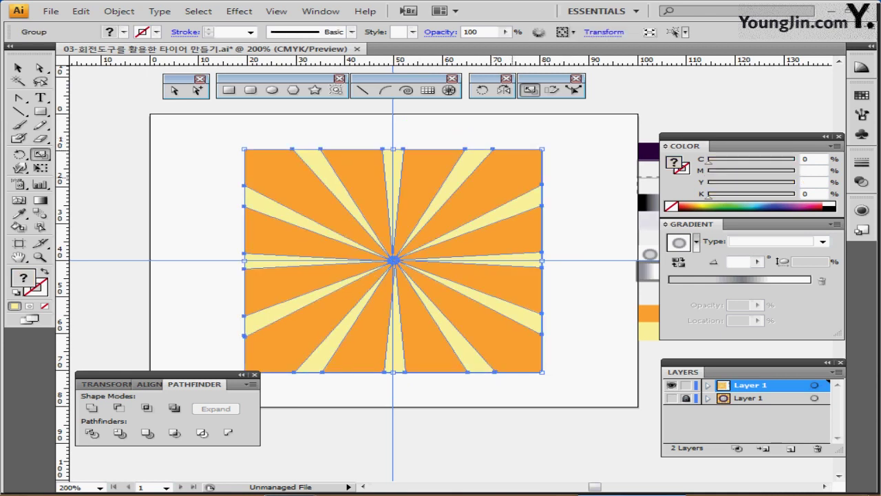
pyautogui.hotkey('ctrl', 'shift', '[')
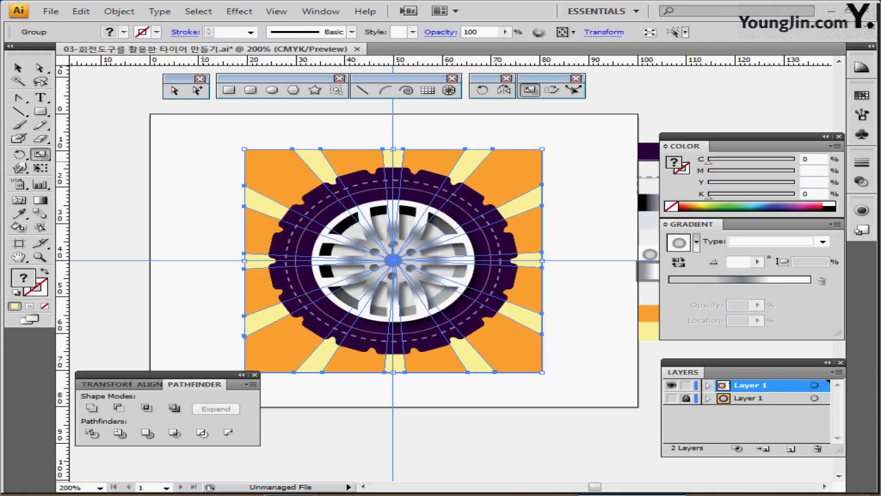
pyautogui.hotkey('ctrl', 'shift', 'a')
pyautogui.hotkey('ctrl', ';')
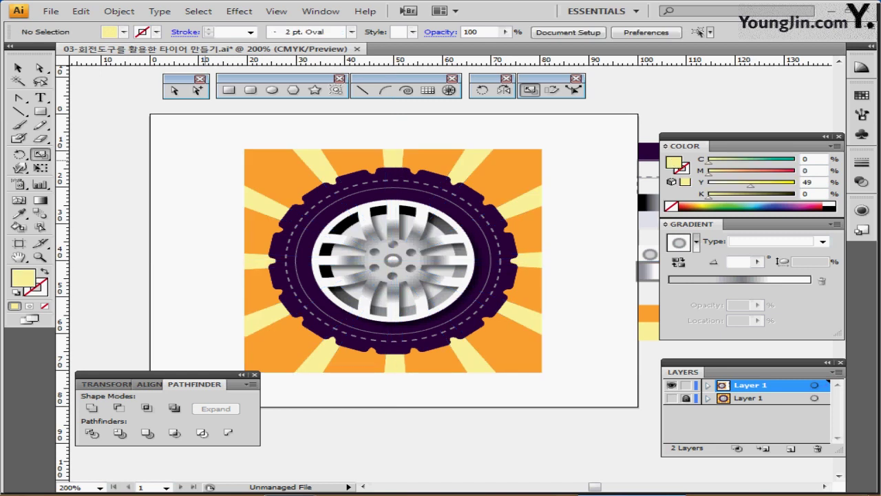
pyautogui.moveTo(357, 245); pyautogui.dragTo(353, 230)
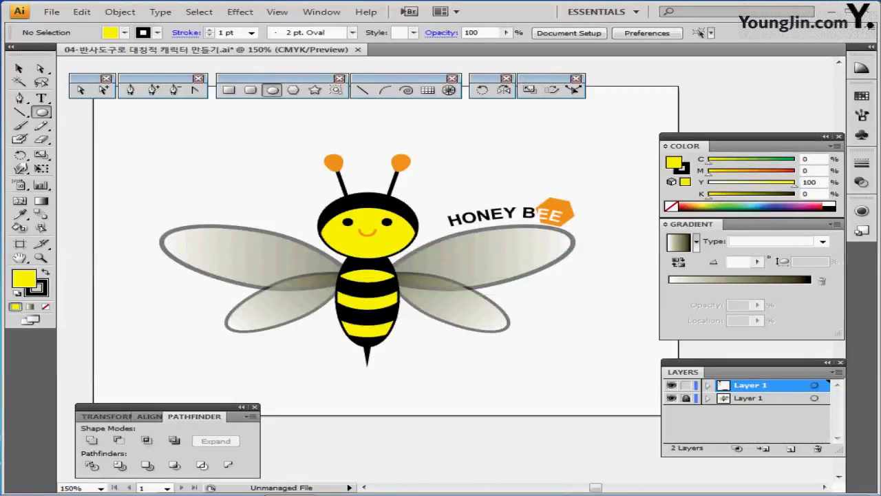
# Hide the locked layer with the finished honey bee and draw a yellow ellipse 17 mm wide and 36 mm high.
pyautogui.click(672, 398)
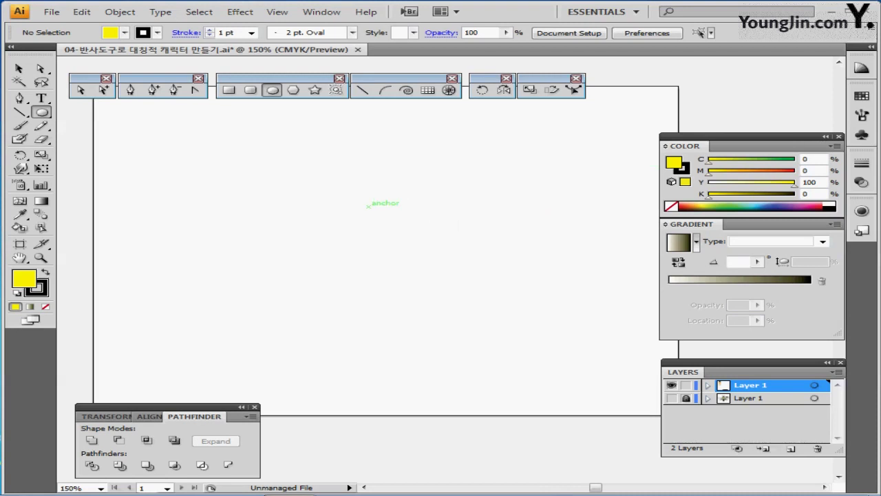
pyautogui.click(353, 216)
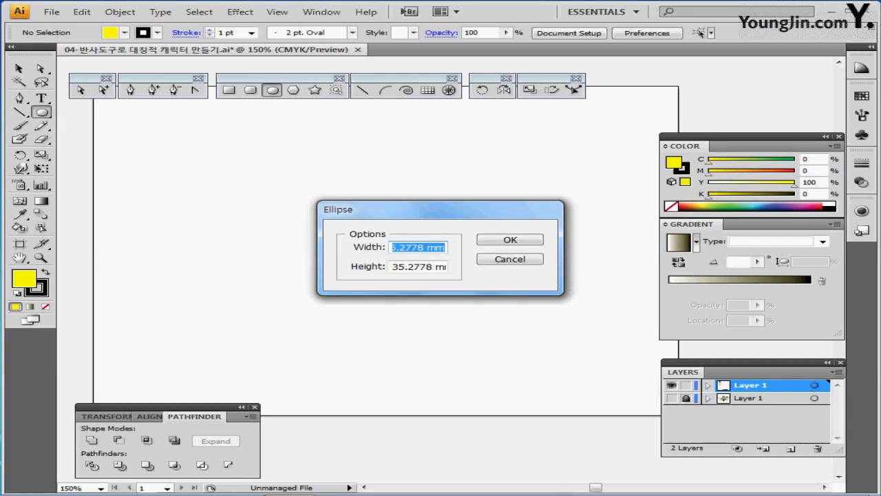
pyautogui.write('17')
pyautogui.press('Tab')
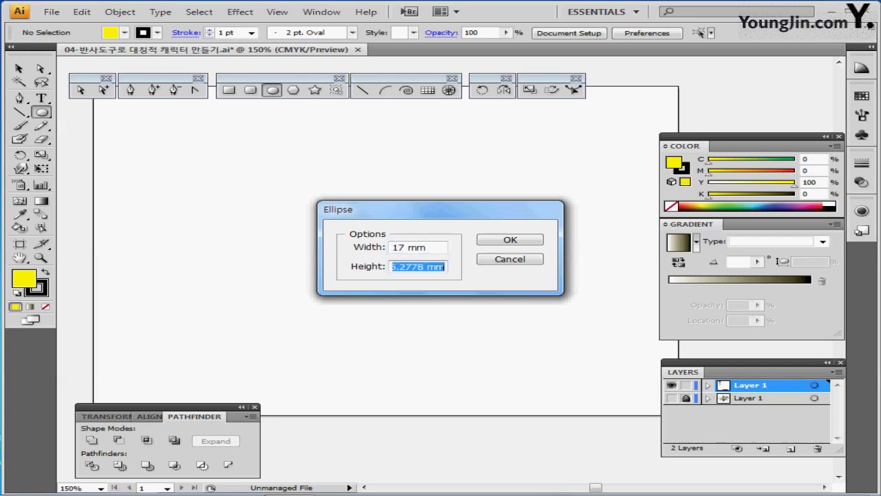
pyautogui.write('27')
pyautogui.press('Return')
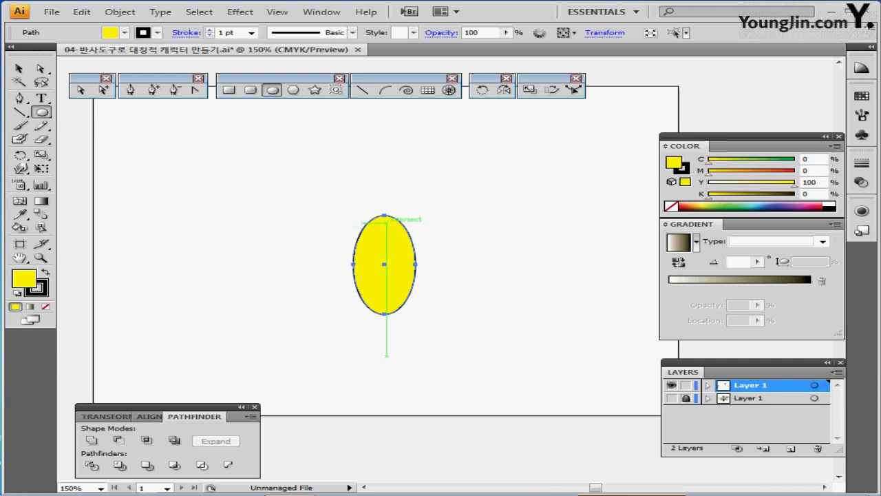
# Draw a second, flat ellipse 22 mm wide over the yellow one and remove its fill.
pyautogui.click(385, 221)
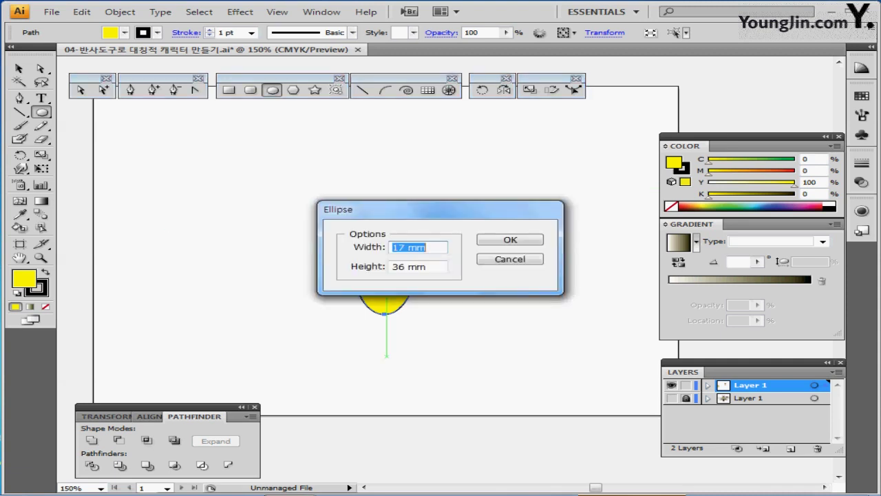
pyautogui.write('22')
pyautogui.press('Tab')
pyautogui.write('14')
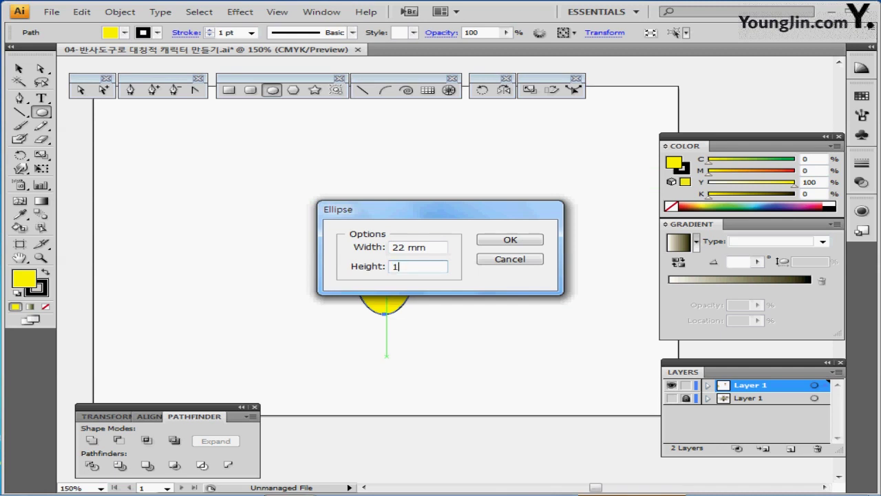
pyautogui.press('Return')
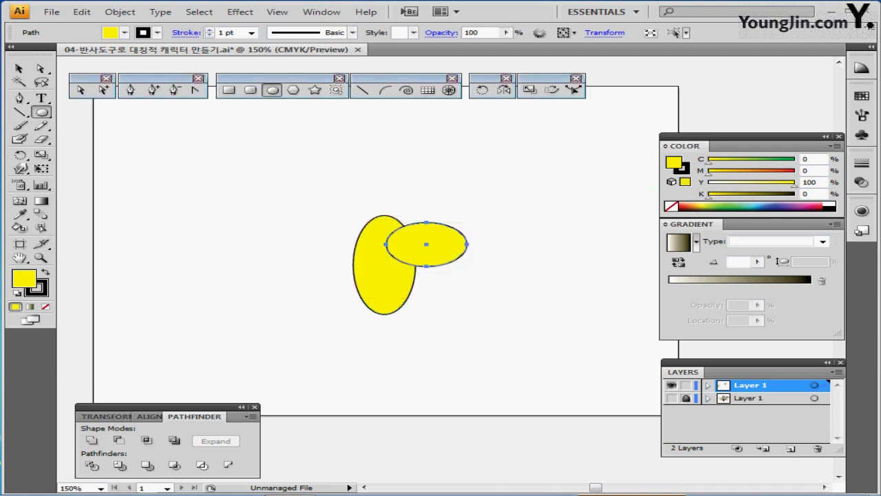
pyautogui.click(45, 307)
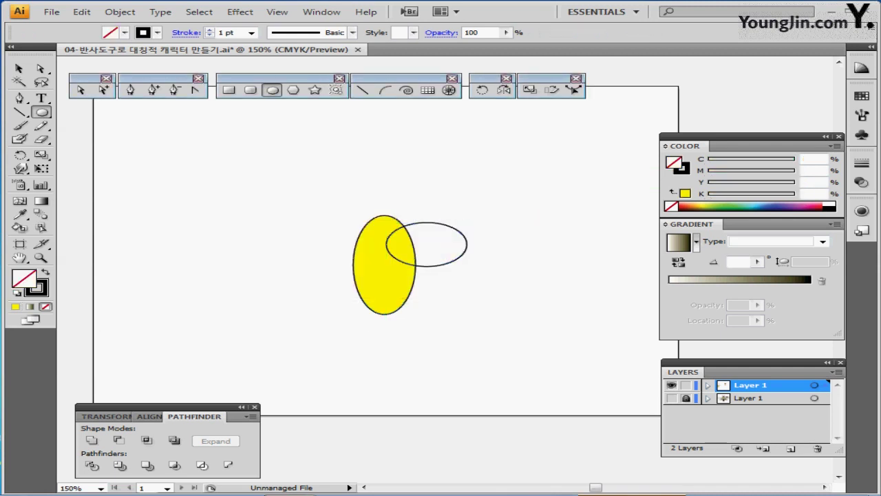
# Align both ellipses on their horizontal centres and move the unfilled one straight up over the yellow ellipse's top end.
pyautogui.hotkey('ctrl', 'a')
pyautogui.click(149, 417)
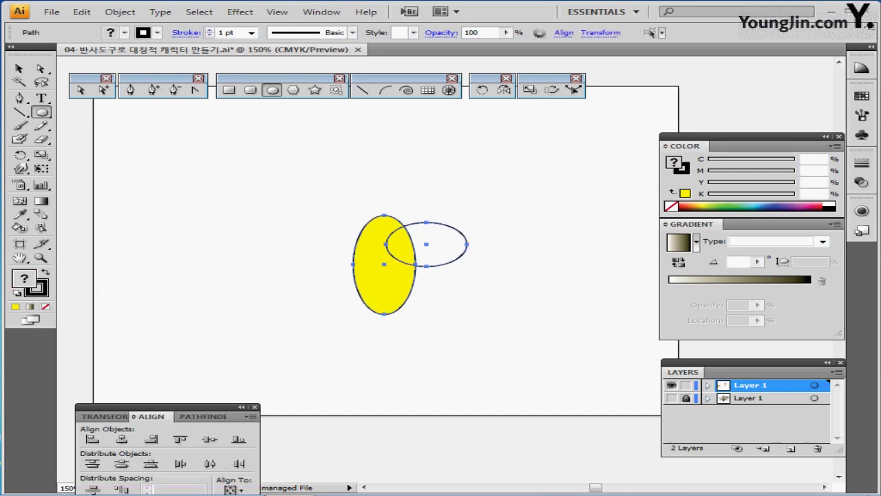
pyautogui.click(122, 438)
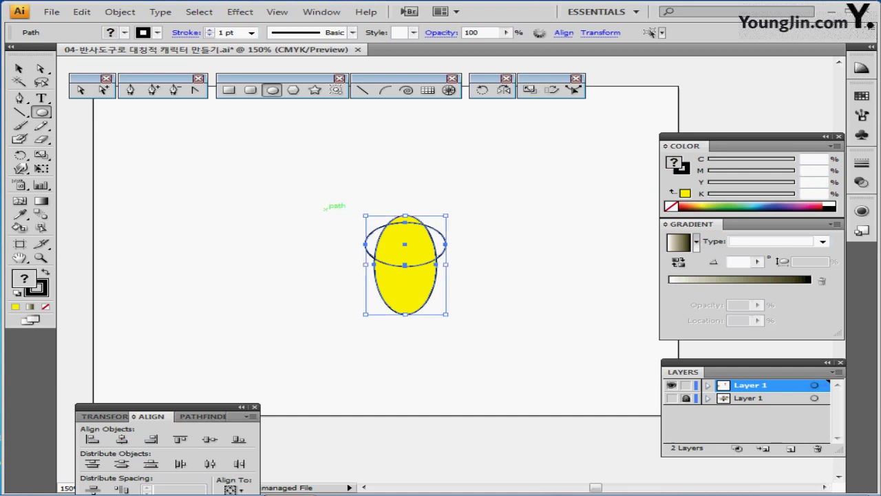
pyautogui.click(335, 204)
pyautogui.moveTo(404, 265); pyautogui.dragTo(405, 245)
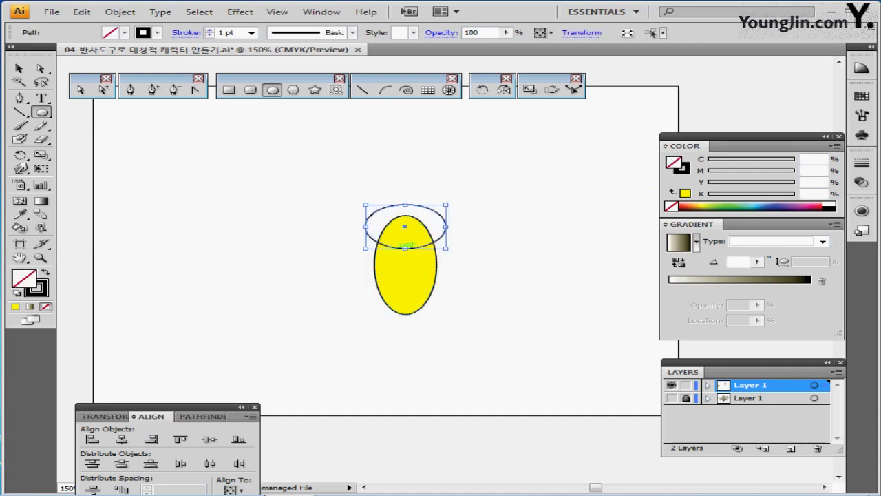
pyautogui.click(338, 199)
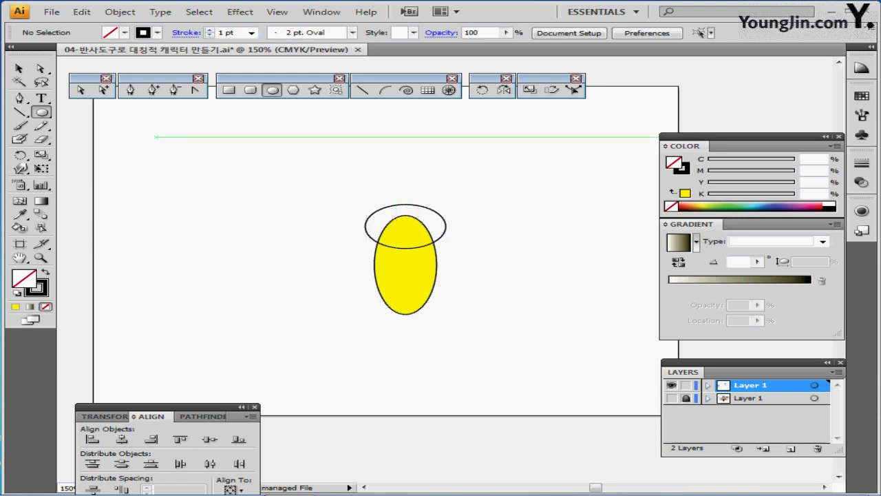
# Delete the top anchor point of the unfilled ellipse to leave only its lower arc.
pyautogui.click(40, 68)
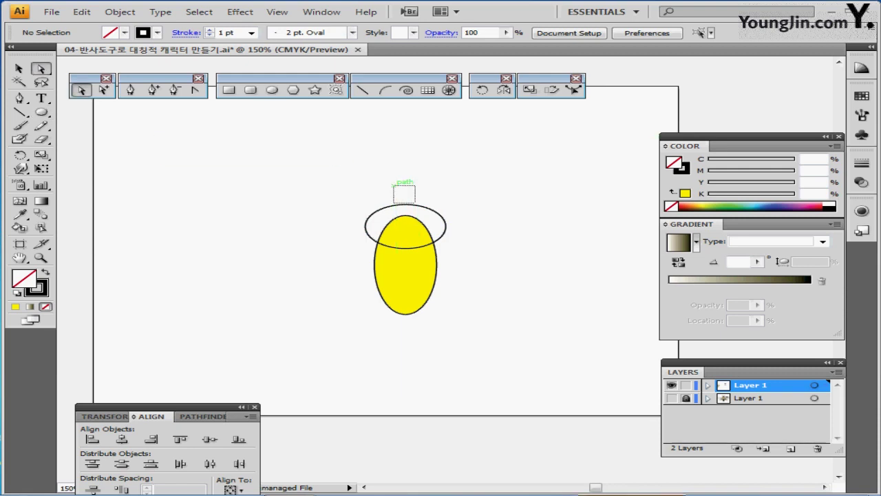
pyautogui.click(405, 204)
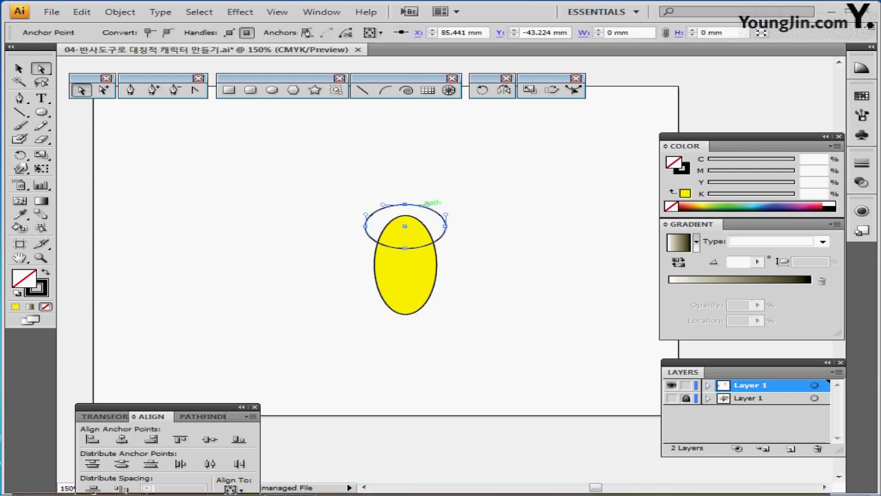
pyautogui.press('Delete')
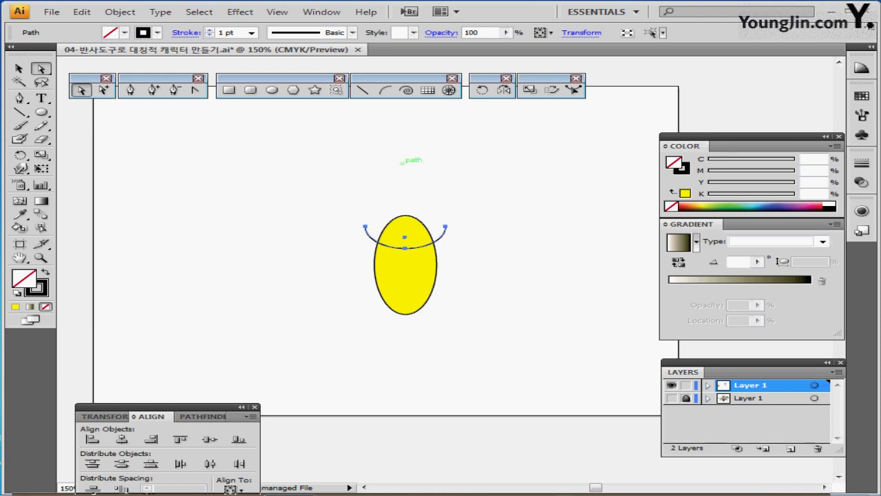
# Copy the arc down the yellow ellipse with a 0 mm horizontal and -5 mm vertical move, and repeat the copy three more times.
pyautogui.doubleClick(41, 69)
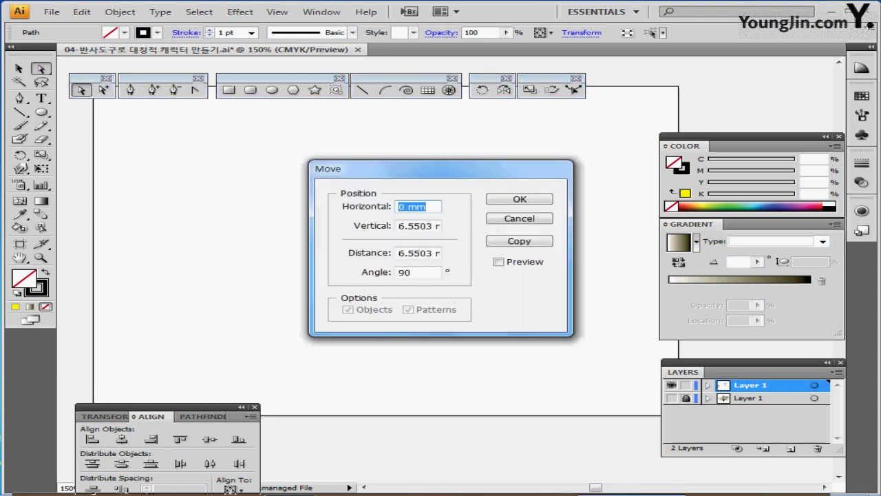
pyautogui.write('0')
pyautogui.press('Tab')
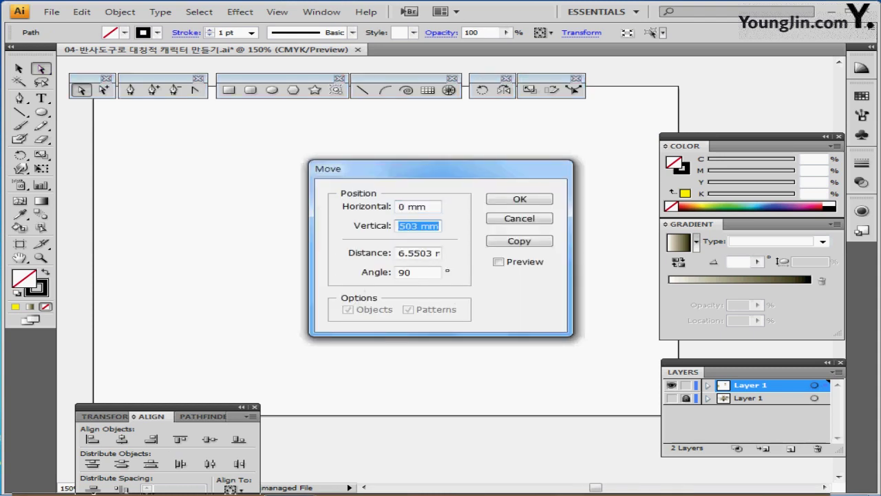
pyautogui.write('-5')
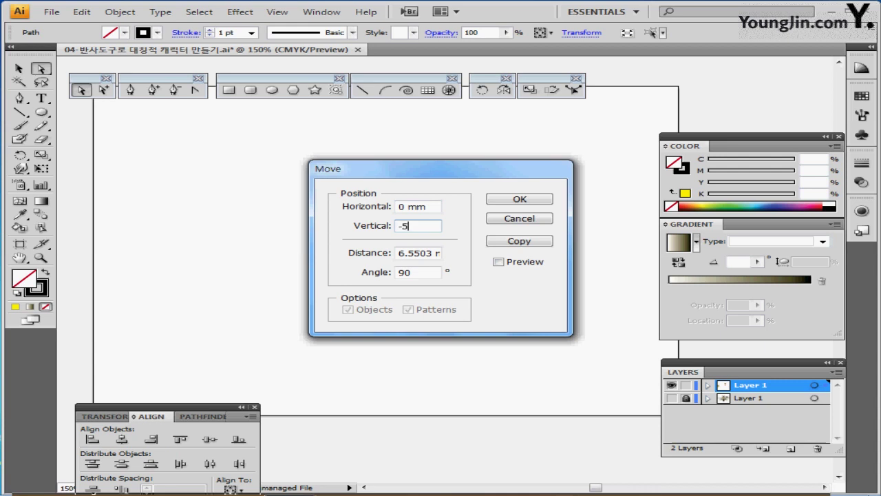
pyautogui.press('Tab')
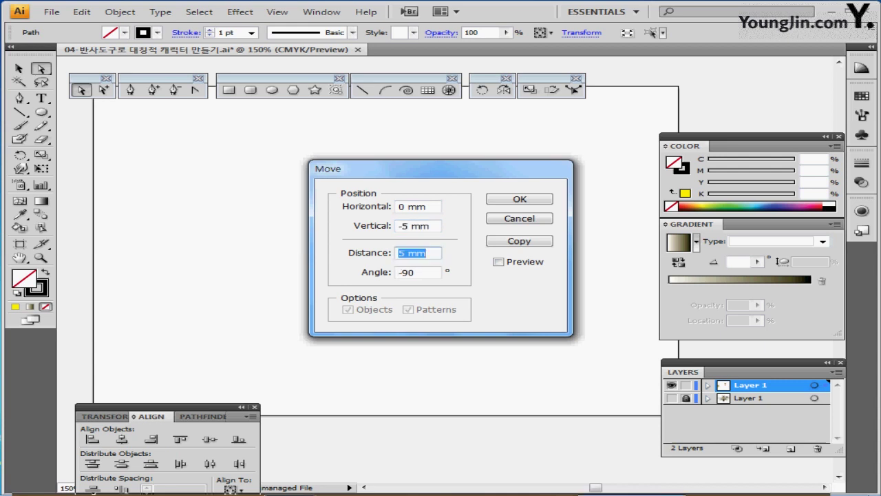
pyautogui.moveTo(440, 169); pyautogui.dragTo(181, 116)
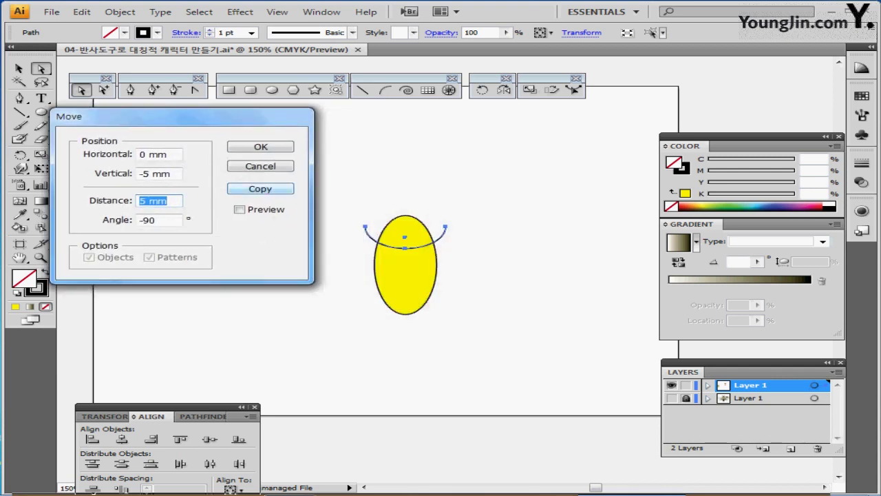
pyautogui.click(260, 188)
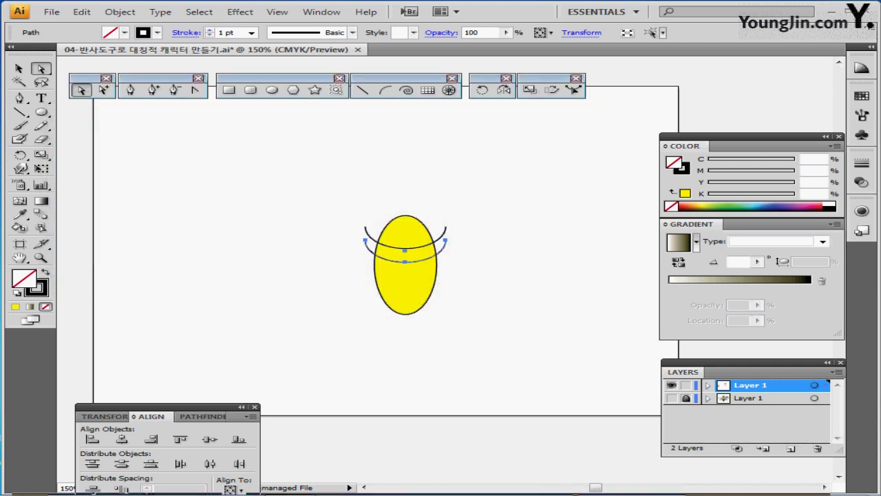
pyautogui.hotkey('ctrl', 'd')
pyautogui.hotkey('ctrl', 'd')
pyautogui.hotkey('ctrl', 'd')
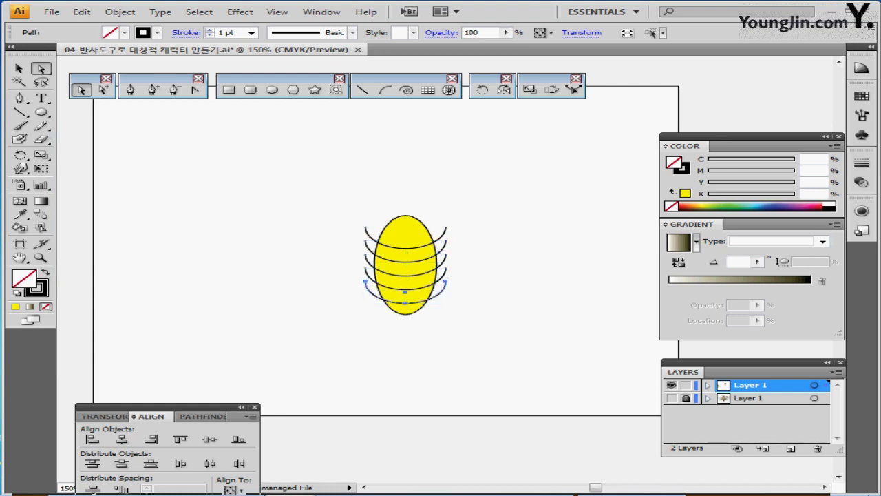
# Reflect a copy of the topmost arc across the horizontal axis.
pyautogui.press('v')
pyautogui.click(447, 230)
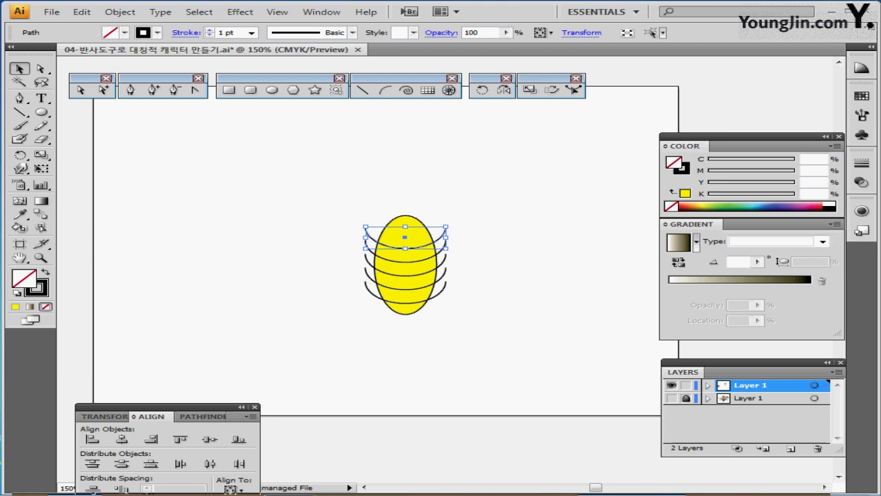
pyautogui.doubleClick(503, 90)
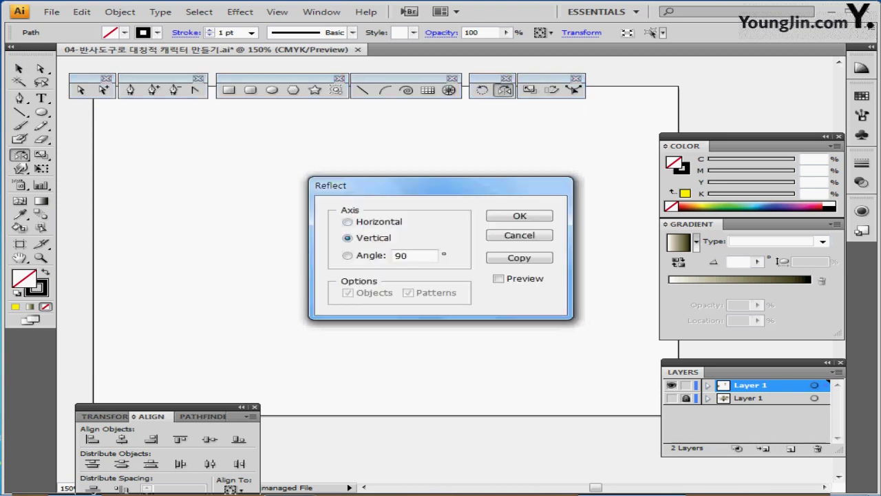
pyautogui.click(347, 222)
pyautogui.moveTo(372, 185); pyautogui.dragTo(152, 108)
pyautogui.click(299, 180)
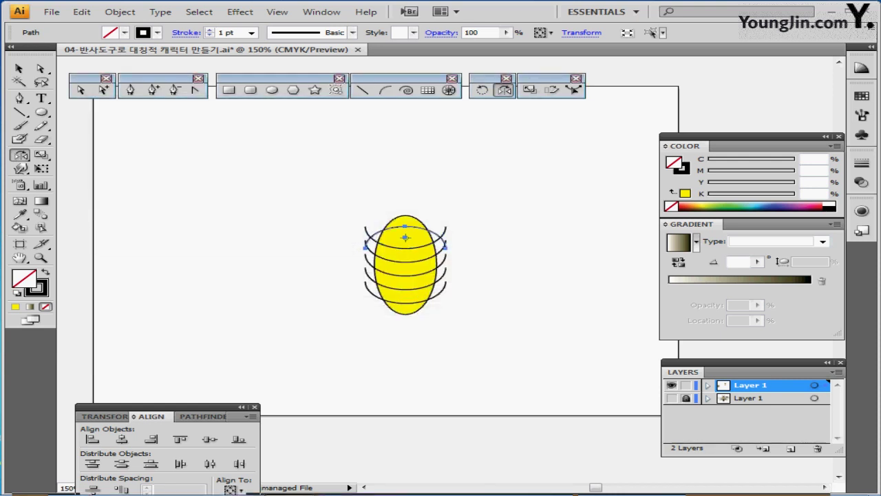
# Nudge the reflected arc slightly down so it crosses the topmost arc inside the yellow ellipse.
pyautogui.press('Down')
pyautogui.press('Down')
pyautogui.press('Down')
pyautogui.press('Down')
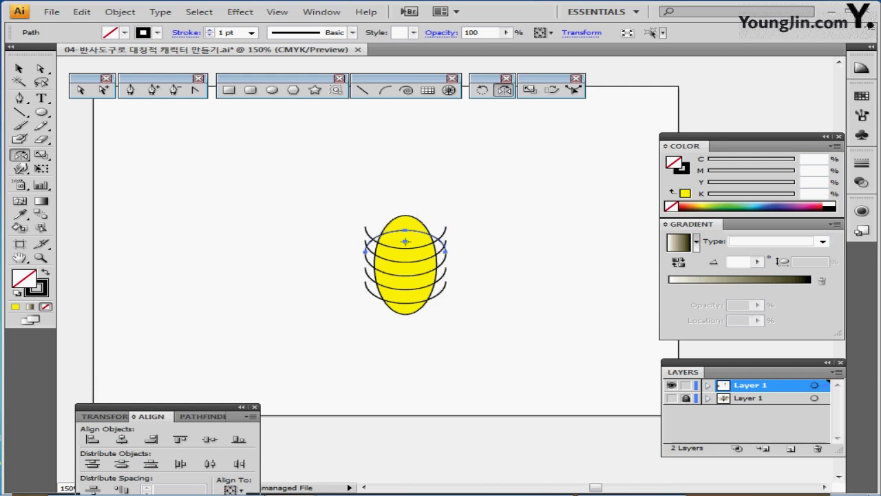
pyautogui.press('Down')
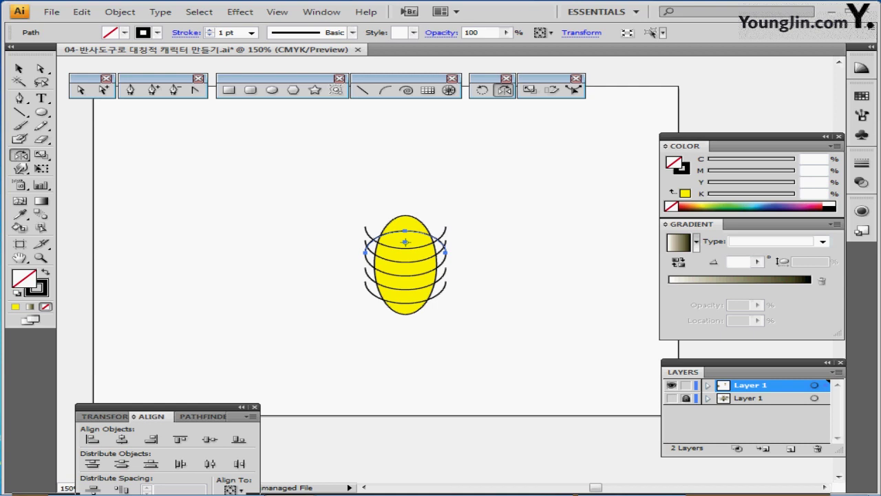
pyautogui.press('Down')
pyautogui.press('Down')
# Divide the yellow ellipse along all the overlapping arcs with the Pathfinder Divide operation.
pyautogui.moveTo(314, 176); pyautogui.dragTo(504, 360)
pyautogui.moveTo(314, 360); pyautogui.dragTo(313, 360)
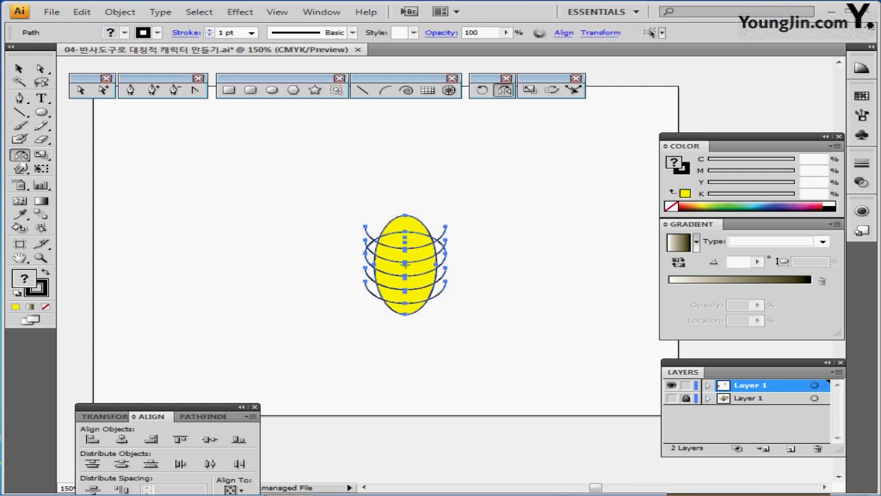
pyautogui.moveTo(173, 407); pyautogui.dragTo(198, 361)
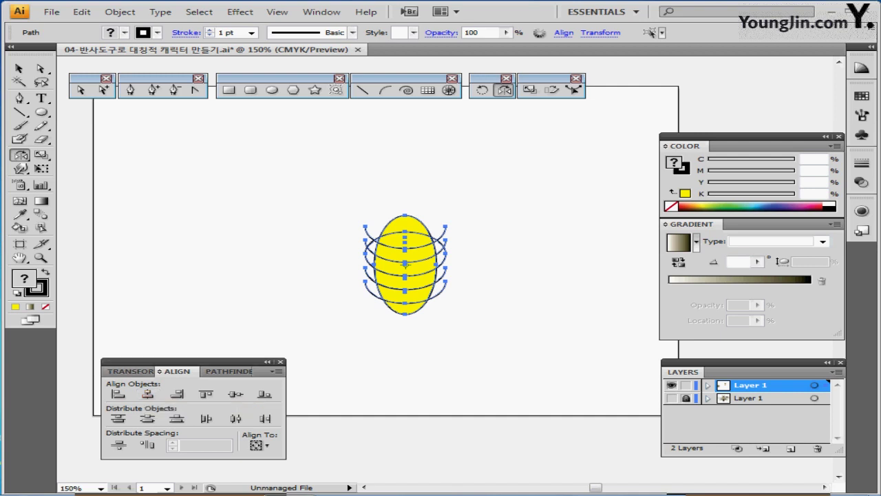
pyautogui.hotkey('ctrl', '+')
pyautogui.hotkey('ctrl', '+')
pyautogui.moveTo(373, 238); pyautogui.dragTo(413, 246)
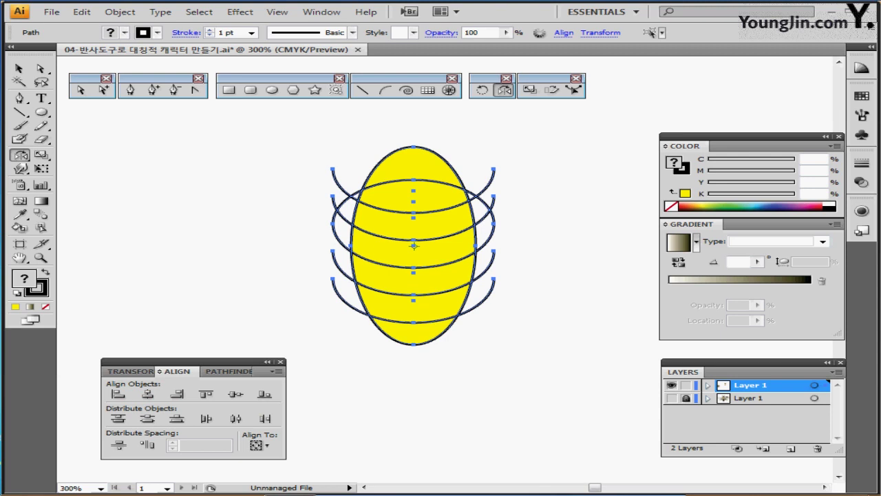
pyautogui.click(227, 371)
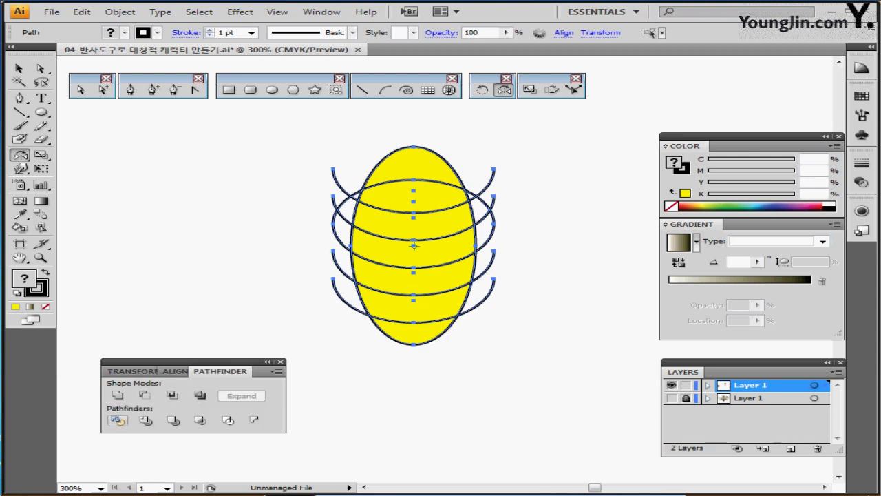
pyautogui.click(117, 421)
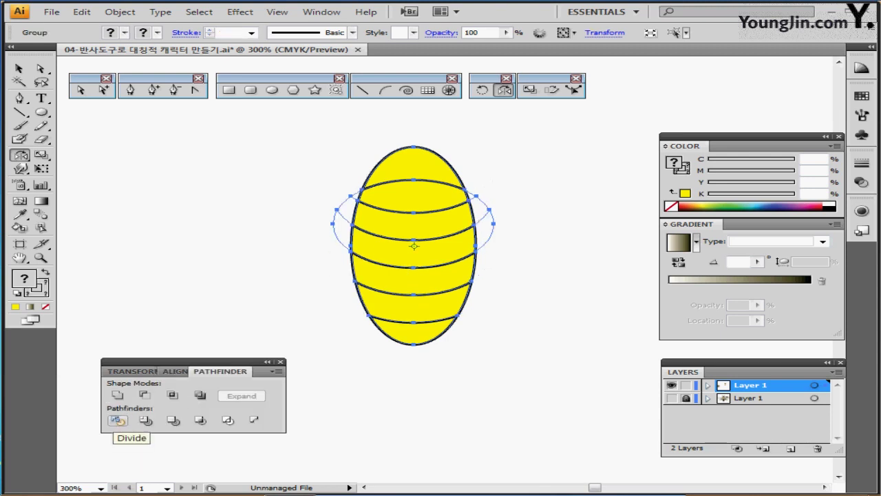
# Isolate the divided group and delete the leftover pieces outside both sides of the yellow body.
pyautogui.press('ctrl')
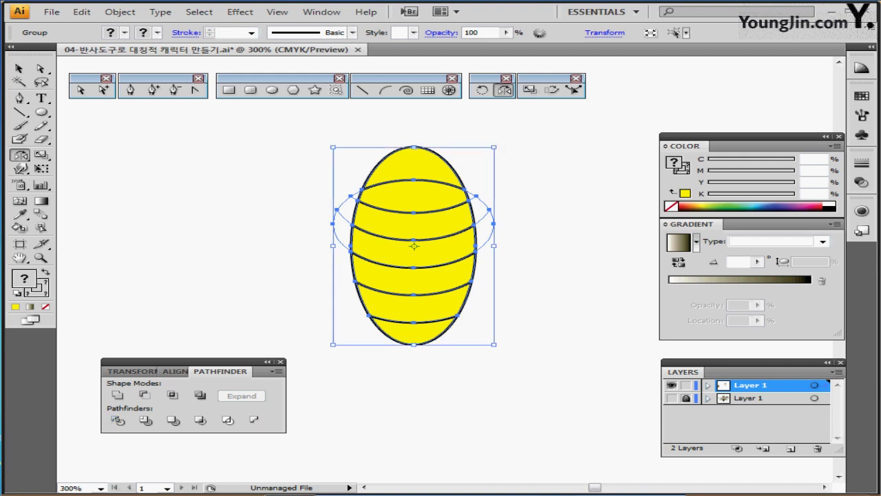
pyautogui.click(562, 32)
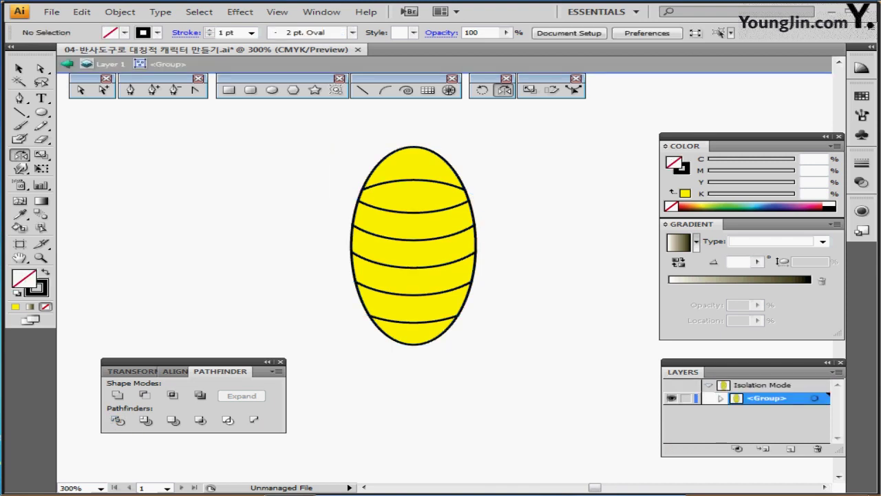
pyautogui.moveTo(285, 153); pyautogui.dragTo(344, 305)
pyautogui.moveTo(518, 163); pyautogui.dragTo(486, 296)
pyautogui.press('Delete')
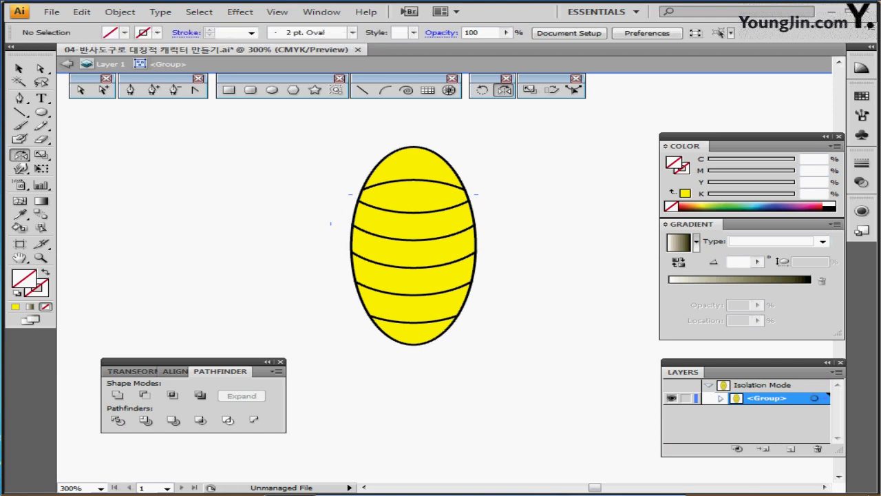
# Fill the first, third, fifth and seventh bands of the body with black to form alternating stripes.
pyautogui.click(414, 165)
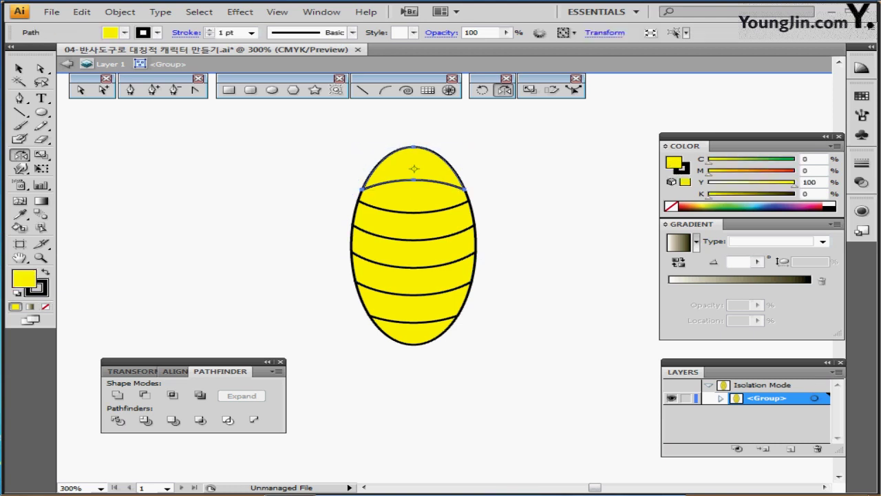
pyautogui.keyDown('ctrl'); pyautogui.keyDown('shift'); pyautogui.click(414, 254); pyautogui.keyUp('shift'); pyautogui.keyUp('ctrl')
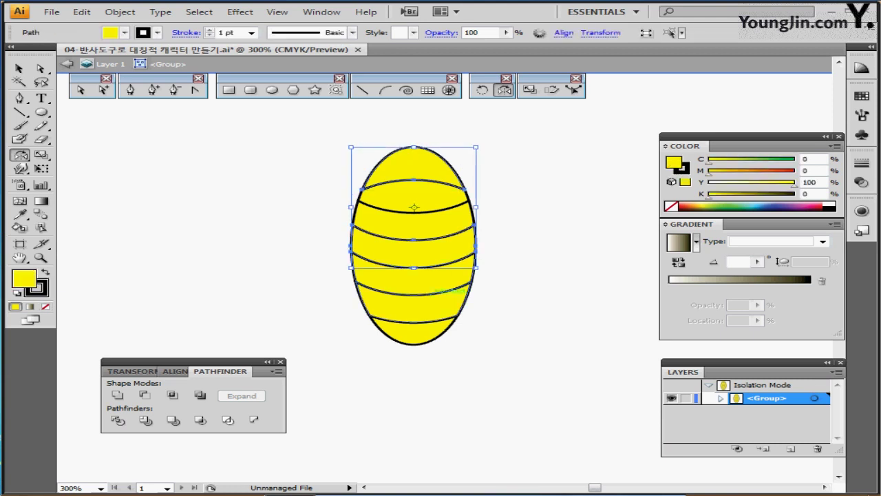
pyautogui.keyDown('ctrl'); pyautogui.click(525, 276); pyautogui.keyUp('ctrl')
pyautogui.keyDown('ctrl'); pyautogui.click(414, 165); pyautogui.keyUp('ctrl')
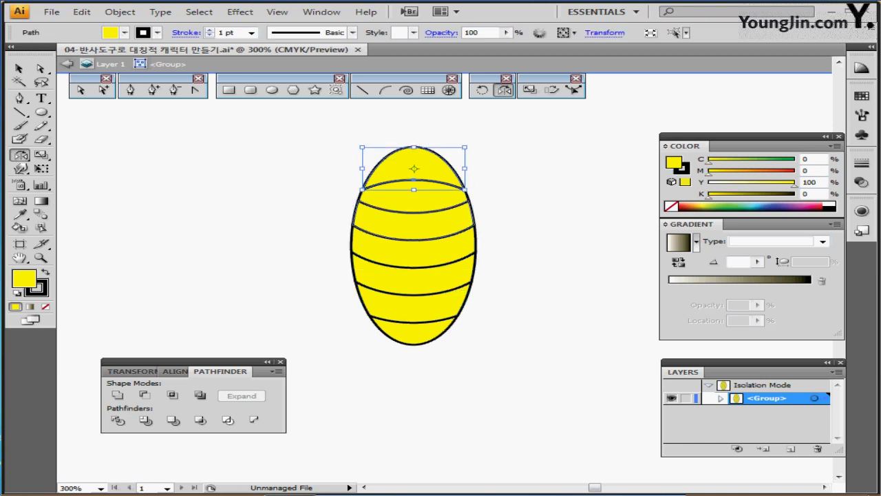
pyautogui.keyDown('ctrl'); pyautogui.keyDown('shift'); pyautogui.click(419, 226); pyautogui.keyUp('shift'); pyautogui.keyUp('ctrl')
pyautogui.keyDown('ctrl'); pyautogui.keyDown('shift'); pyautogui.click(466, 271); pyautogui.keyUp('shift'); pyautogui.keyUp('ctrl')
pyautogui.keyDown('ctrl'); pyautogui.keyDown('shift'); pyautogui.click(427, 333); pyautogui.keyUp('shift'); pyautogui.keyUp('ctrl')
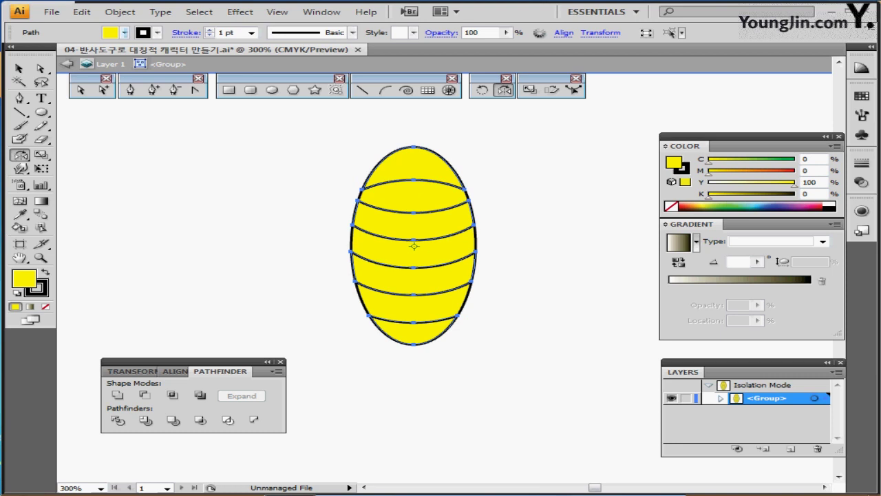
pyautogui.click(125, 33)
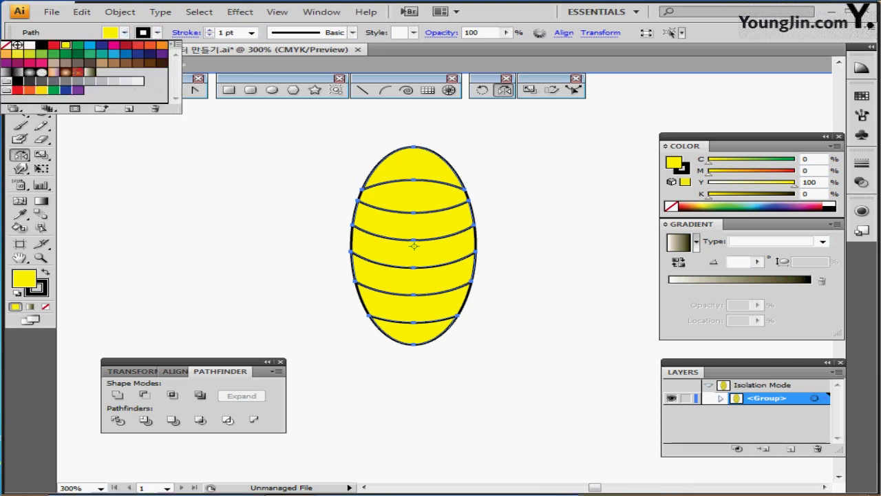
pyautogui.click(41, 44)
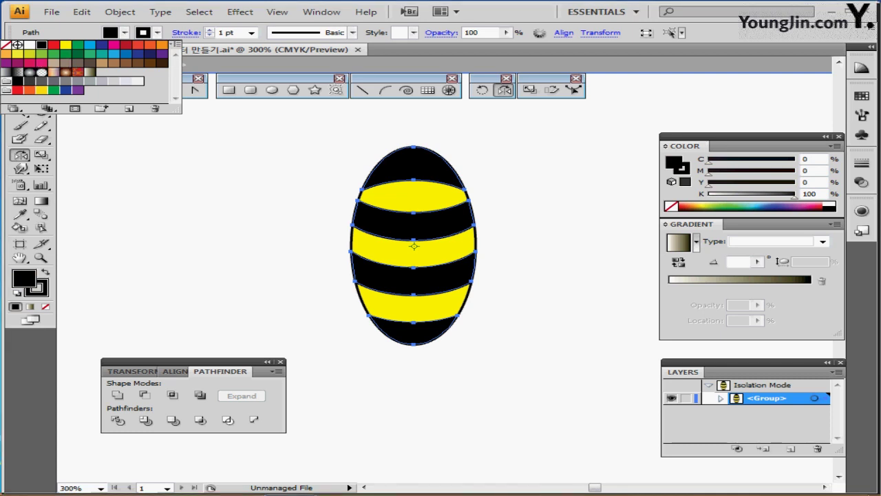
pyautogui.hotkey('ctrl', 'shift', 'a')
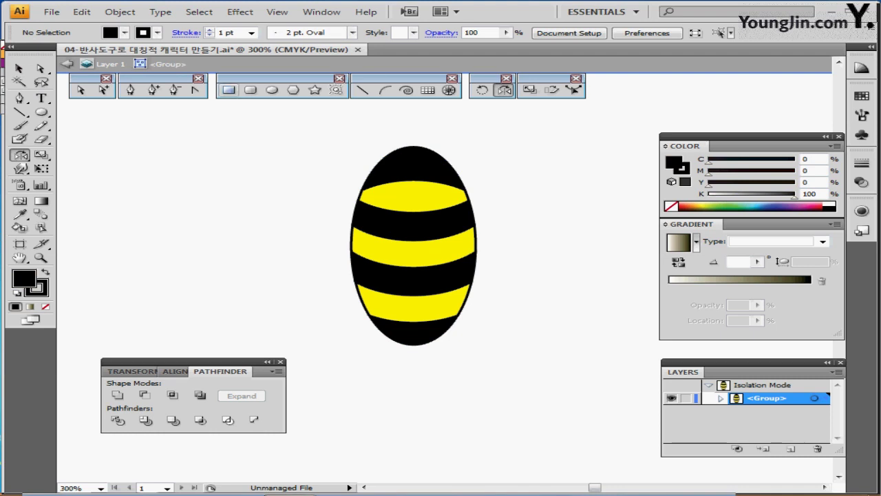
# Leave the isolated group and create a 3-sided polygon with a 3 mm radius at the body's lower left.
pyautogui.click(293, 90)
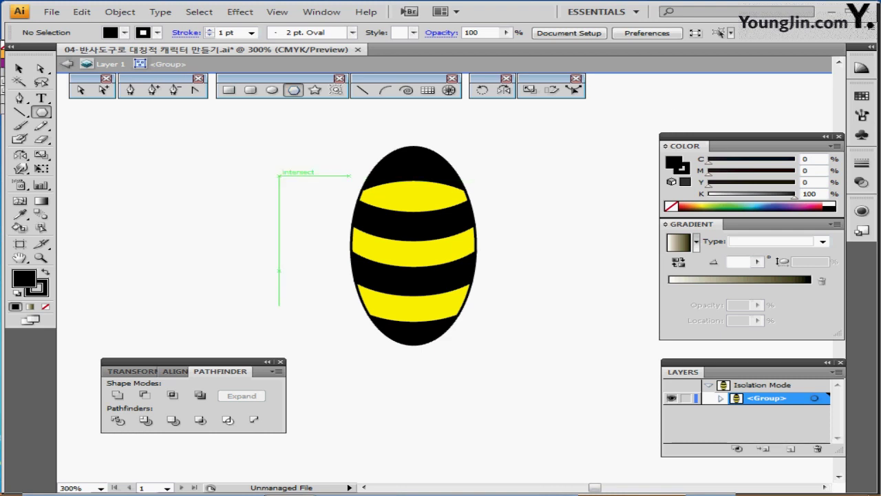
pyautogui.press('Escape')
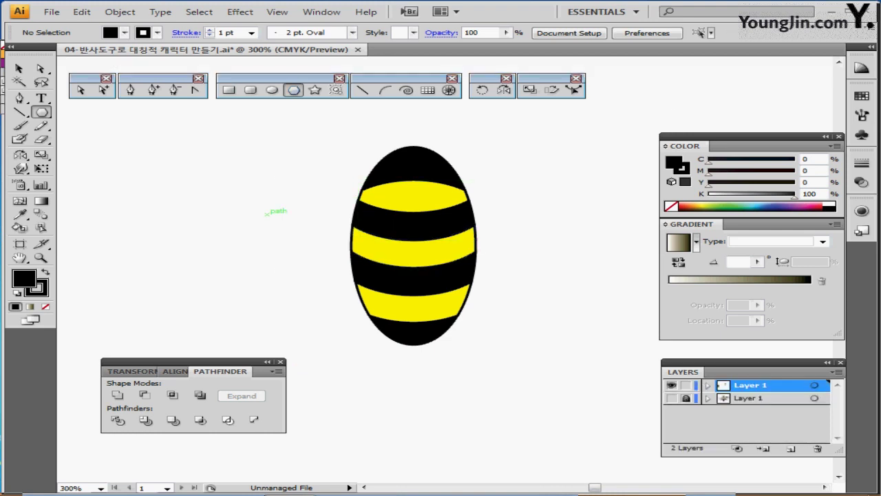
pyautogui.click(360, 343)
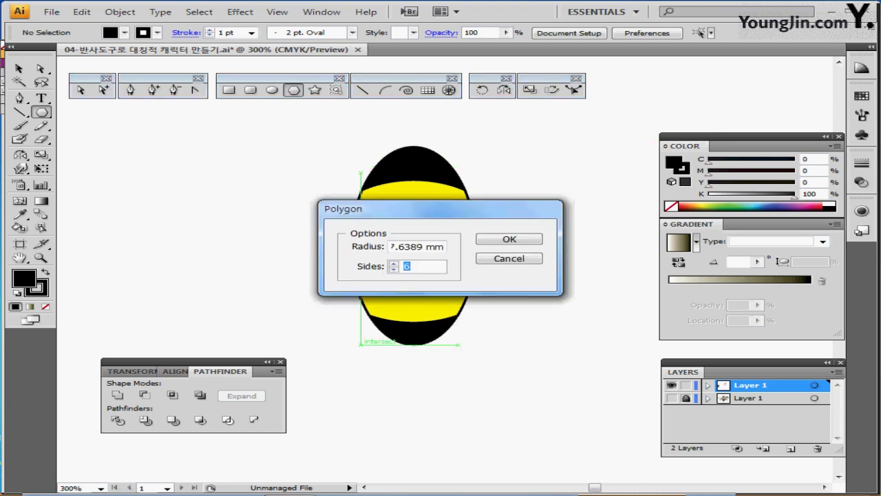
pyautogui.write('3')
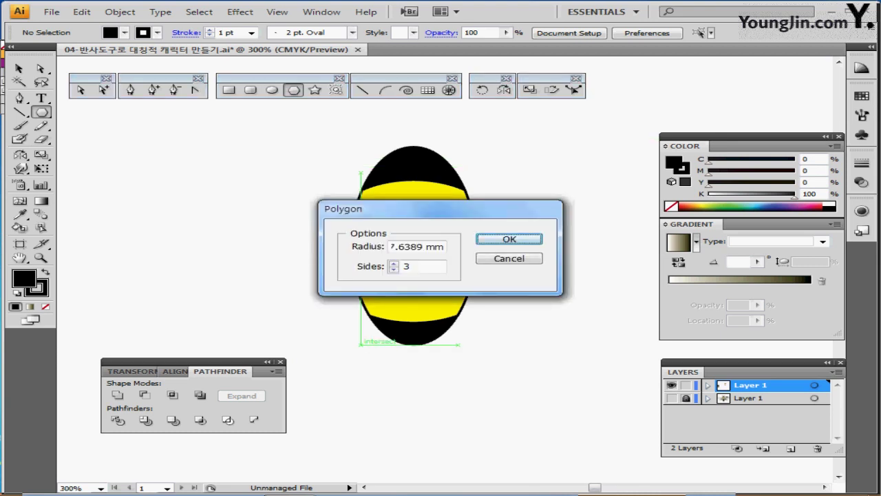
pyautogui.hotkey('shift', 'Tab')
pyautogui.write('3')
pyautogui.press('Return')
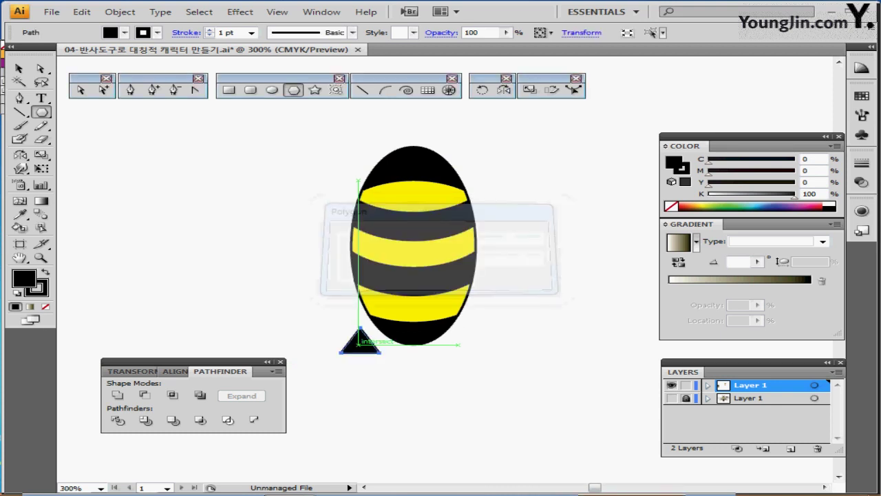
# Place the black triangle just below the striped body and narrow it into a slim stinger shape.
pyautogui.moveTo(359, 341); pyautogui.dragTo(400, 362)
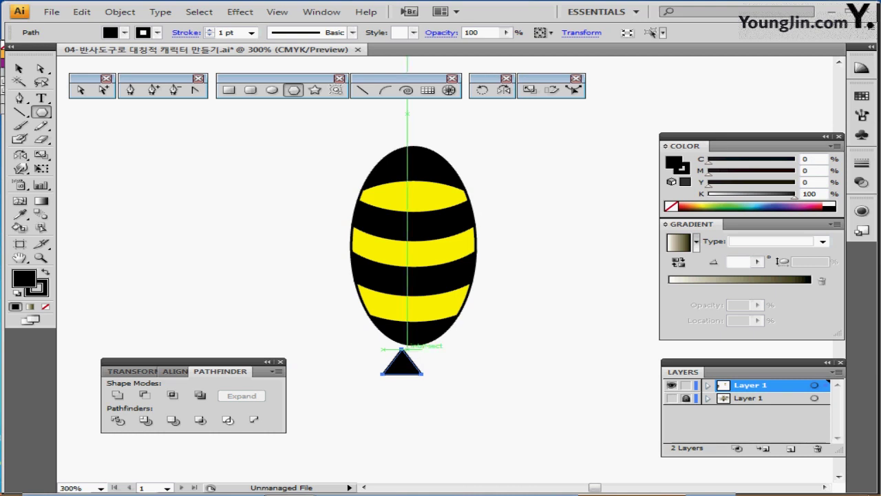
pyautogui.press('ctrl')
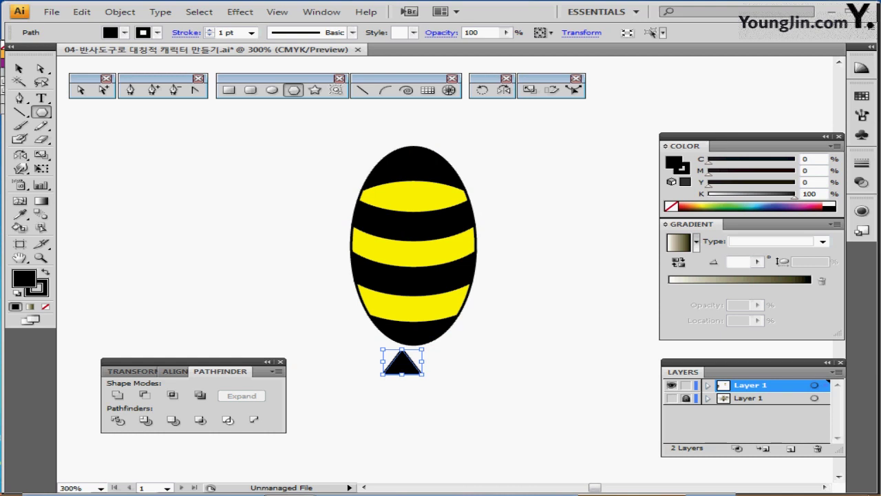
pyautogui.moveTo(423, 362); pyautogui.dragTo(406, 359)
pyautogui.hotkey('ctrl', 'shift', 'a')
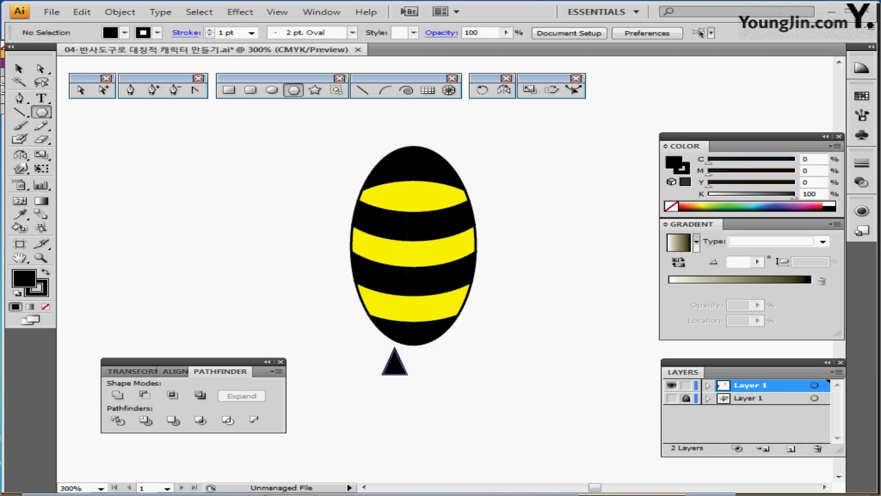
pyautogui.click(383, 372)
pyautogui.moveTo(407, 361); pyautogui.dragTo(398, 359)
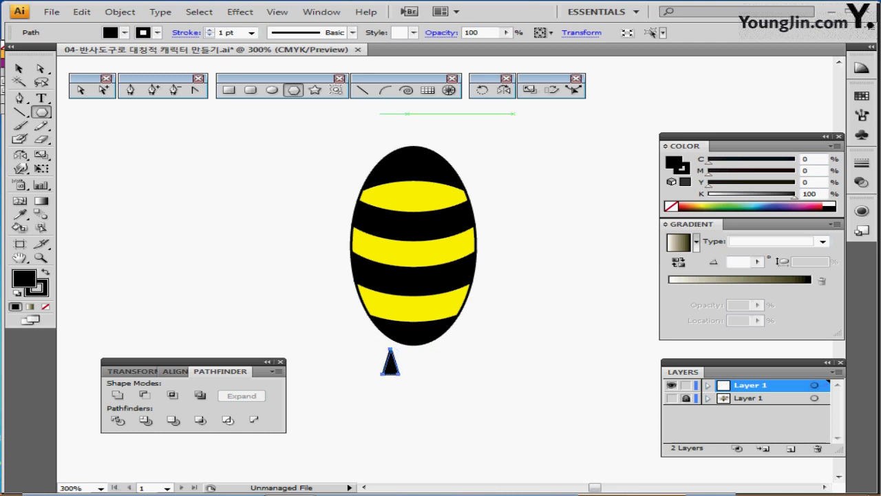
pyautogui.doubleClick(504, 91)
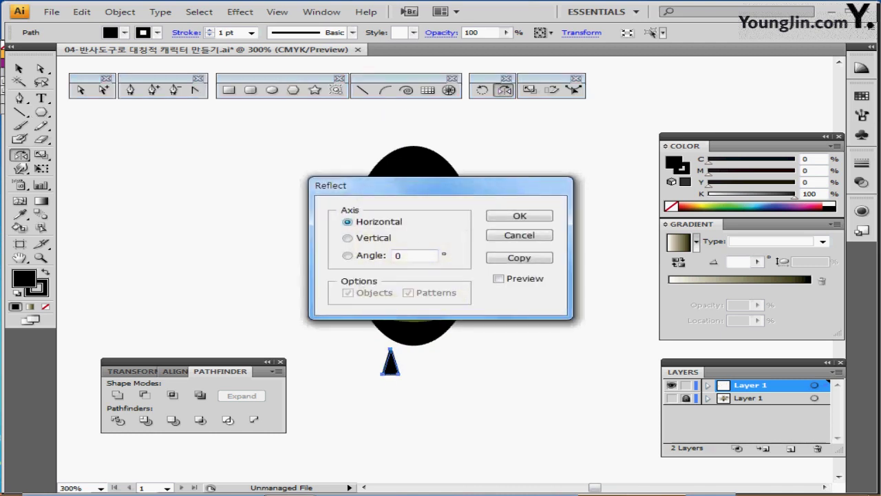
pyautogui.moveTo(475, 185); pyautogui.dragTo(504, 122)
pyautogui.click(548, 195)
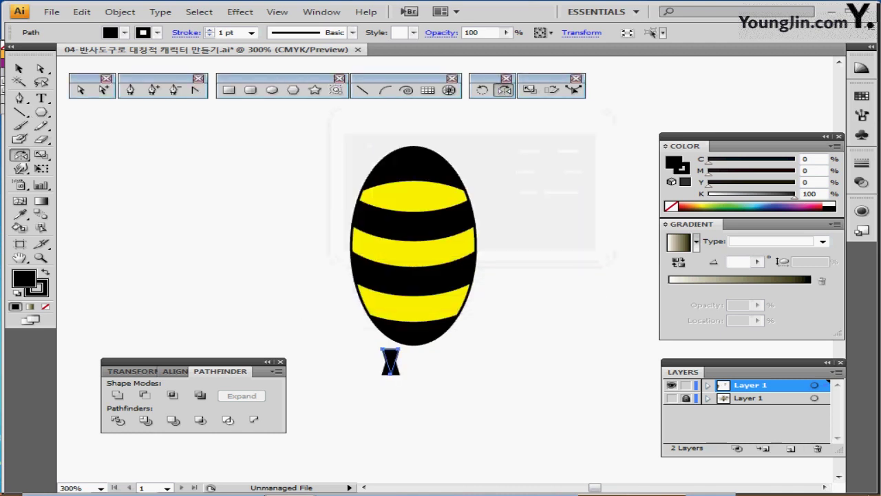
pyautogui.hotkey('ctrl', 'z')
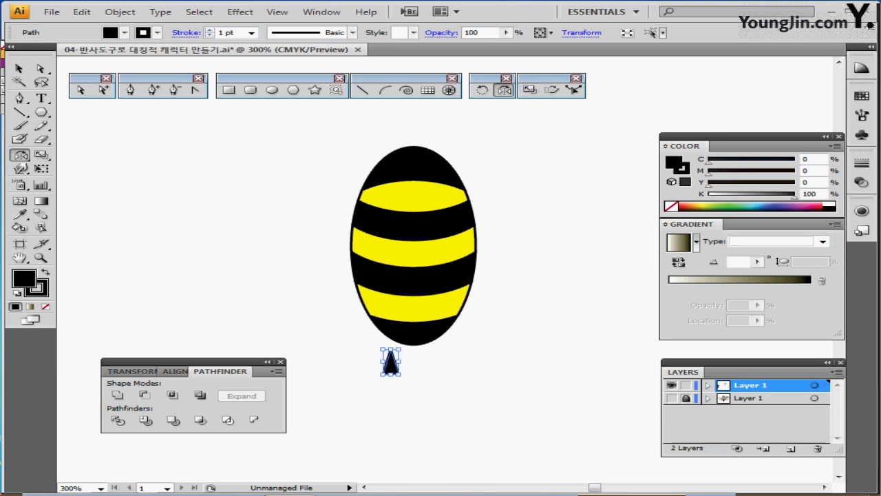
# Reflect the slim triangle across the horizontal axis and align it with the striped body by horizontal centers.
pyautogui.doubleClick(504, 90)
pyautogui.press('Return')
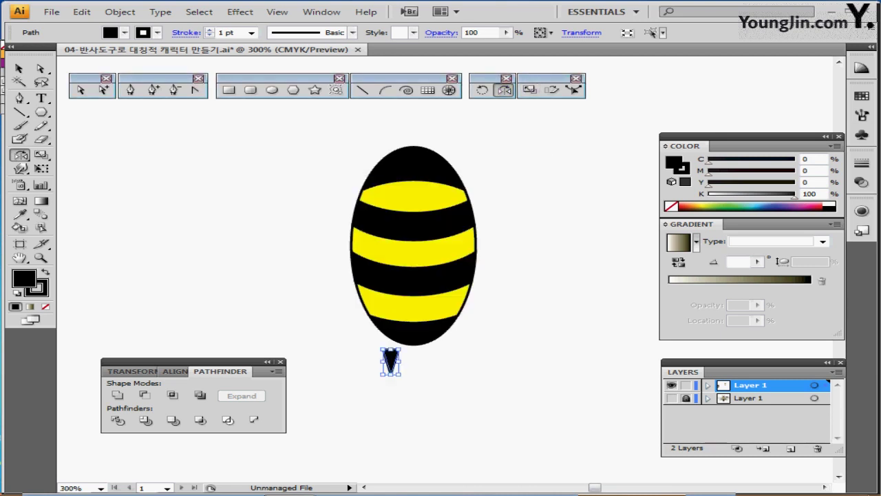
pyautogui.hotkey('ctrl', 'shift', 'a')
pyautogui.hotkey('ctrl', 'a')
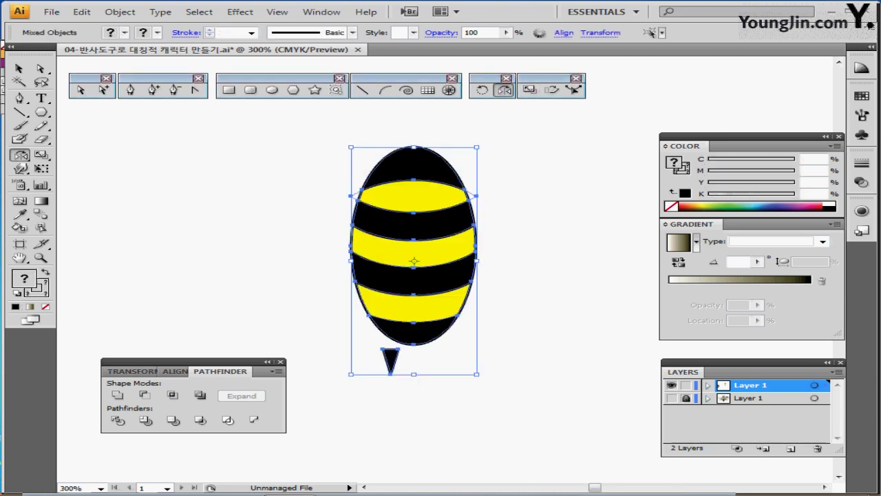
pyautogui.click(174, 371)
pyautogui.click(148, 394)
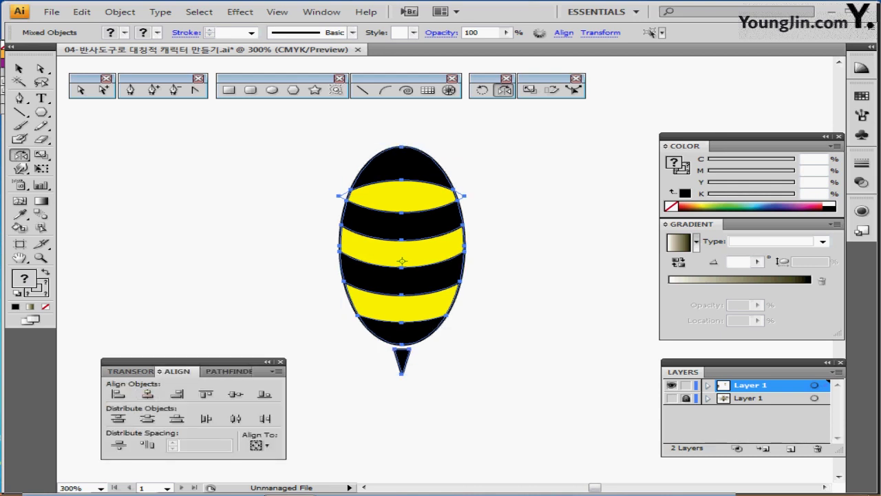
pyautogui.keyDown('ctrl'); pyautogui.click(202, 259); pyautogui.keyUp('ctrl')
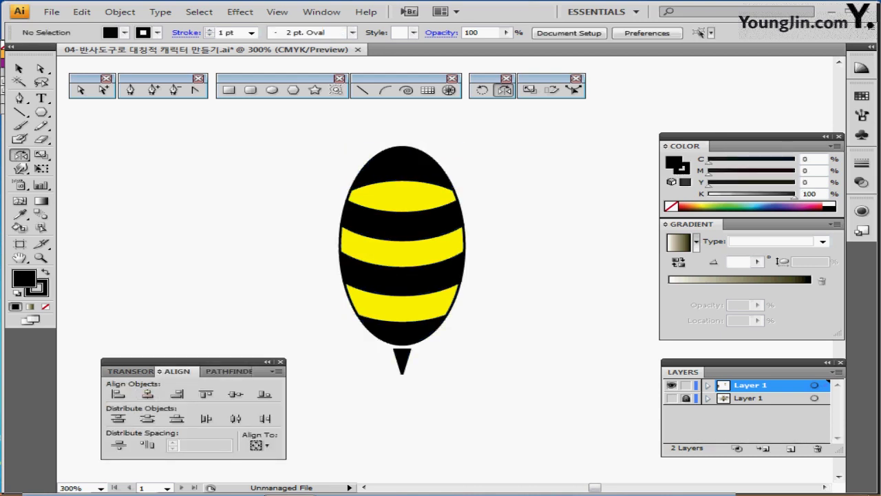
# Move the stinger triangle slightly up so its base meets the bottom of the striped body.
pyautogui.keyDown('ctrl'); pyautogui.click(405, 354); pyautogui.keyUp('ctrl')
pyautogui.moveTo(402, 359); pyautogui.dragTo(402, 355)
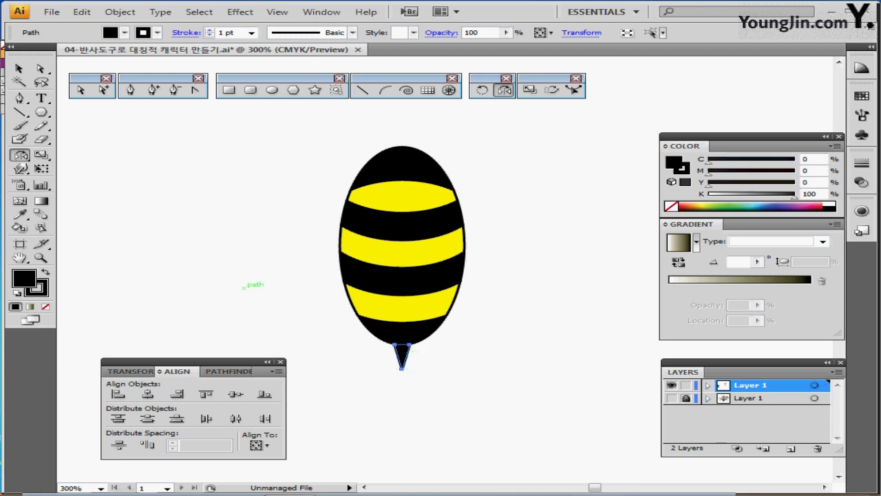
pyautogui.click(20, 69)
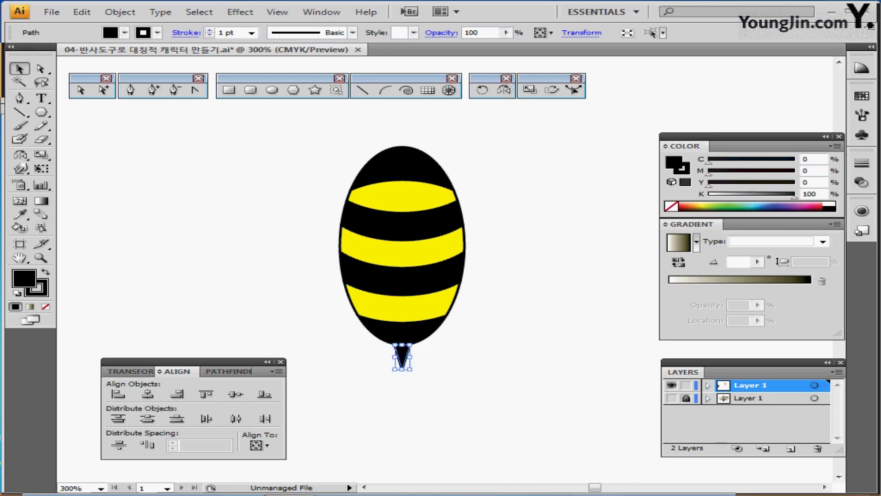
# Try to unite the stinger triangle with the body's lowest black band.
pyautogui.click(103, 89)
pyautogui.moveTo(368, 391); pyautogui.dragTo(413, 340)
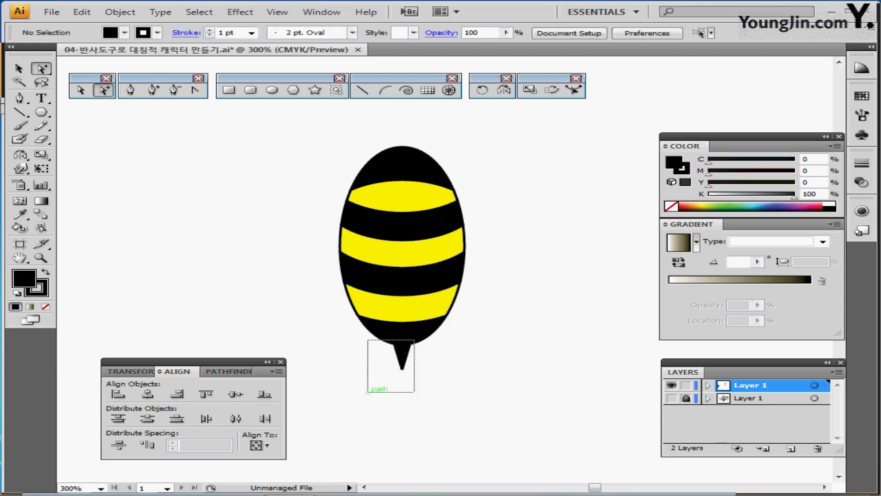
pyautogui.moveTo(413, 340); pyautogui.dragTo(415, 340)
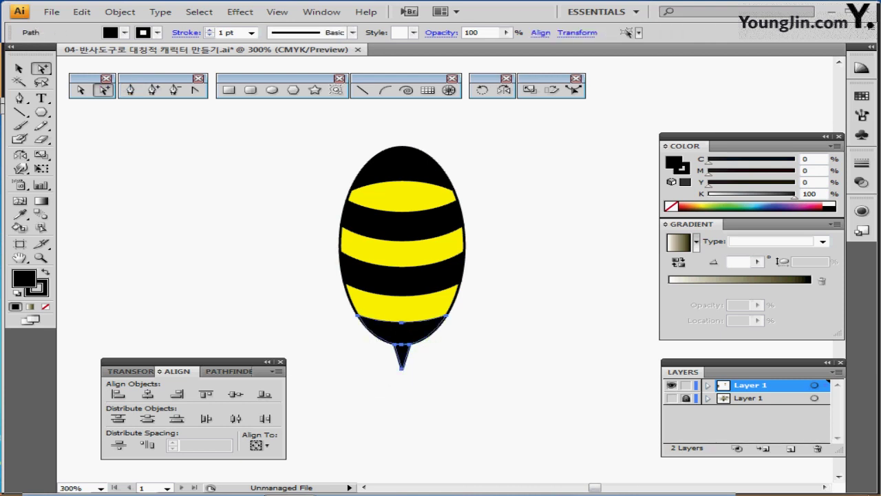
pyautogui.click(228, 372)
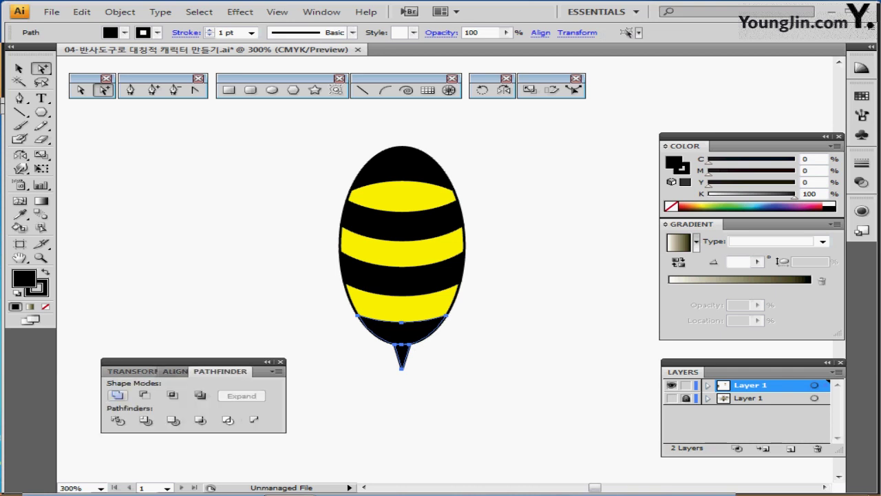
pyautogui.click(117, 395)
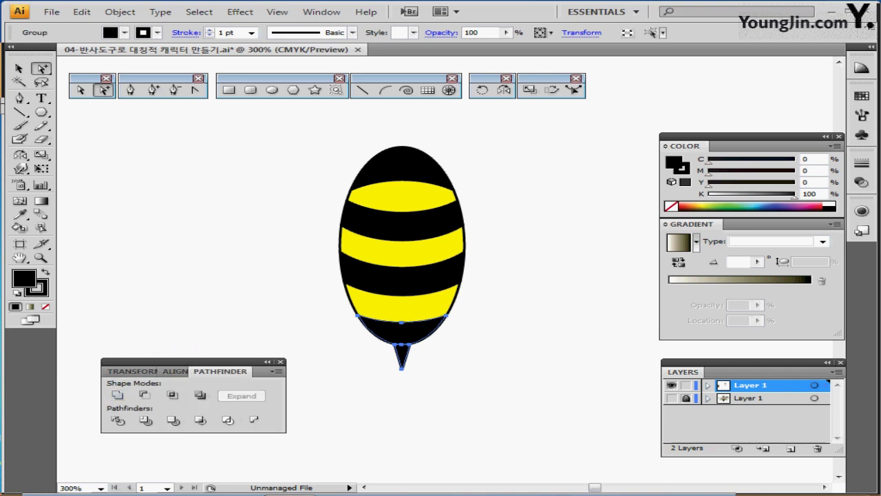
# Nudge the stinger triangle up so it overlaps the body's lowest black band, and unite the two shapes.
pyautogui.click(377, 365)
pyautogui.click(402, 353)
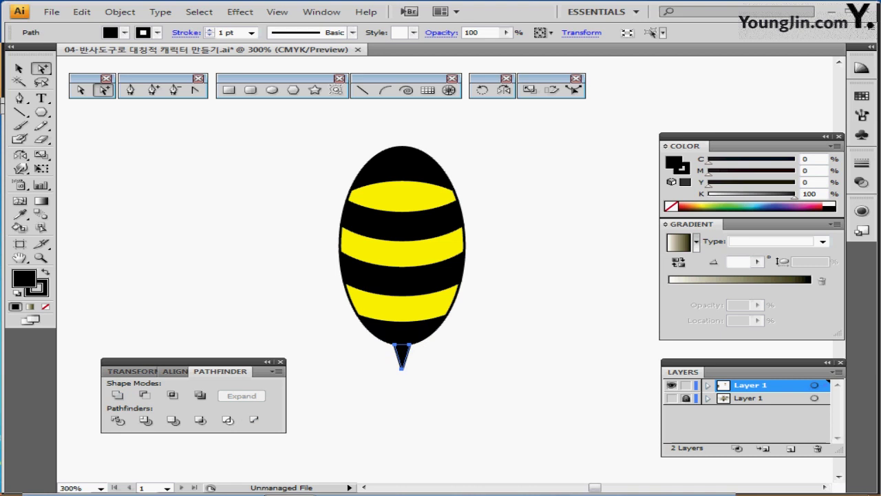
pyautogui.press('Up')
pyautogui.keyDown('shift'); pyautogui.click(402, 333); pyautogui.keyUp('shift')
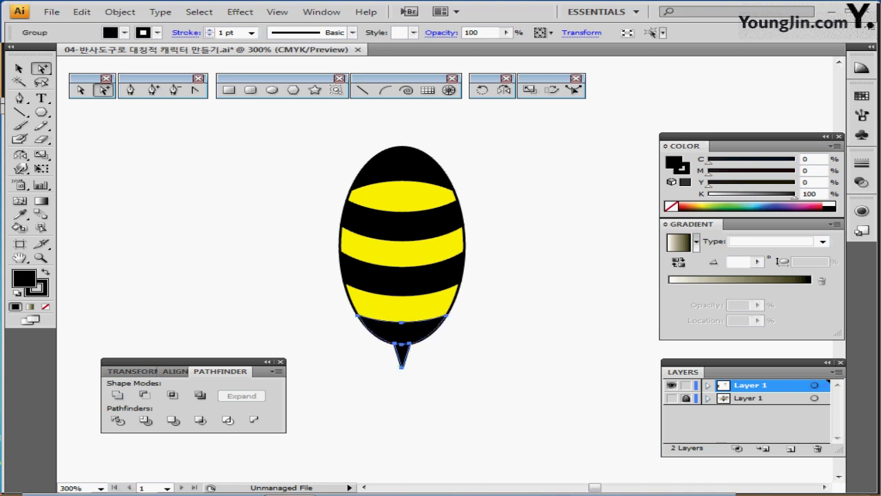
pyautogui.click(117, 395)
pyautogui.keyDown('ctrl'); pyautogui.click(502, 289); pyautogui.keyUp('ctrl')
# Delete the stray path pieces sticking out of the body on both sides of the uppermost yellow stripe.
pyautogui.keyDown('ctrl'); pyautogui.click(413, 251); pyautogui.keyUp('ctrl')
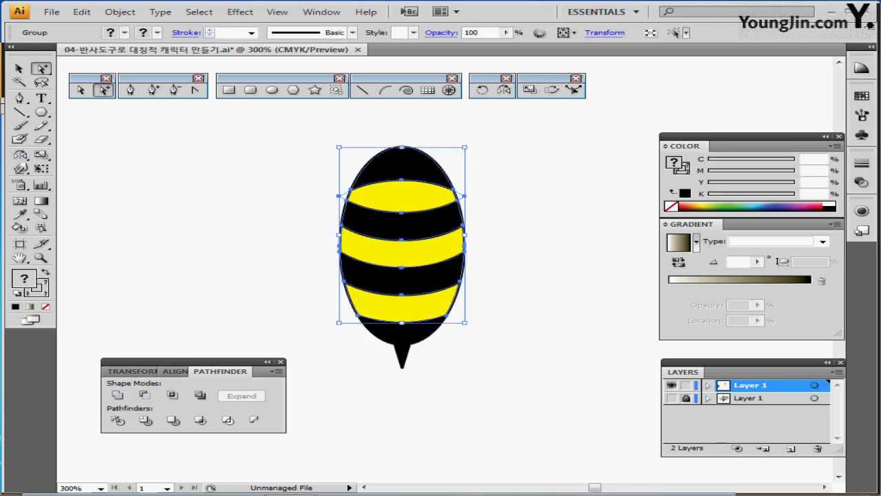
pyautogui.keyDown('ctrl'); pyautogui.keyDown('shift'); pyautogui.click(402, 333); pyautogui.keyUp('shift'); pyautogui.keyUp('ctrl')
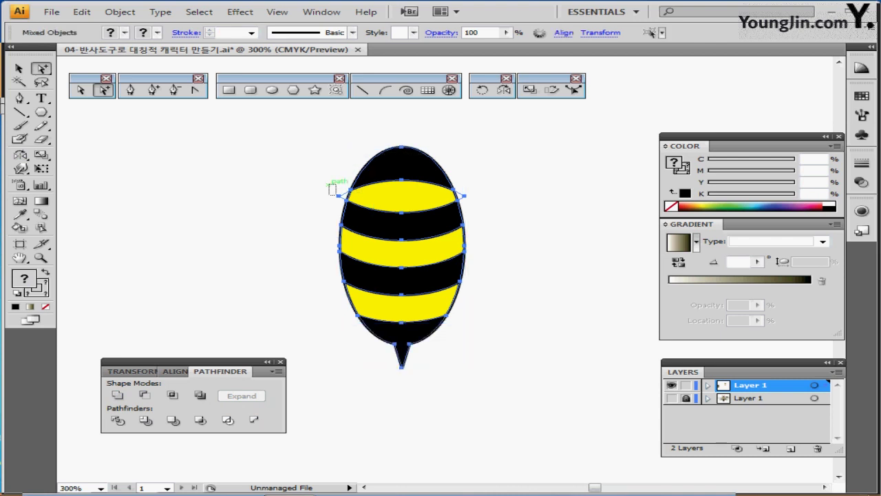
pyautogui.moveTo(329, 184); pyautogui.dragTo(342, 198)
pyautogui.press('Delete')
pyautogui.press('Delete')
pyautogui.moveTo(495, 175); pyautogui.dragTo(462, 176)
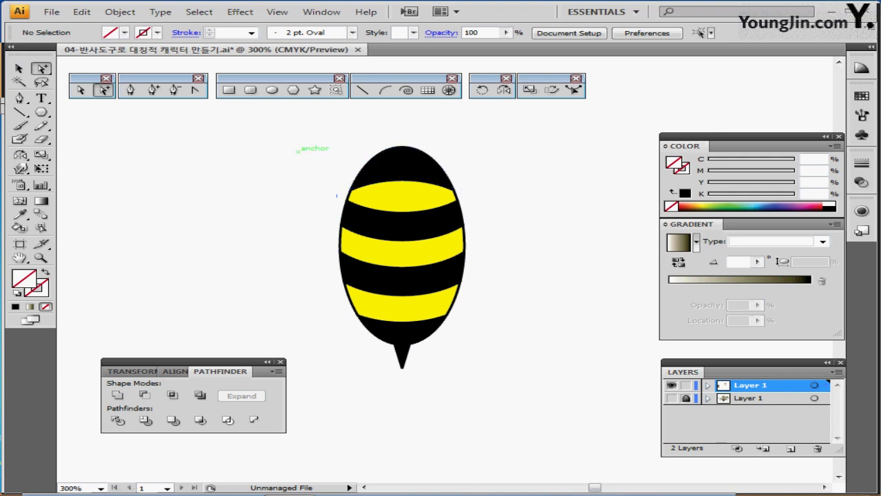
# Set the stroke of the entire striped body and stinger to 2 pt weight with a miter limit of 7.
pyautogui.moveTo(274, 137); pyautogui.dragTo(493, 382)
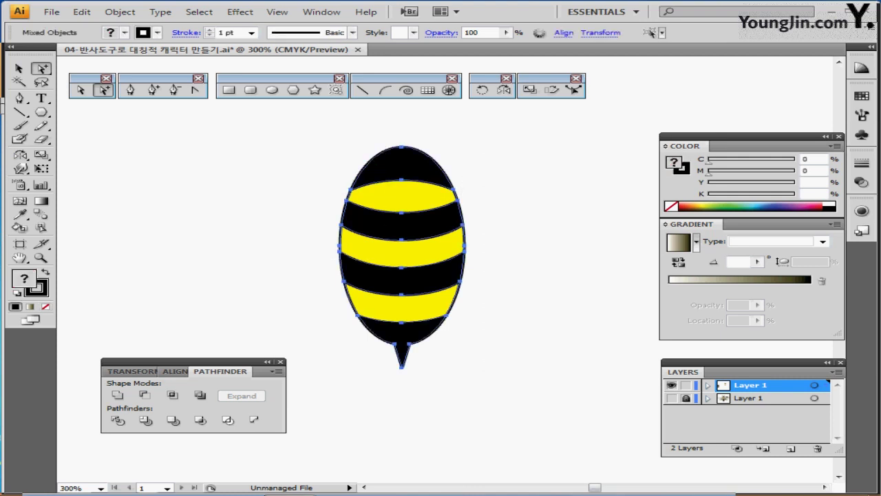
pyautogui.press('x')
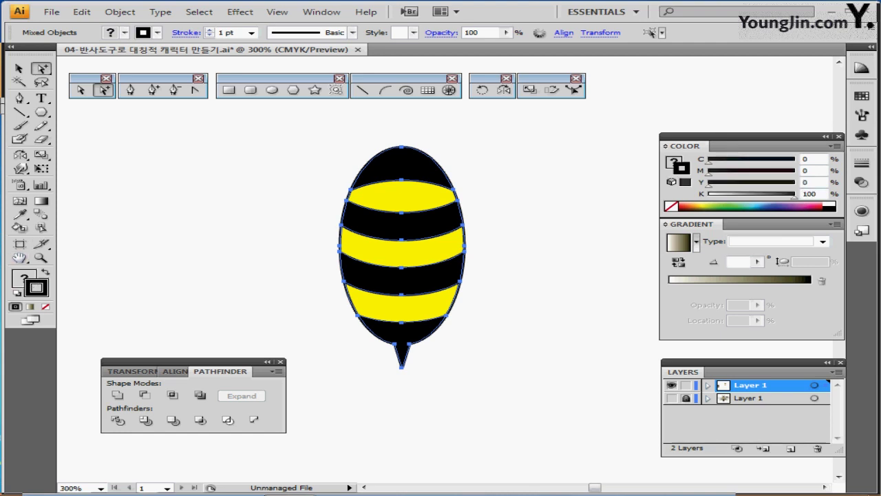
pyautogui.click(861, 162)
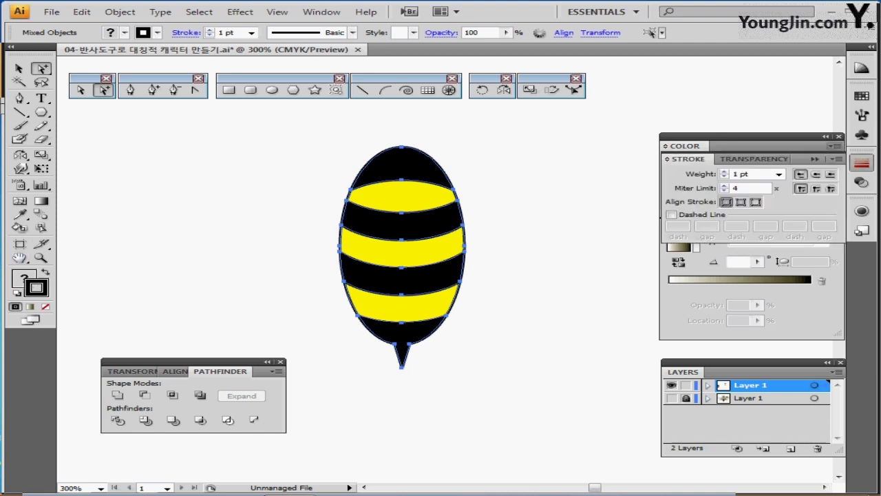
pyautogui.click(724, 171)
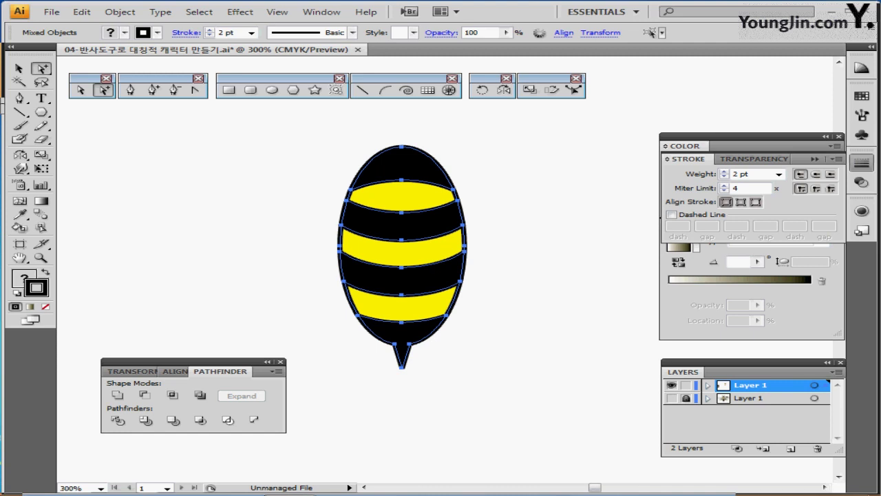
pyautogui.click(724, 185)
pyautogui.click(723, 184)
pyautogui.click(723, 185)
# Create a wide unfilled ellipse 24 mm high for the head, starting near the body's upper end.
pyautogui.scroll(-1, 402, 260)
pyautogui.moveTo(488, 241); pyautogui.dragTo(399, 208)
pyautogui.scroll(1, 401, 252)
pyautogui.keyDown('ctrl'); pyautogui.click(337, 149); pyautogui.keyUp('ctrl')
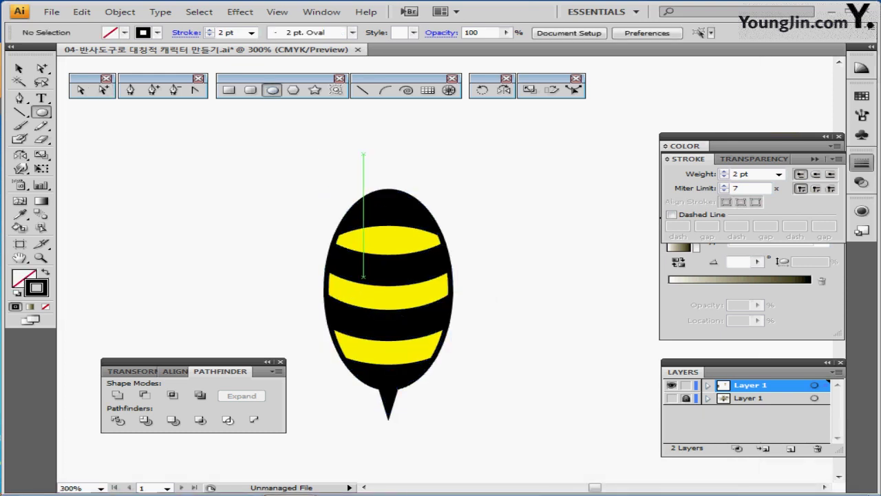
pyautogui.click(363, 154)
pyautogui.write('27')
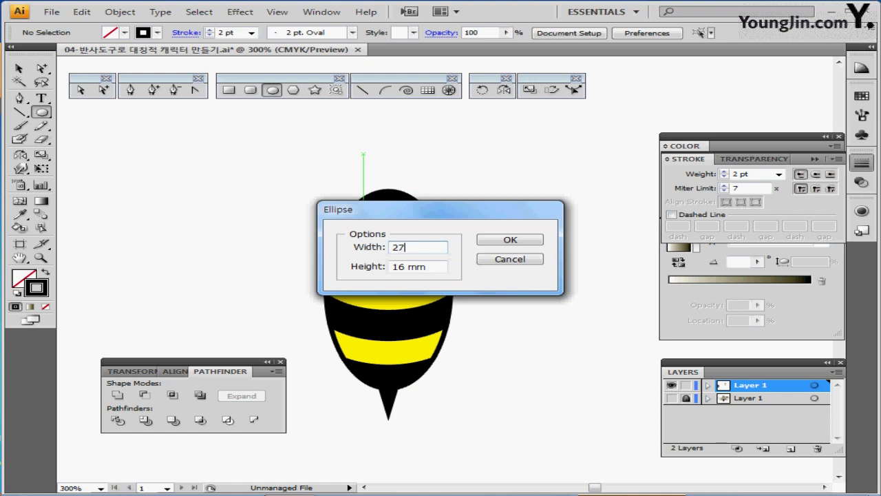
pyautogui.press('Tab')
pyautogui.write('24')
pyautogui.press('Return')
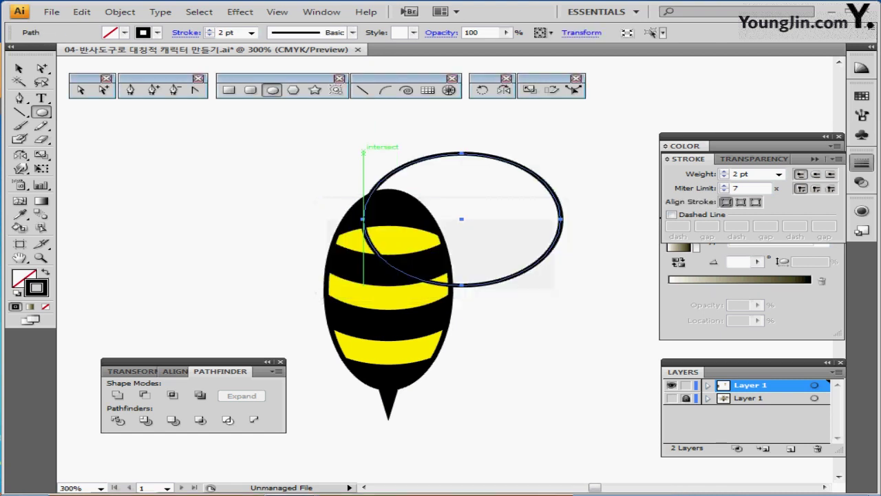
# Move the head ellipse so it is centred above the body and slightly overlaps the topmost black band.
pyautogui.moveTo(466, 218); pyautogui.dragTo(392, 173)
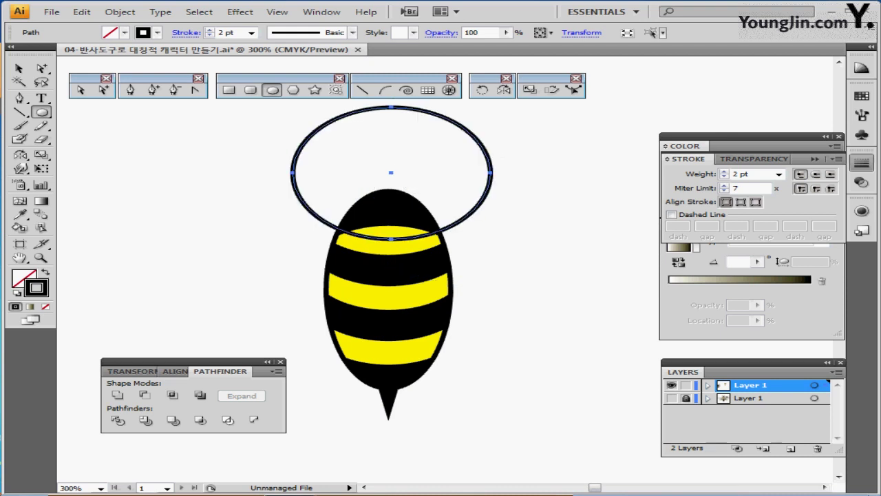
pyautogui.hotkey('ctrl', '-')
pyautogui.moveTo(405, 277); pyautogui.dragTo(304, 232)
pyautogui.hotkey('ctrl', '+')
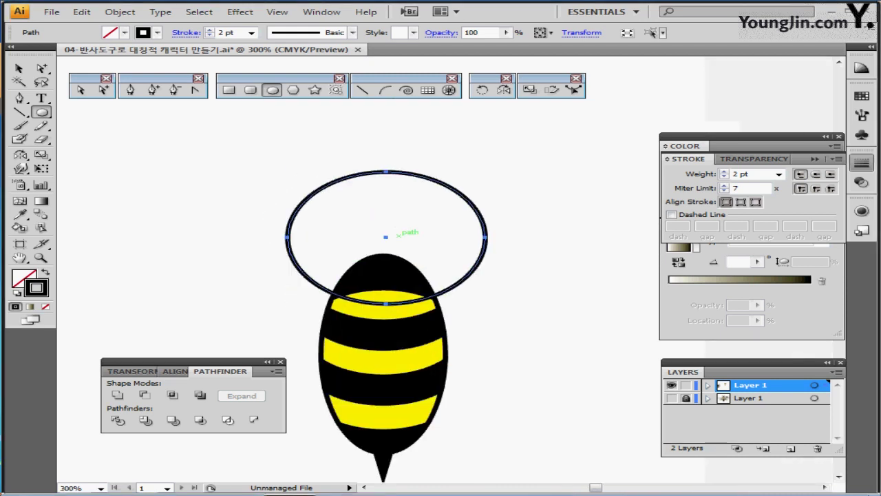
pyautogui.moveTo(386, 239); pyautogui.dragTo(382, 209)
pyautogui.moveTo(383, 210)
pyautogui.mouseDown()
pyautogui.moveTo(267, 213)
pyautogui.moveTo(274, 187)
pyautogui.mouseUp()
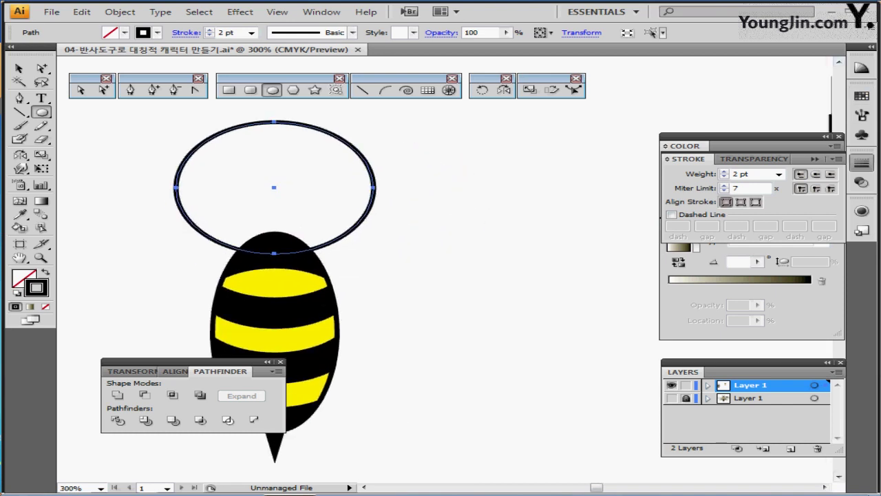
# Fill the head ellipse with yellow (C 0, M 0, Y 100, K 0) and deselect it.
pyautogui.click(862, 163)
pyautogui.press('x')
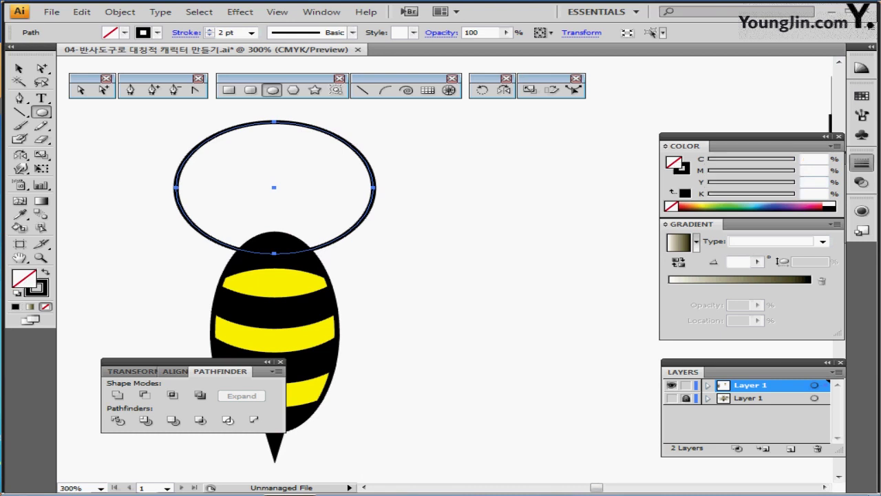
pyautogui.moveTo(784, 184)
pyautogui.mouseDown()
pyautogui.moveTo(795, 184)
pyautogui.moveTo(708, 197)
pyautogui.mouseUp()
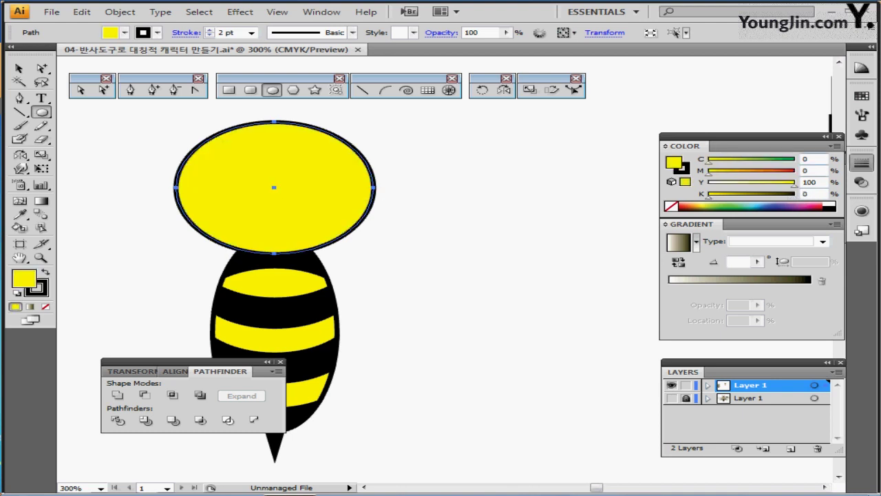
pyautogui.click(861, 162)
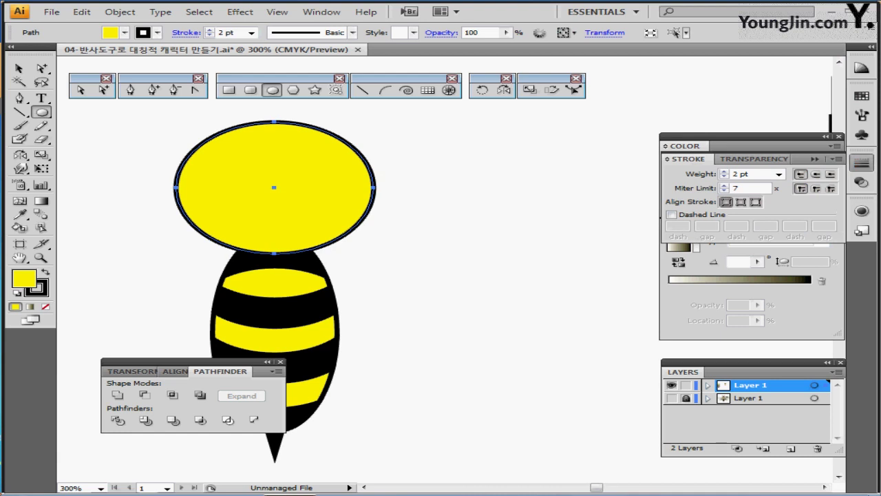
pyautogui.keyDown('ctrl'); pyautogui.click(587, 207); pyautogui.keyUp('ctrl')
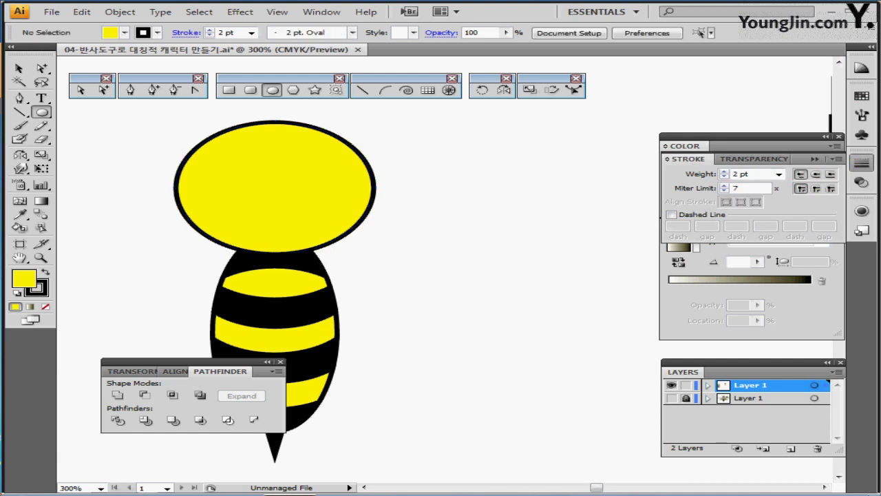
# Copy the head ellipse with a Move offset of 0 mm horizontal and -5 mm vertical.
pyautogui.keyDown('ctrl'); pyautogui.click(313, 197); pyautogui.keyUp('ctrl')
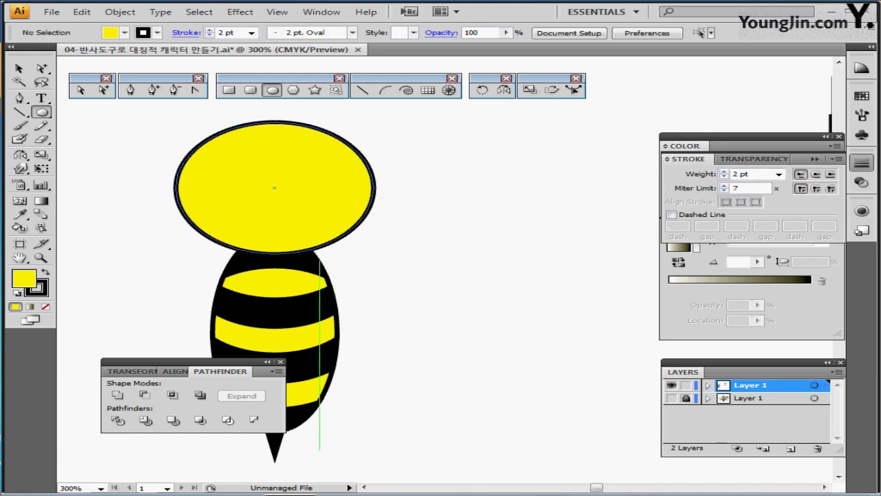
pyautogui.press('a')
pyautogui.press('Return')
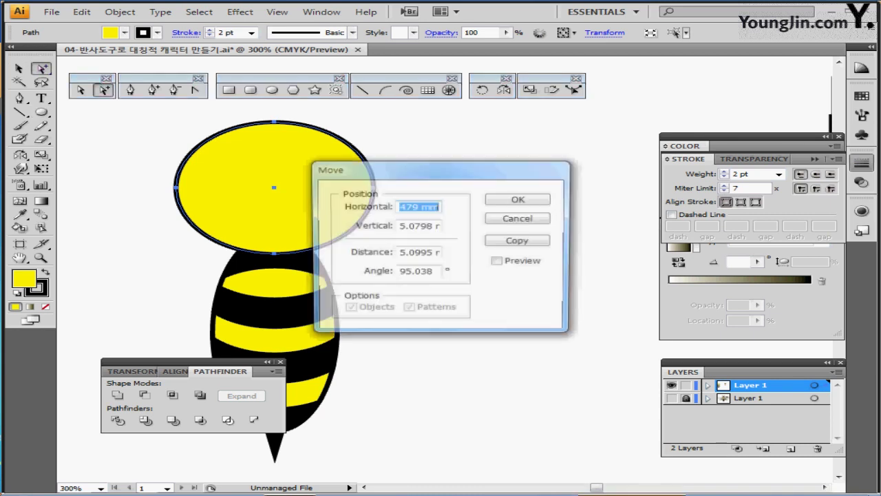
pyautogui.moveTo(427, 169); pyautogui.dragTo(535, 127)
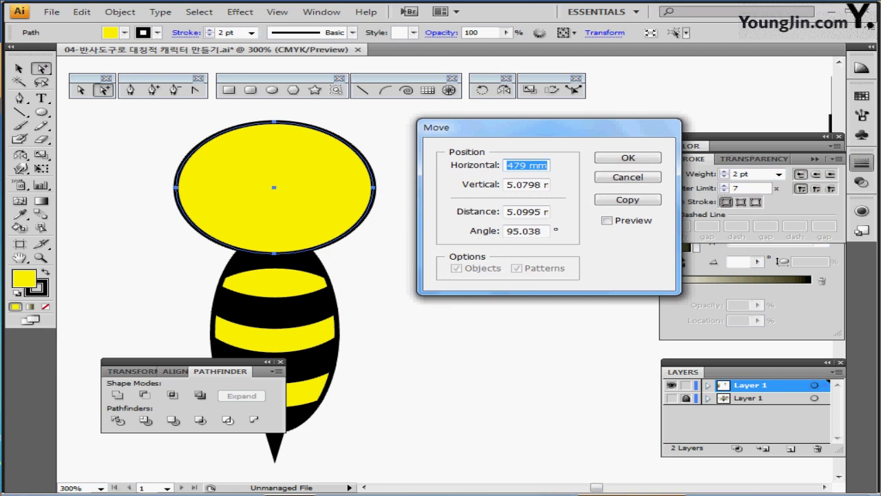
pyautogui.write('0')
pyautogui.press('Tab')
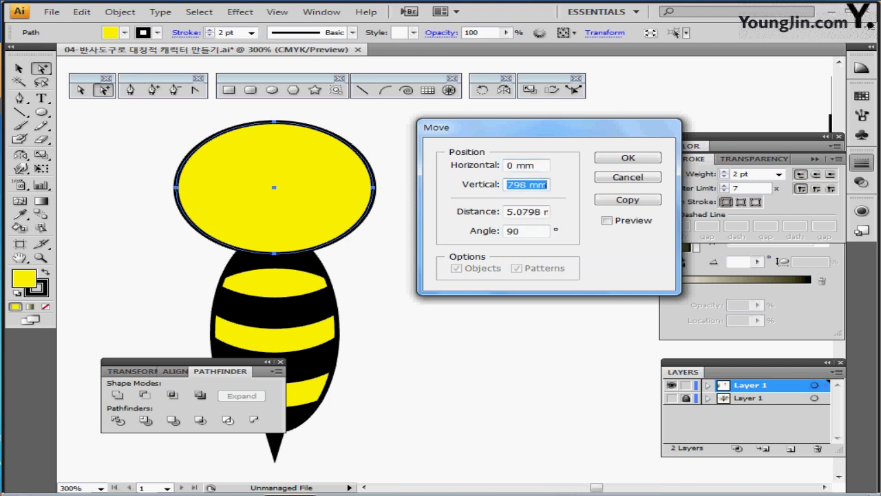
pyautogui.write('-5')
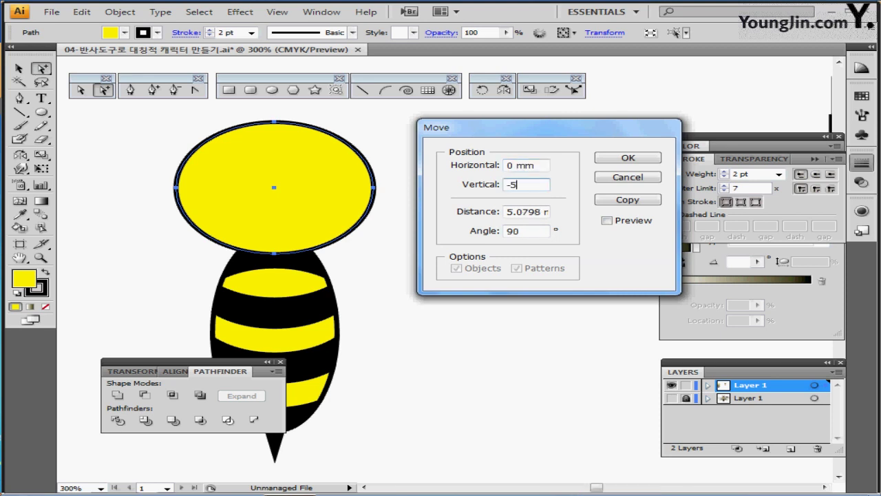
pyautogui.press('Tab')
pyautogui.click(607, 220)
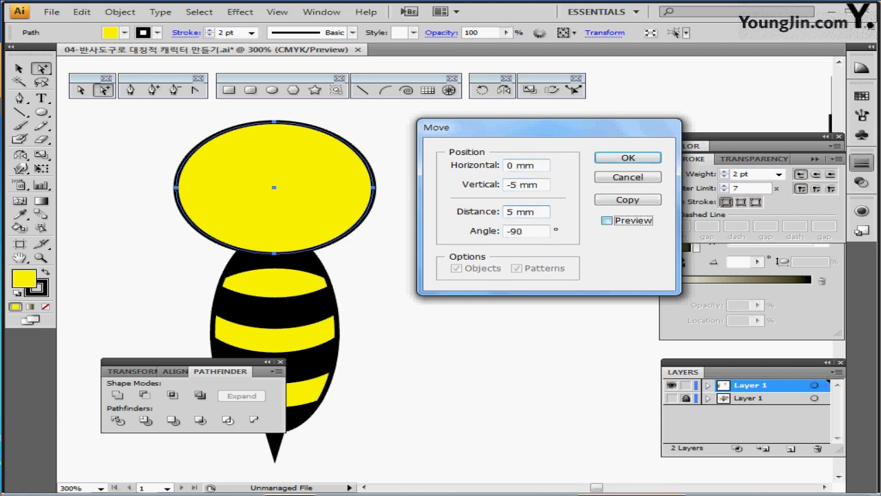
pyautogui.click(627, 200)
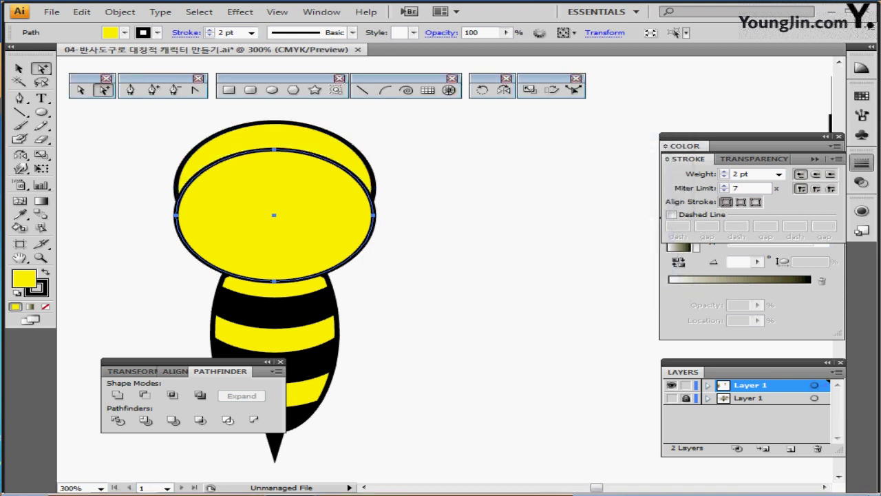
# Divide the two overlapping head ellipses with Pathfinder and delete the lower crescent.
pyautogui.keyDown('ctrl'); pyautogui.keyDown('shift'); pyautogui.click(358, 169); pyautogui.keyUp('shift'); pyautogui.keyUp('ctrl')
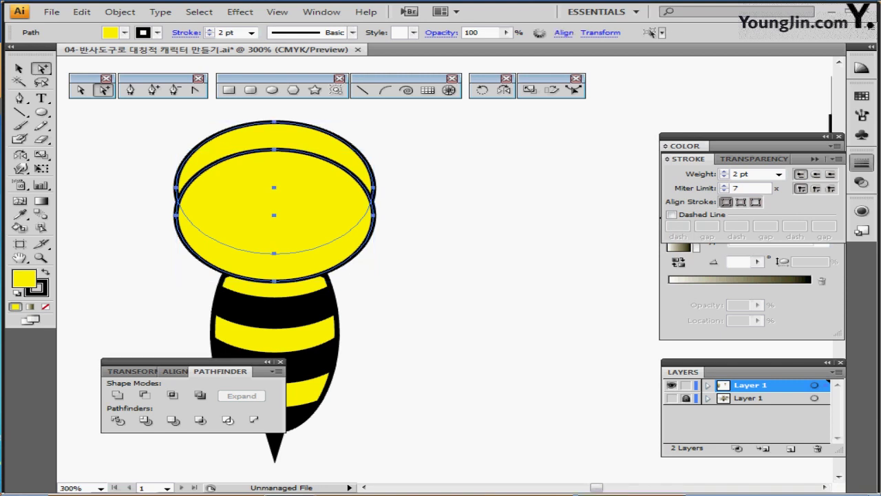
pyautogui.click(118, 420)
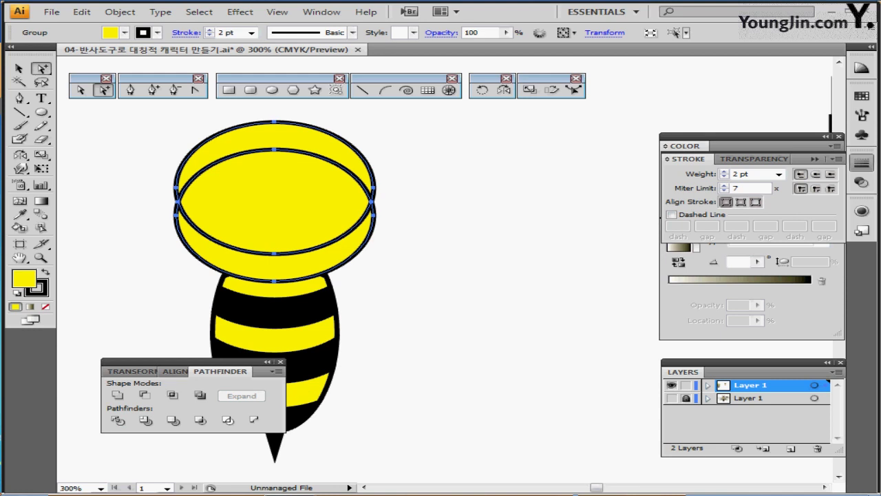
pyautogui.hotkey('ctrl', 'shift', 'a')
pyautogui.click(357, 251)
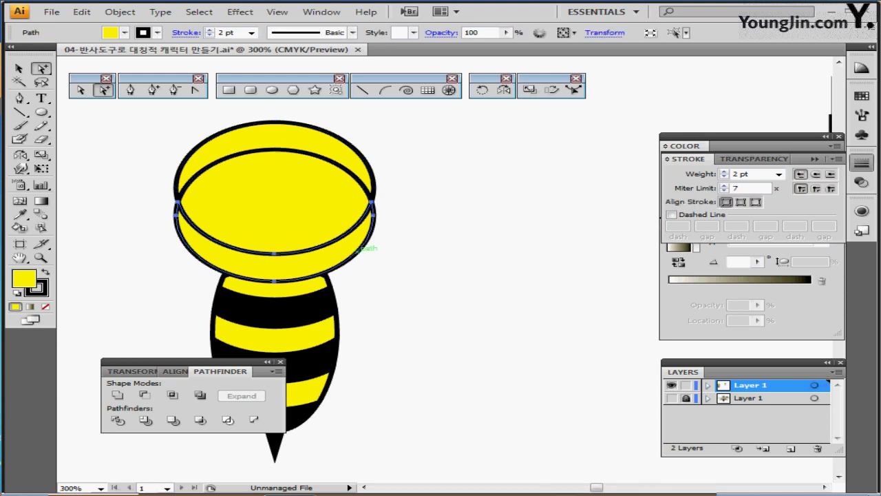
pyautogui.press('Delete')
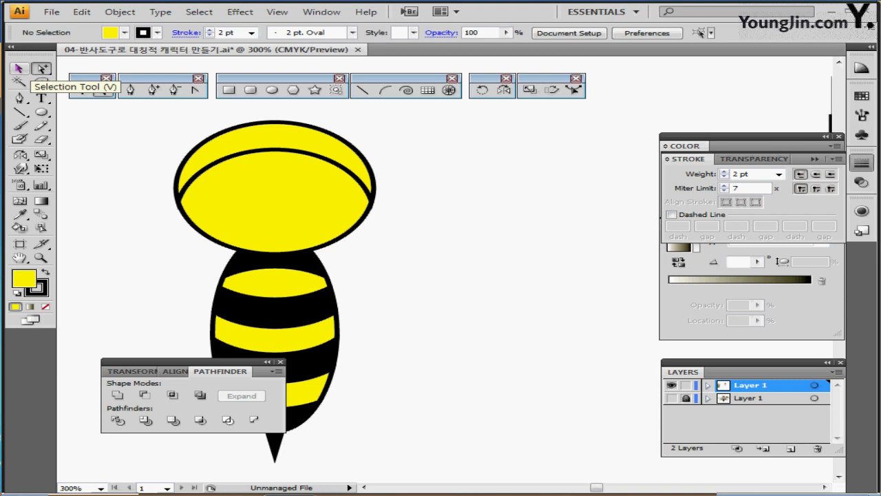
# Fill the upper crescent of the head with black (C 0, M 0, Y 0, K 100).
pyautogui.click(274, 136)
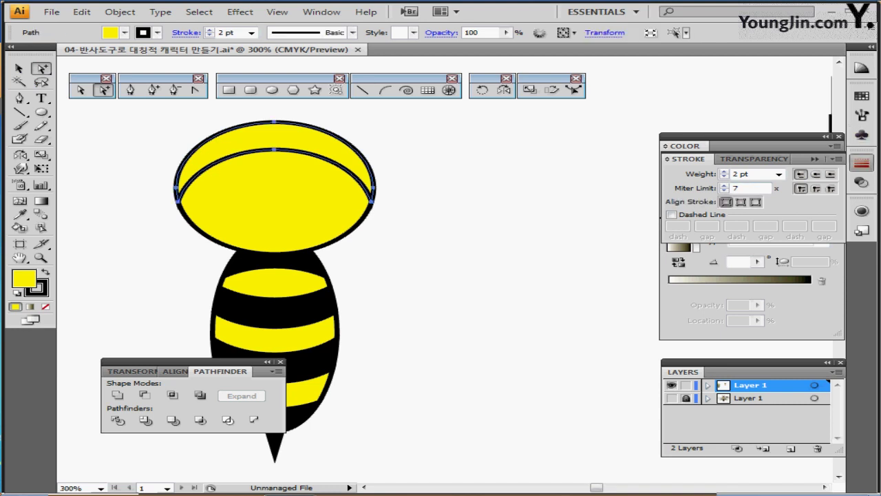
pyautogui.click(862, 163)
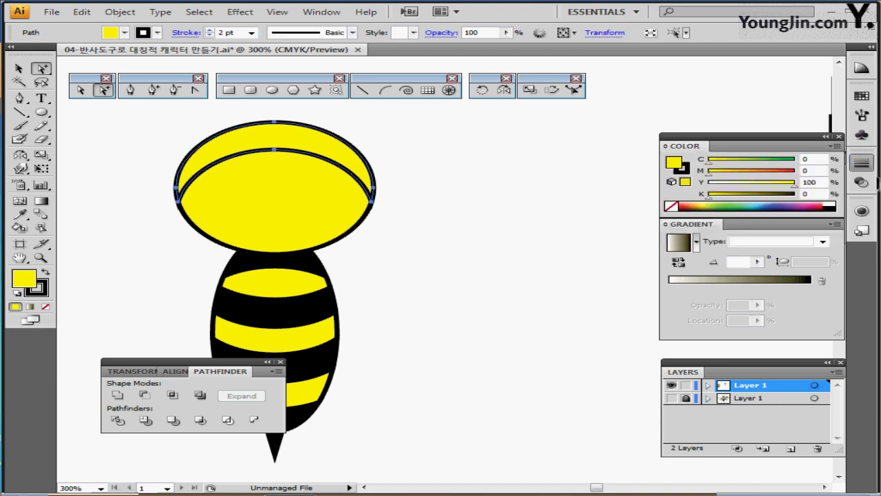
pyautogui.click(829, 208)
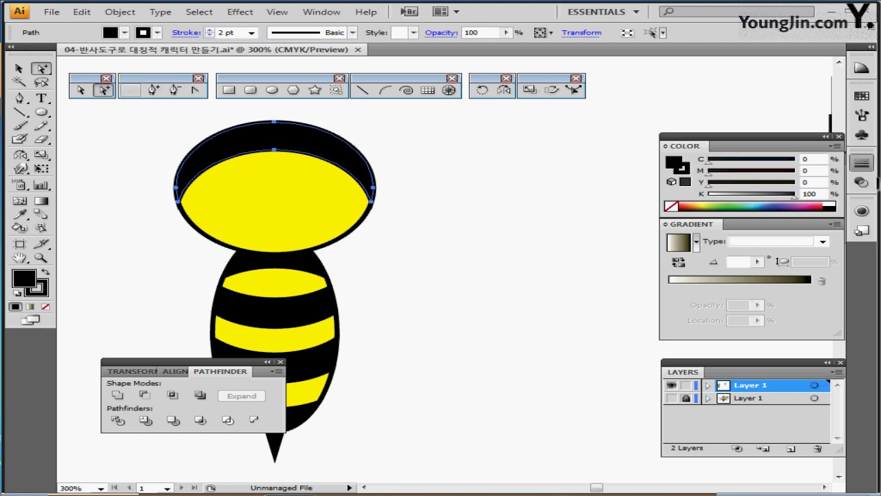
# Draw a small black ellipse without stroke as the left eye in the upper left of the yellow face, and deselect it.
pyautogui.click(272, 90)
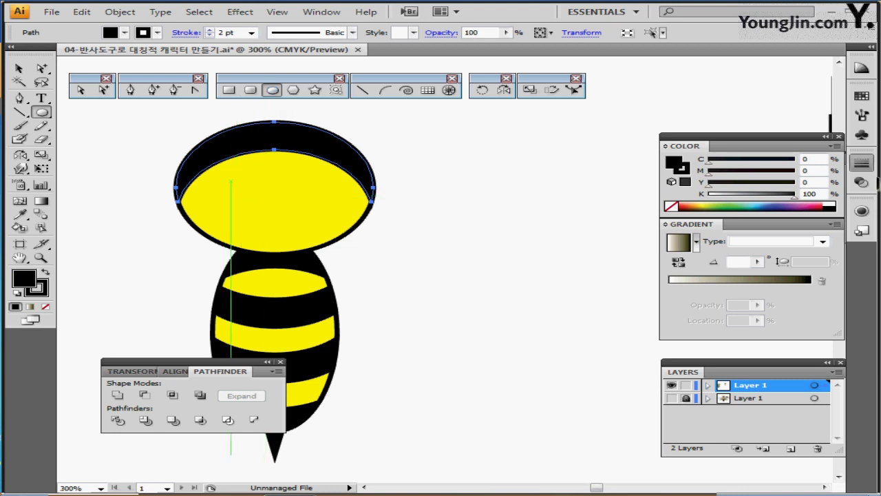
pyautogui.moveTo(215, 168); pyautogui.dragTo(239, 190)
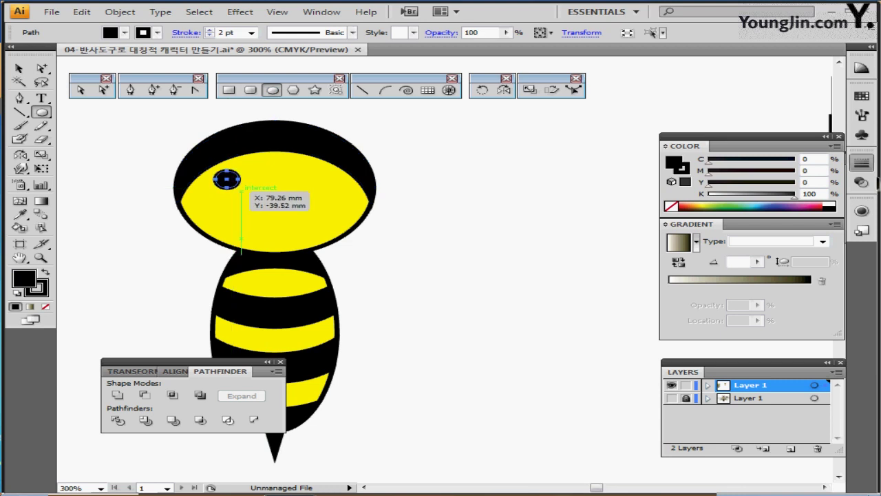
pyautogui.click(42, 292)
pyautogui.click(45, 307)
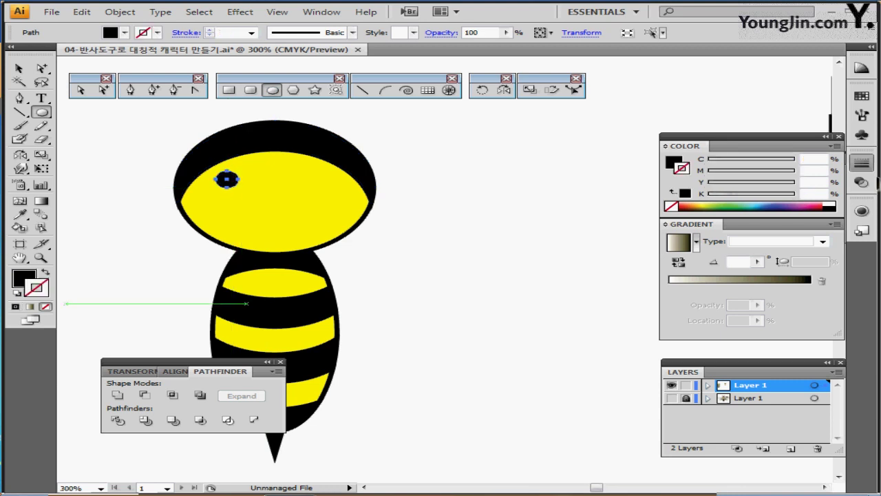
pyautogui.hotkey('ctrl', 'shift', 'a')
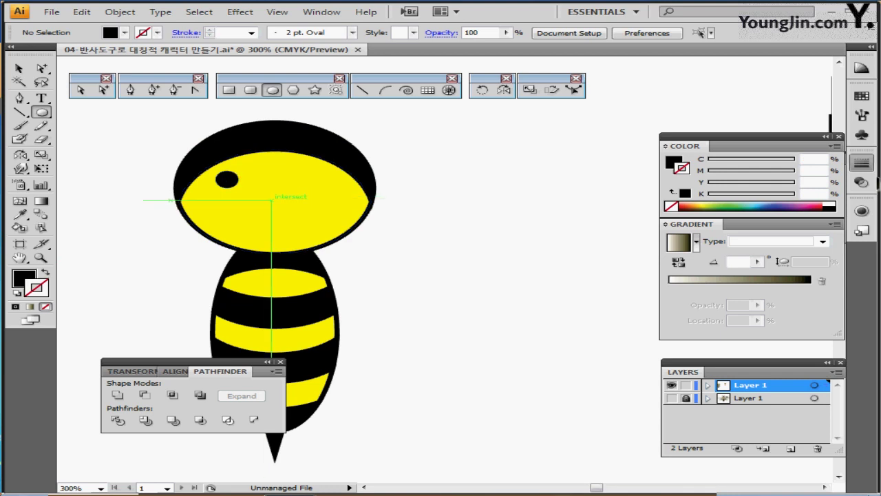
# Make an unfilled smile curve with a 1 pt black stroke at the face's centre from an ellipse by deleting its top anchor.
pyautogui.moveTo(271, 200)
pyautogui.mouseDown()
pyautogui.moveTo(289, 215)
pyautogui.moveTo(280, 194)
pyautogui.mouseUp()
pyautogui.press('d')
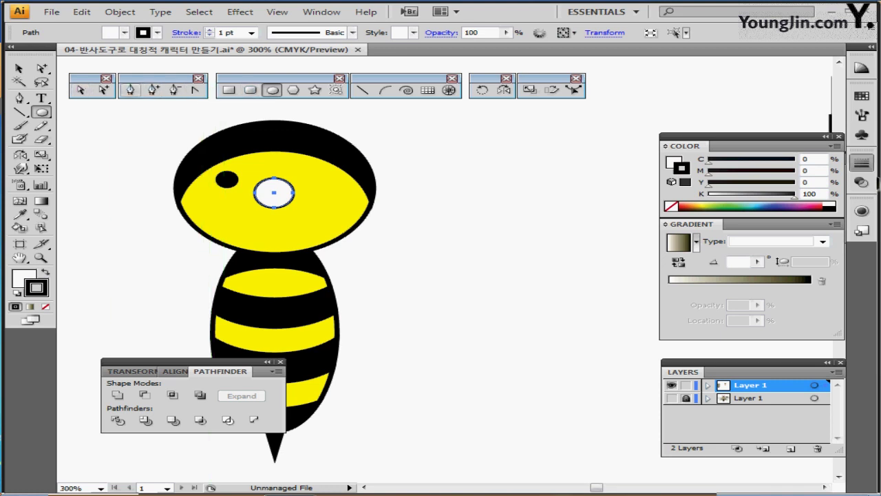
pyautogui.click(81, 89)
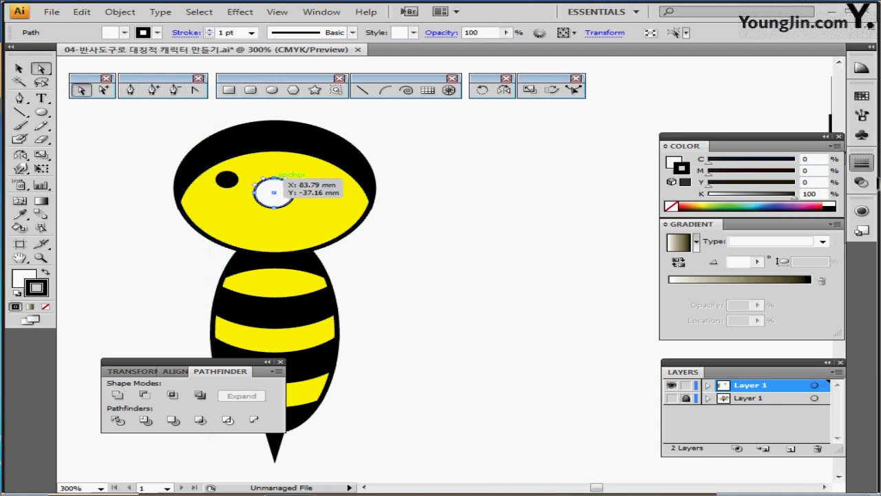
pyautogui.click(274, 179)
pyautogui.press('Delete')
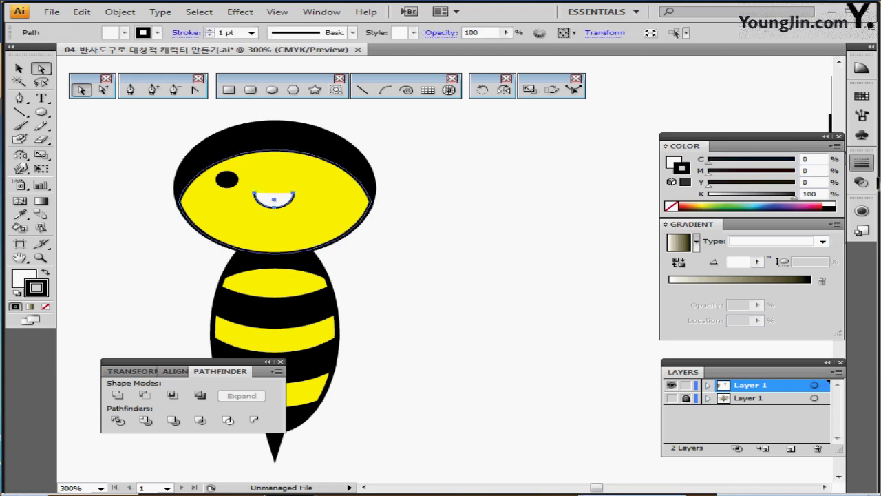
pyautogui.press('/')
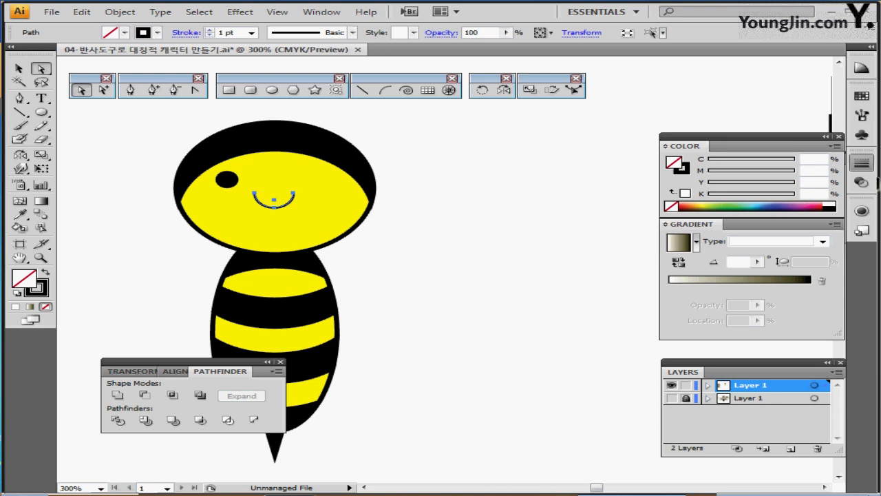
# Sample the orange 2 pt stroke with round caps from the orange-outlined palette swatch onto the smile curve.
pyautogui.keyDown('ctrl'); pyautogui.click(294, 219); pyautogui.keyUp('ctrl')
pyautogui.keyDown('ctrl'); pyautogui.click(391, 245); pyautogui.keyUp('ctrl')
pyautogui.moveTo(482, 266); pyautogui.dragTo(351, 252)
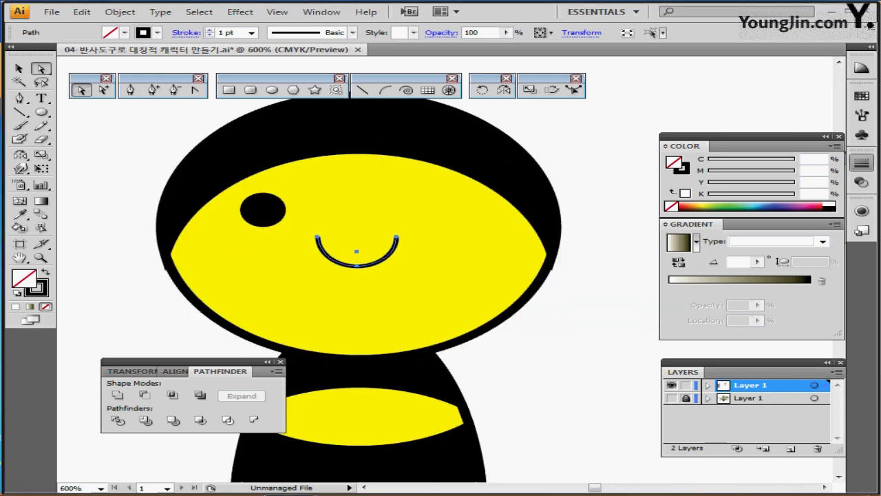
pyautogui.hotkey('ctrl', '-')
pyautogui.hotkey('ctrl', '-')
pyautogui.hotkey('ctrl', '-')
pyautogui.moveTo(415, 282); pyautogui.dragTo(211, 228)
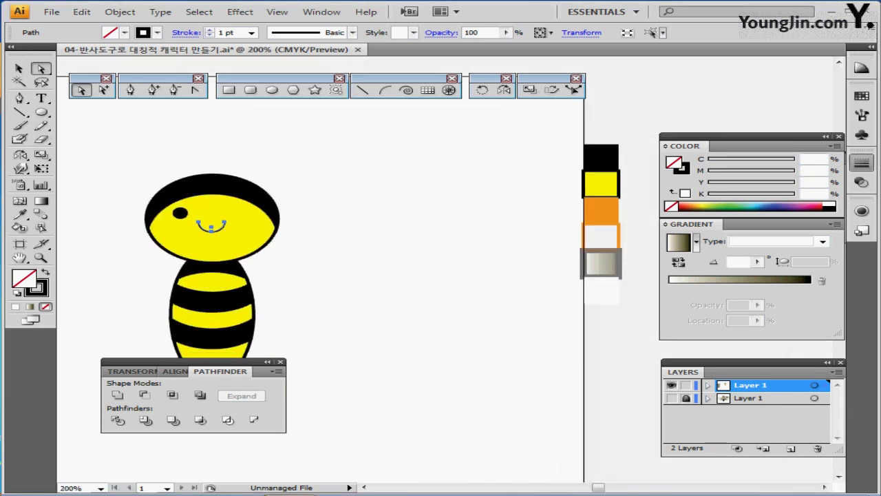
pyautogui.press('i')
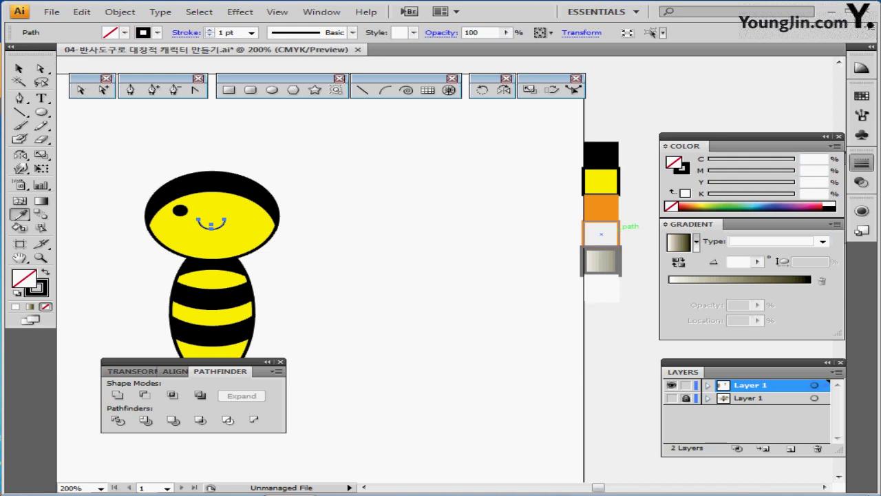
pyautogui.click(602, 234)
pyautogui.hotkey('ctrl', '+')
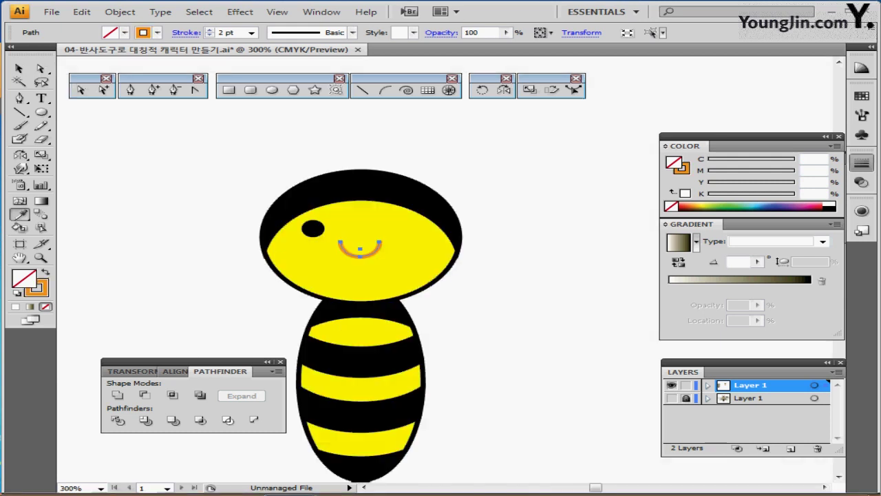
pyautogui.hotkey('ctrl', '+')
pyautogui.hotkey('ctrl', '+')
pyautogui.moveTo(584, 238); pyautogui.dragTo(405, 220)
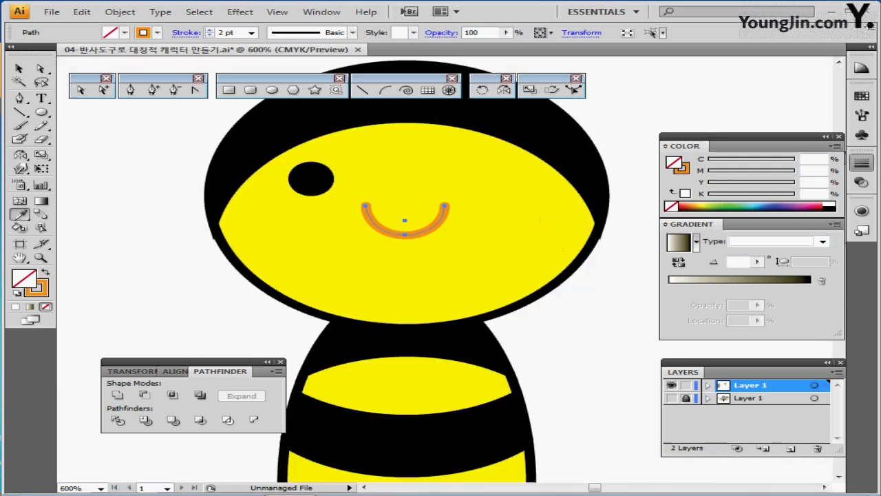
pyautogui.hscroll(3, 406, 275)
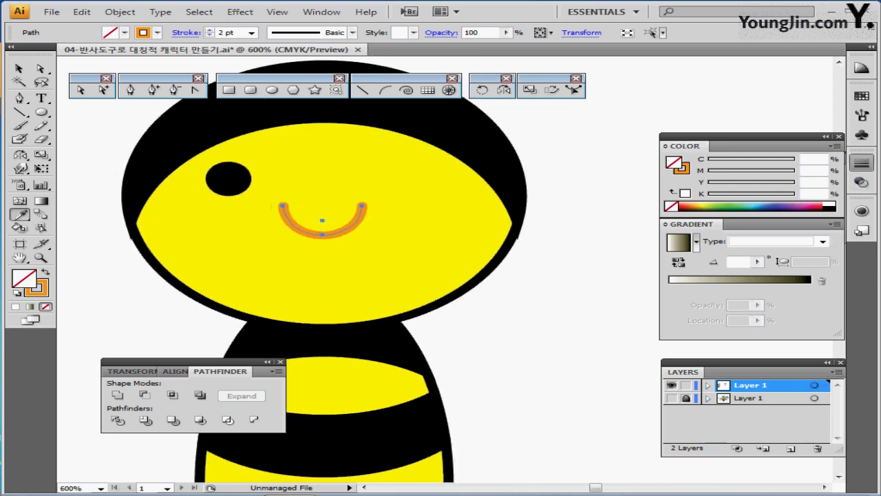
pyautogui.click(861, 162)
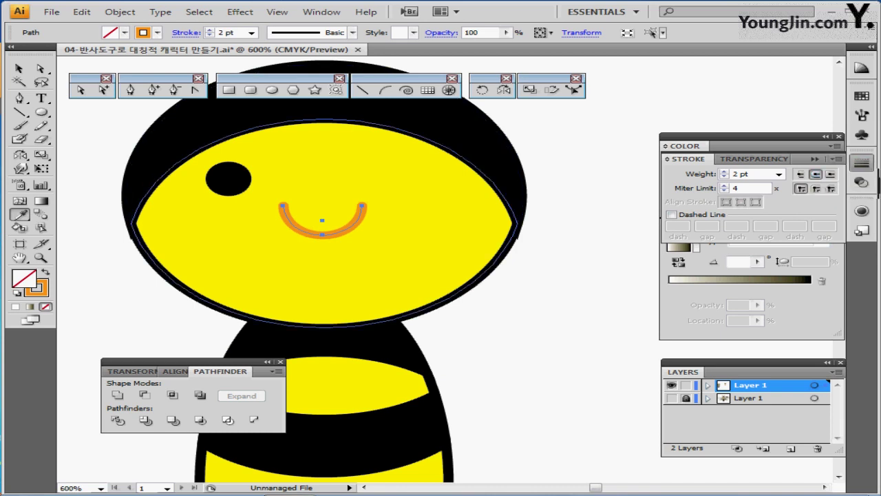
# Align the head, smile, body and stinger to a common horizontal centre, leaving out the eye, and deselect them.
pyautogui.hotkey('ctrl', '-')
pyautogui.moveTo(413, 276); pyautogui.dragTo(327, 240)
pyautogui.click(19, 69)
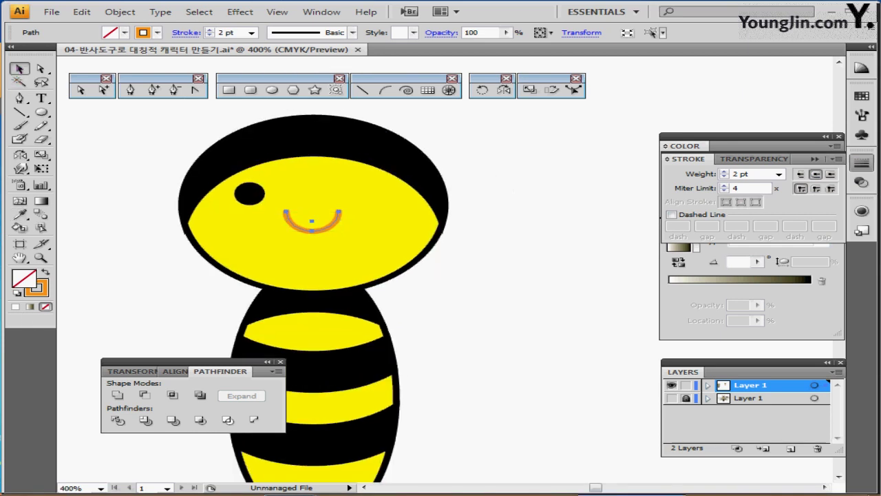
pyautogui.hotkey('ctrl', '-')
pyautogui.hotkey('ctrl', '-')
pyautogui.moveTo(413, 272); pyautogui.dragTo(296, 228)
pyautogui.moveTo(291, 117); pyautogui.dragTo(319, 373)
pyautogui.click(175, 371)
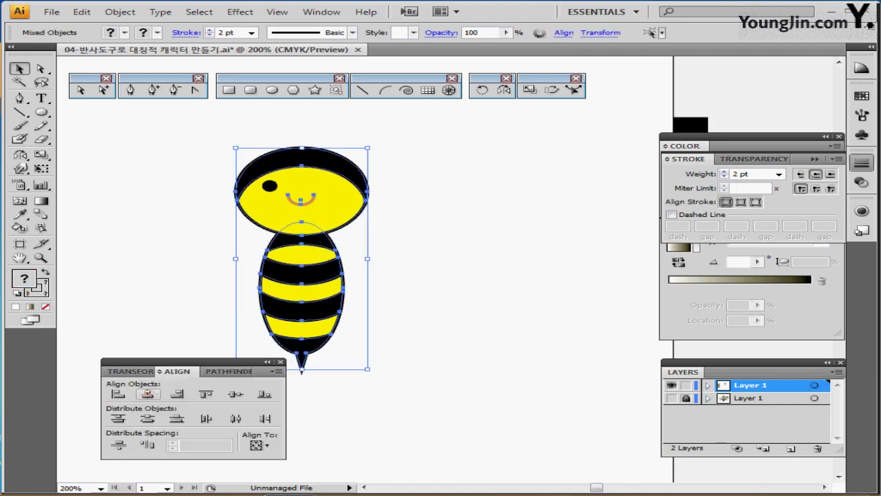
pyautogui.click(148, 395)
pyautogui.hotkey('ctrl', 'shift', 'a')
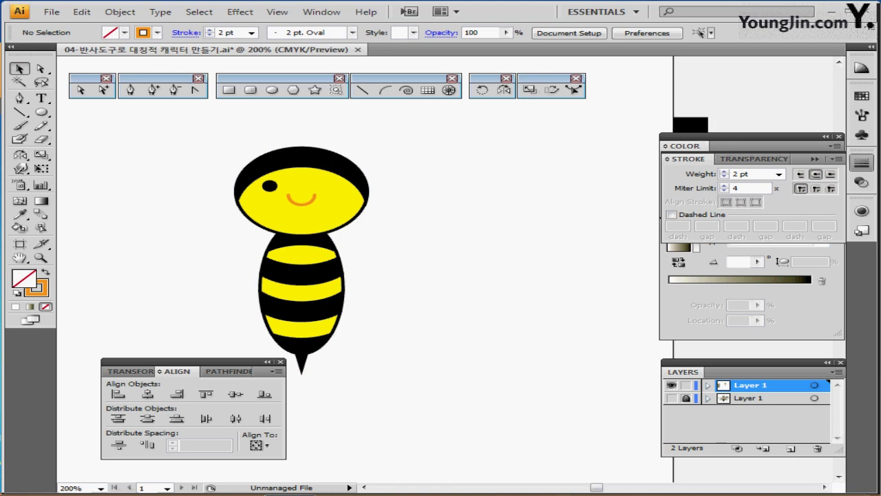
# Draw a slanted straight line for the left antenna, reaching up and outward from the head's upper-left edge.
pyautogui.click(363, 90)
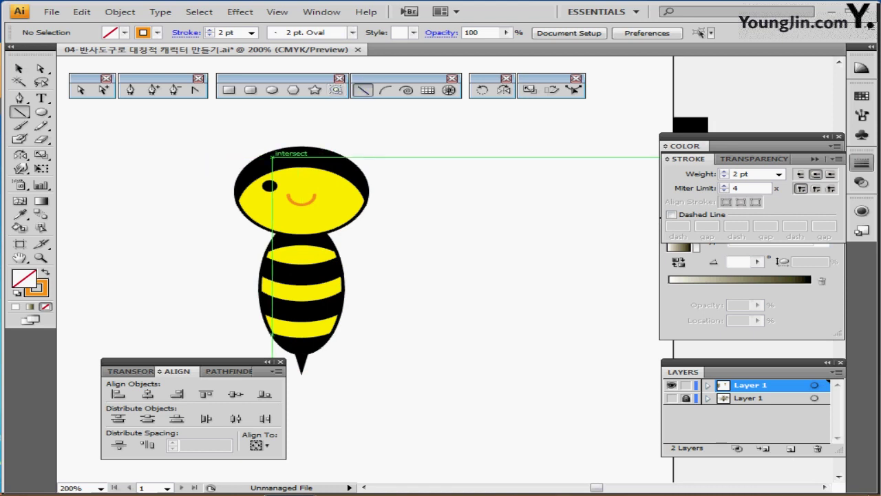
pyautogui.moveTo(272, 156)
pyautogui.mouseDown()
pyautogui.moveTo(241, 120)
pyautogui.moveTo(250, 120)
pyautogui.mouseUp()
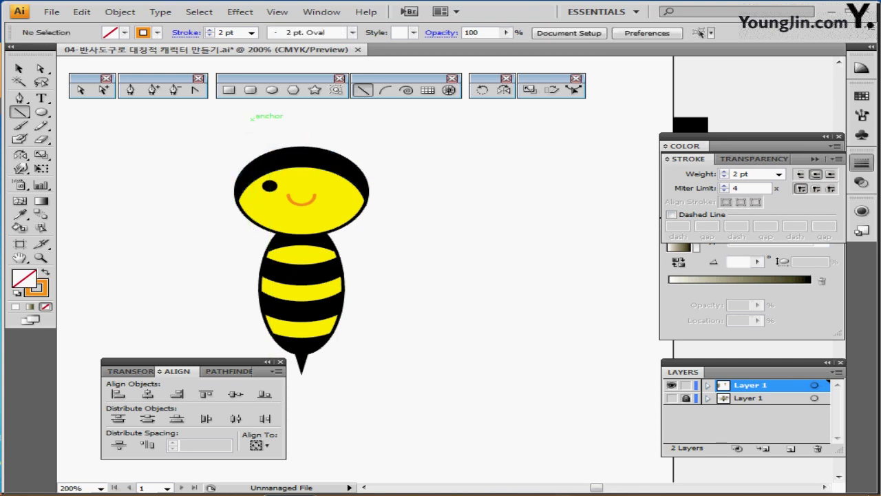
pyautogui.moveTo(269, 150)
pyautogui.mouseDown()
pyautogui.moveTo(270, 184)
pyautogui.moveTo(272, 156)
pyautogui.mouseUp()
pyautogui.moveTo(346, 209); pyautogui.dragTo(361, 233)
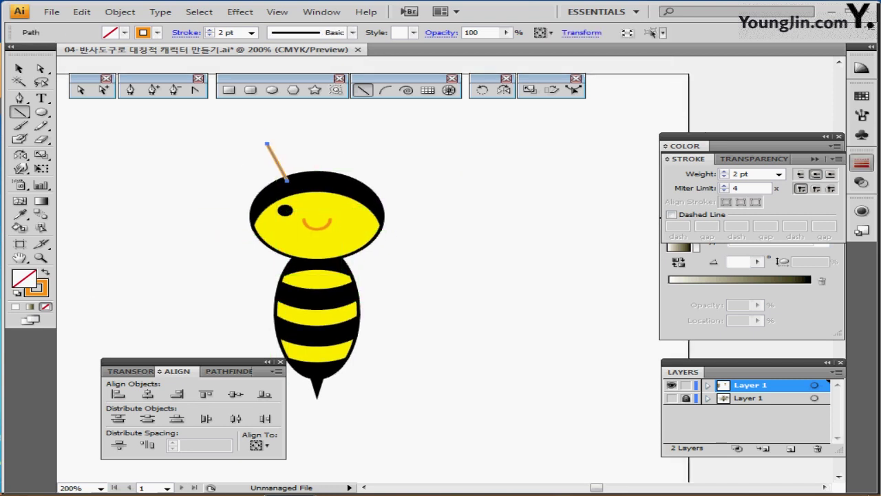
# Set the antenna line's stroke to black (K 100) with a weight of 3 pt.
pyautogui.click(861, 163)
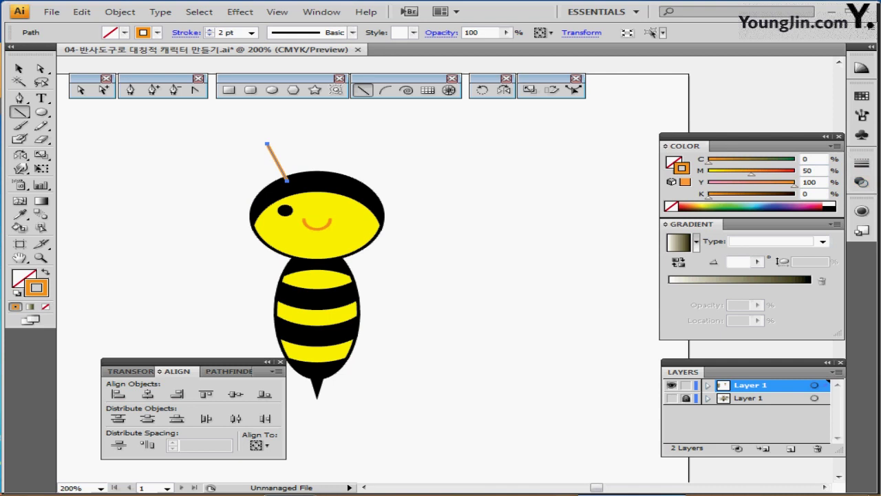
pyautogui.click(829, 205)
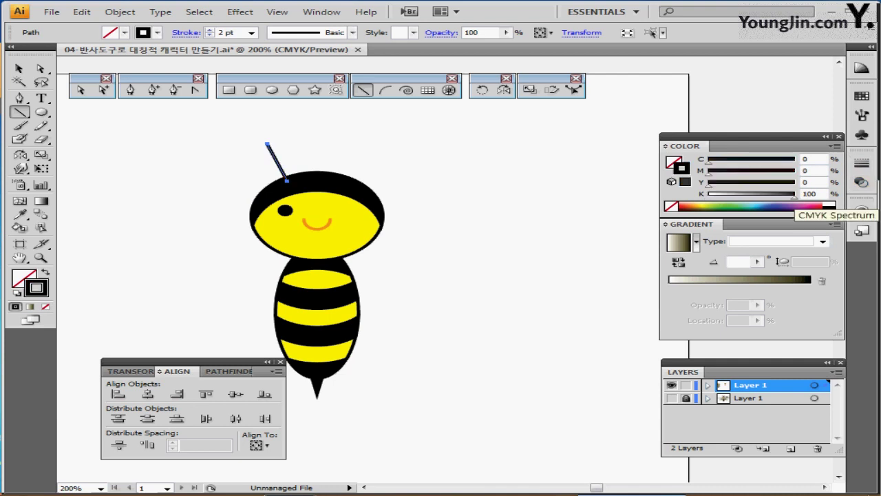
pyautogui.click(860, 163)
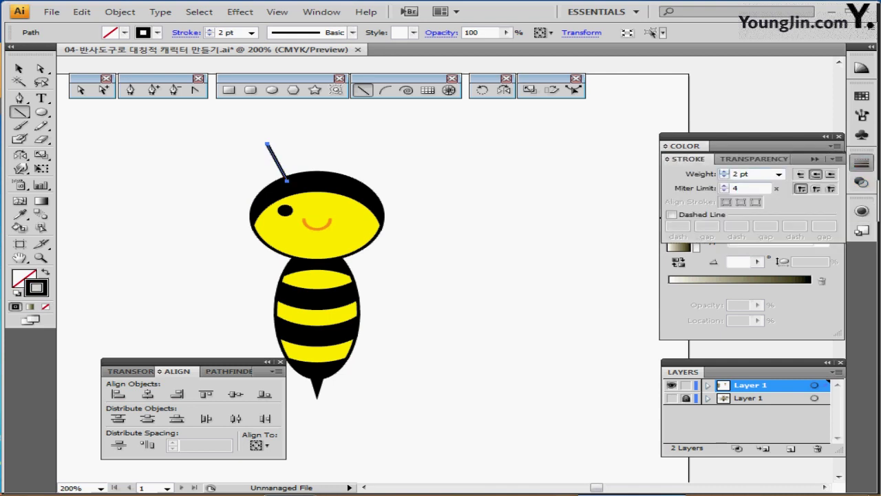
pyautogui.click(724, 170)
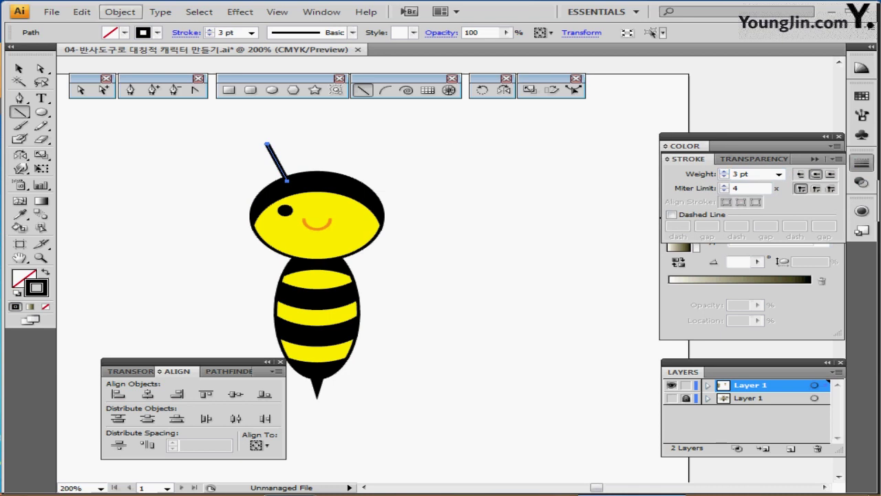
# Convert the antenna line's stroke into a filled shape with Outline Stroke.
pyautogui.click(120, 12)
pyautogui.moveTo(206, 261)
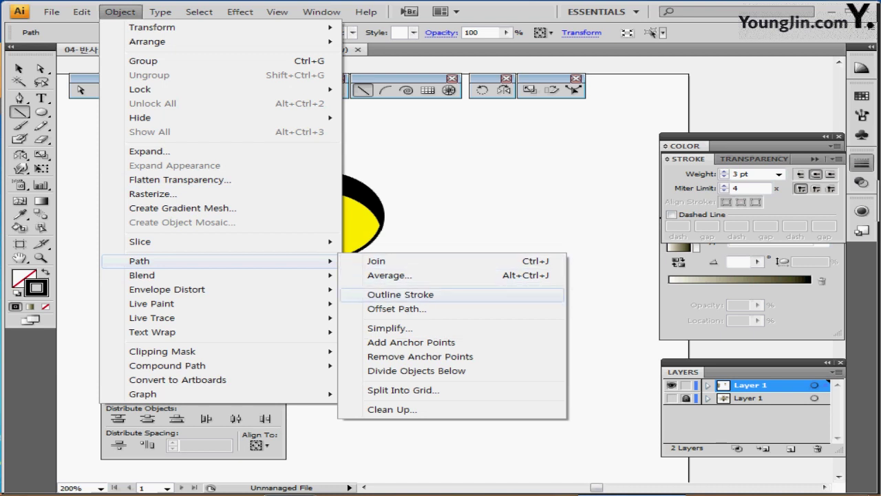
pyautogui.click(400, 294)
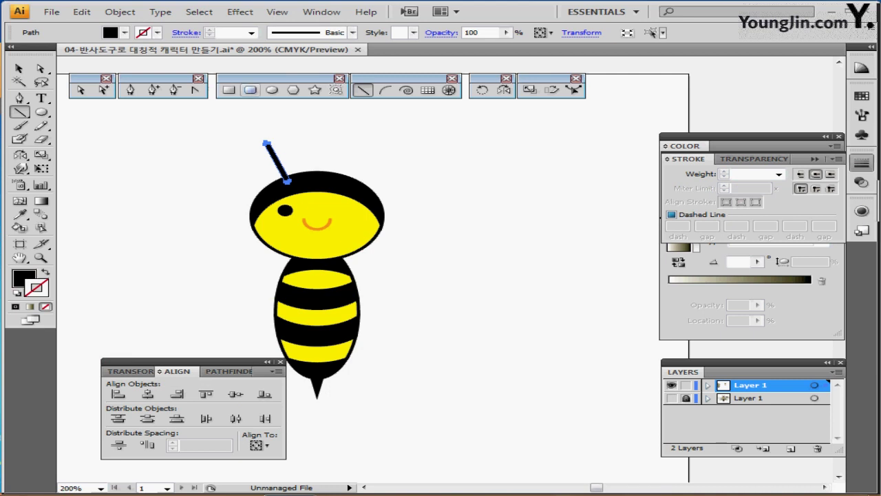
# Draw a small ellipse without stroke on the antenna's tip and fill it with the orange sampled from the palette.
pyautogui.click(272, 90)
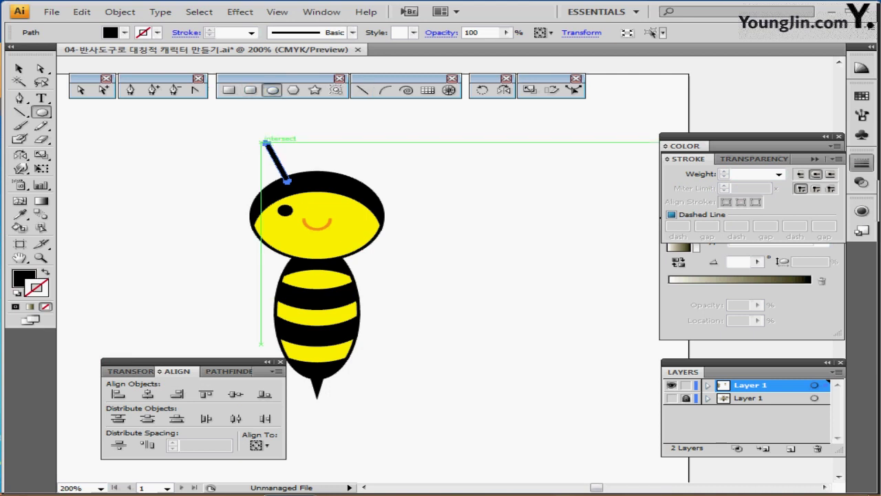
pyautogui.moveTo(267, 142)
pyautogui.mouseDown()
pyautogui.moveTo(280, 150)
pyautogui.moveTo(275, 145)
pyautogui.mouseUp()
pyautogui.keyDown('ctrl'); pyautogui.keyDown('alt'); pyautogui.click(327, 176); pyautogui.keyUp('alt'); pyautogui.keyUp('ctrl')
pyautogui.moveTo(385, 220); pyautogui.dragTo(254, 165)
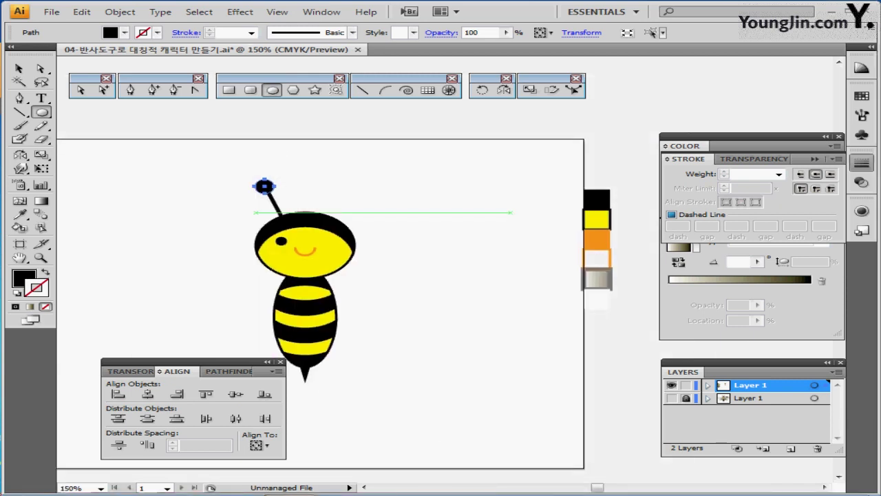
pyautogui.press('i')
pyautogui.click(596, 239)
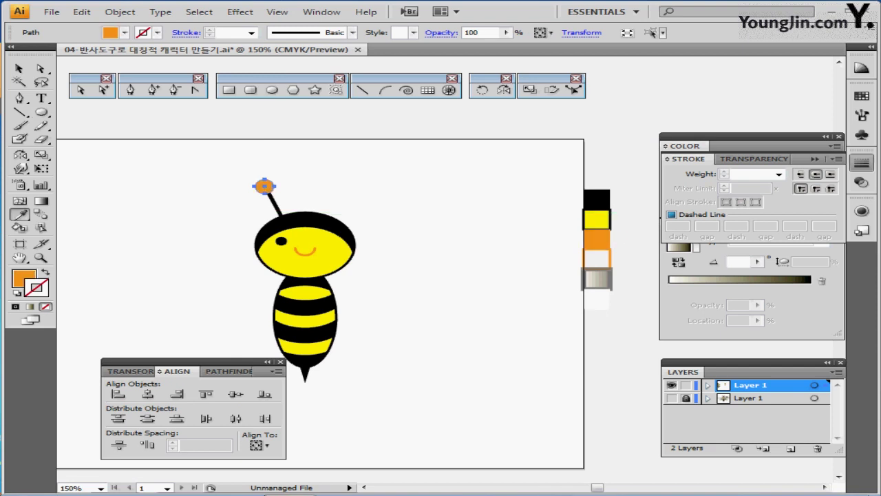
pyautogui.keyDown('ctrl'); pyautogui.click(305, 203); pyautogui.keyUp('ctrl')
pyautogui.keyDown('ctrl'); pyautogui.click(460, 266); pyautogui.keyUp('ctrl')
pyautogui.moveTo(459, 265); pyautogui.dragTo(432, 232)
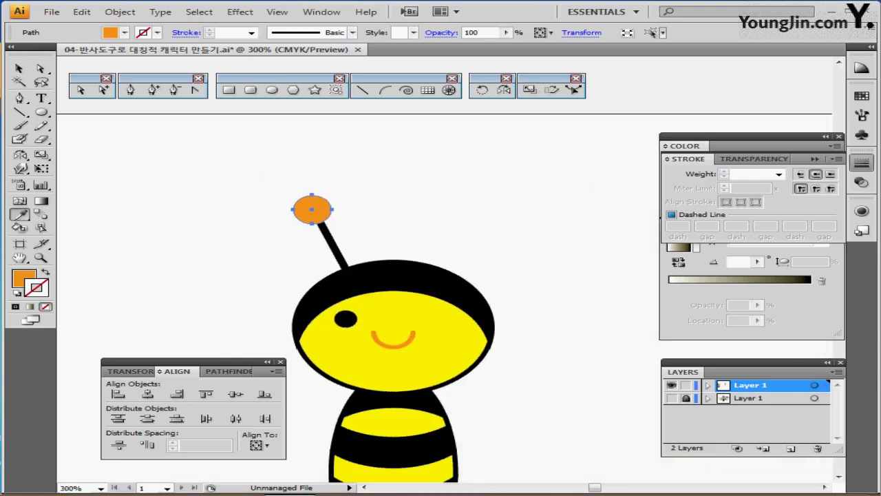
pyautogui.press('a')
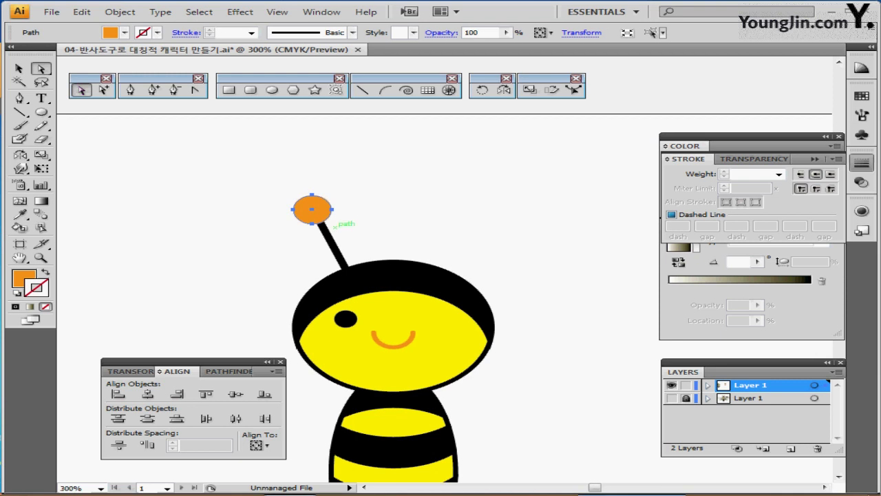
# Reshape the orange antenna tip by moving its bottom anchor point slightly down and outward along the antenna line.
pyautogui.click(314, 224)
pyautogui.moveTo(314, 222); pyautogui.dragTo(319, 226)
pyautogui.click(382, 227)
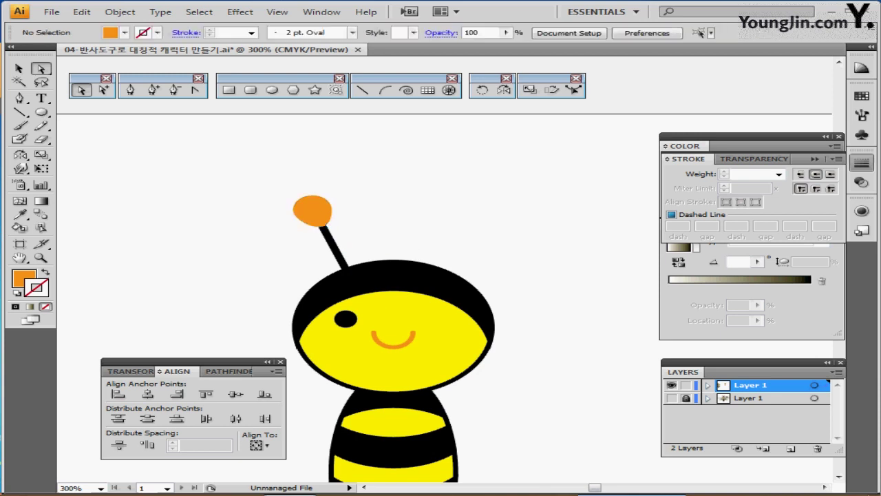
# Create a 55 mm by 20 mm ellipse for the left wing and place it beside the body's left edge.
pyautogui.scroll(-6, 475, 289)
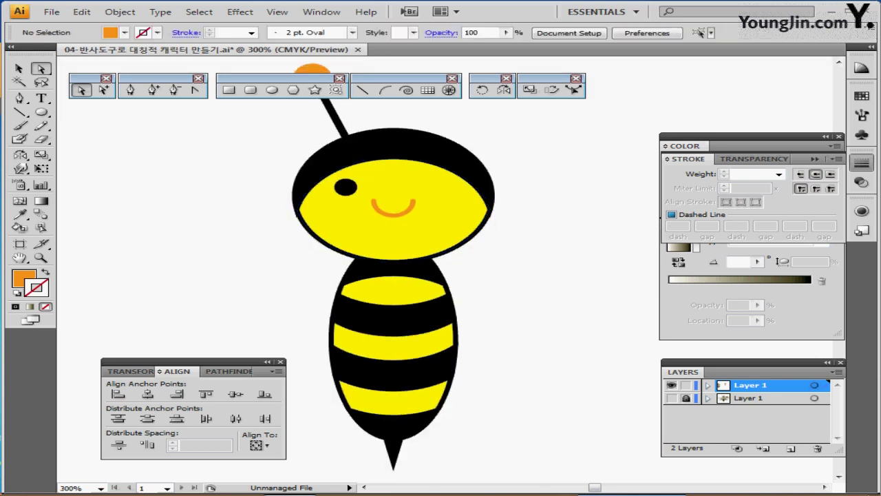
pyautogui.scroll(-1, 475, 289)
pyautogui.scroll(-3, 475, 289)
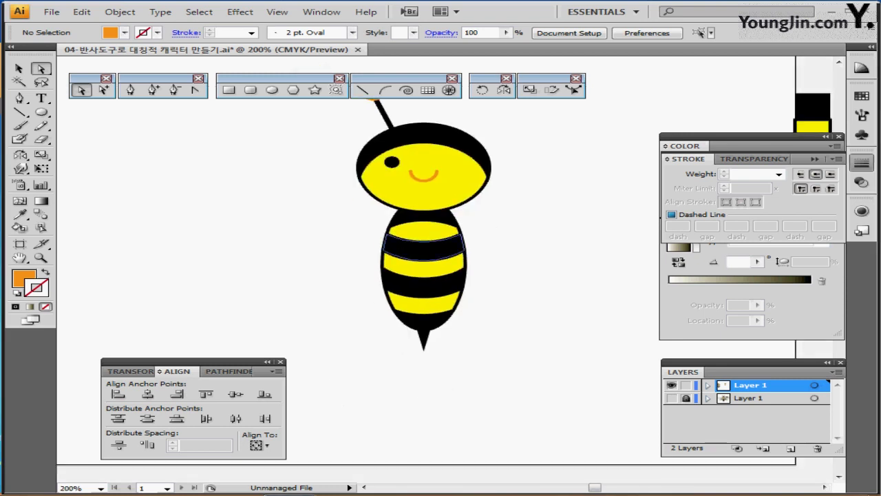
pyautogui.click(272, 90)
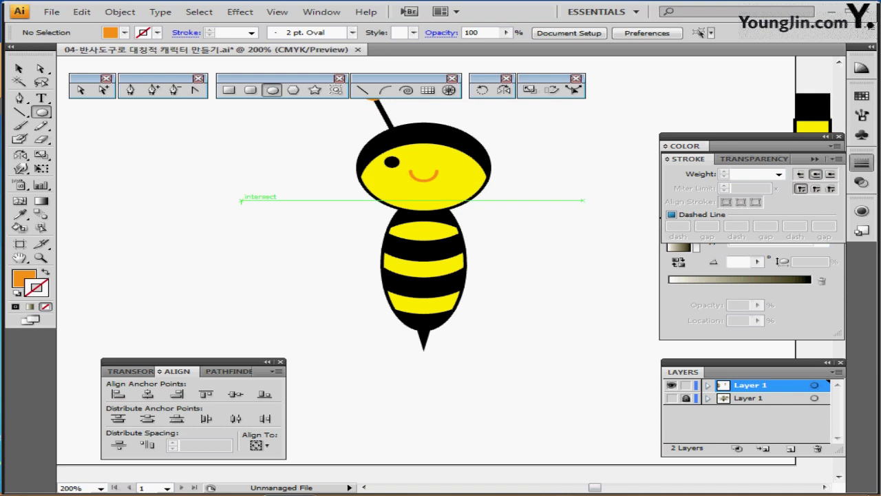
pyautogui.click(256, 204)
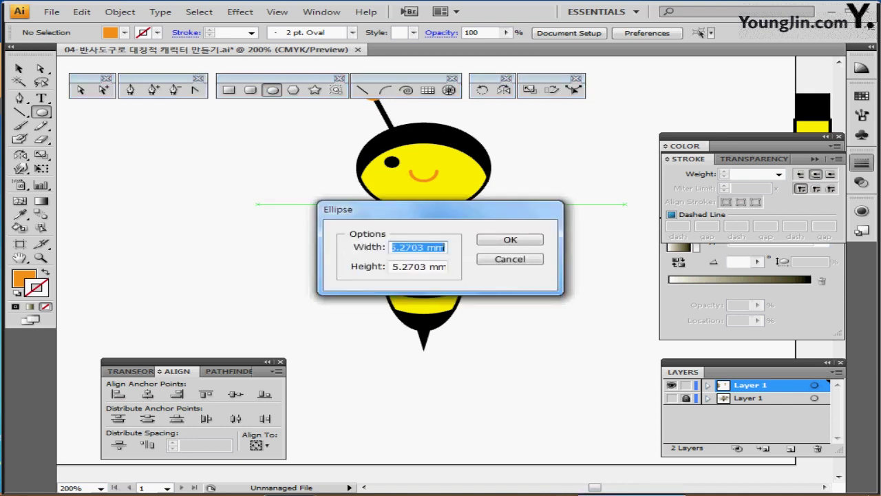
pyautogui.write('55')
pyautogui.press('Tab')
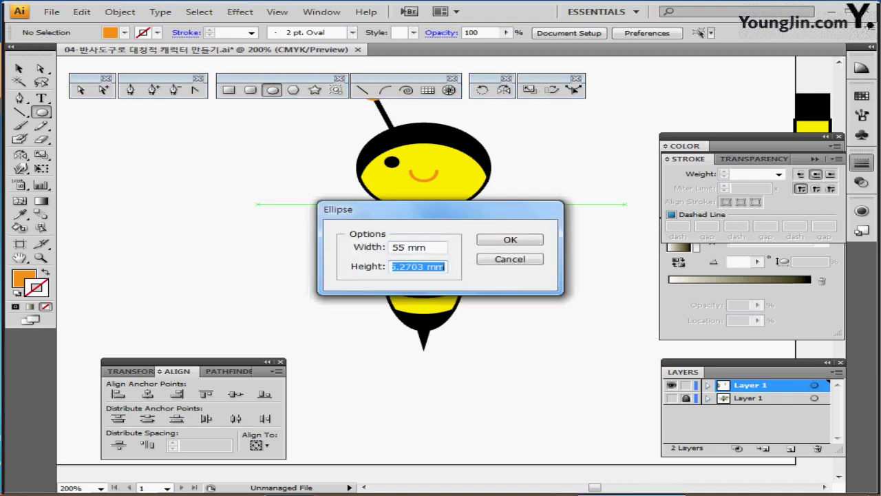
pyautogui.write('20')
pyautogui.press('Return')
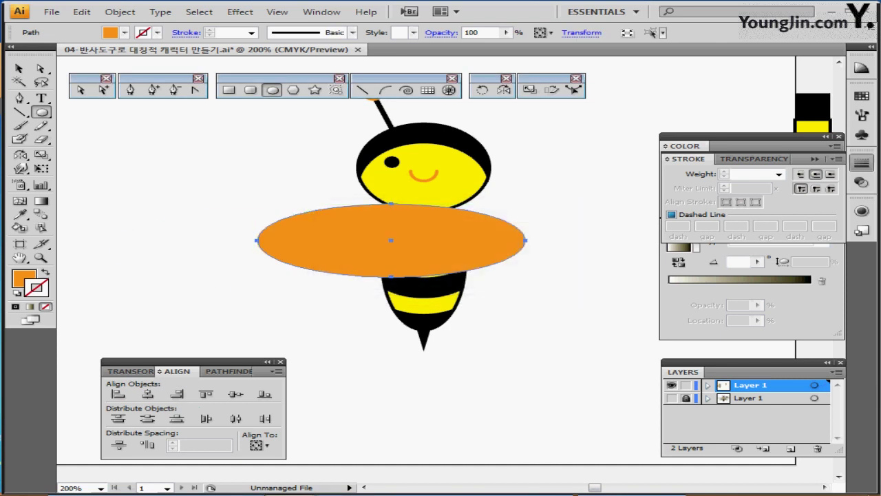
pyautogui.moveTo(368, 242); pyautogui.dragTo(241, 255)
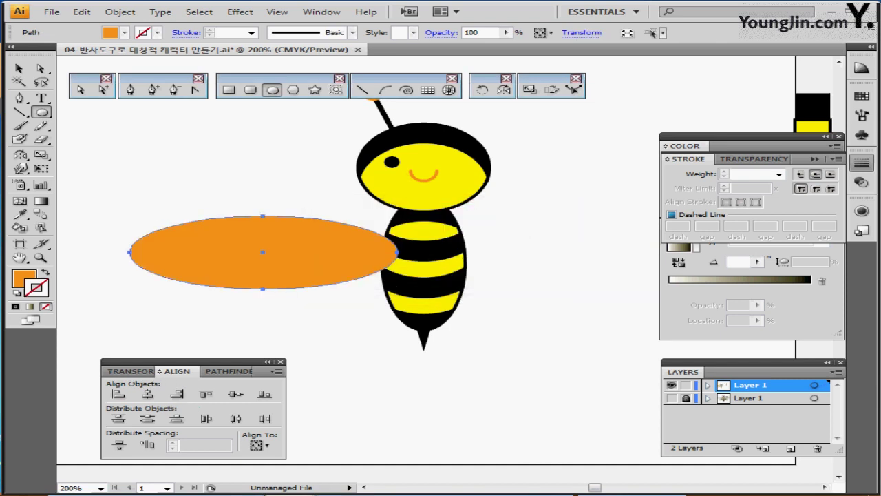
# Give the wing ellipse the default white fill and black stroke, set the stroke weight to 4 pt, and save the document.
pyautogui.press('d')
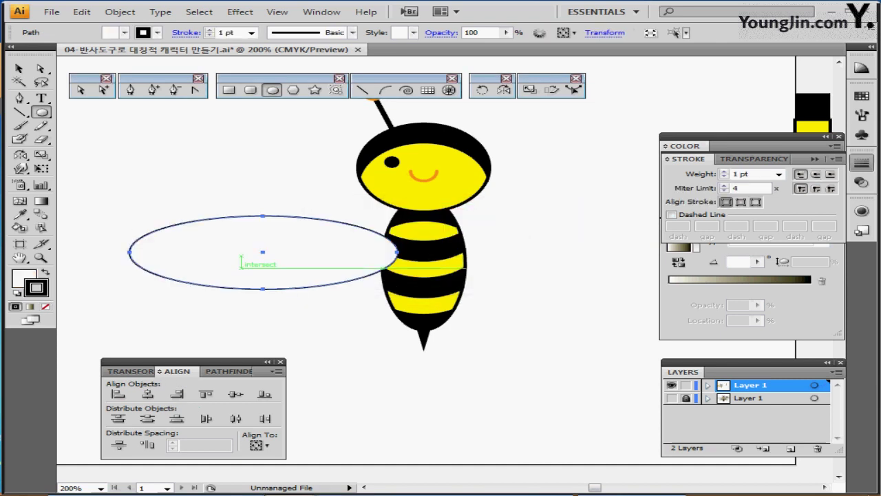
pyautogui.moveTo(239, 268); pyautogui.dragTo(159, 258)
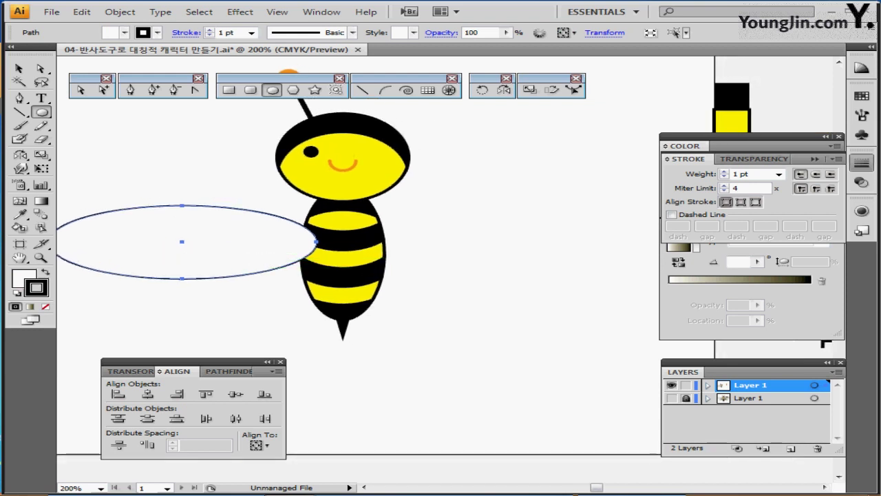
pyautogui.click(724, 171)
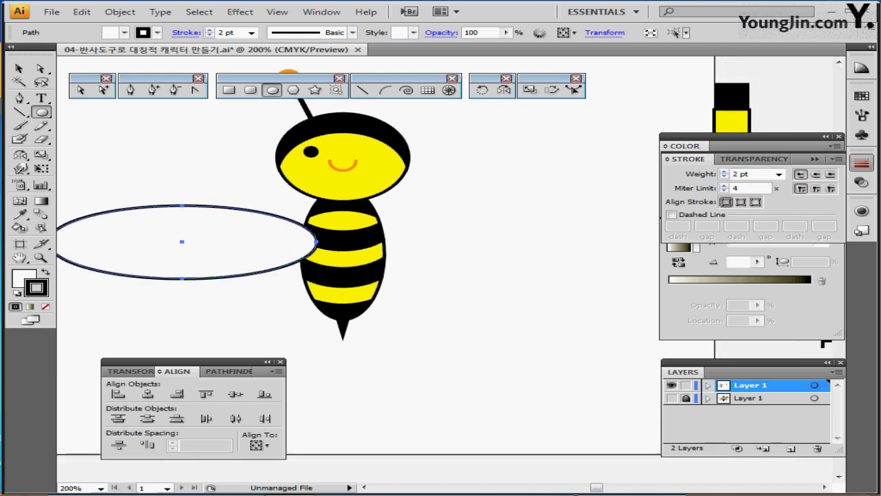
pyautogui.click(861, 163)
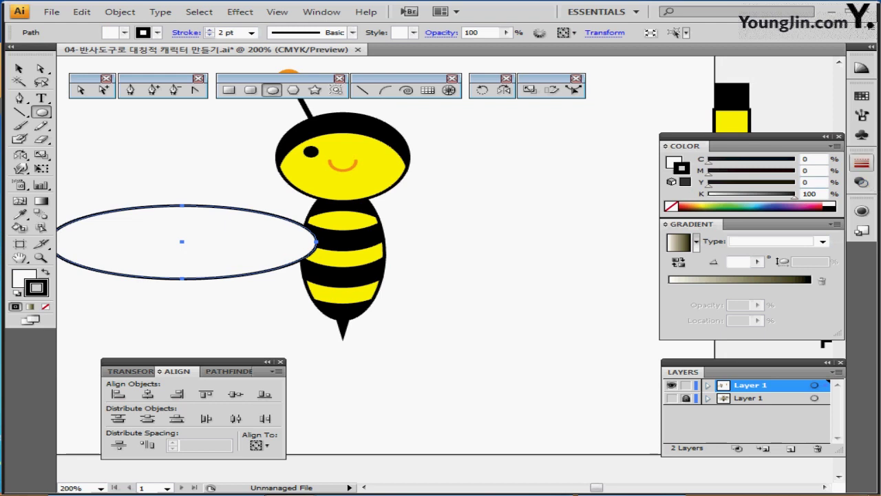
pyautogui.moveTo(861, 163); pyautogui.dragTo(863, 170)
pyautogui.click(863, 170)
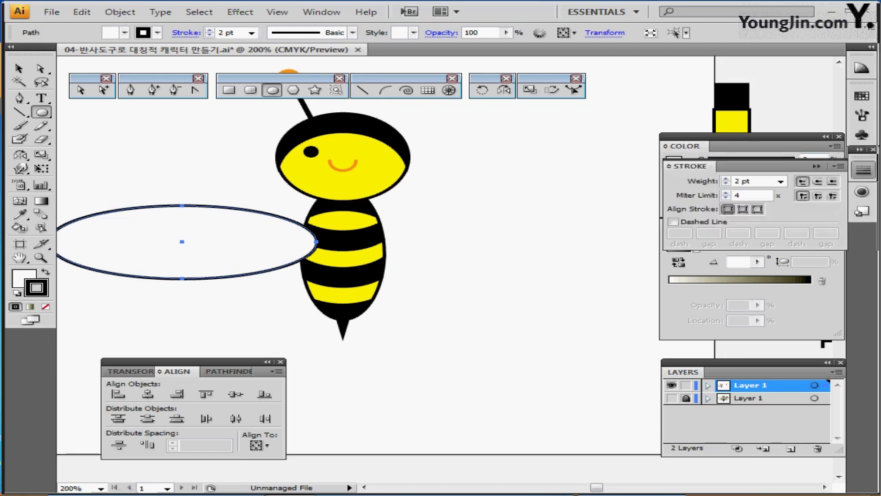
pyautogui.click(725, 178)
pyautogui.click(726, 179)
pyautogui.click(863, 170)
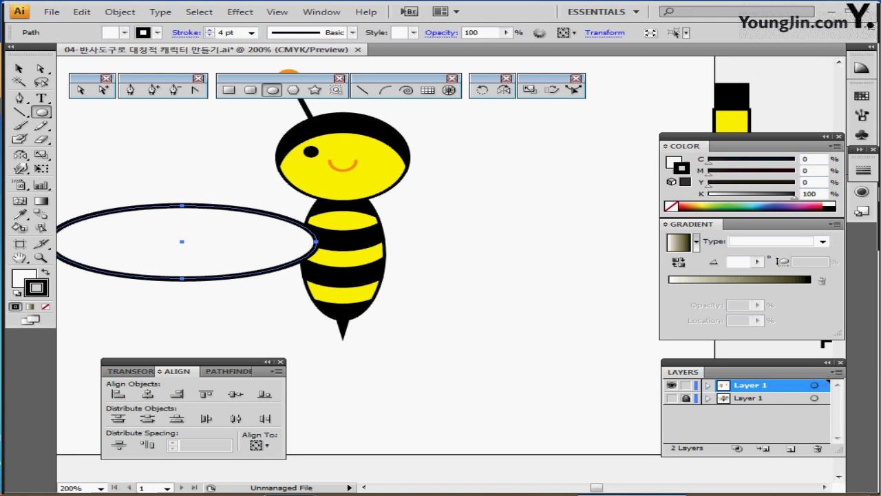
pyautogui.hotkey('ctrl', 's')
# Convert the wing ellipse's right anchor point to a corner so the wing ends in a point at the body.
pyautogui.moveTo(413, 275); pyautogui.dragTo(438, 255)
pyautogui.click(194, 90)
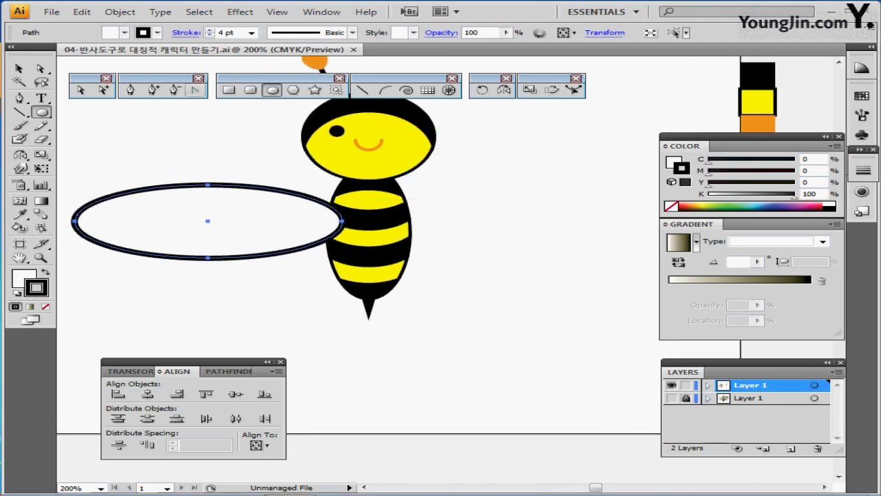
pyautogui.hotkey('shift', 'c')
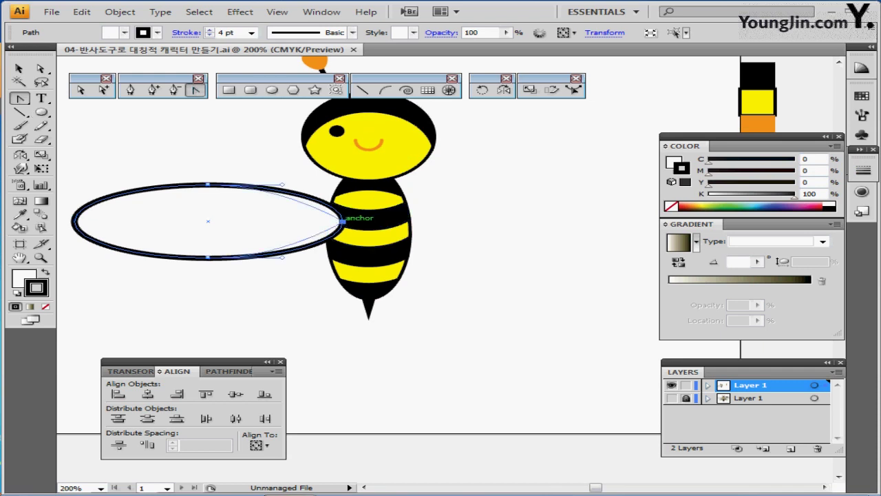
pyautogui.click(342, 221)
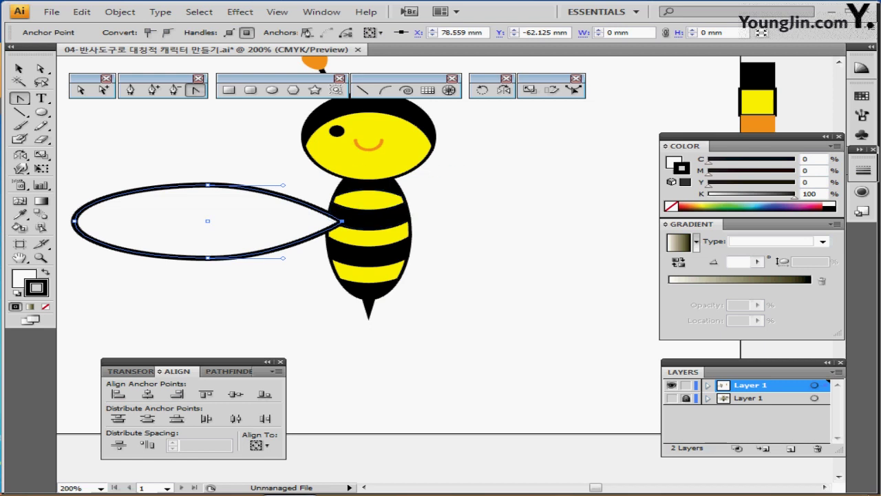
# Rotate the whole wing by -13° and move it up so its point meets the upper body just below the head.
pyautogui.keyDown('ctrl'); pyautogui.click(208, 221); pyautogui.keyUp('ctrl')
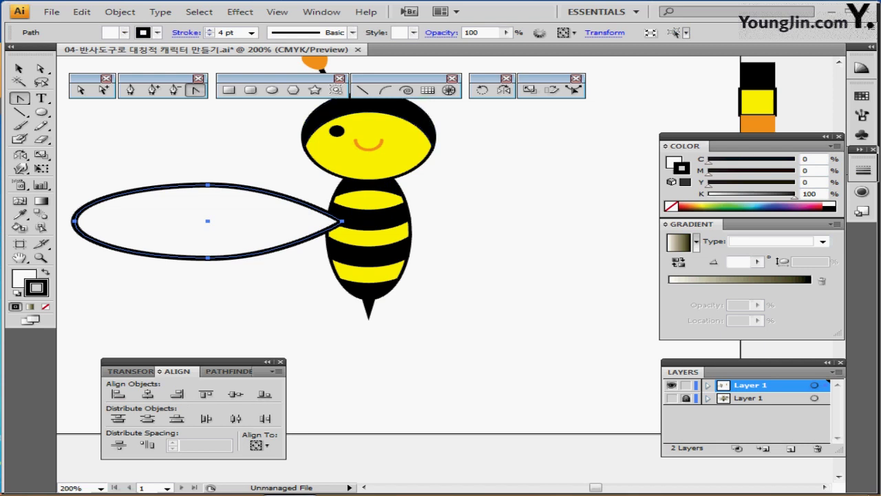
pyautogui.doubleClick(481, 91)
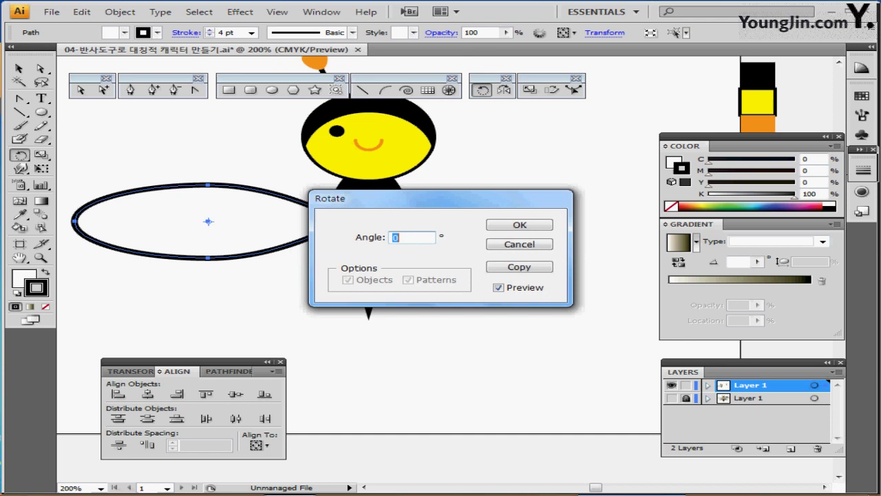
pyautogui.write('-13')
pyautogui.press('Return')
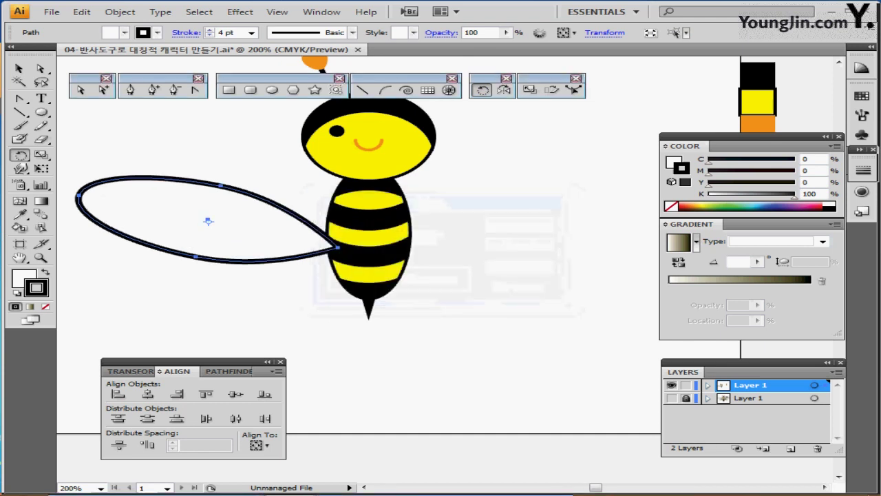
pyautogui.moveTo(242, 233); pyautogui.dragTo(227, 183)
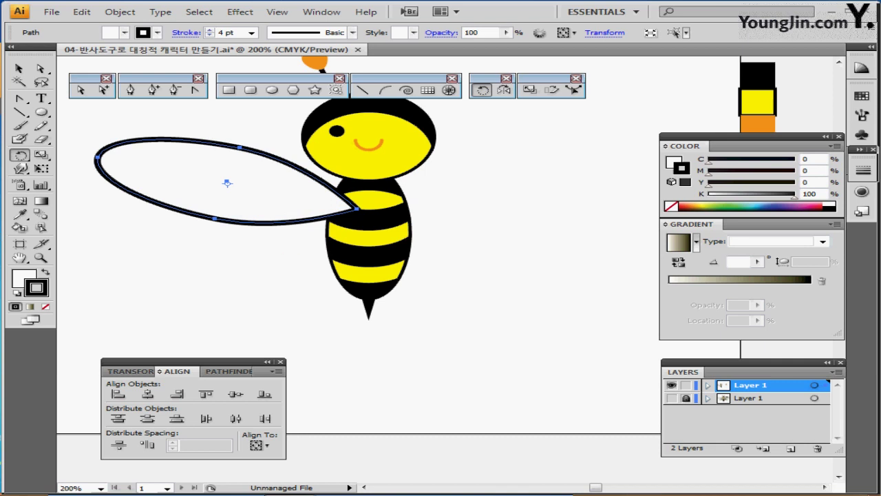
# Apply the semi-transparent gradient appearance to the wing by sampling the gradient swatch in the palette with the Eyedropper.
pyautogui.hotkey('ctrl', '-')
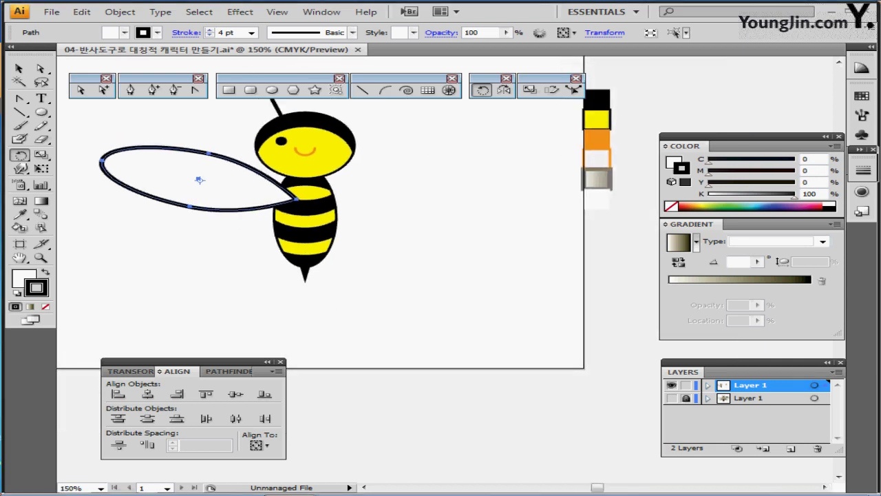
pyautogui.press('i')
pyautogui.click(596, 179)
pyautogui.hotkey('ctrl', '+')
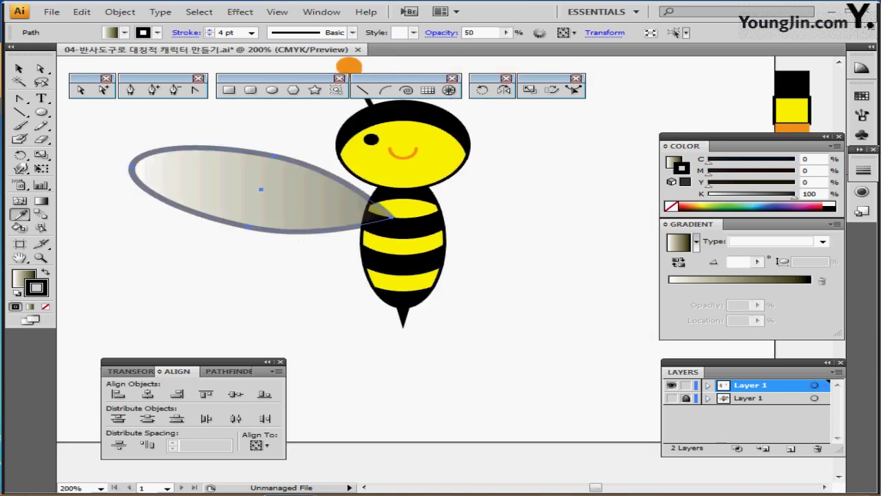
# Examine the colours of both gradient stops in the wing's fill and the wing's opacity setting.
pyautogui.press('x')
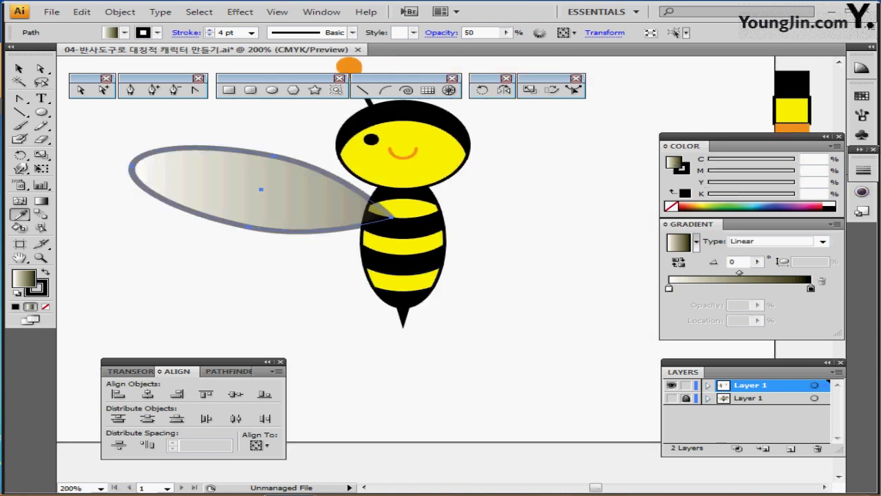
pyautogui.doubleClick(669, 288)
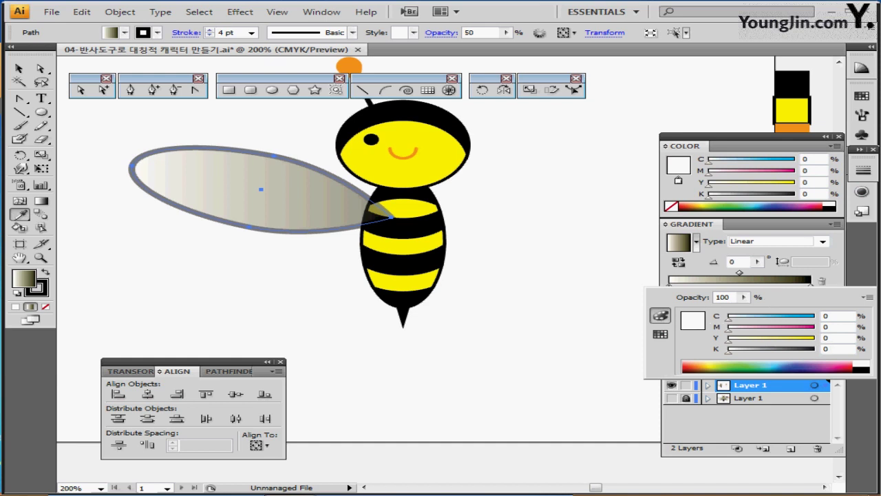
pyautogui.doubleClick(811, 285)
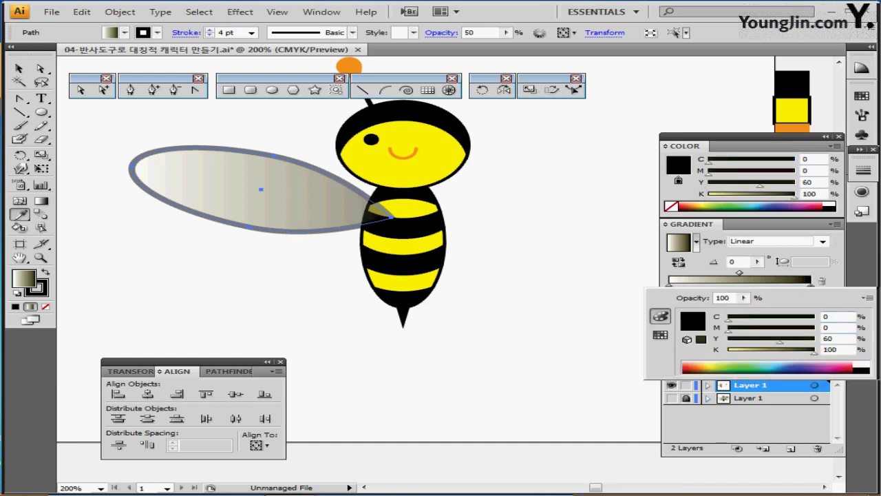
pyautogui.press('Escape')
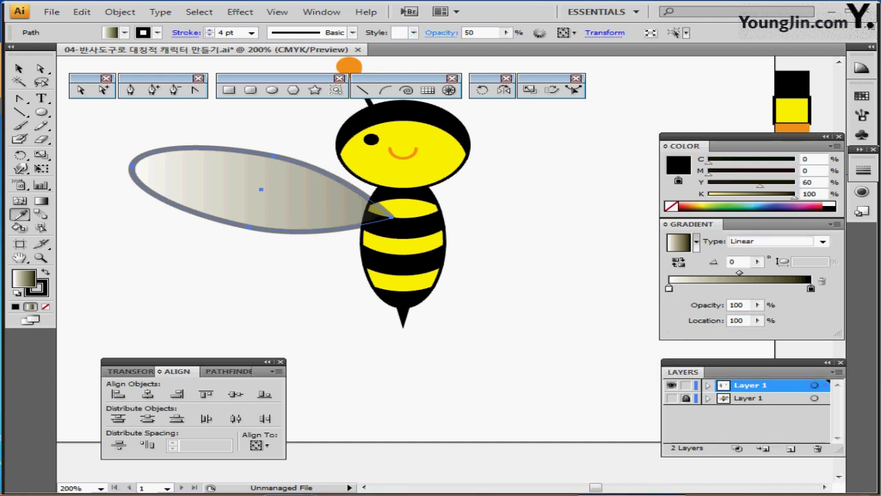
pyautogui.click(440, 33)
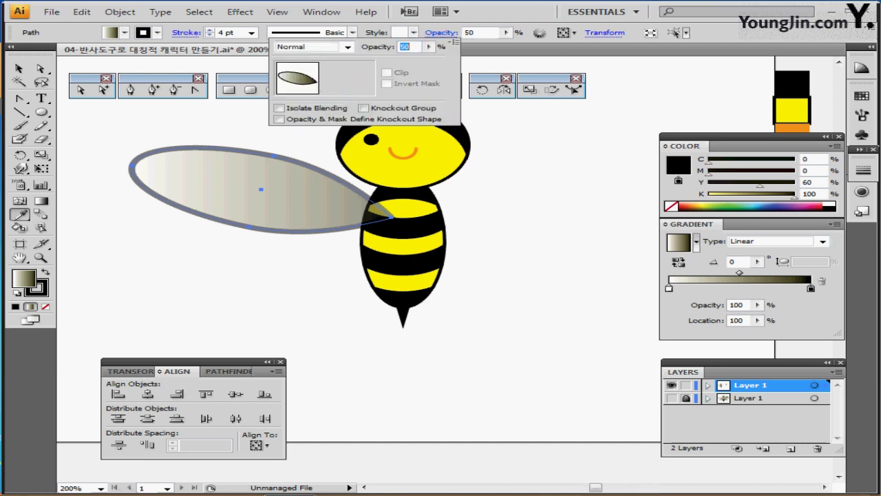
pyautogui.doubleClick(472, 33)
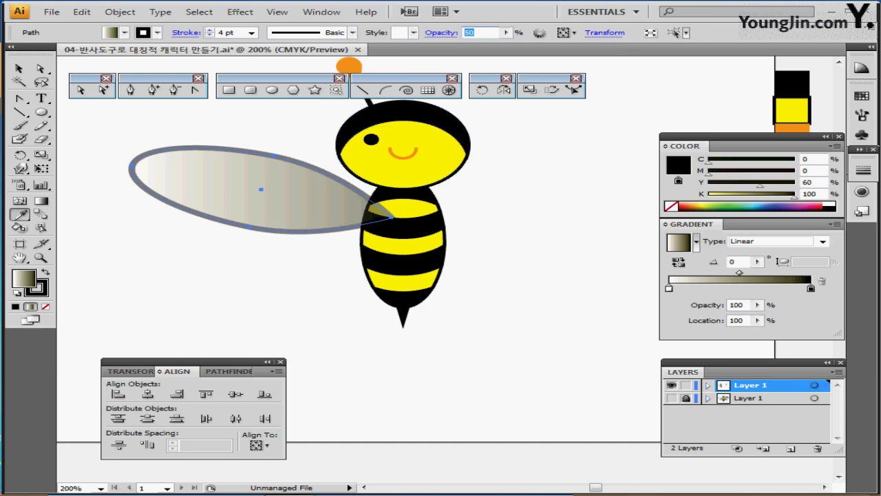
# Send the wing to the back and set a uniform scale of 70% with Scale Strokes & Effects enabled.
pyautogui.hotkey('ctrl', 'shift', '[')
pyautogui.doubleClick(529, 90)
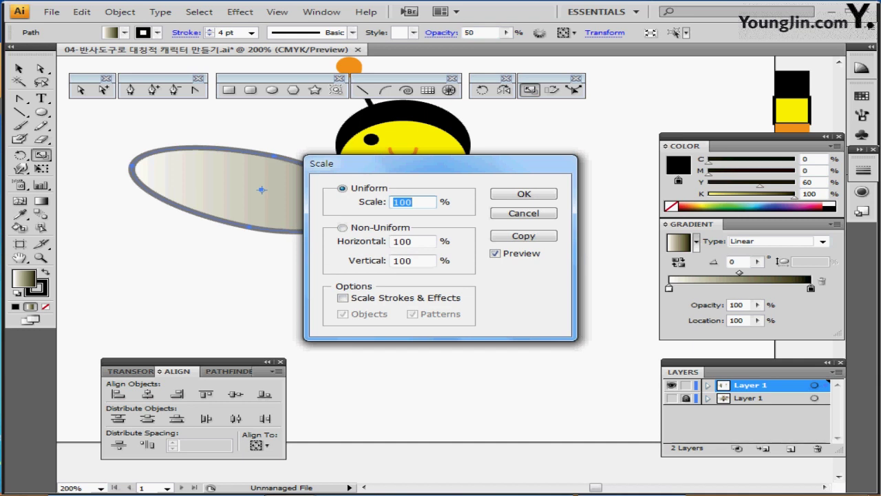
pyautogui.write('70')
pyautogui.press('Tab')
pyautogui.click(342, 297)
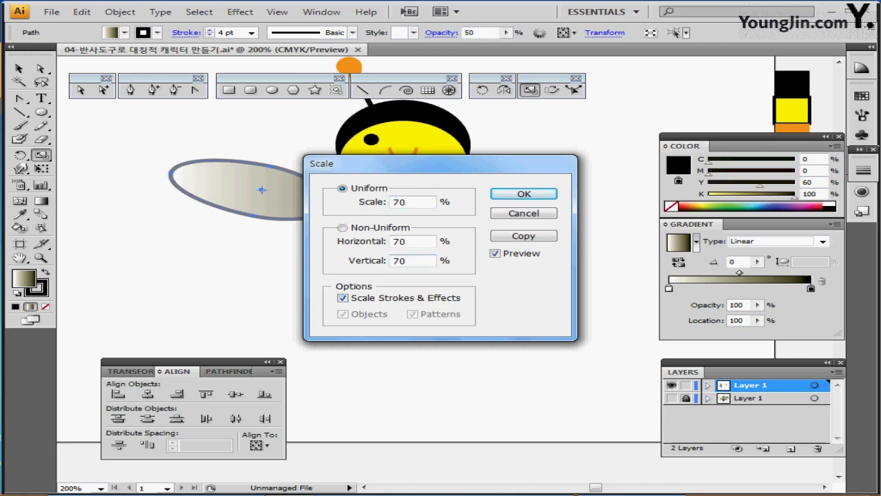
# Create a uniformly scaled 70% copy of the large left wing, scaling strokes and effects as well.
pyautogui.moveTo(358, 163); pyautogui.dragTo(404, 201)
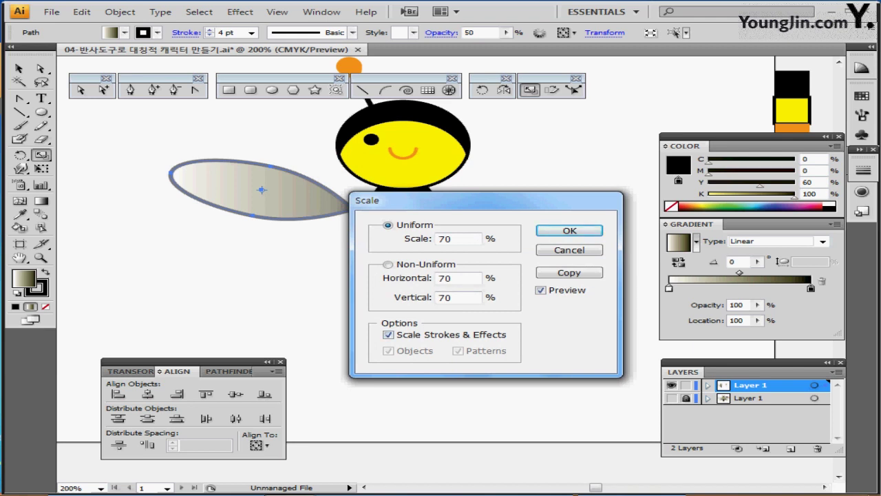
pyautogui.click(569, 272)
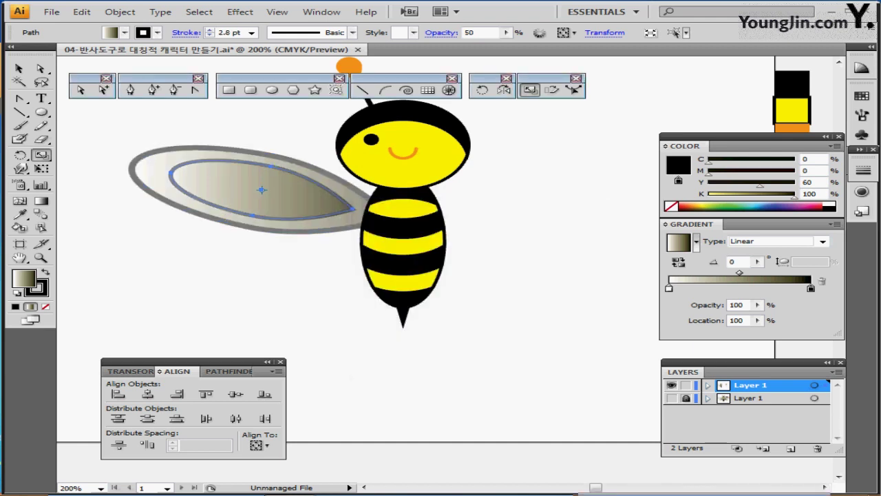
# Rotate the smaller wing copy 45° and place it beneath the large left wing, with its inner tip against the body.
pyautogui.doubleClick(482, 89)
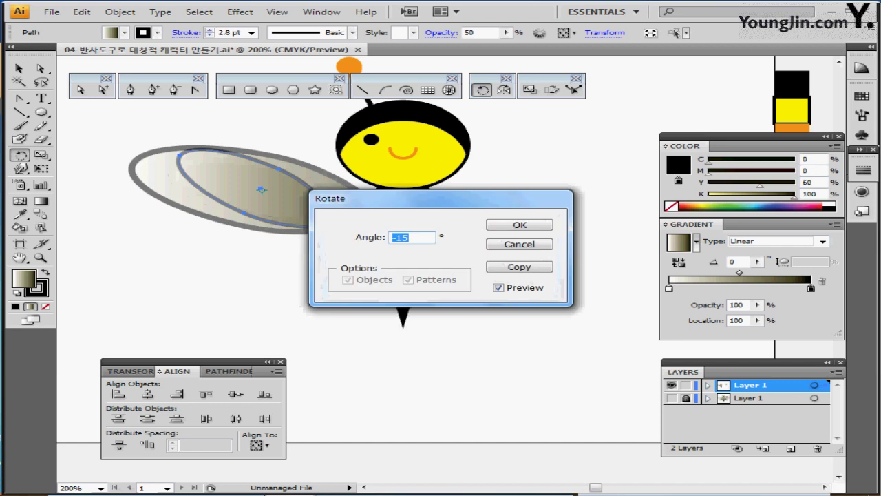
pyautogui.write('45')
pyautogui.press('Return')
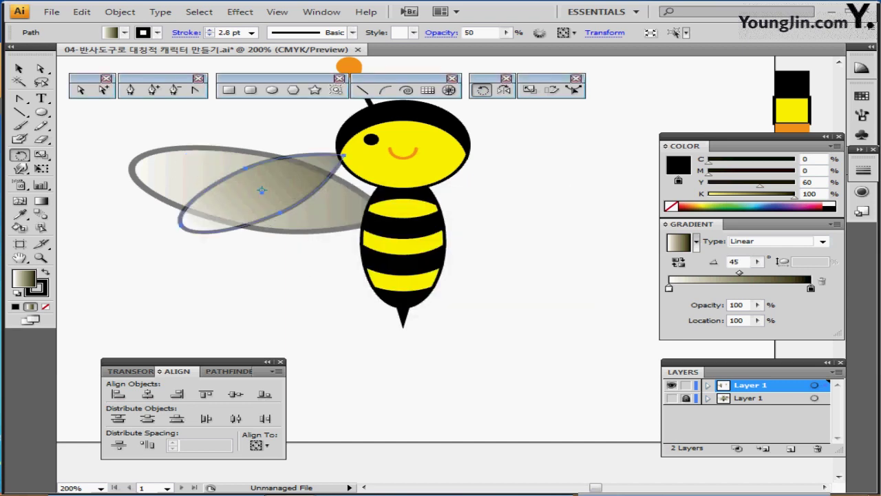
pyautogui.moveTo(289, 175); pyautogui.dragTo(293, 245)
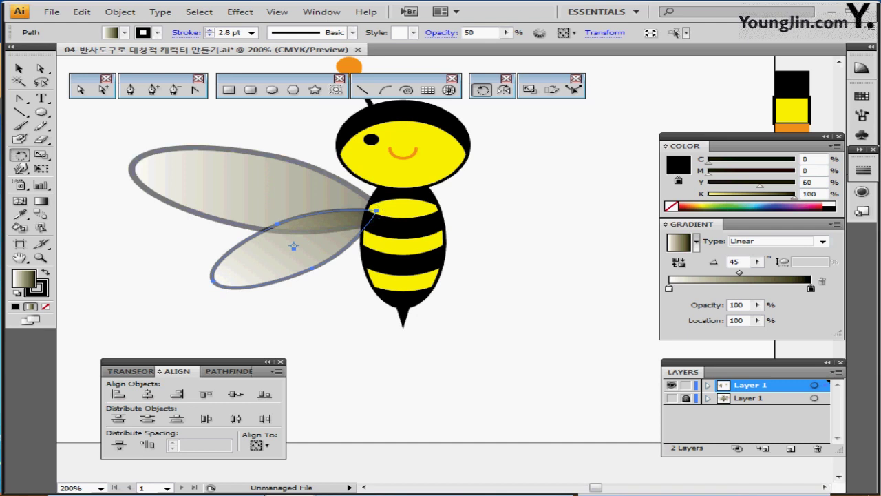
pyautogui.moveTo(293, 246); pyautogui.dragTo(330, 296)
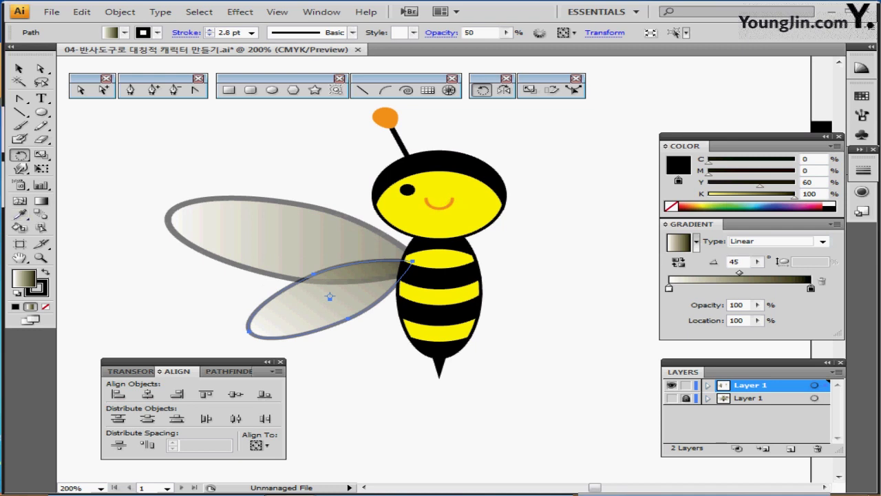
# Reflect a copy of both left wings, the antenna and the eye across a vertical axis through the face's top centre anchor.
pyautogui.press('v')
pyautogui.moveTo(250, 159); pyautogui.dragTo(304, 333)
pyautogui.moveTo(343, 110); pyautogui.dragTo(417, 138)
pyautogui.keyDown('shift'); pyautogui.click(406, 190); pyautogui.keyUp('shift')
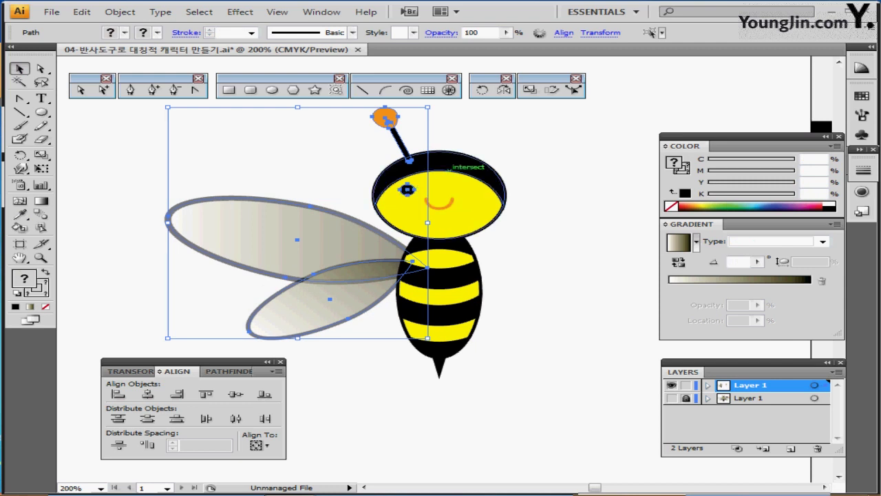
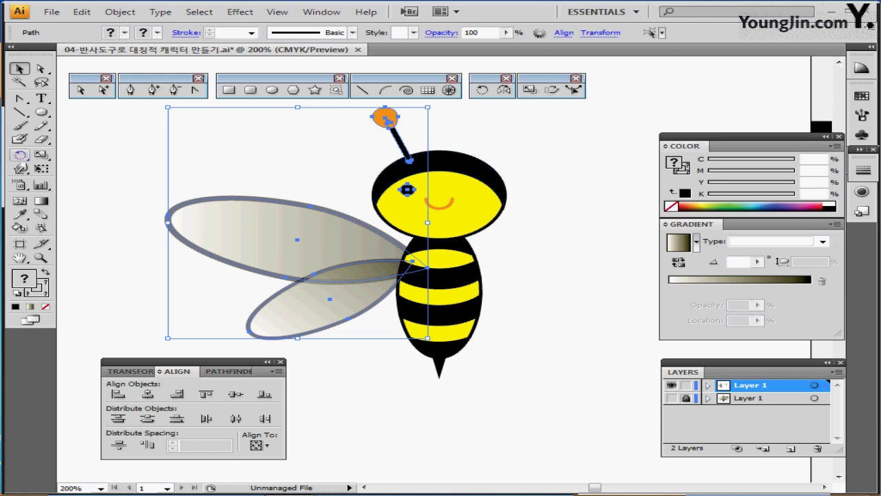
pyautogui.click(503, 90)
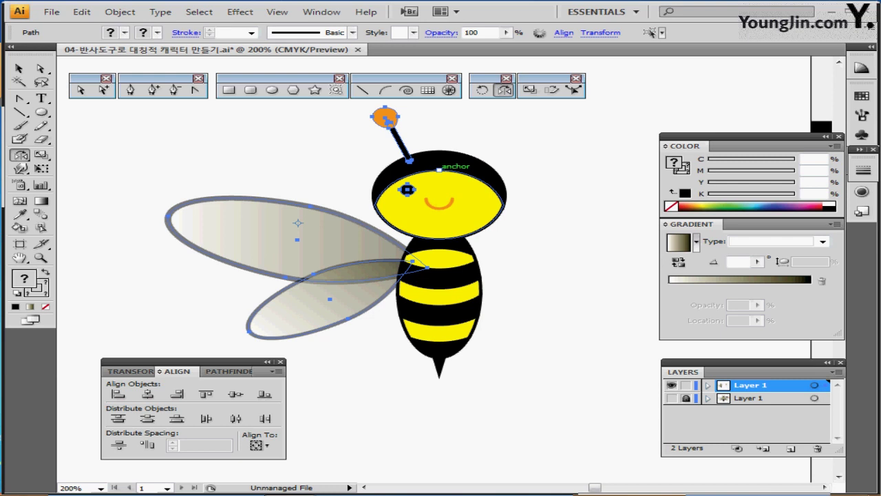
pyautogui.keyDown('alt'); pyautogui.click(439, 169); pyautogui.keyUp('alt')
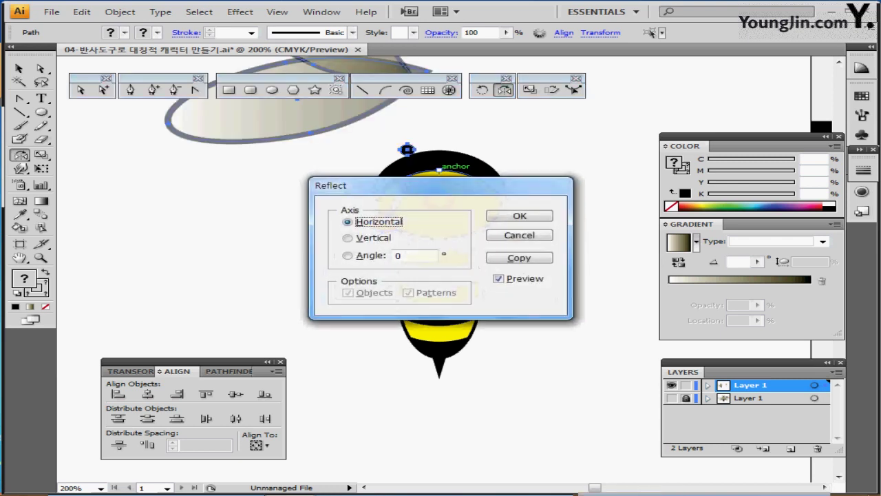
pyautogui.click(373, 239)
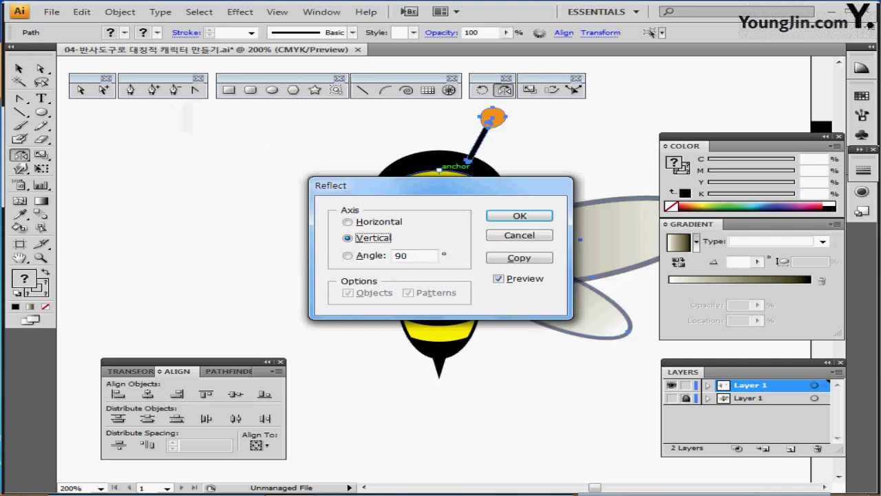
pyautogui.moveTo(385, 186); pyautogui.dragTo(109, 154)
pyautogui.click(243, 226)
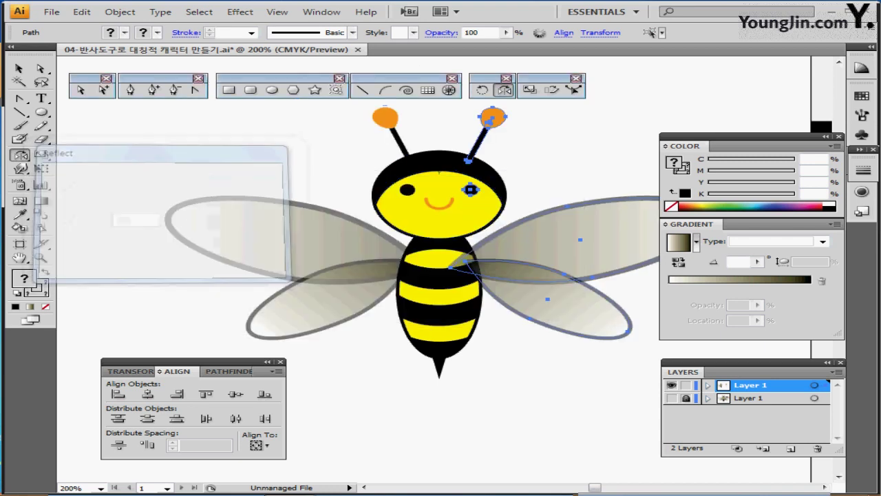
pyautogui.hotkey('ctrl', 'shift', 'a')
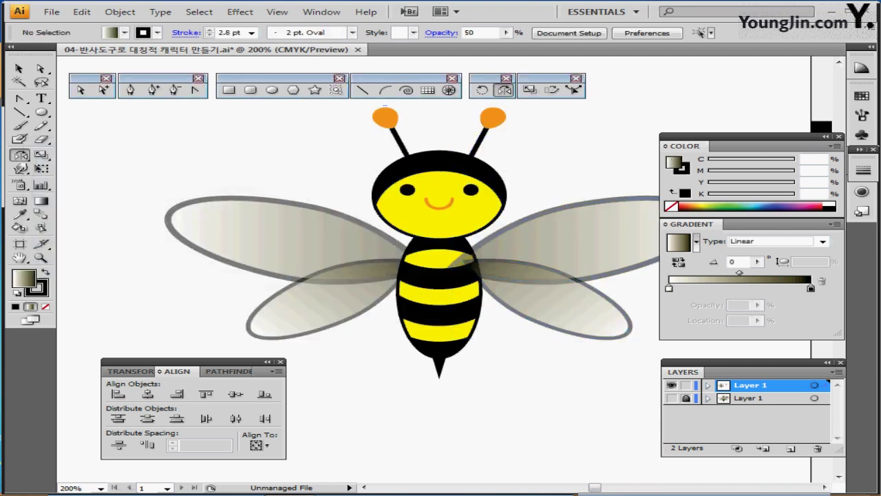
# Send both right wings behind the bee's body and save the document.
pyautogui.moveTo(530, 199); pyautogui.dragTo(588, 362)
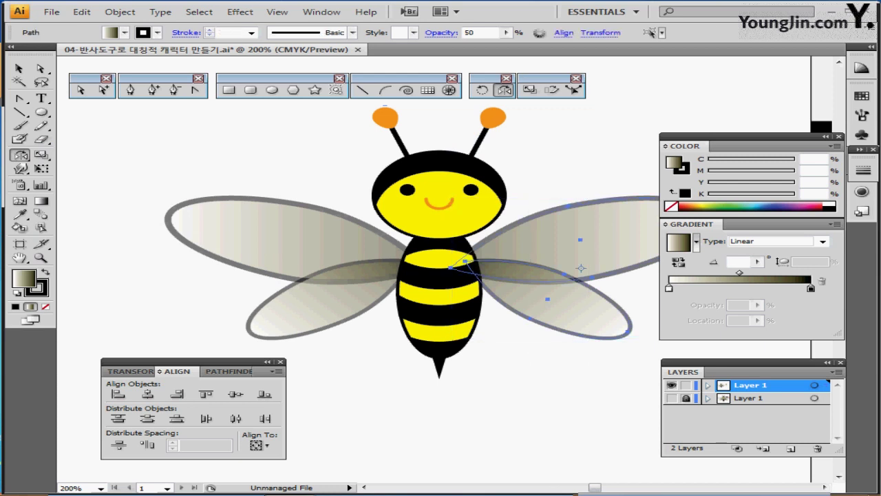
pyautogui.moveTo(650, 320); pyautogui.dragTo(472, 337)
pyautogui.hotkey('ctrl', 's')
pyautogui.hotkey('ctrl', 'shift', 'a')
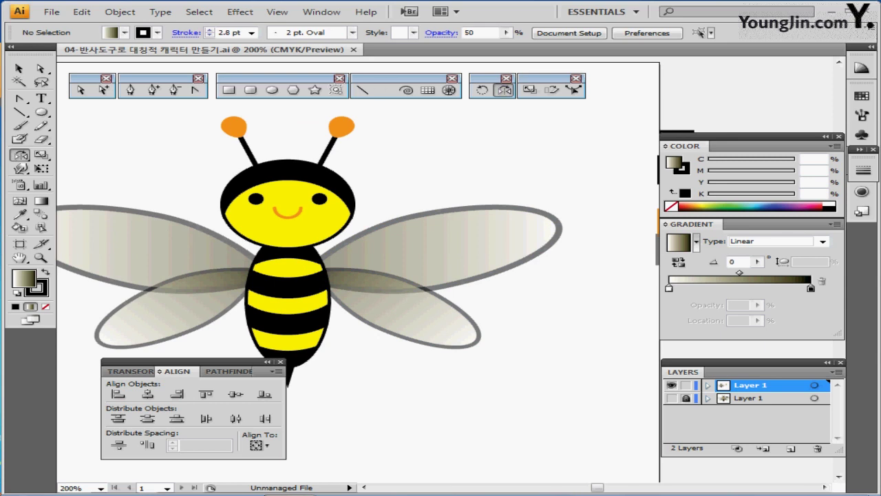
# Create a polygon with a 5.5 mm radius and 6 sides above the large right wing.
pyautogui.click(294, 90)
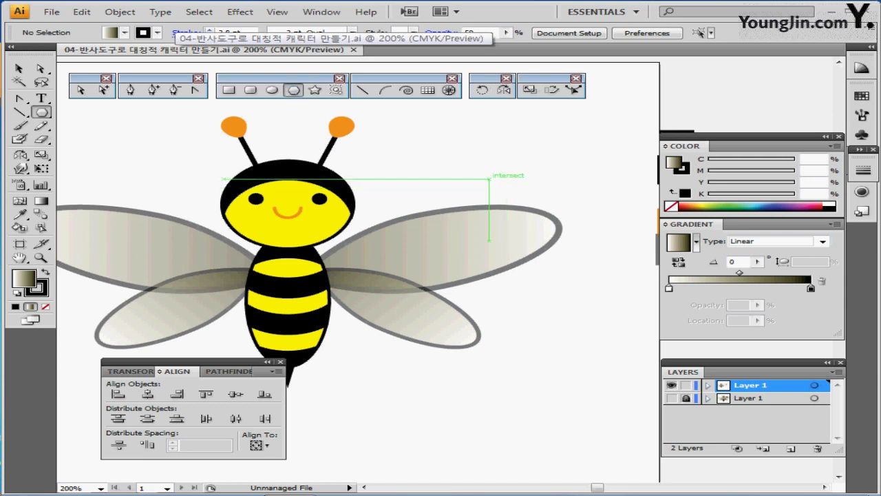
pyautogui.click(488, 179)
pyautogui.write('5')
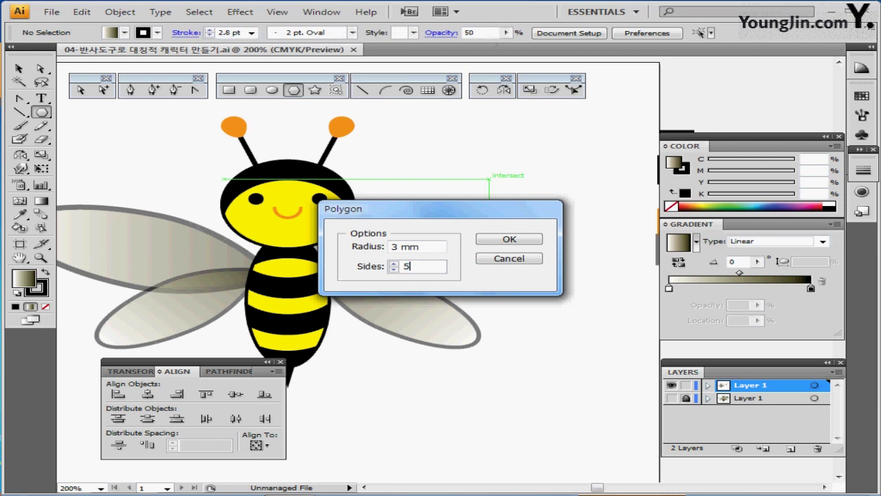
pyautogui.write('.5')
pyautogui.press('Tab')
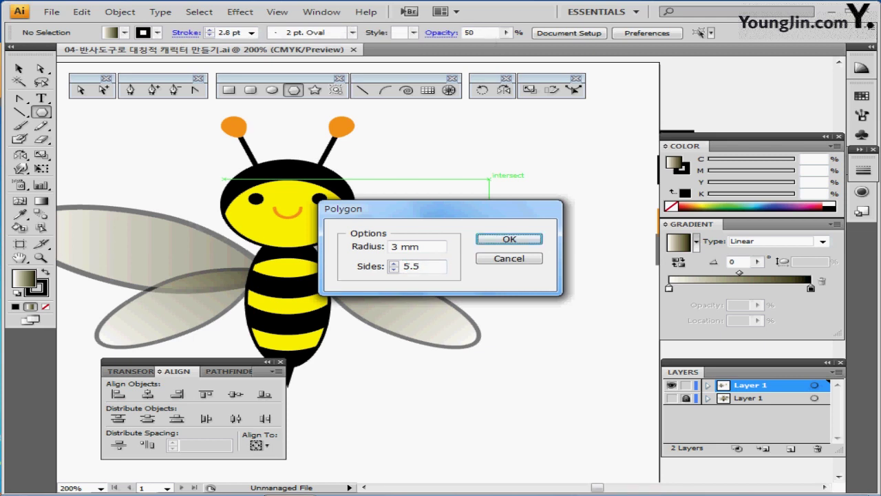
pyautogui.doubleClick(404, 247)
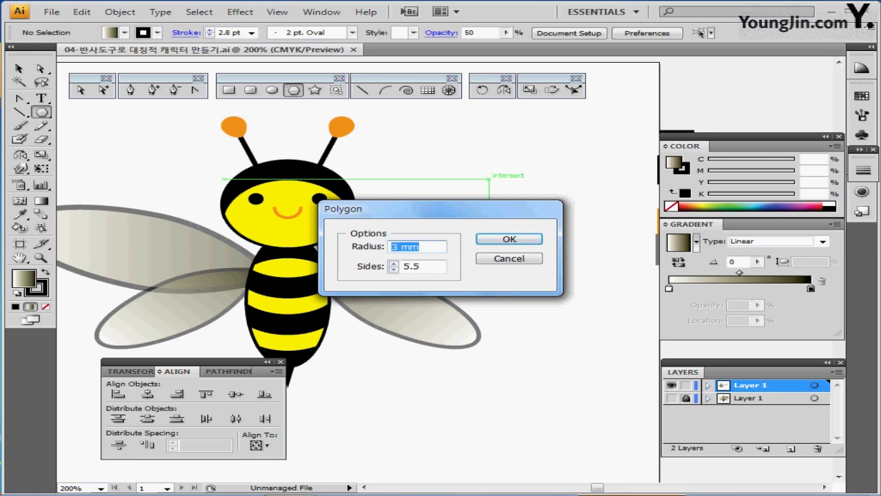
pyautogui.write('5.5')
pyautogui.press('Tab')
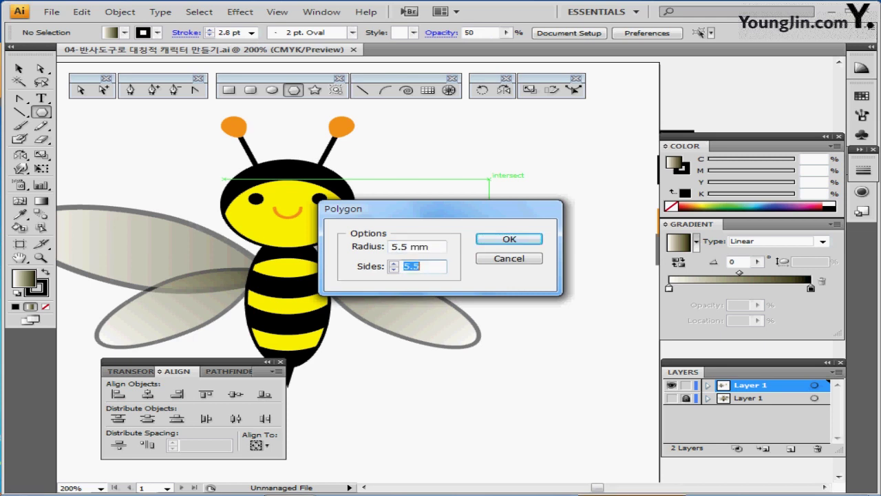
pyautogui.write('6')
pyautogui.press('Return')
pyautogui.press('ctrl')
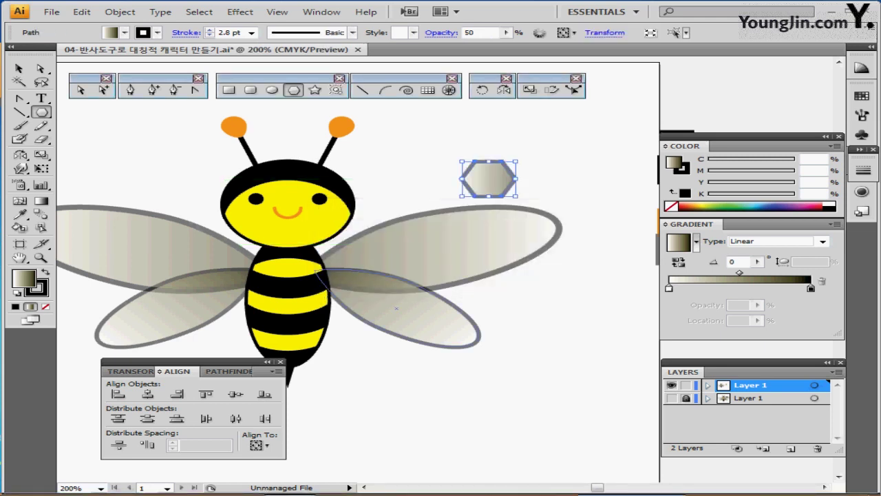
# Apply the orange sample swatch's appearance to the hexagon with the Eyedropper.
pyautogui.keyDown('ctrl'); pyautogui.click(479, 288); pyautogui.keyUp('ctrl')
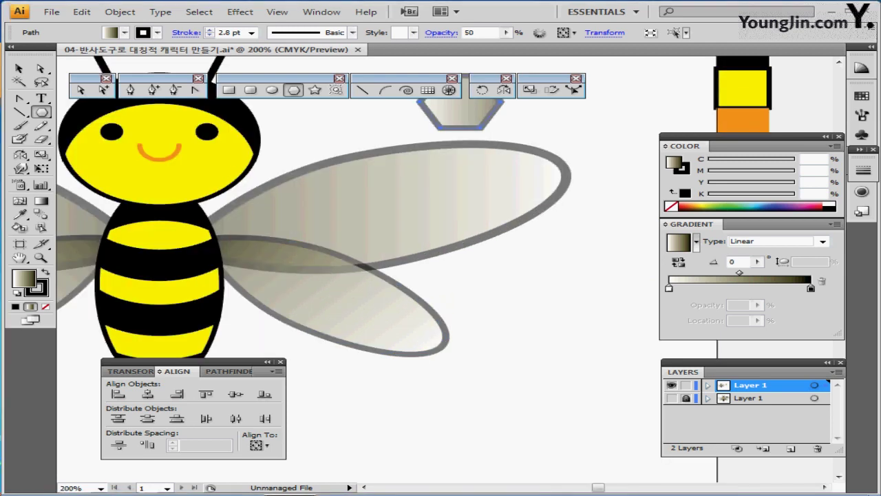
pyautogui.keyDown('ctrl'); pyautogui.keyDown('alt'); pyautogui.click(488, 273); pyautogui.keyUp('alt'); pyautogui.keyUp('ctrl')
pyautogui.keyDown('ctrl'); pyautogui.keyDown('alt'); pyautogui.click(491, 276); pyautogui.keyUp('alt'); pyautogui.keyUp('ctrl')
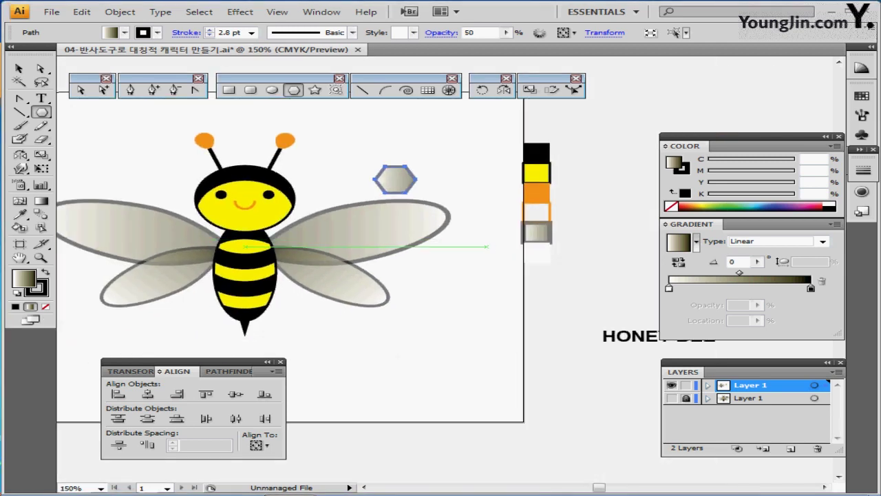
pyautogui.press('i')
pyautogui.click(537, 193)
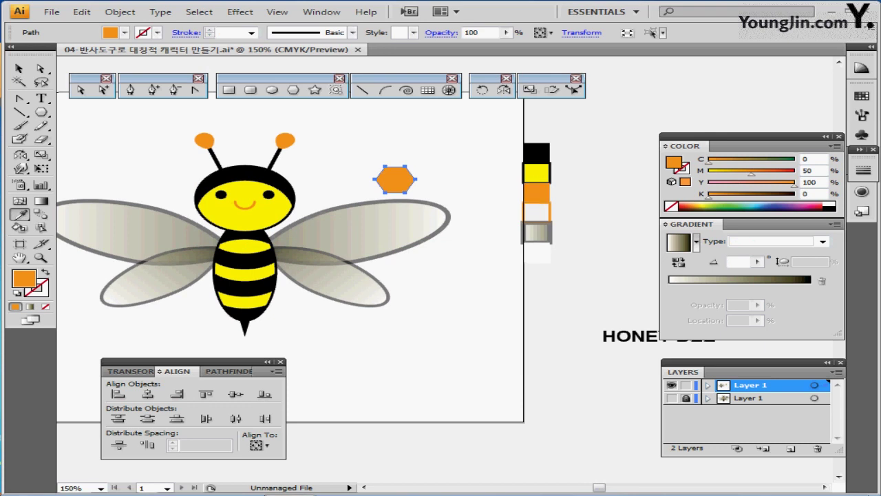
# Rotate the orange hexagon 45° and move it about 11 mm right and 2.4 mm down, above the right wing's tip.
pyautogui.doubleClick(482, 91)
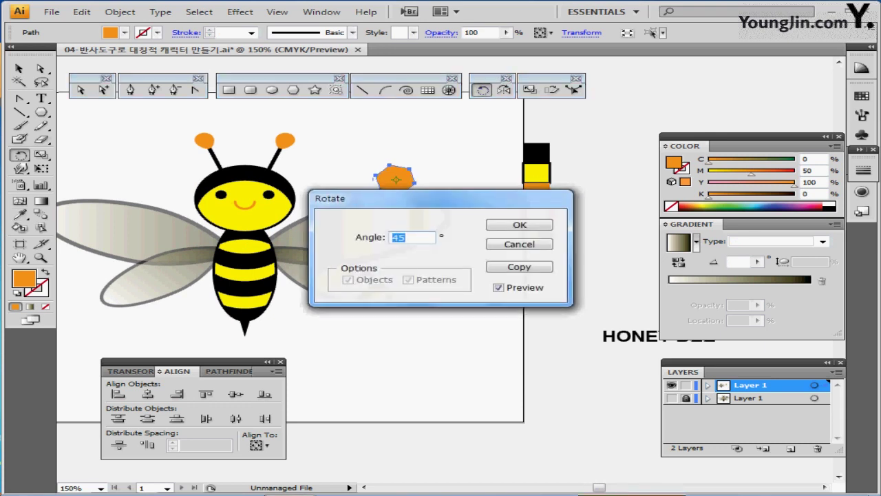
pyautogui.press('Return')
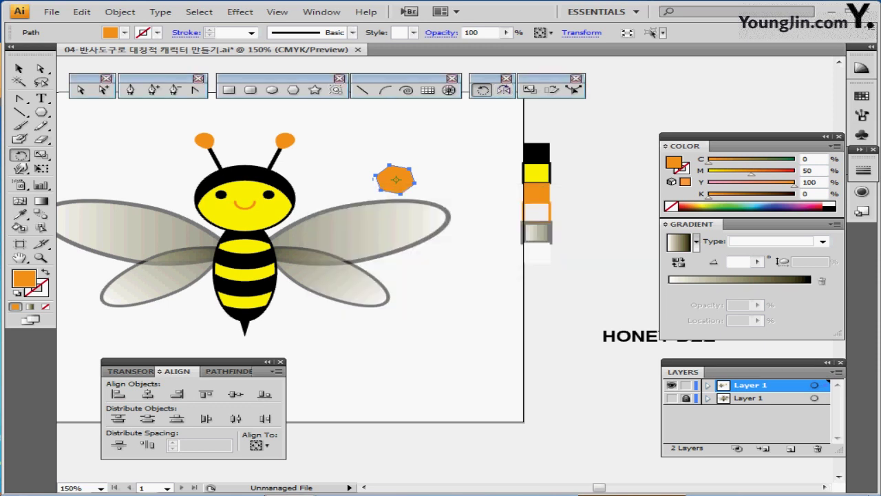
pyautogui.hotkey('ctrl', 'shift', 'a')
pyautogui.moveTo(403, 185); pyautogui.dragTo(439, 183)
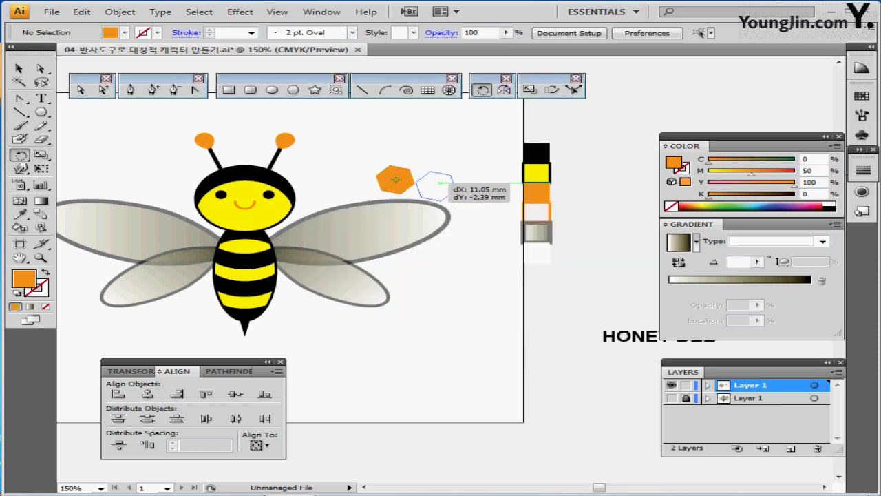
pyautogui.moveTo(439, 182); pyautogui.dragTo(439, 183)
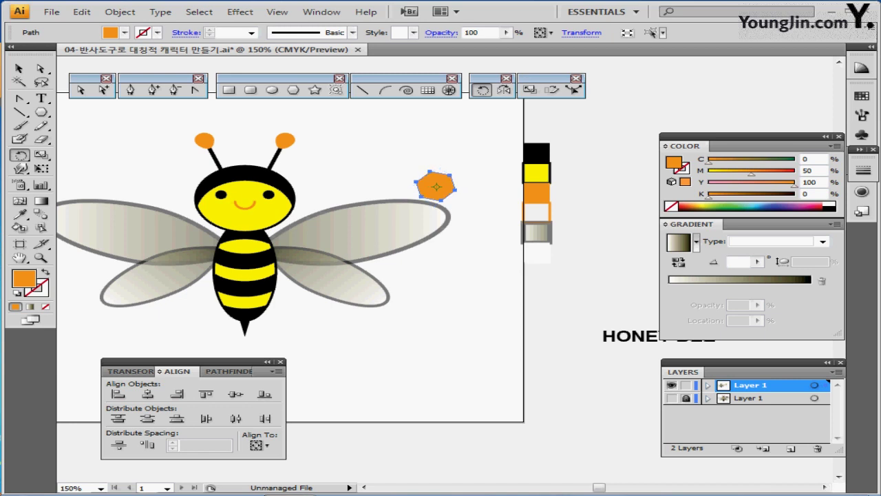
pyautogui.hotkey('ctrl', 'shift', 'a')
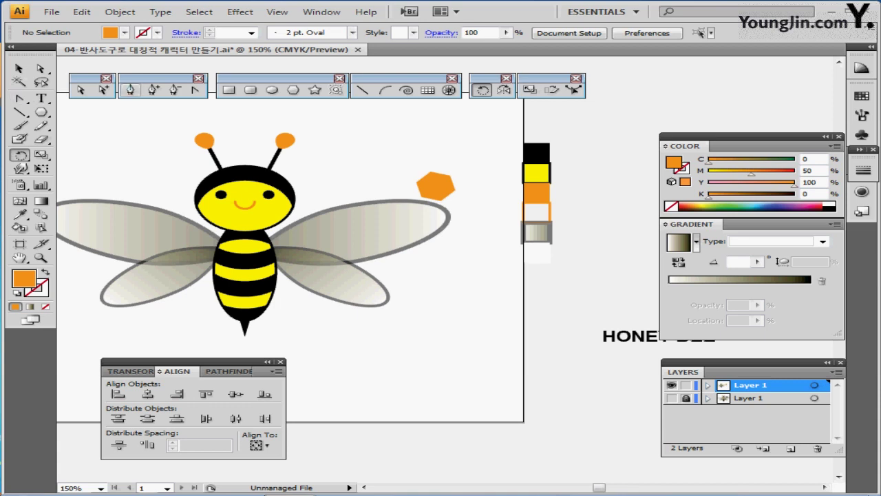
# Draw an upward-arching Pen path about 39 mm wide along the large right wing's upper edge, ending below the hexagon.
pyautogui.click(131, 89)
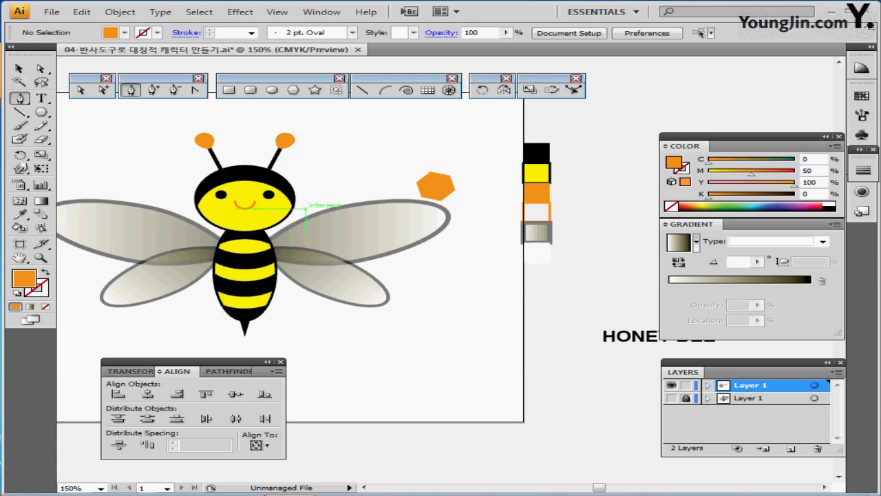
pyautogui.press('capslock')
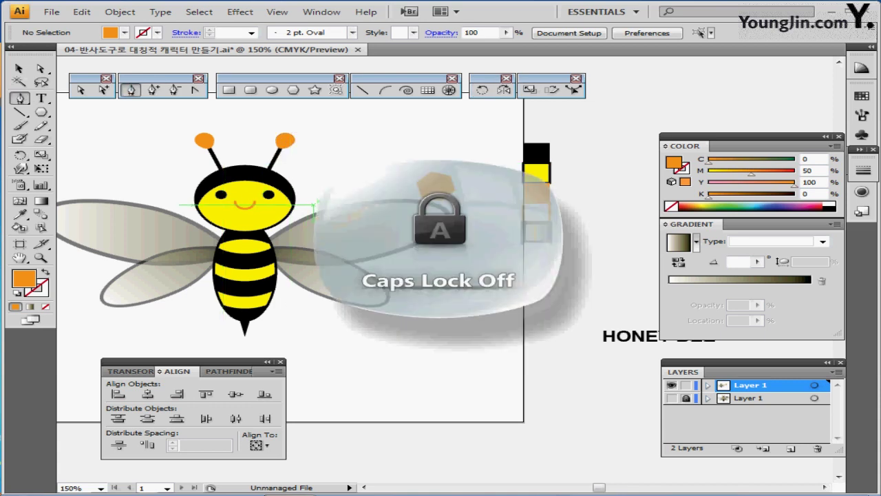
pyautogui.click(313, 205)
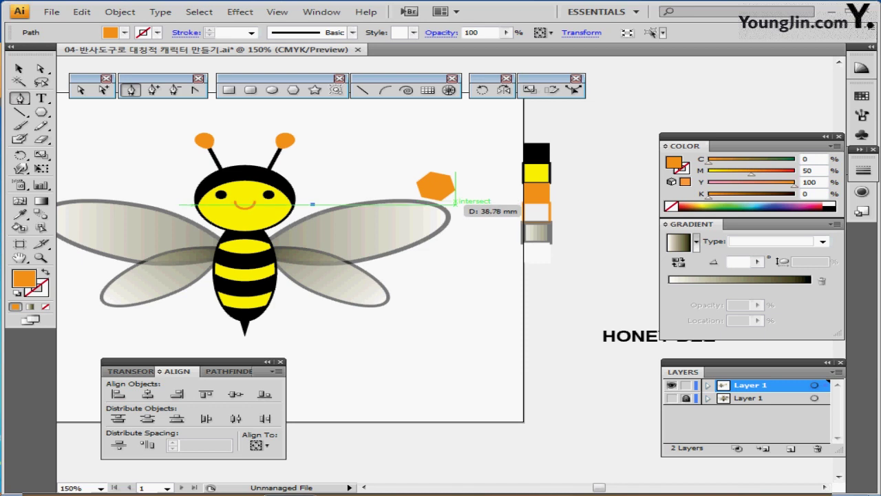
pyautogui.moveTo(454, 204); pyautogui.dragTo(490, 233)
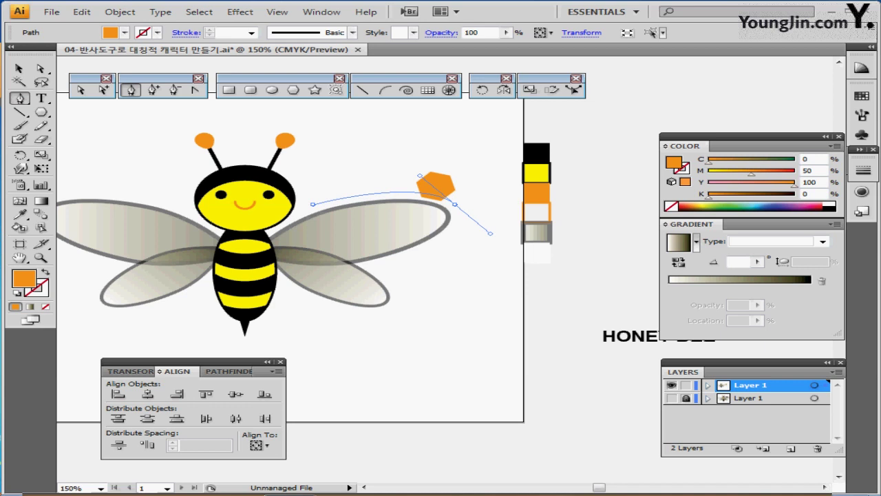
pyautogui.moveTo(490, 233); pyautogui.dragTo(490, 233)
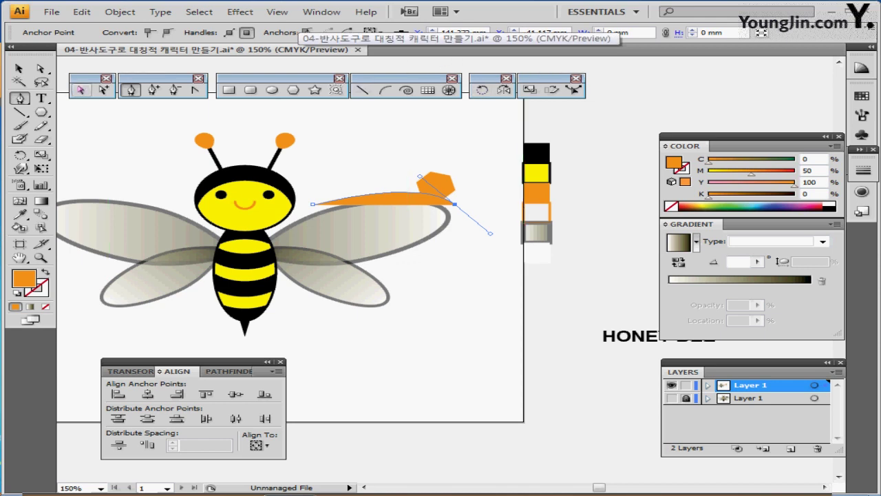
# Copy the HONEY BEE text beside the artboard and place it along the curved path above the large right wing with Type on a Path.
pyautogui.click(42, 98)
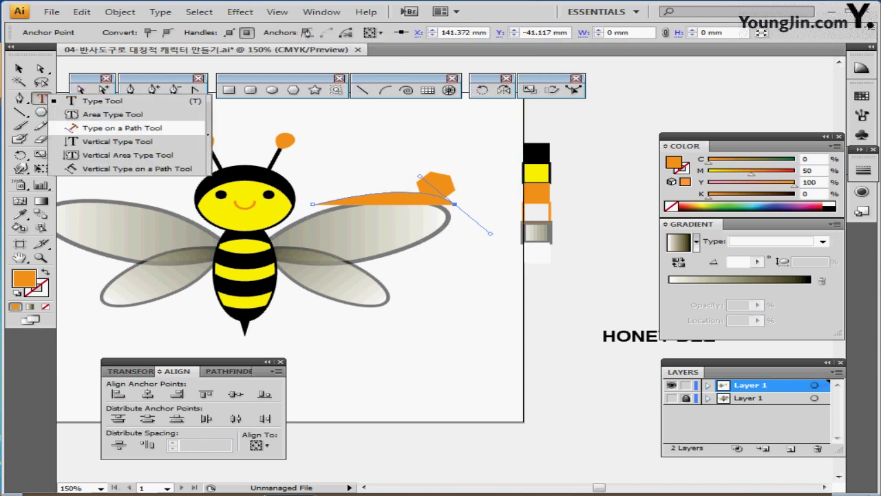
pyautogui.click(117, 128)
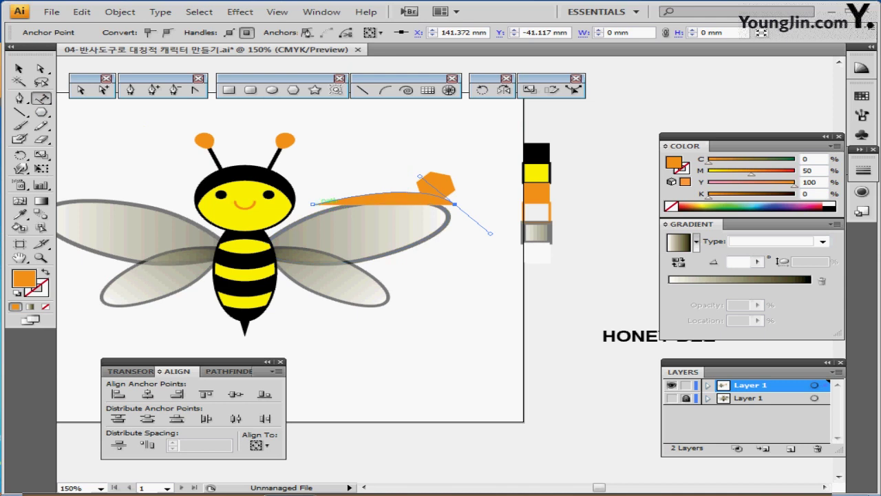
pyautogui.click(319, 201)
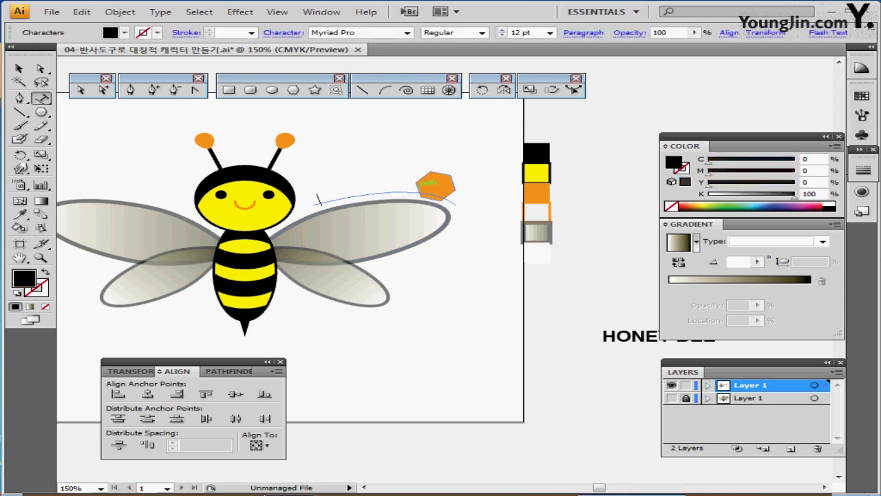
pyautogui.doubleClick(616, 337)
pyautogui.click(615, 337)
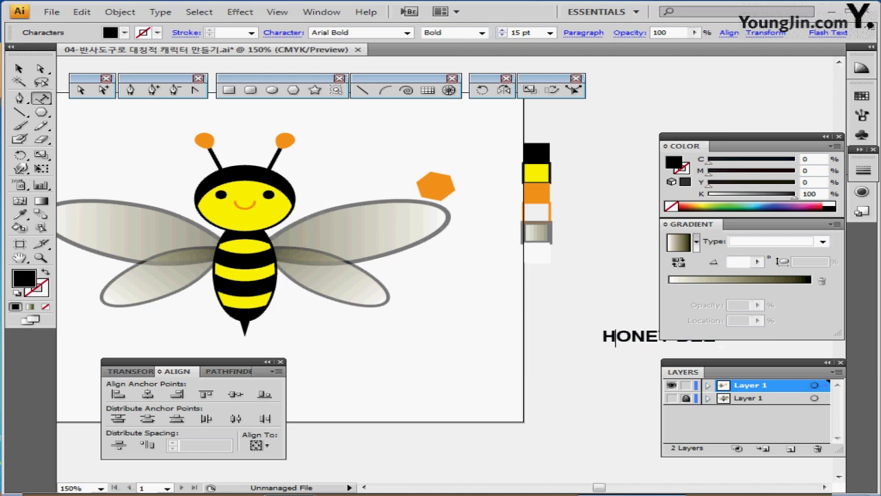
pyautogui.hotkey('ctrl', 'a')
pyautogui.hotkey('ctrl', 'c')
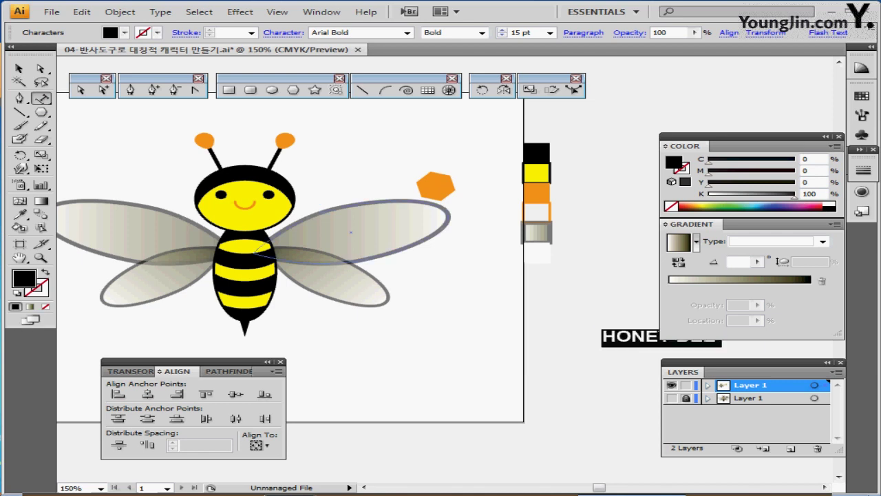
pyautogui.click(318, 201)
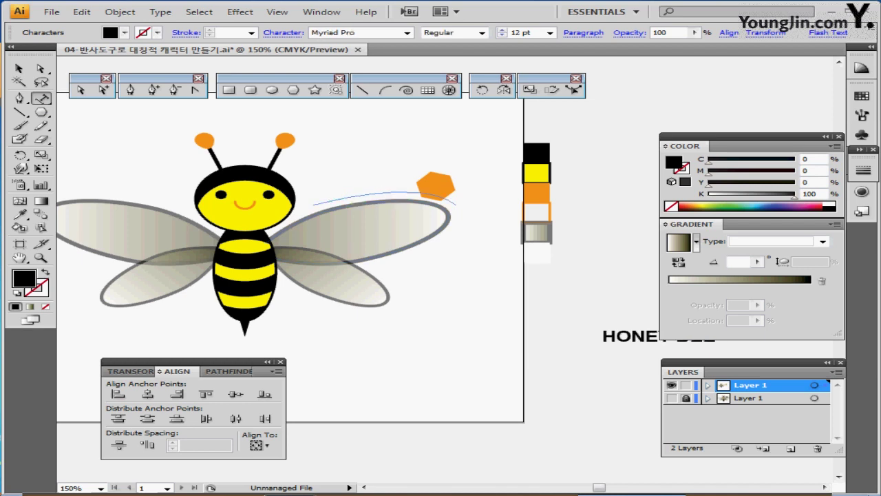
pyautogui.hotkey('ctrl', 'v')
pyautogui.press('Escape')
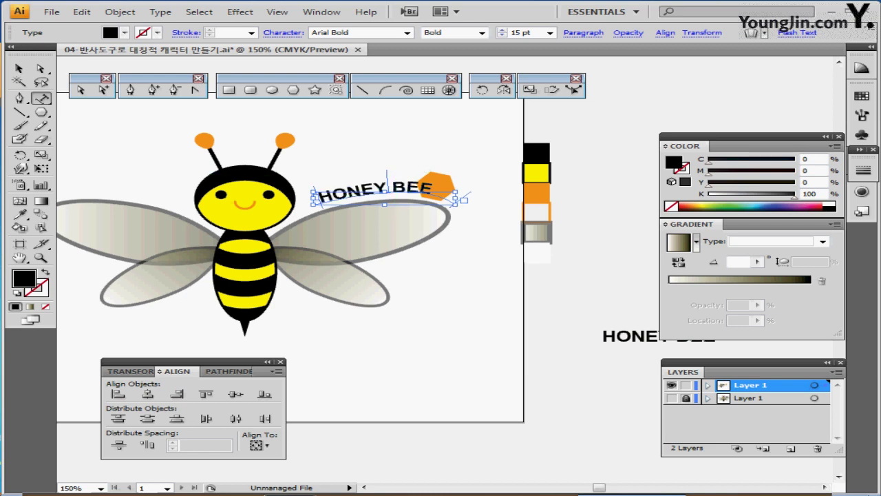
# Move the curved HONEY BEE text and its path slightly right and down, just above the large right wing's upper edge.
pyautogui.press('a')
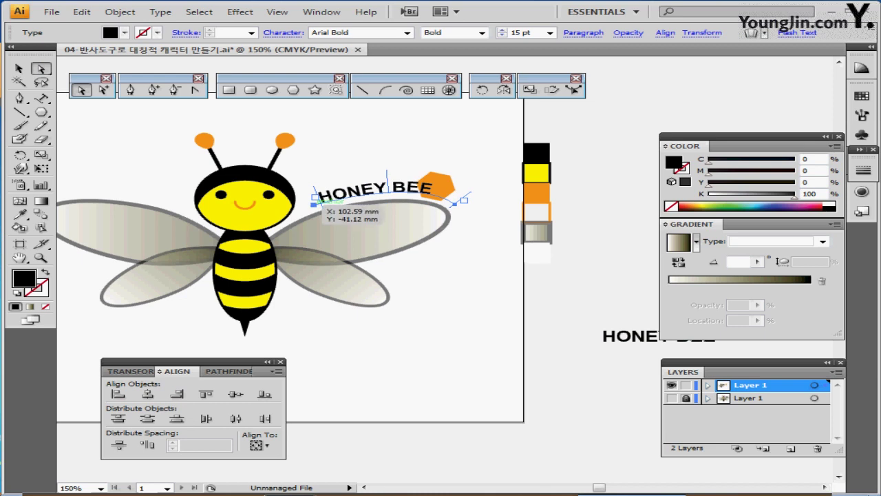
pyautogui.moveTo(313, 204); pyautogui.dragTo(324, 201)
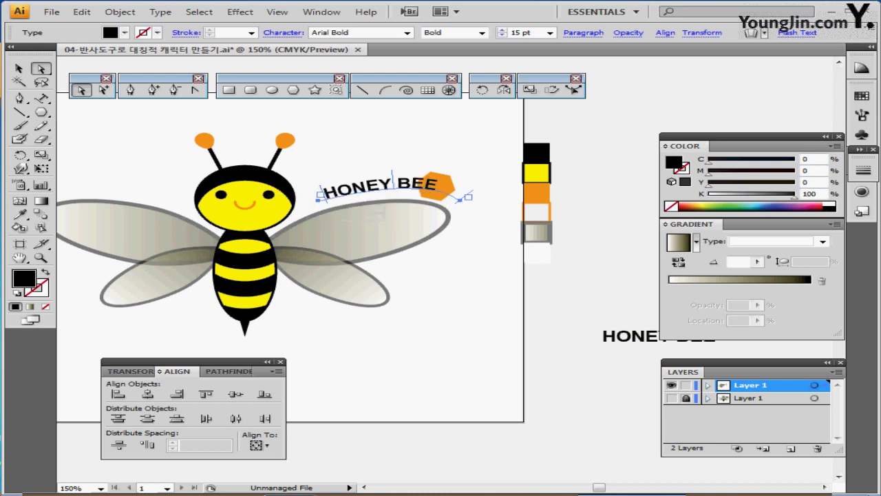
pyautogui.press('Down')
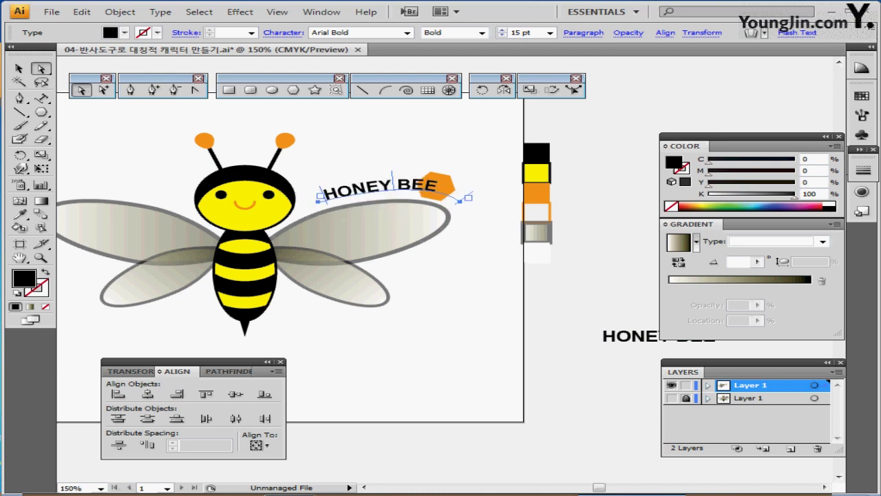
pyautogui.press('Down')
pyautogui.press('Down')
pyautogui.press('Down')
pyautogui.press('Down')
pyautogui.press('Down')
pyautogui.press('Down')
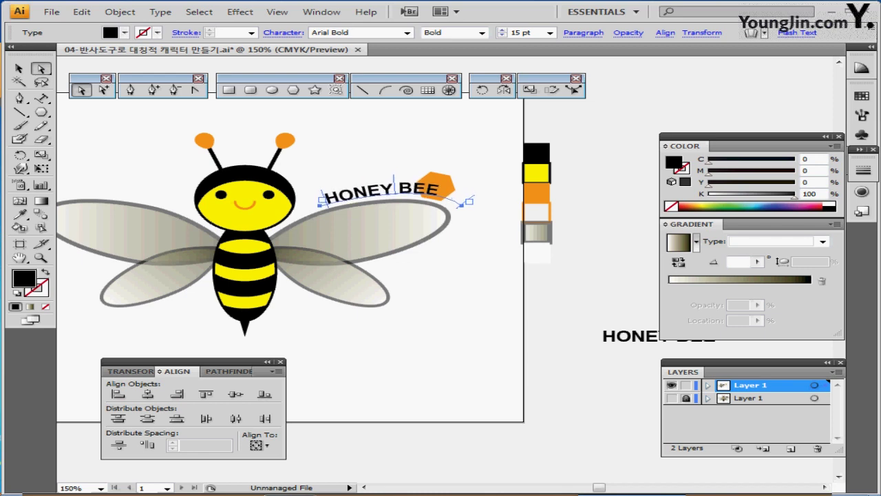
pyautogui.press('Right')
pyautogui.press('Right')
pyautogui.press('Right')
pyautogui.press('Right')
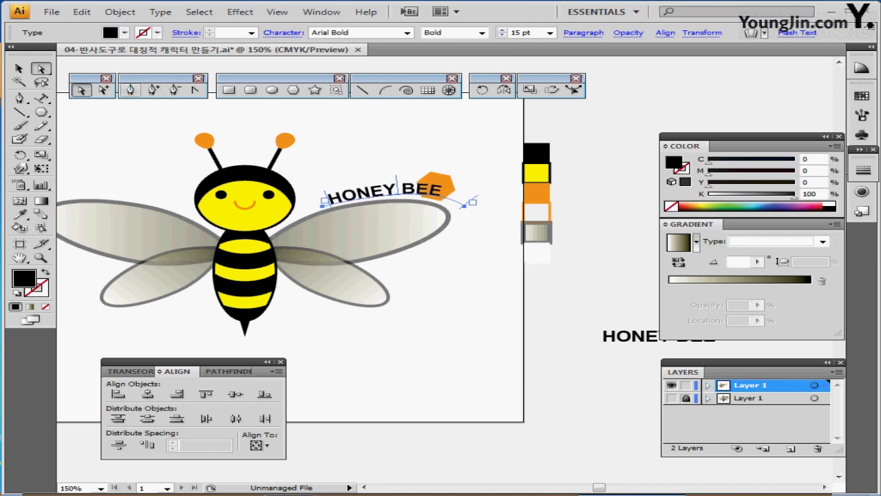
# Recolour the final letters EE, which overlap the orange hexagon, to white and deselect the text.
pyautogui.press('t')
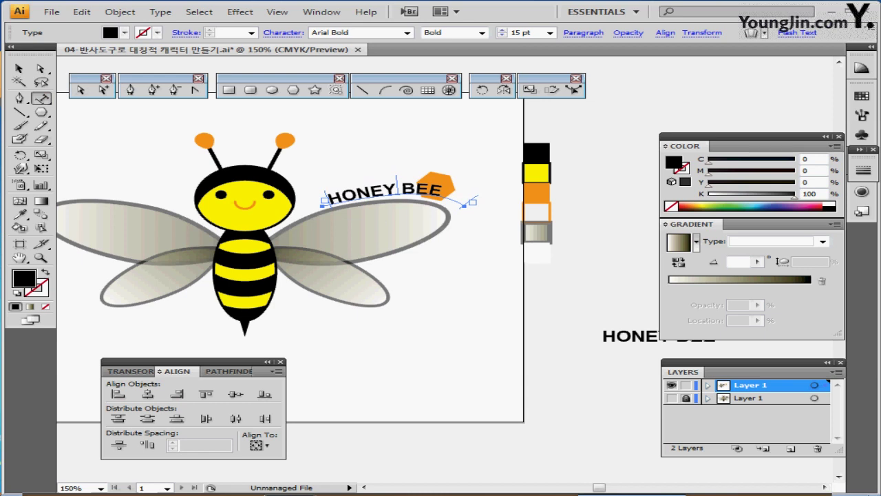
pyautogui.moveTo(443, 190); pyautogui.dragTo(416, 190)
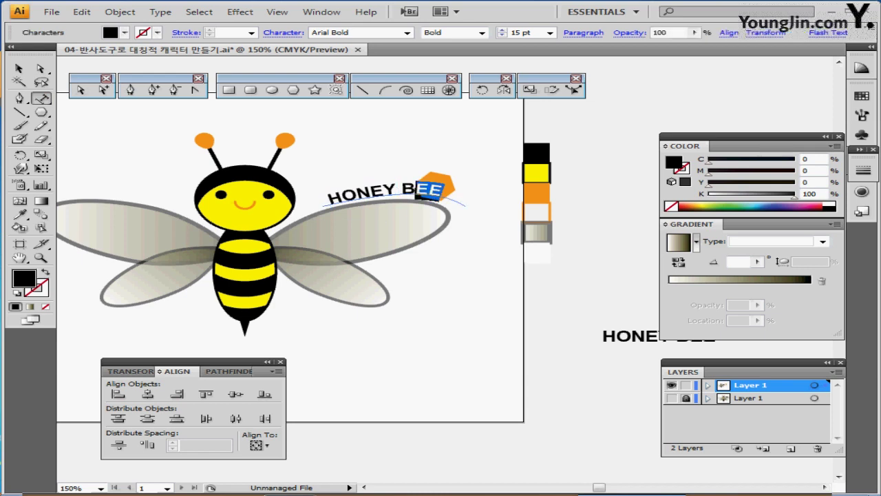
pyautogui.click(829, 204)
pyautogui.hotkey('ctrl', 'shift', 'a')
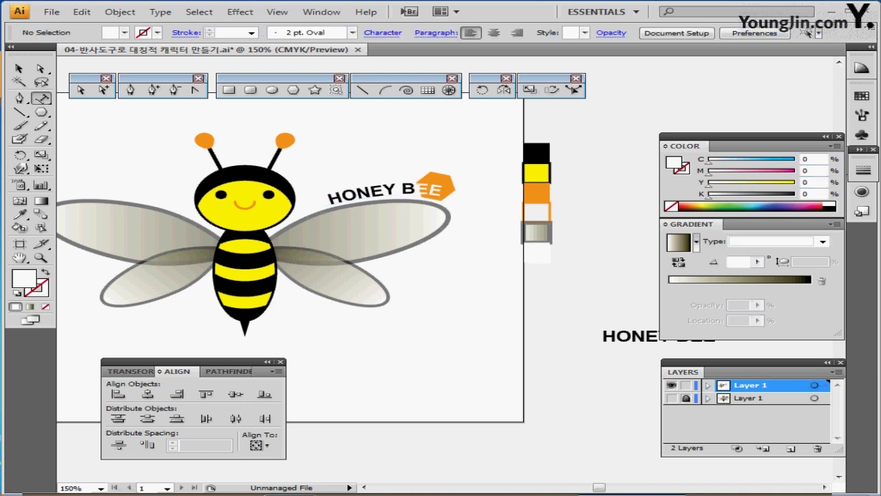
pyautogui.moveTo(266, 249); pyautogui.dragTo(342, 236)
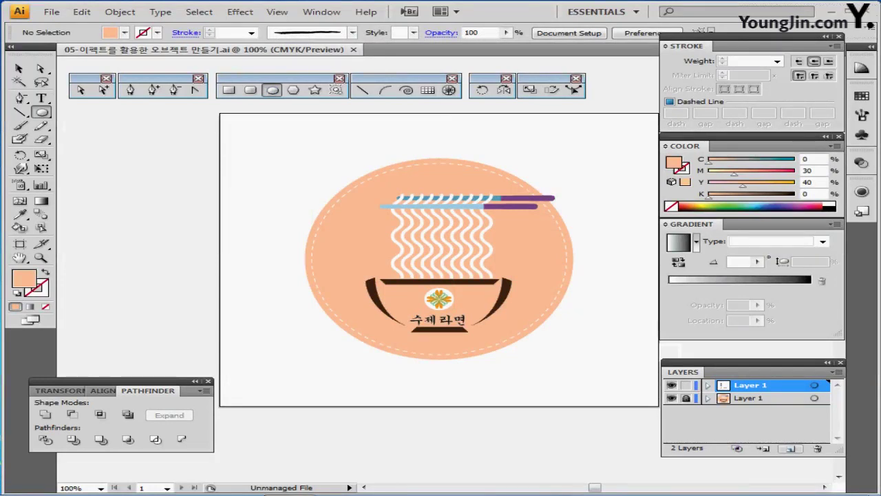
# Hide the locked reference layer and create a 110 mm by 110 mm ellipse in the middle of the artboard.
pyautogui.click(671, 398)
pyautogui.click(448, 262)
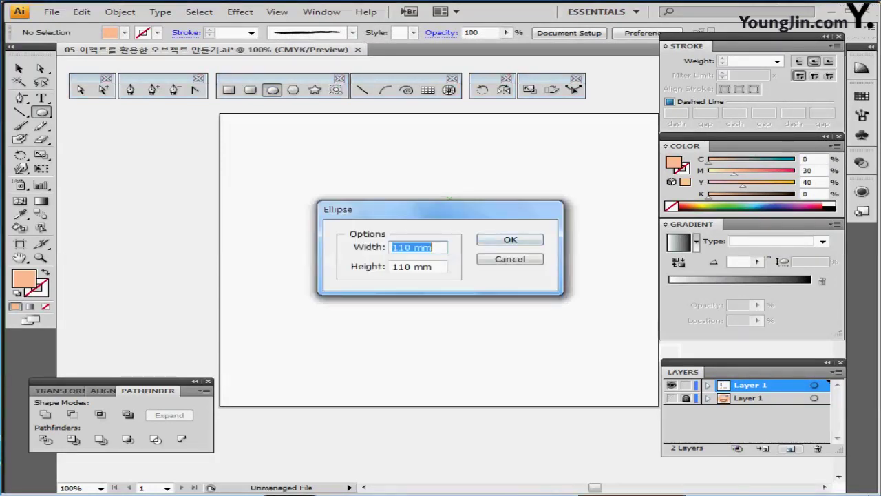
pyautogui.press('Return')
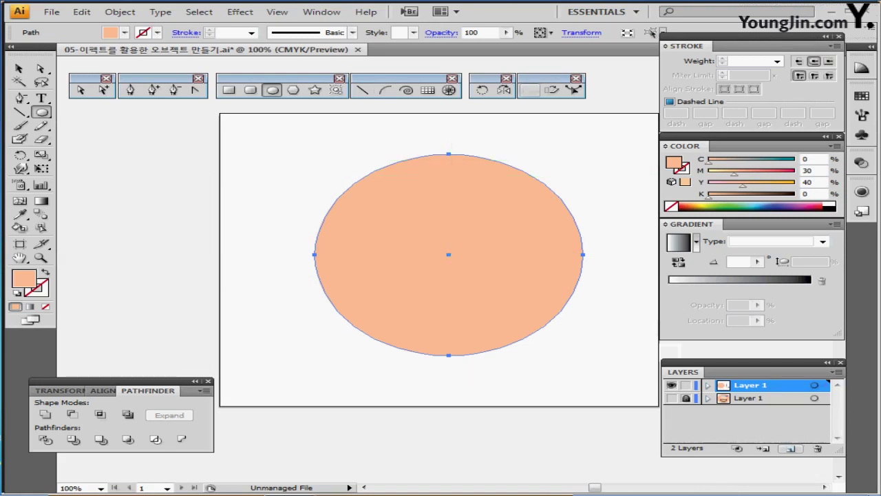
# Make a concentric copy of the peach ellipse scaled uniformly to 95%.
pyautogui.doubleClick(529, 90)
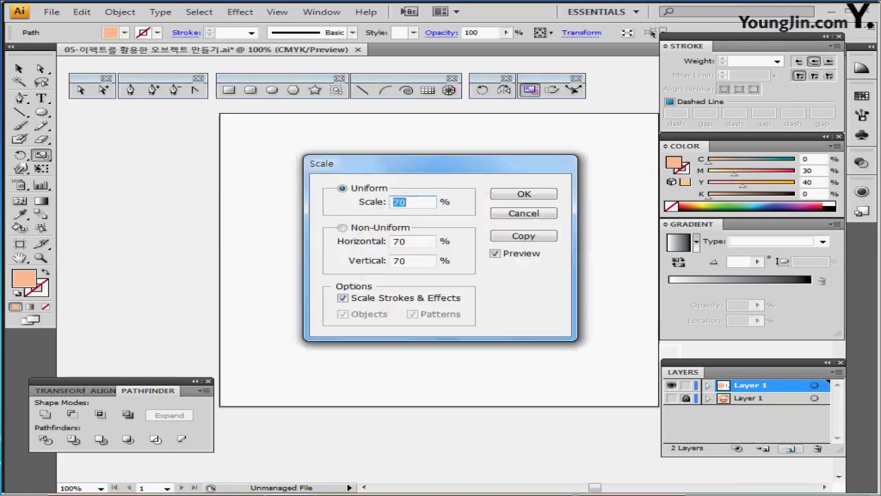
pyautogui.write('95')
pyautogui.click(523, 236)
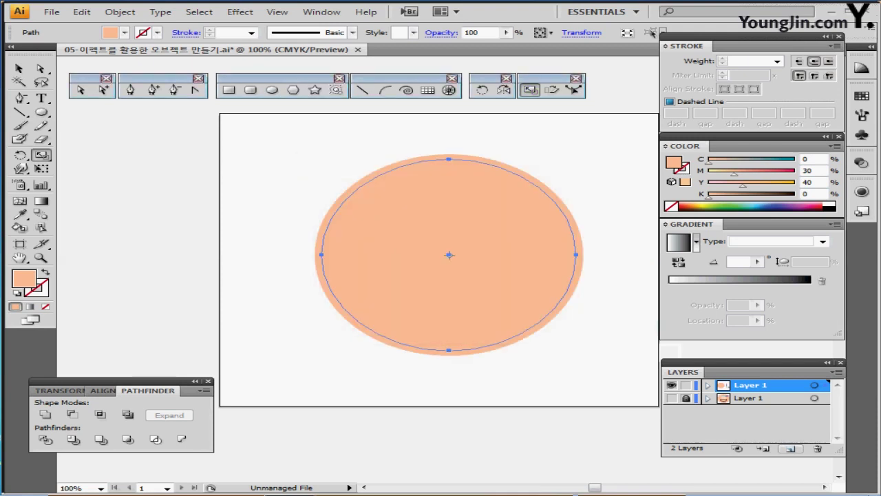
# Apply the dashed-stroke sample swatch beneath the peach swatch to the inner ellipse with the Eyedropper.
pyautogui.moveTo(524, 235); pyautogui.dragTo(413, 233)
pyautogui.press('i')
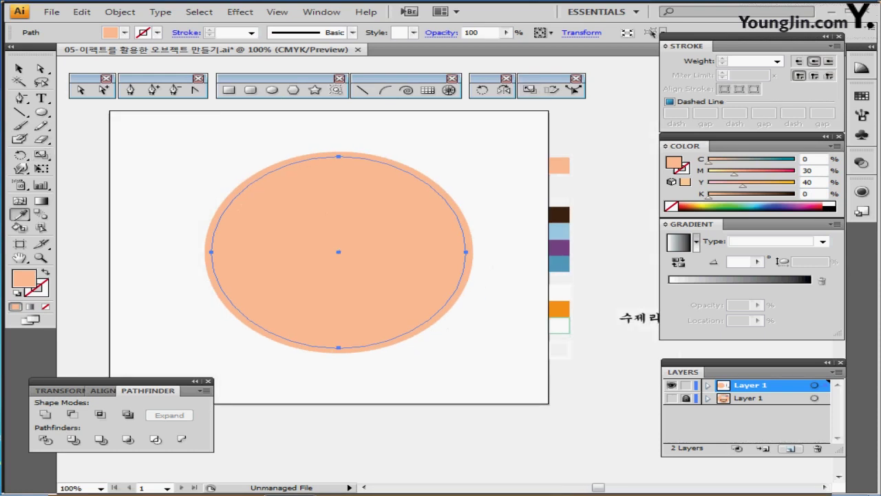
pyautogui.click(554, 185)
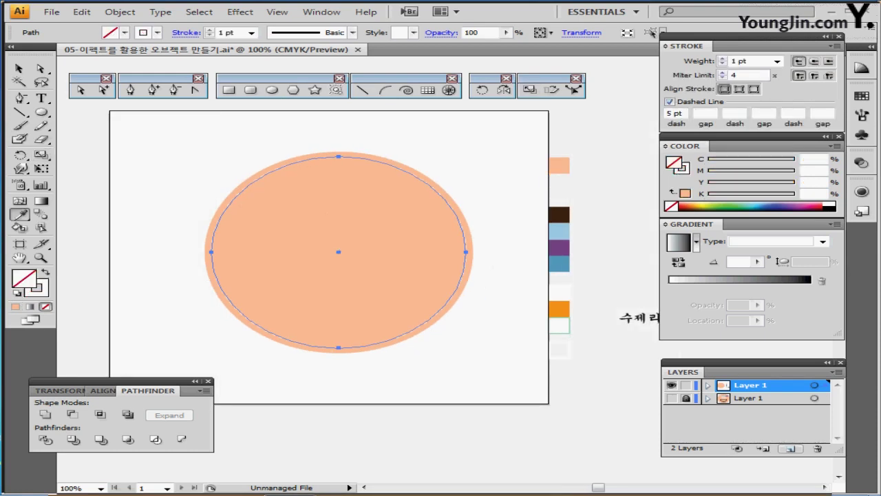
pyautogui.hotkey('ctrl', '=')
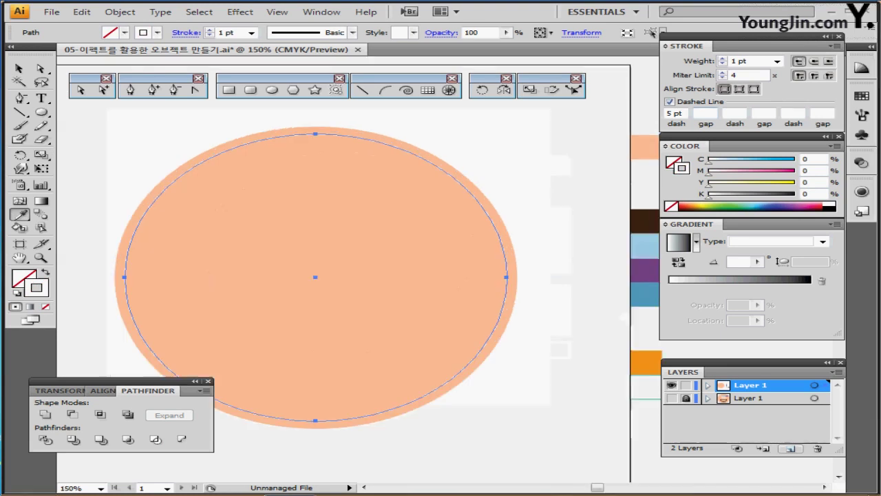
pyautogui.hscroll(-2, 350, 277)
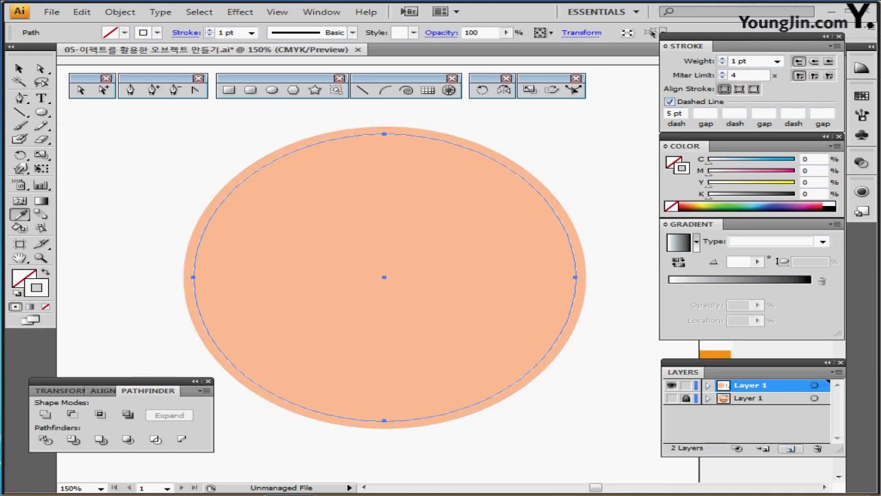
pyautogui.hotkey('ctrl', '-')
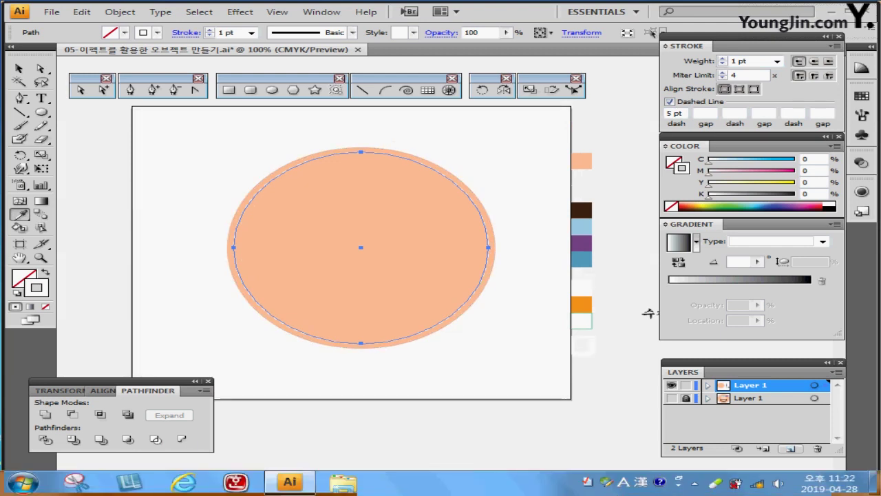
# Show the locked reference layer and display the drawing layer above it in outline mode.
pyautogui.click(672, 398)
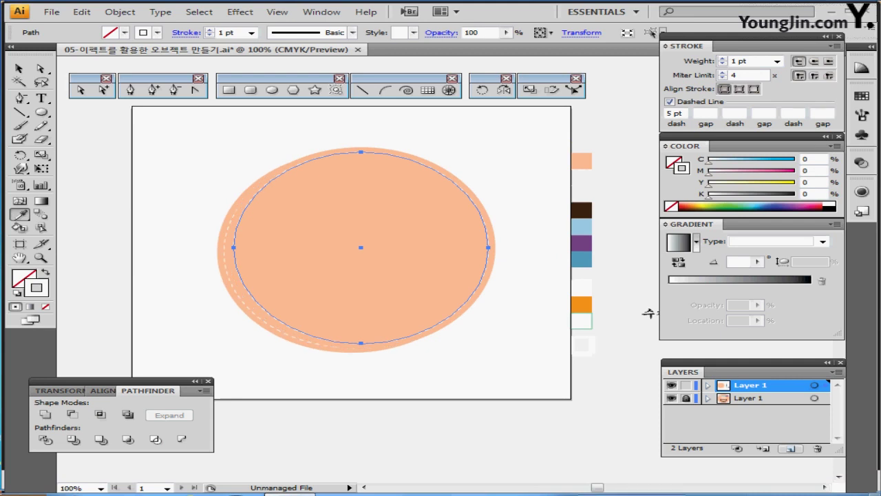
pyautogui.keyDown('ctrl'); pyautogui.click(671, 384); pyautogui.keyUp('ctrl')
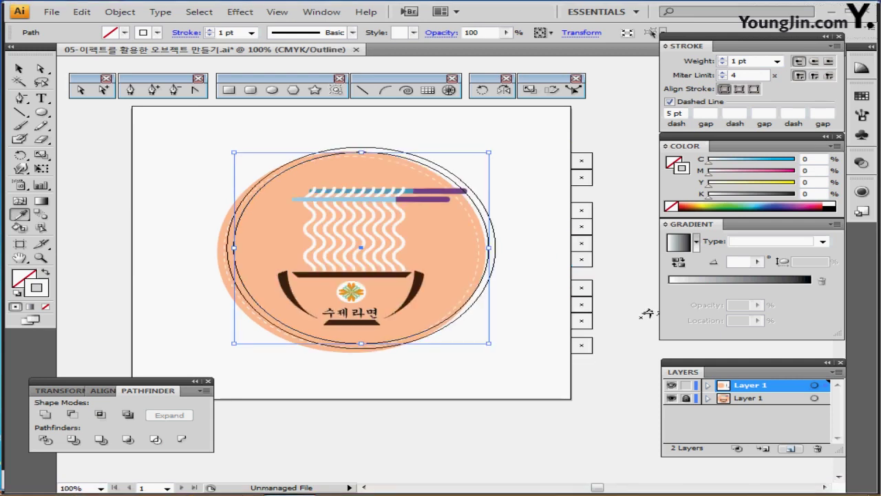
pyautogui.hotkey('ctrl', '+')
pyautogui.moveTo(307, 199); pyautogui.dragTo(381, 215)
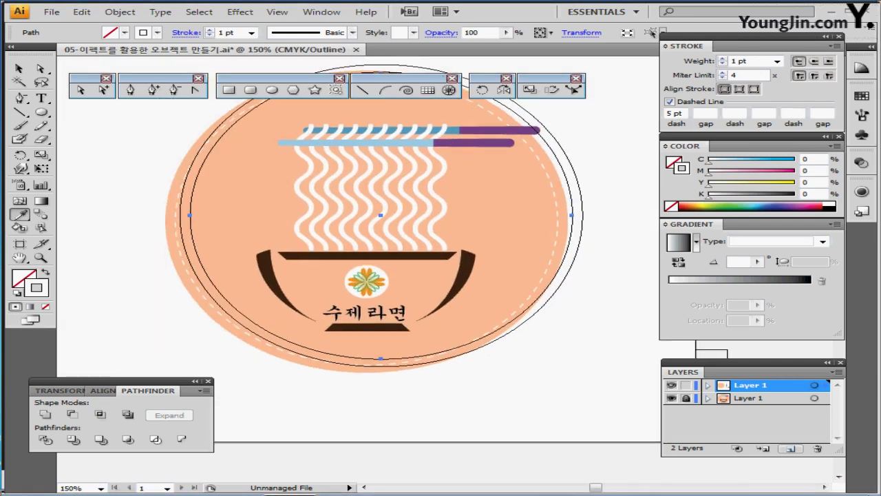
# Nudge the inner ellipse slightly left within the outer ellipse.
pyautogui.press('Left')
pyautogui.press('Left')
pyautogui.press('Left')
pyautogui.press('Left')
pyautogui.press('Left')
pyautogui.press('Left')
pyautogui.press('Left')
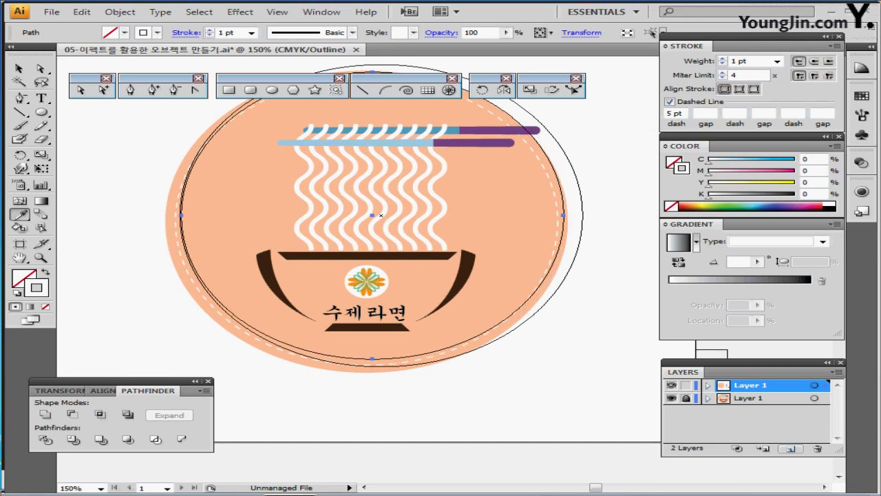
pyautogui.press('Right')
# Select both ellipses and align their centres horizontally and vertically.
pyautogui.moveTo(629, 146); pyautogui.dragTo(562, 205)
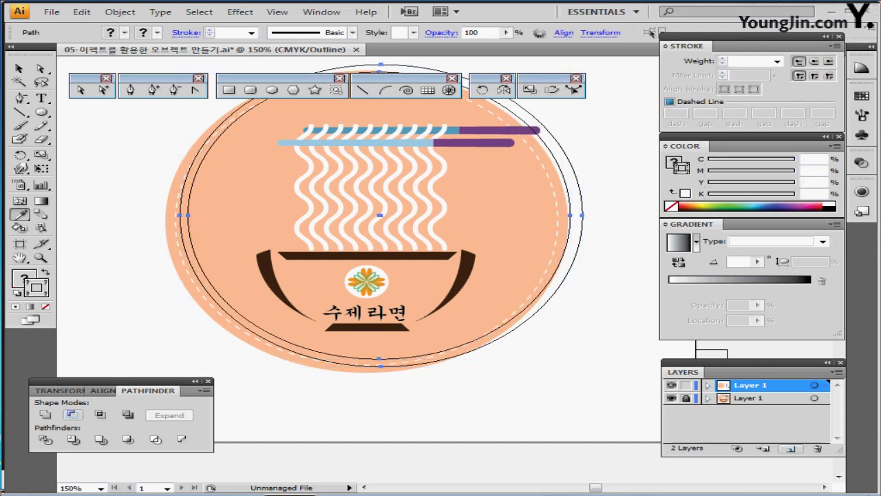
pyautogui.click(103, 390)
pyautogui.click(163, 413)
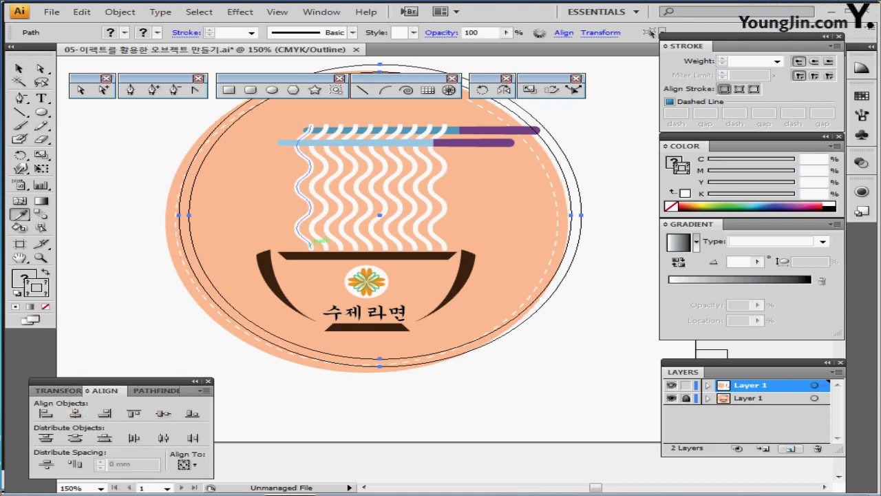
# Move both ellipses together onto the reference badge's peach circle and deselect them.
pyautogui.press('ctrl')
pyautogui.moveTo(389, 224); pyautogui.dragTo(379, 217)
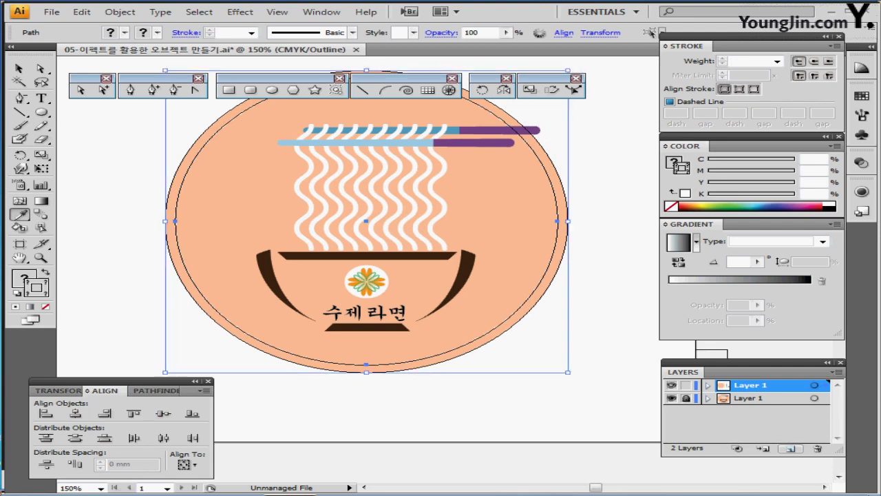
pyautogui.hotkey('ctrl', 'shift', 'a')
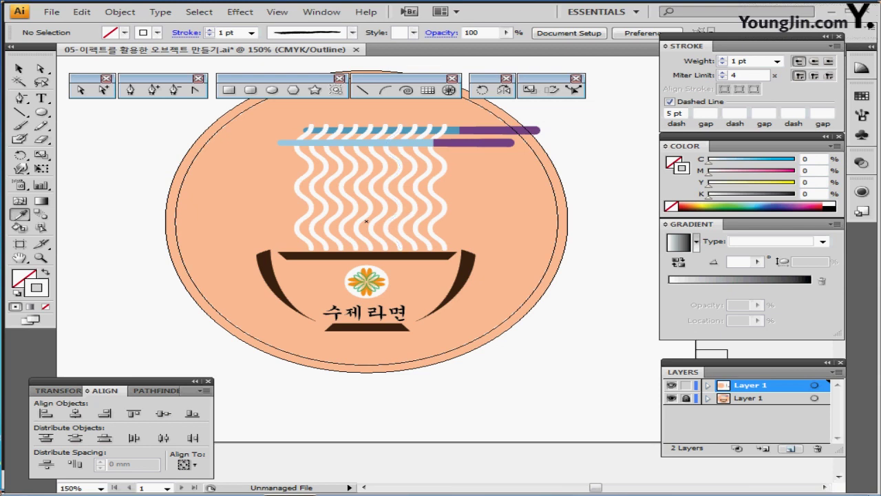
# Draw a horizontal line segment outward from the centre of the bowl's rim, spanning most of the dark rim bar.
pyautogui.moveTo(510, 231); pyautogui.dragTo(626, 220)
pyautogui.keyDown('ctrl'); pyautogui.click(517, 239); pyautogui.keyUp('ctrl')
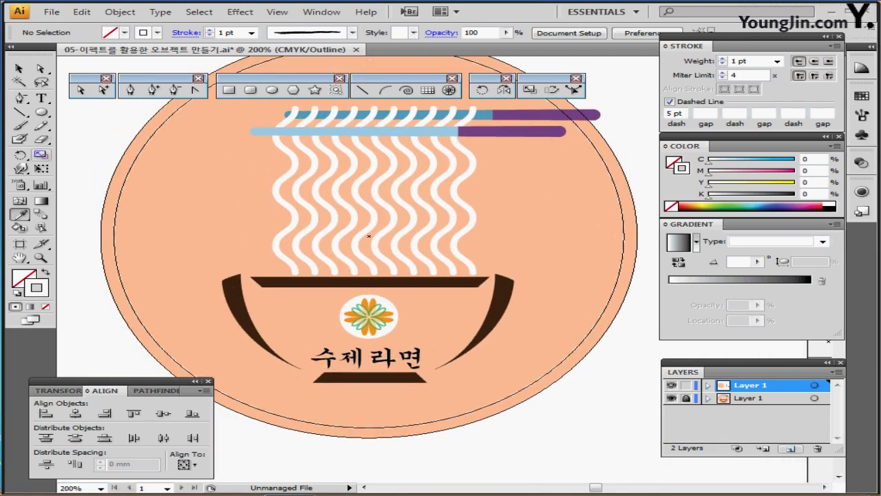
pyautogui.click(19, 112)
pyautogui.moveTo(370, 282)
pyautogui.mouseDown()
pyautogui.moveTo(263, 282)
pyautogui.moveTo(480, 282)
pyautogui.mouseUp()
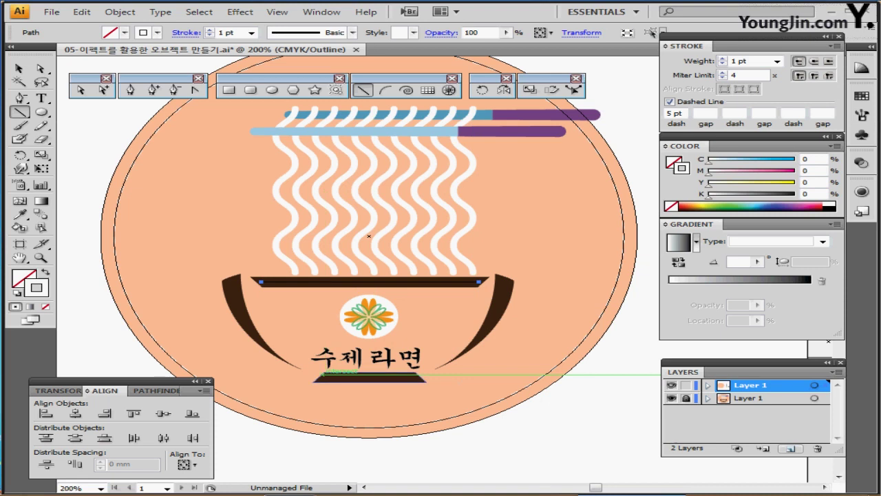
# Draw a horizontal line across the upper edge of the bowl's base, then hide the reference layer and return the drawing layer to preview.
pyautogui.moveTo(321, 374)
pyautogui.mouseDown()
pyautogui.moveTo(435, 373)
pyautogui.moveTo(418, 374)
pyautogui.mouseUp()
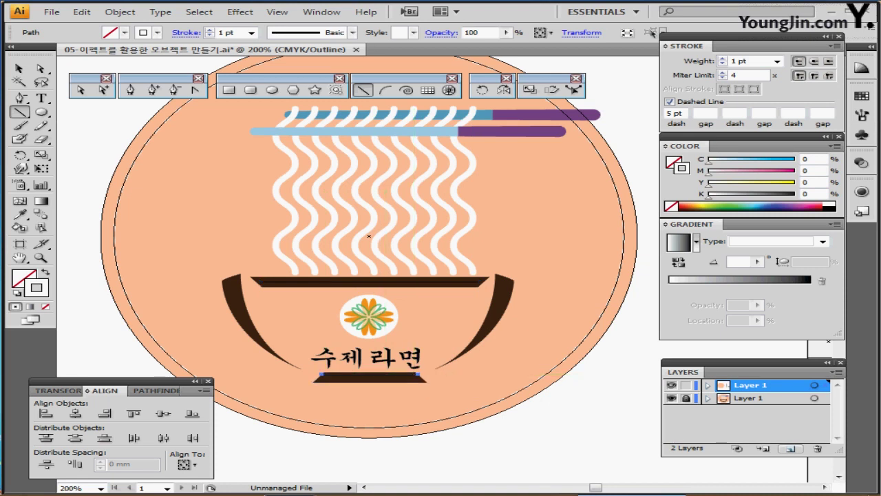
pyautogui.click(672, 397)
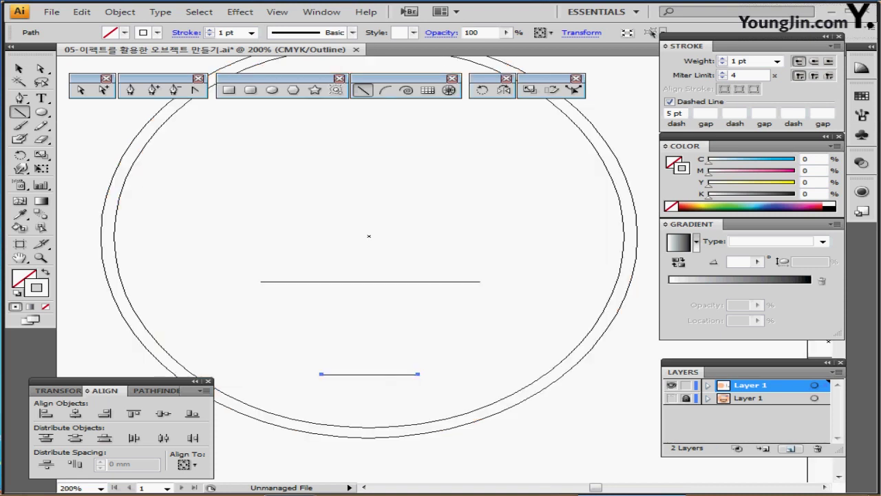
pyautogui.keyDown('ctrl'); pyautogui.click(672, 385); pyautogui.keyUp('ctrl')
pyautogui.hotkey('ctrl', '-')
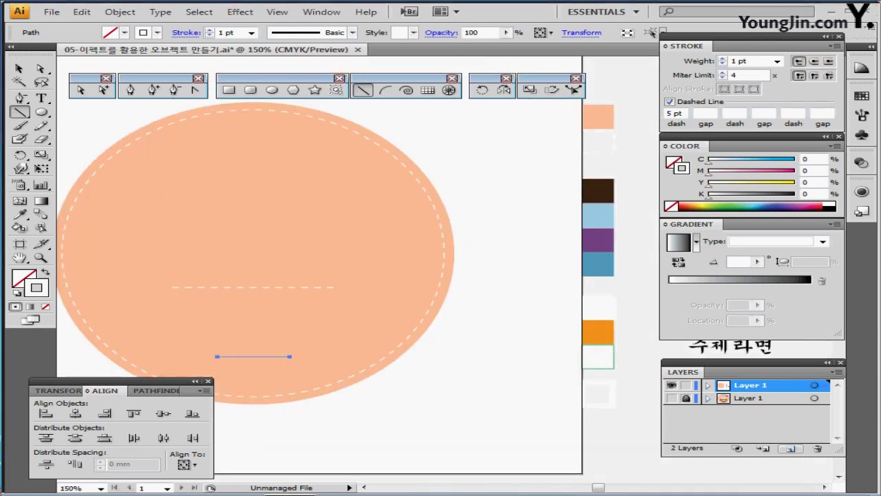
# Give the rim and base lines the dark brown swatch colour as an 8 pt solid stroke with no fill.
pyautogui.keyDown('ctrl'); pyautogui.keyDown('shift'); pyautogui.click(300, 286); pyautogui.keyUp('shift'); pyautogui.keyUp('ctrl')
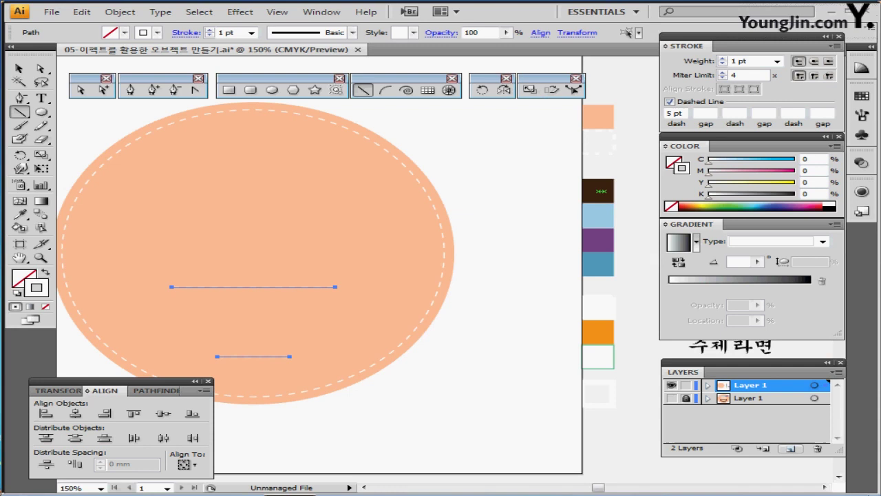
pyautogui.press('i')
pyautogui.click(601, 191)
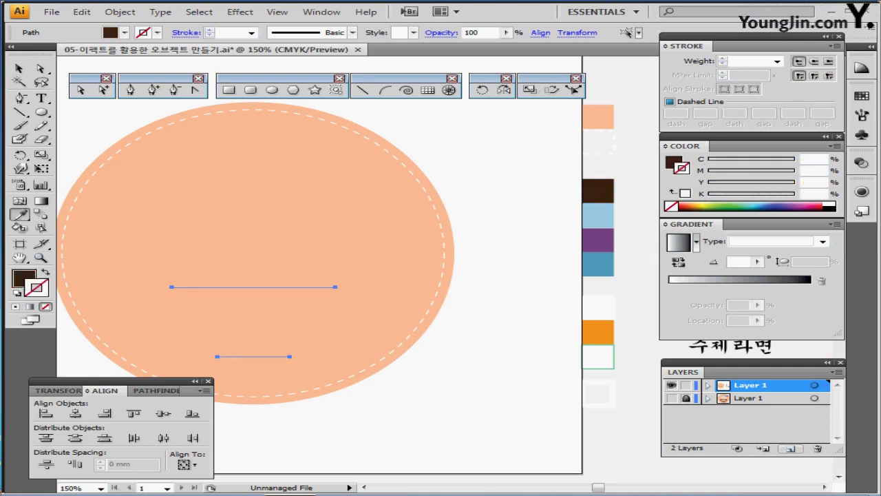
pyautogui.hotkey('shift', 'x')
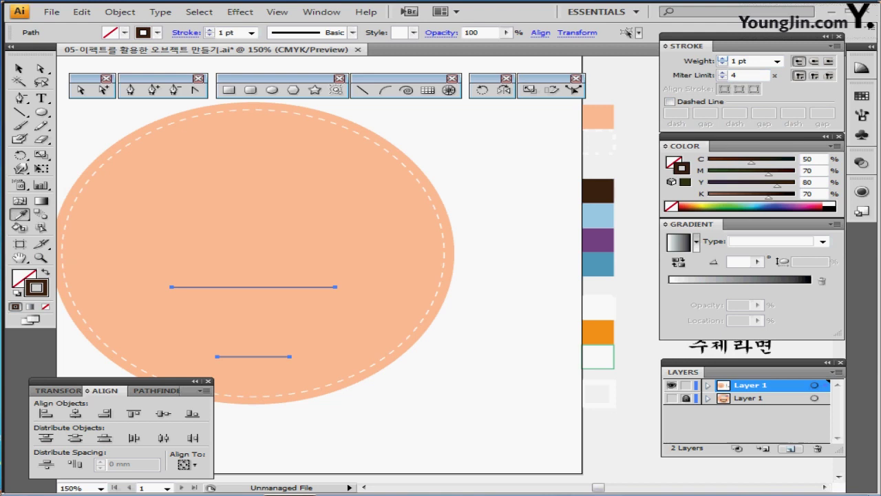
pyautogui.click(777, 61)
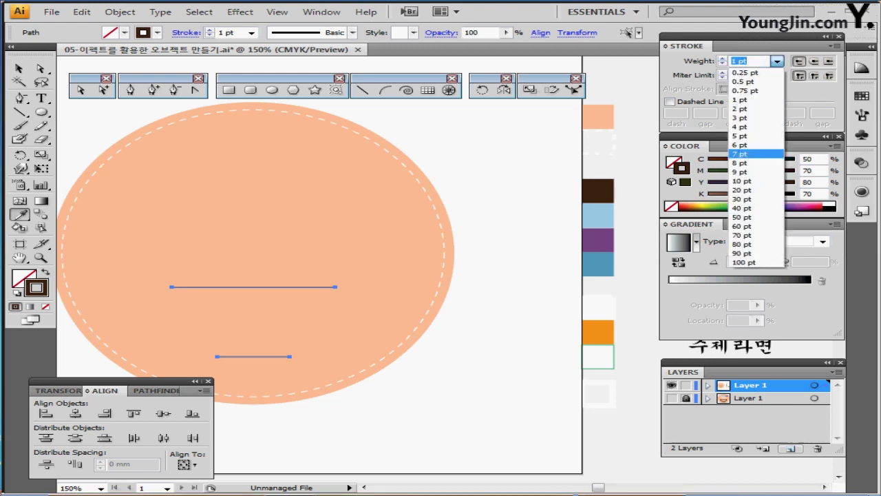
pyautogui.click(750, 163)
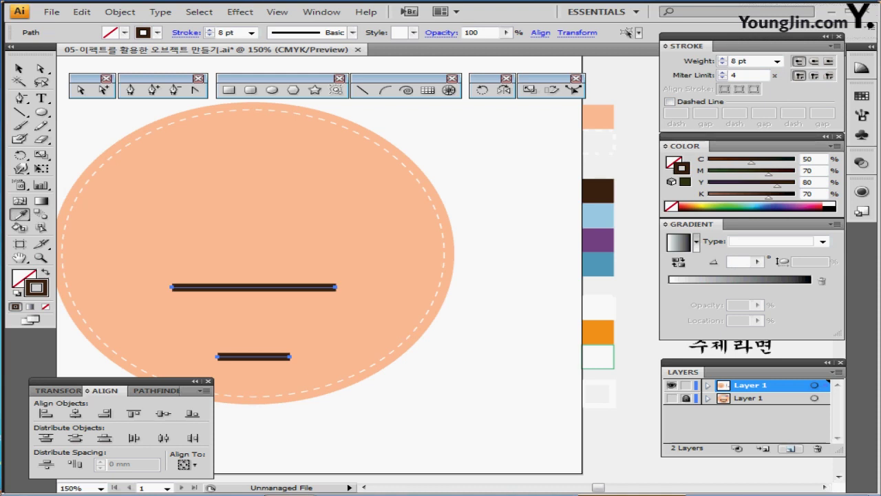
# Convert the strokes of the rim and base lines to filled outlines.
pyautogui.click(120, 11)
pyautogui.moveTo(207, 260)
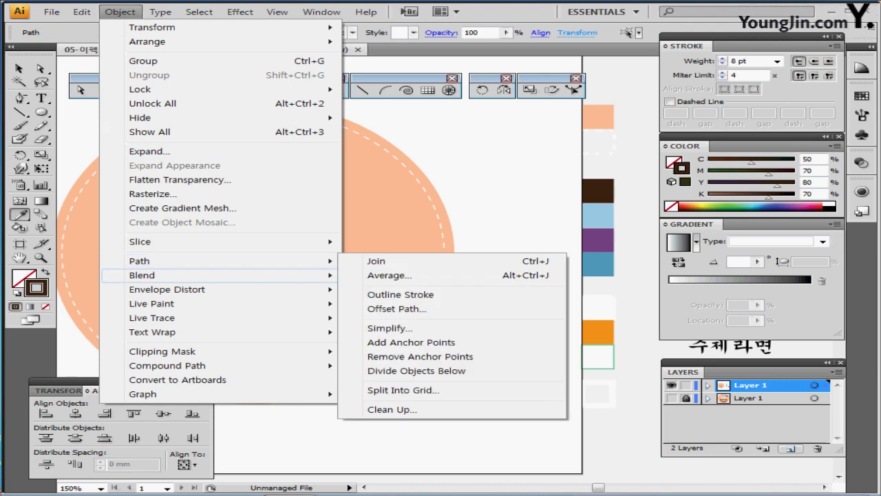
pyautogui.click(398, 303)
# Taper the rim bar by scaling its two lower anchor points uniformly to 90%.
pyautogui.keyDown('ctrl'); pyautogui.click(344, 328); pyautogui.keyUp('ctrl')
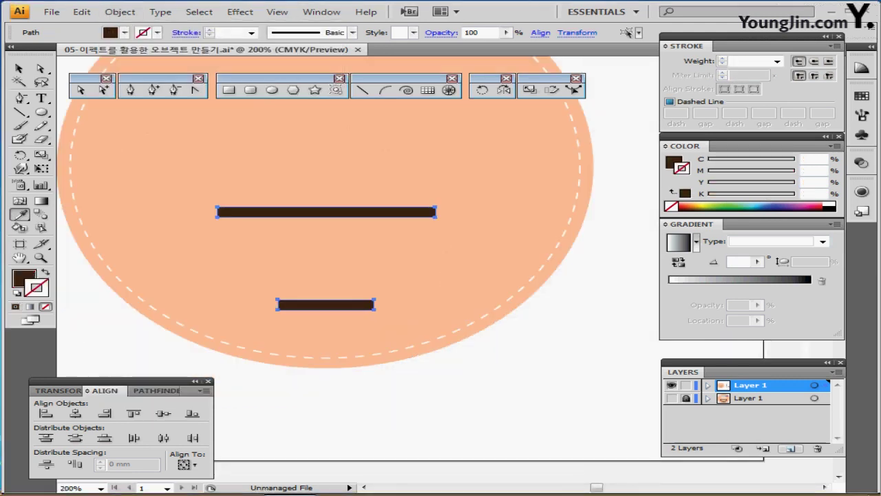
pyautogui.moveTo(345, 328); pyautogui.dragTo(379, 385)
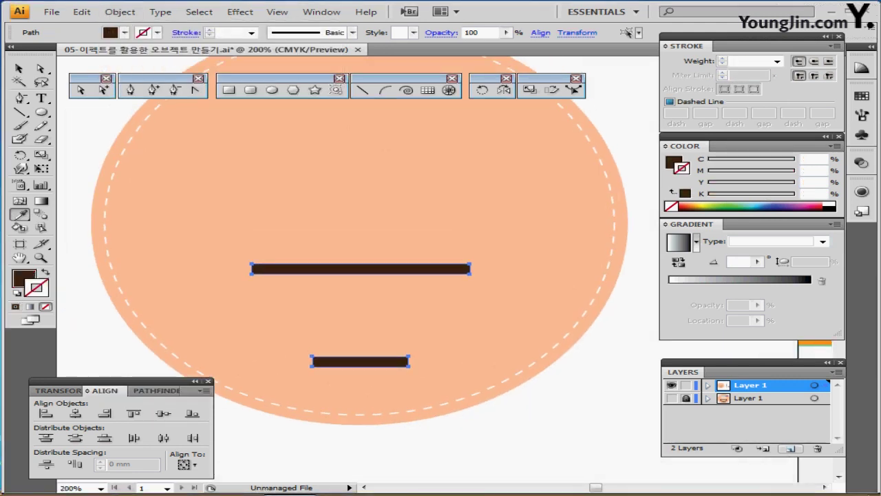
pyautogui.hotkey('ctrl', '+')
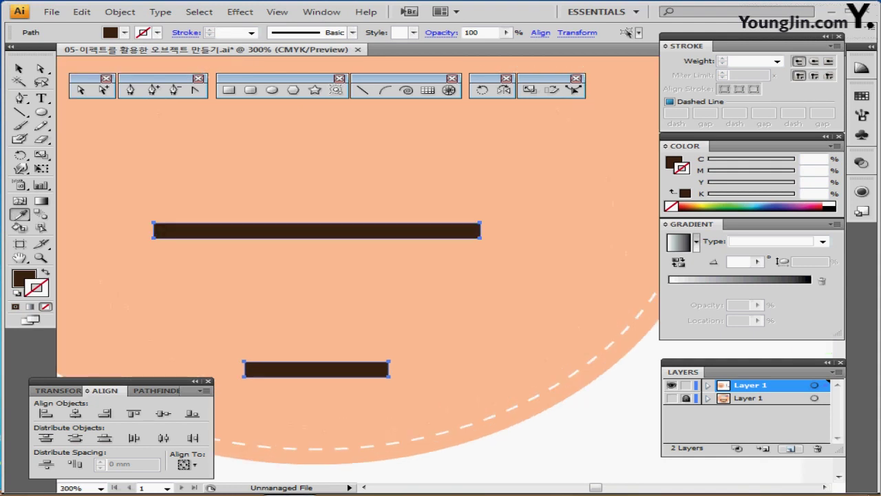
pyautogui.hscroll(-1, 358, 275)
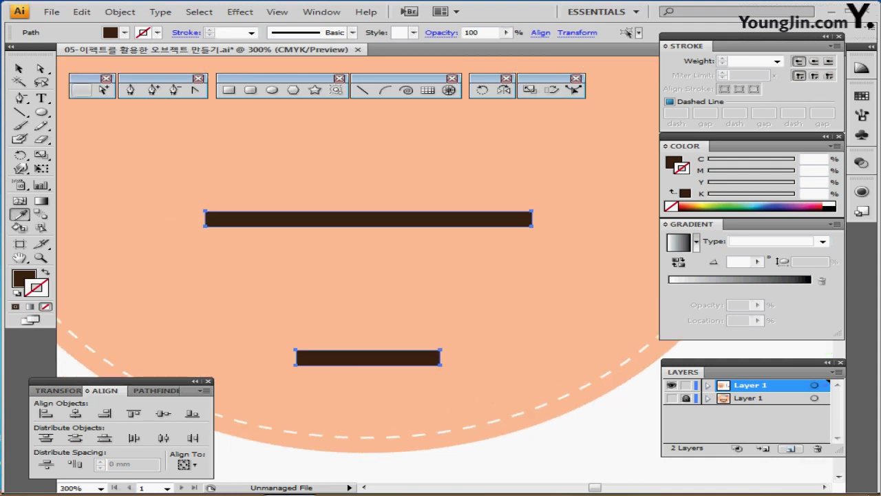
pyautogui.click(41, 69)
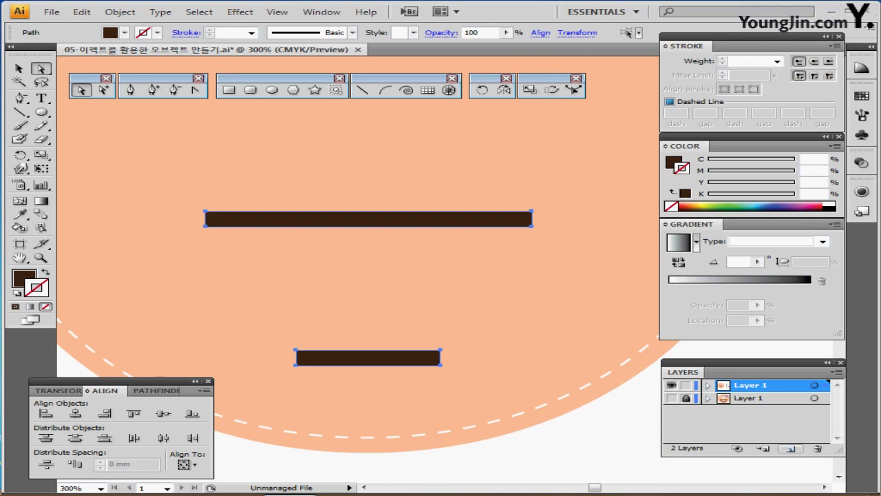
pyautogui.moveTo(164, 217); pyautogui.dragTo(563, 259)
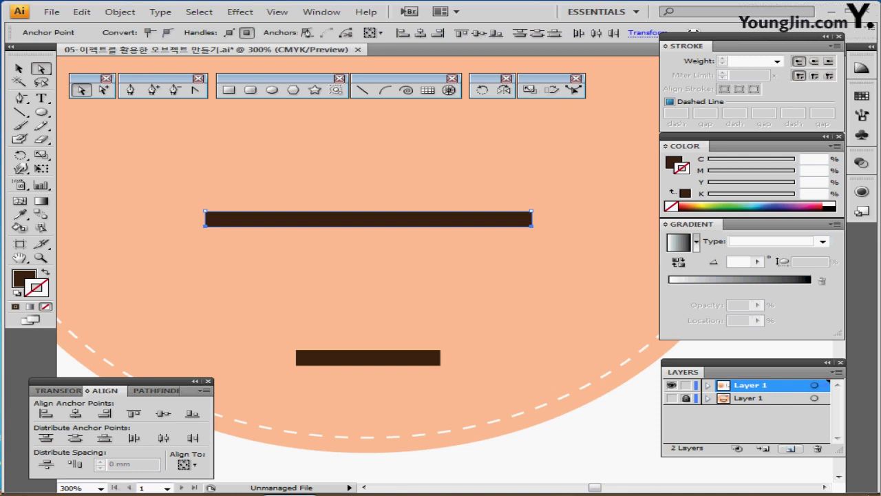
pyautogui.doubleClick(42, 155)
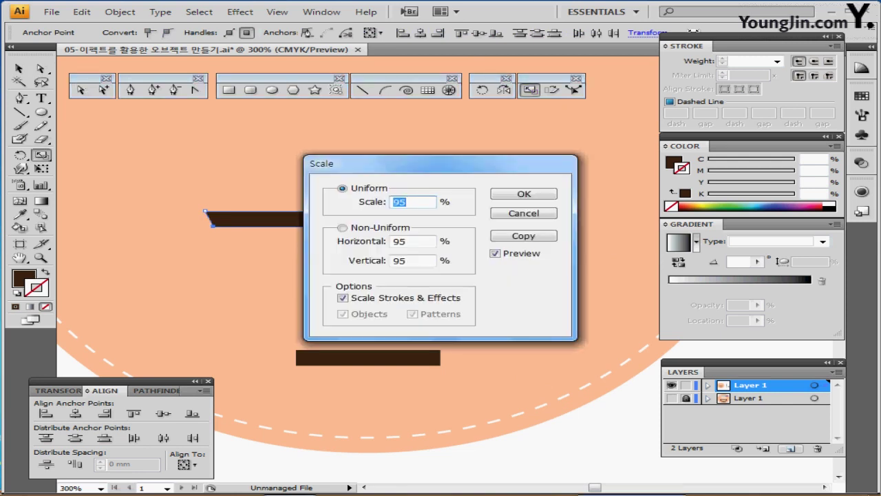
pyautogui.write('90')
pyautogui.press('Return')
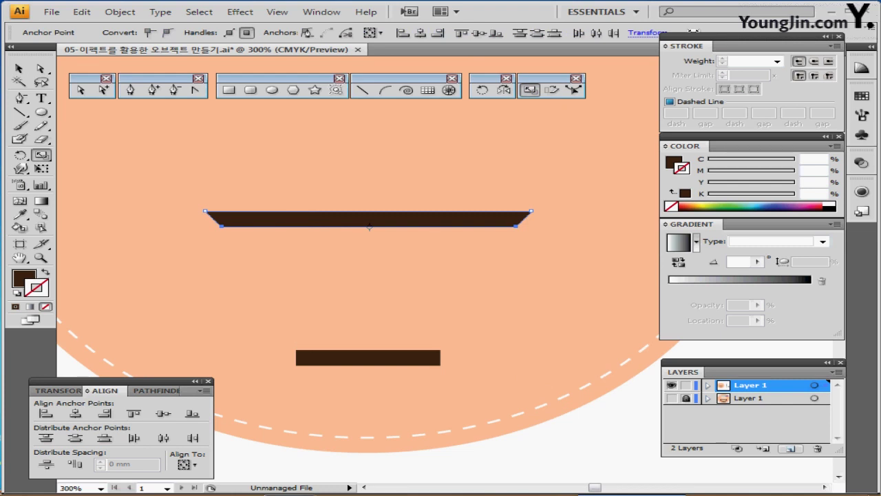
# Taper the base bar by scaling its two upper anchor points uniformly to 80% about the centre of its top edge.
pyautogui.moveTo(265, 330); pyautogui.dragTo(494, 359)
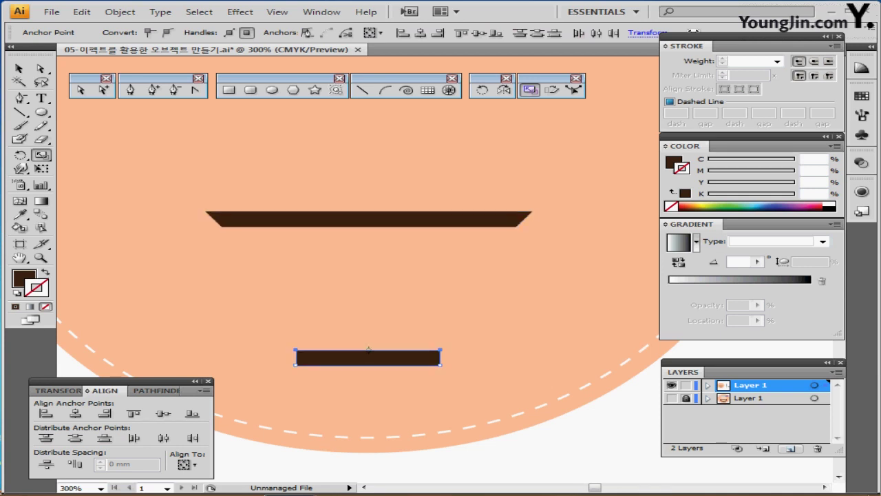
pyautogui.keyDown('alt'); pyautogui.click(368, 350); pyautogui.keyUp('alt')
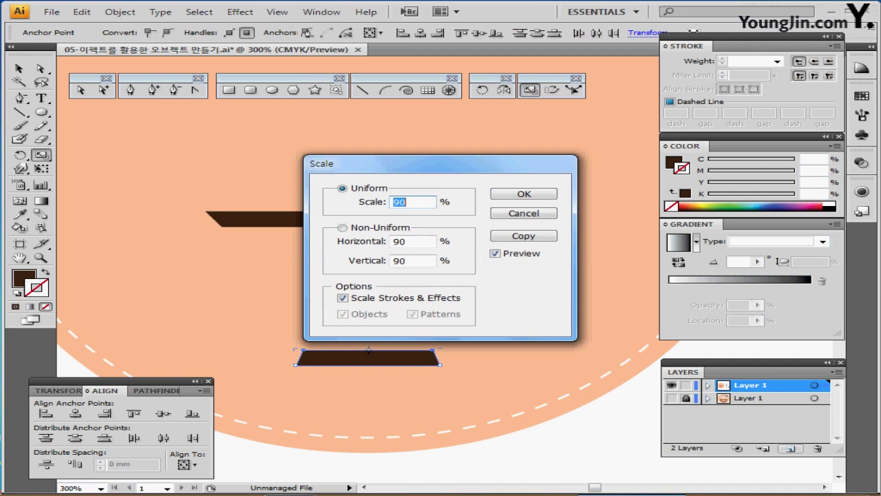
pyautogui.write('90')
pyautogui.press('BackSpace')
pyautogui.press('BackSpace')
pyautogui.write('80')
pyautogui.press('Return')
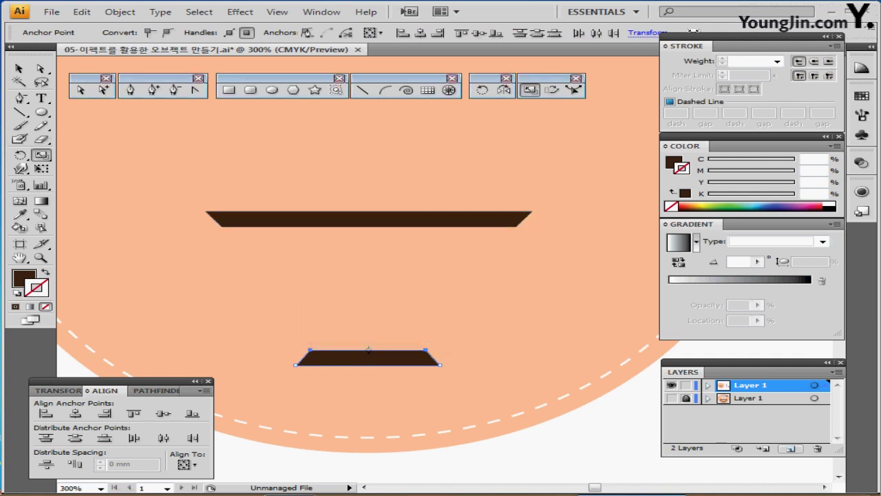
# Save the document.
pyautogui.scroll(-1, 422, 295)
pyautogui.scroll(1, 409, 280)
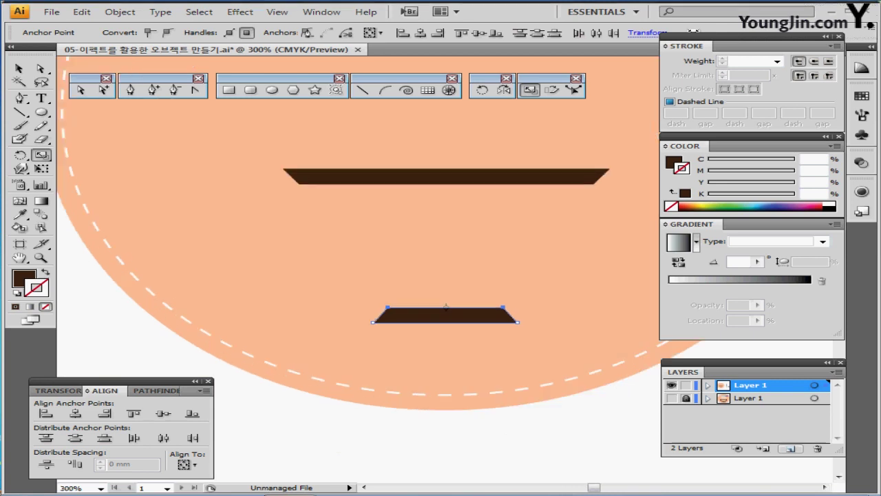
pyautogui.moveTo(408, 280); pyautogui.dragTo(346, 284)
pyautogui.hotkey('ctrl', 's')
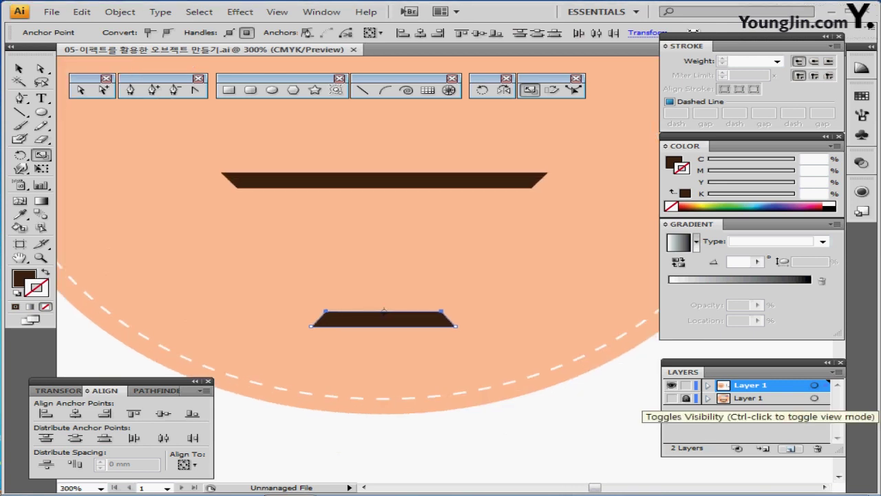
# Show the reference layer and trace the bowl's left side as a curved Pen path with a dark brown stroke and no fill.
pyautogui.click(671, 397)
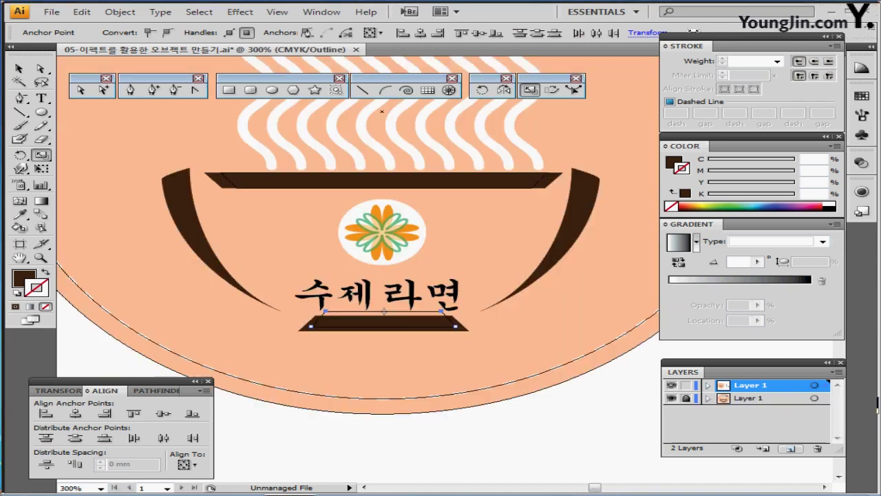
pyautogui.click(176, 90)
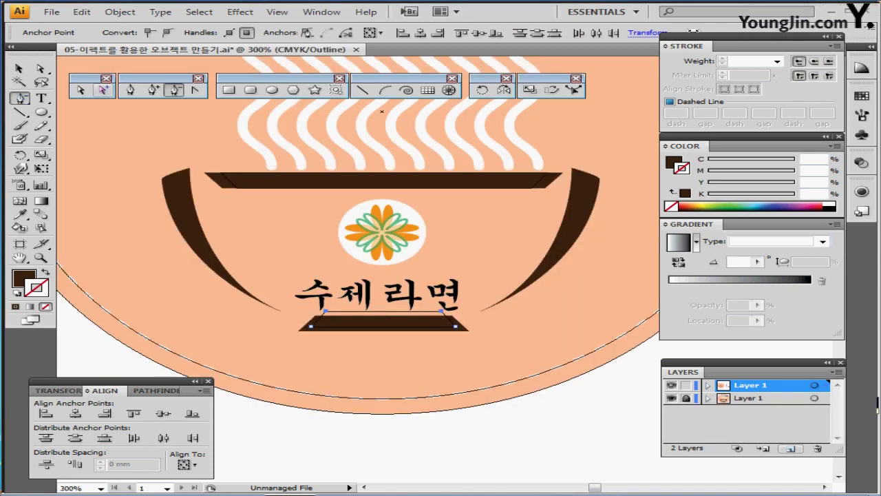
pyautogui.click(131, 90)
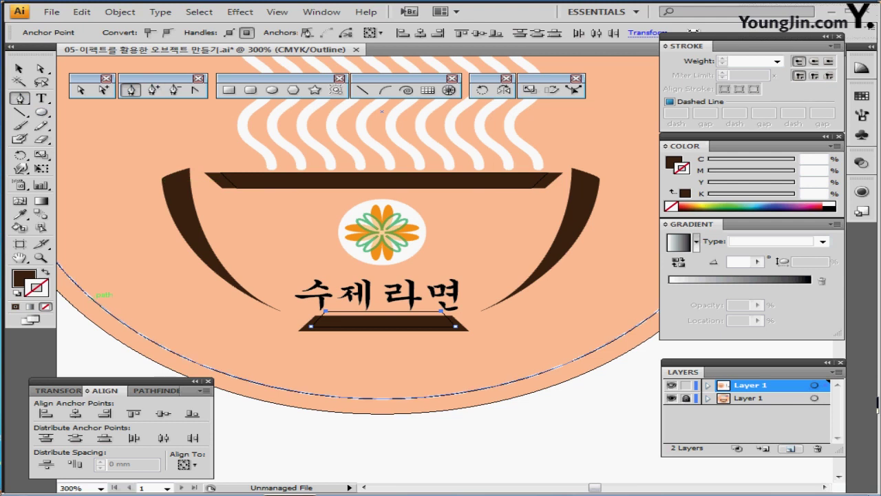
pyautogui.hotkey('ctrl', 'shift', 'a')
pyautogui.hotkey('shift', 'x')
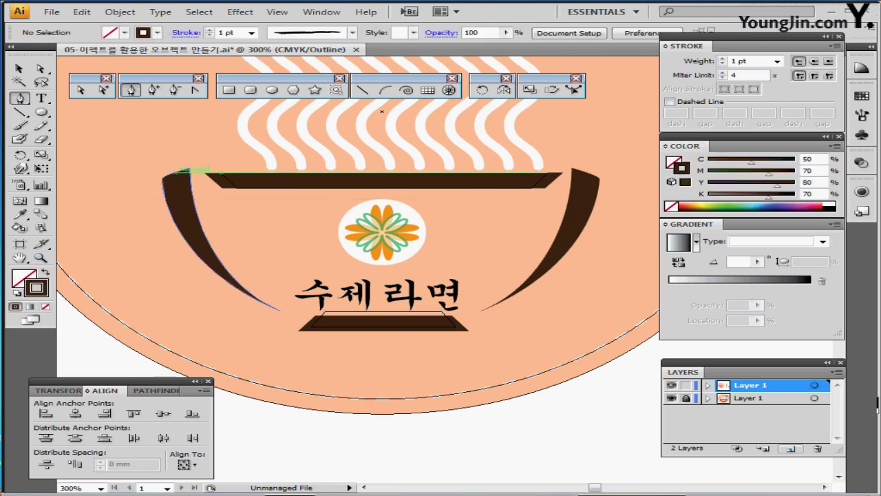
pyautogui.click(173, 172)
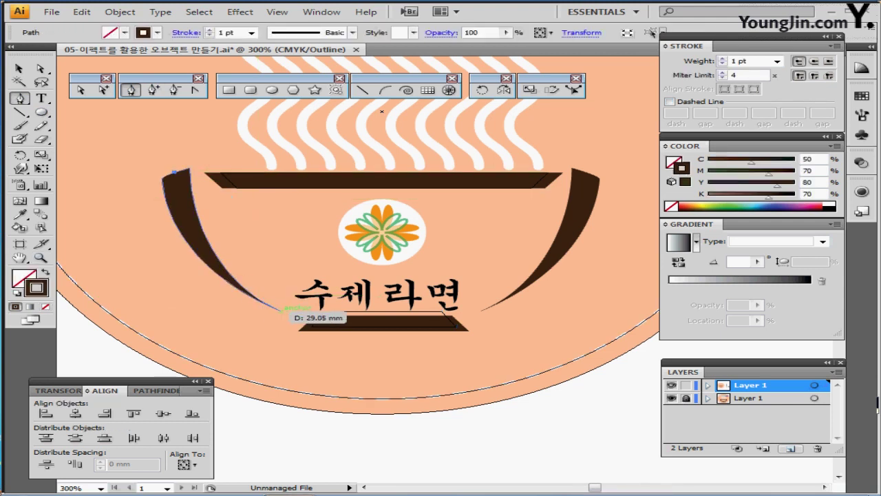
pyautogui.click(278, 309)
pyautogui.moveTo(279, 310); pyautogui.dragTo(385, 350)
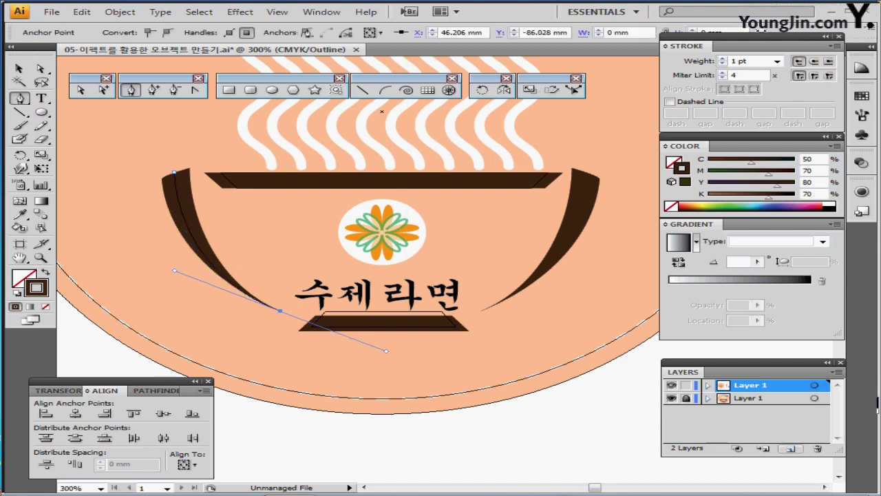
# Hide the reference layer, return to preview and set the bowl side curve's stroke weight to 11 pt.
pyautogui.hotkey('ctrl', 'y')
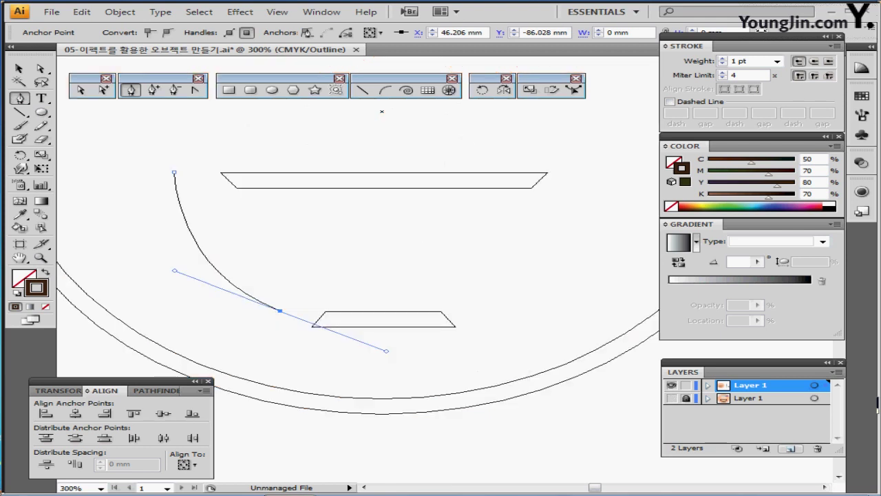
pyautogui.hotkey('ctrl', 'y')
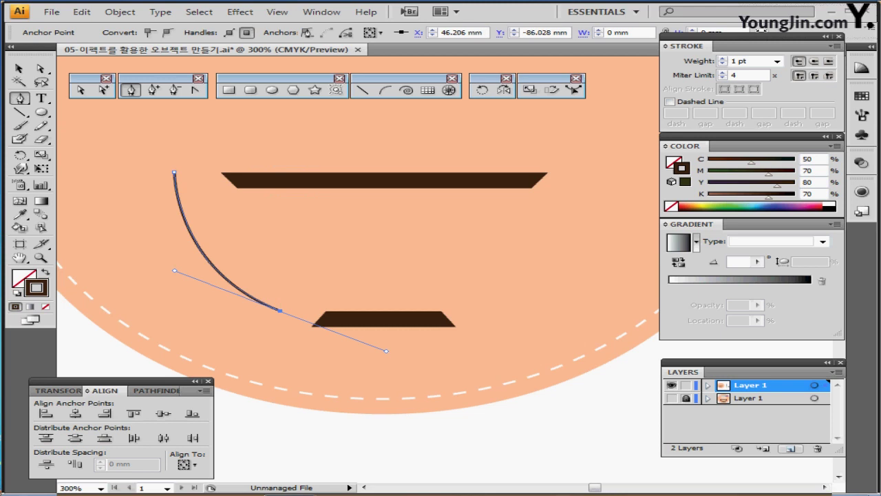
pyautogui.click(776, 60)
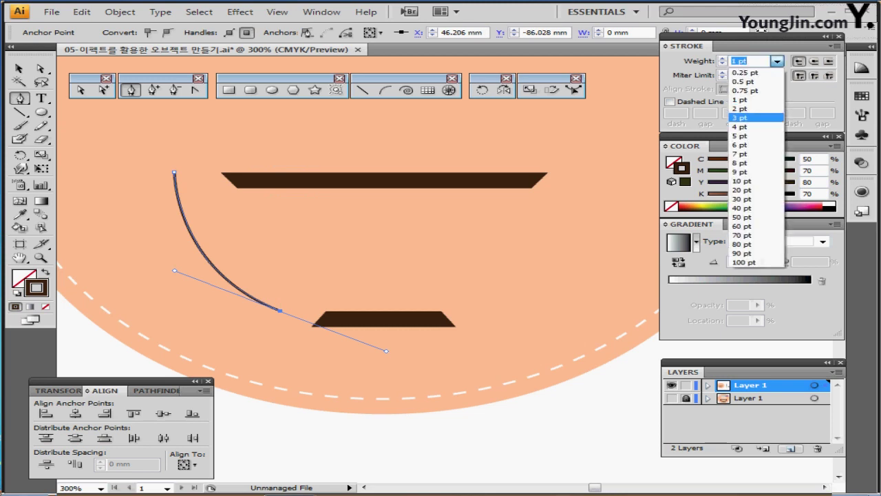
pyautogui.click(742, 181)
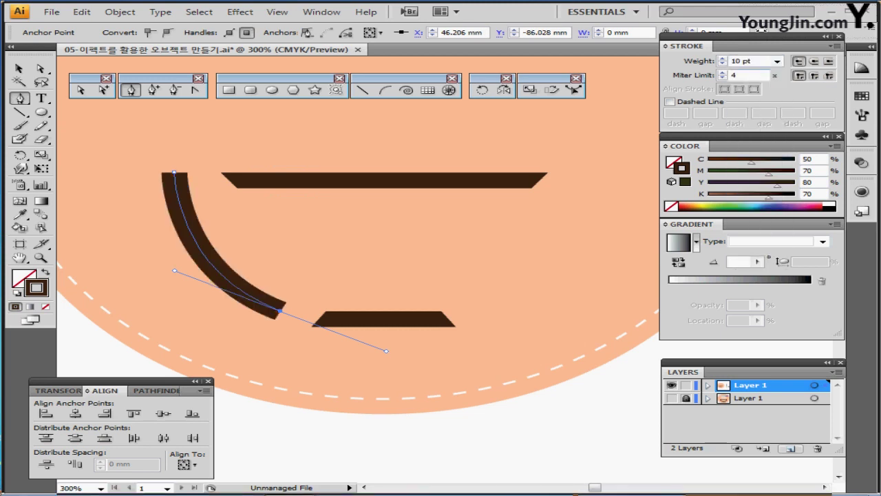
pyautogui.click(722, 58)
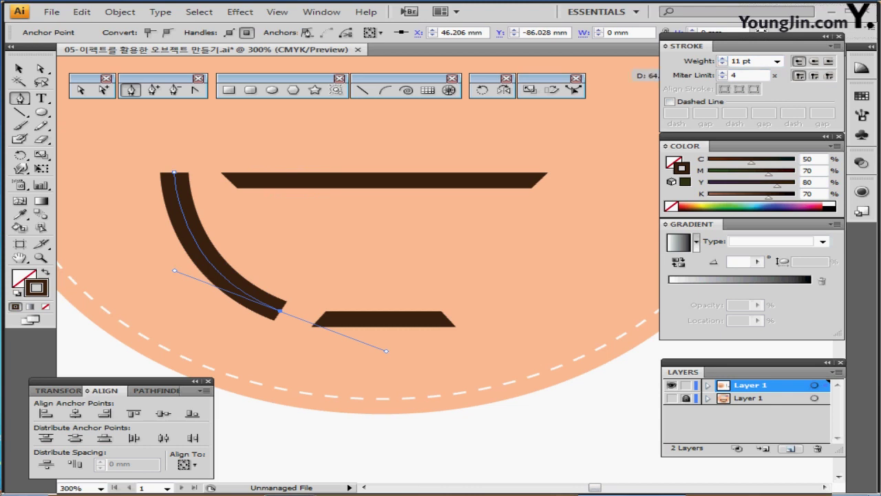
# Convert the bowl's left side curve into a filled shape with Outline Stroke.
pyautogui.click(120, 12)
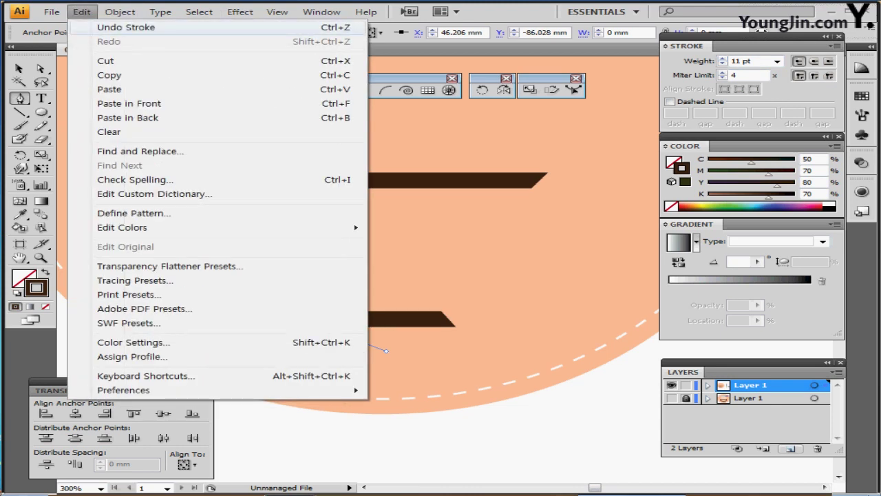
pyautogui.moveTo(207, 261)
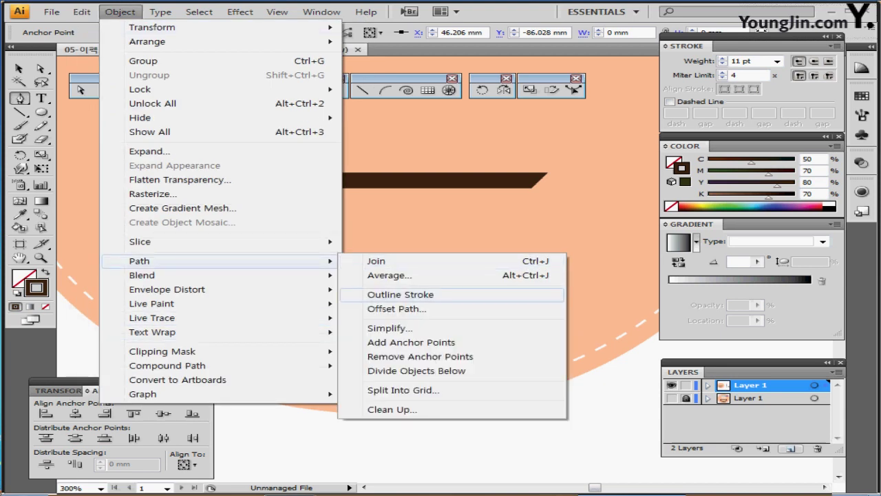
pyautogui.click(400, 294)
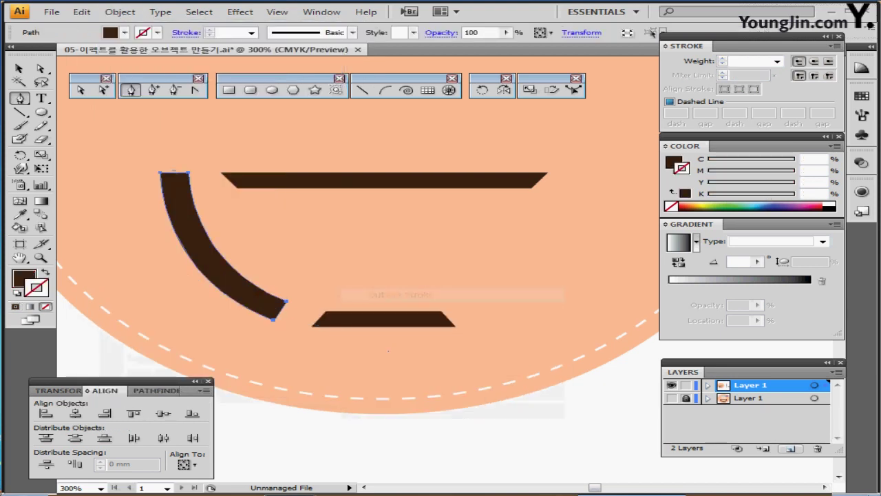
# Average the two lower end anchor points of the bowl's left side on both axes to form a pointed tip.
pyautogui.press('a')
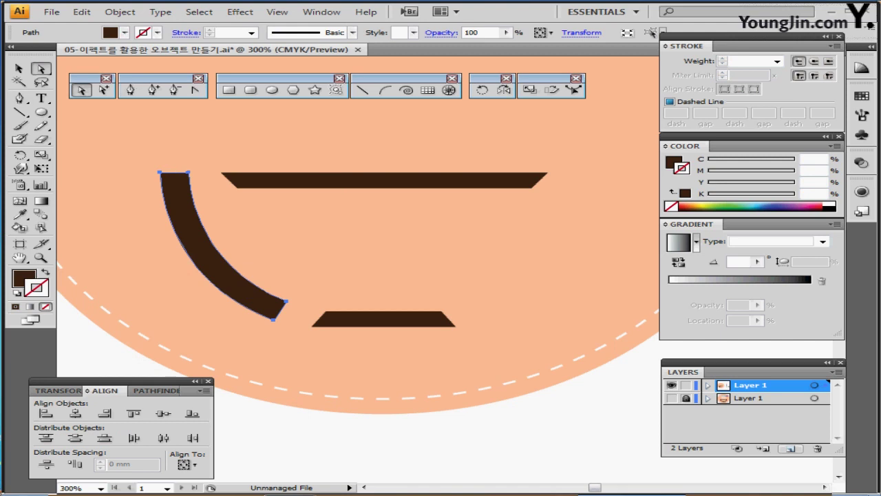
pyautogui.moveTo(259, 331); pyautogui.dragTo(293, 292)
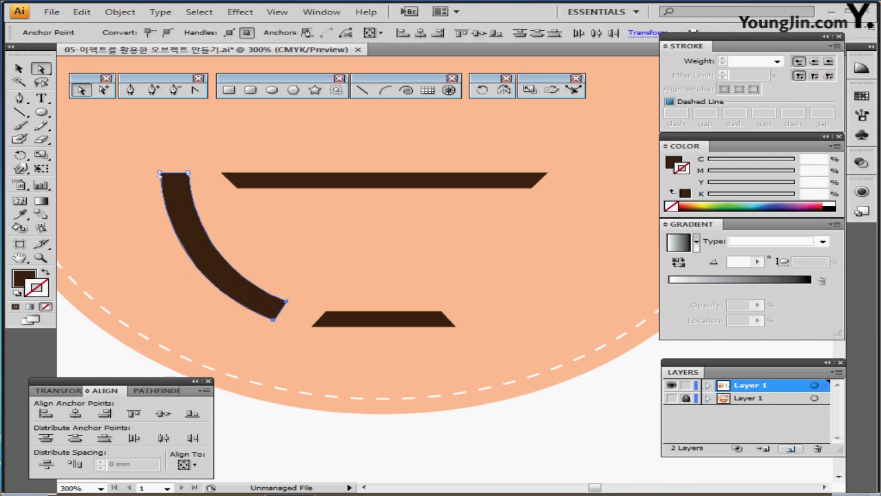
pyautogui.rightClick(294, 292)
pyautogui.click(346, 376)
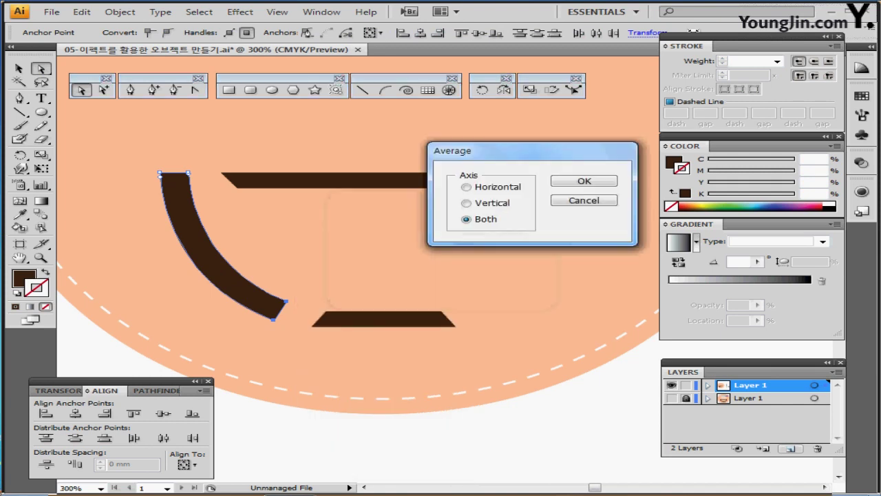
pyautogui.moveTo(532, 151); pyautogui.dragTo(532, 140)
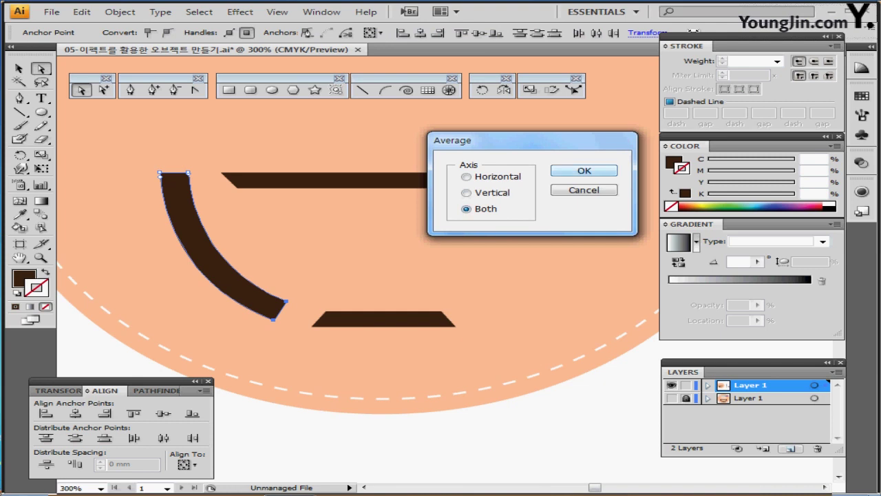
pyautogui.press('Return')
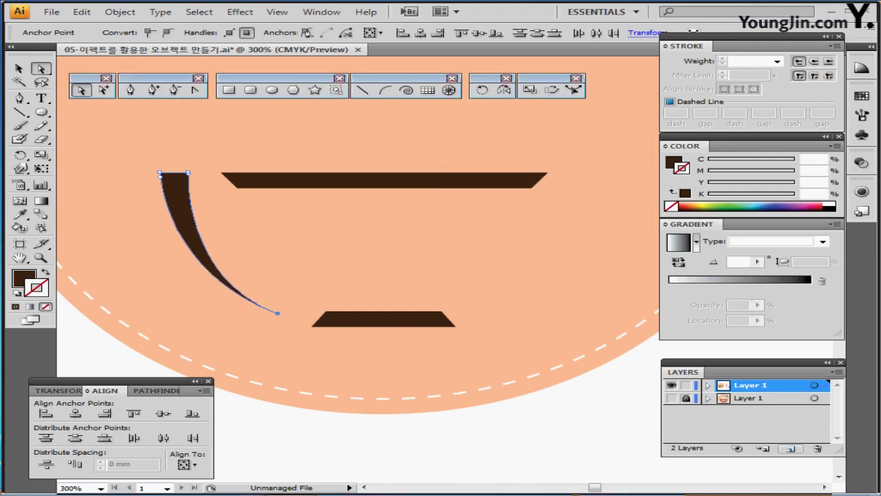
# Add an anchor point on the outer edge of the bowl's left side, just below its upper outer corner.
pyautogui.keyDown('ctrl'); pyautogui.click(219, 213); pyautogui.keyUp('ctrl')
pyautogui.moveTo(417, 276); pyautogui.dragTo(331, 262)
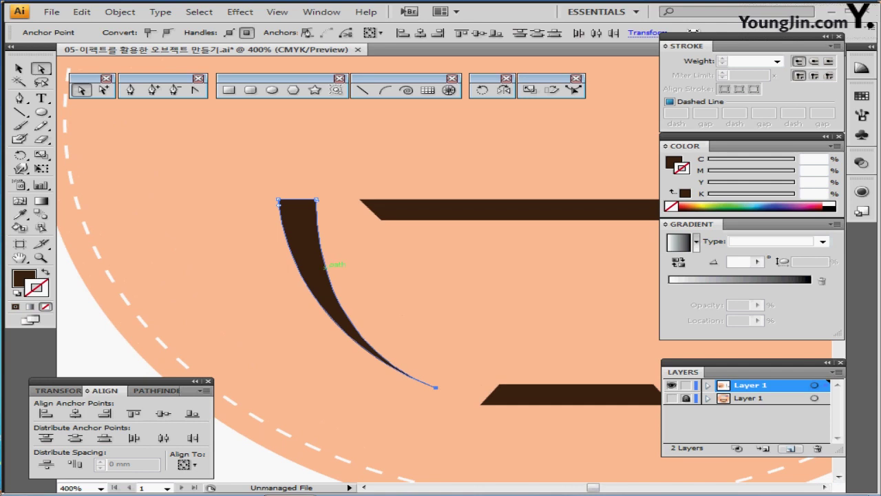
pyautogui.keyDown('ctrl'); pyautogui.click(323, 227); pyautogui.keyUp('ctrl')
pyautogui.moveTo(413, 275); pyautogui.dragTo(311, 230)
pyautogui.hotkey('ctrl', '=')
pyautogui.scroll(-2, 358, 268)
pyautogui.hscroll(2, 358, 268)
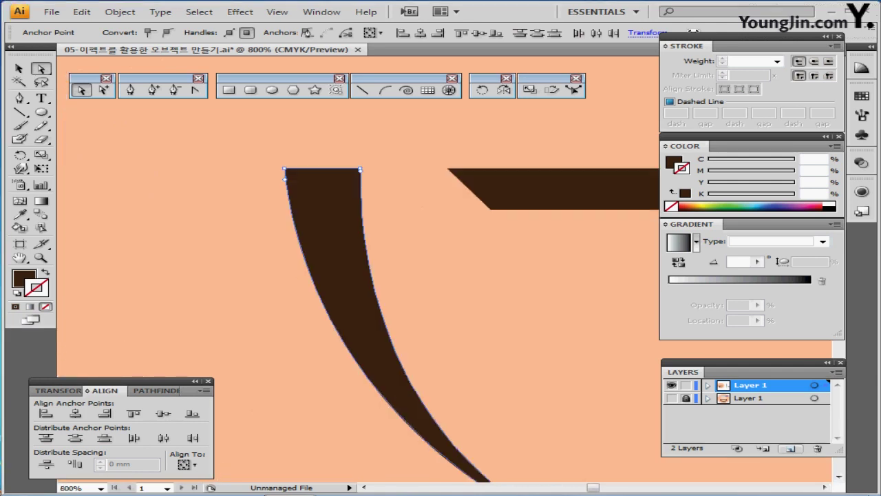
pyautogui.hscroll(2, 371, 325)
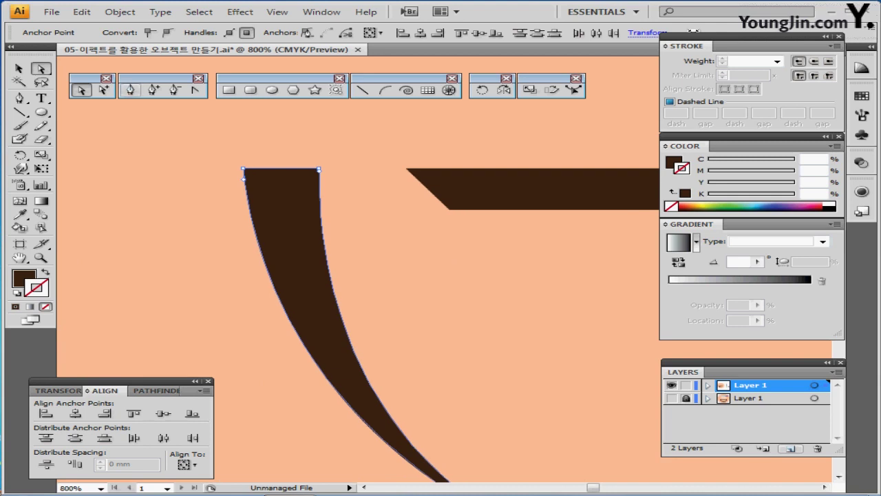
pyautogui.click(153, 90)
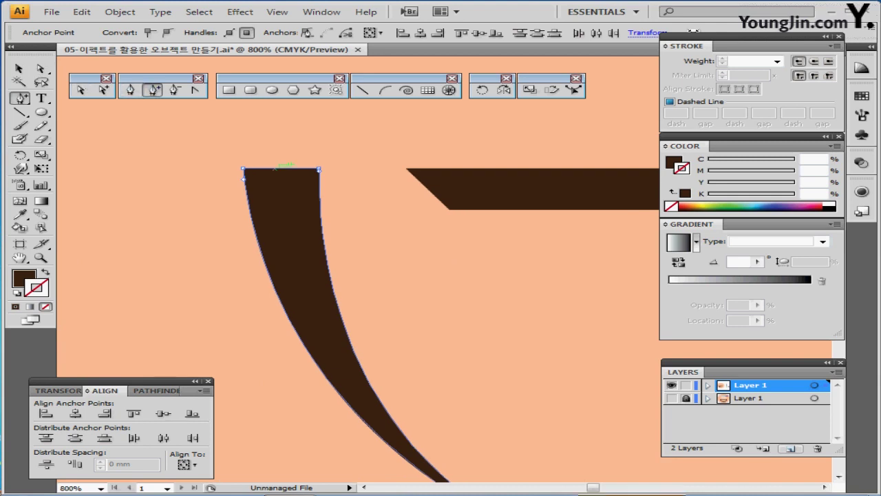
pyautogui.click(247, 192)
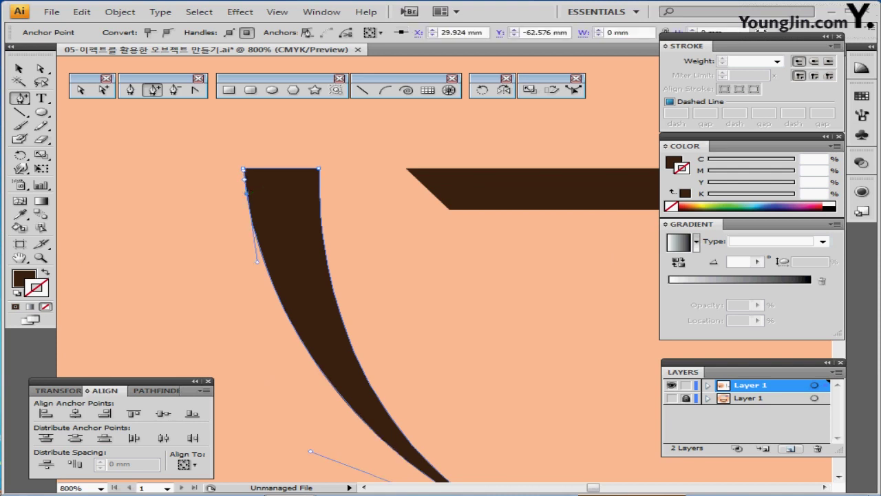
# Delete the upper outer corner anchor point of the bowl's left side so its upper end slopes.
pyautogui.click(174, 89)
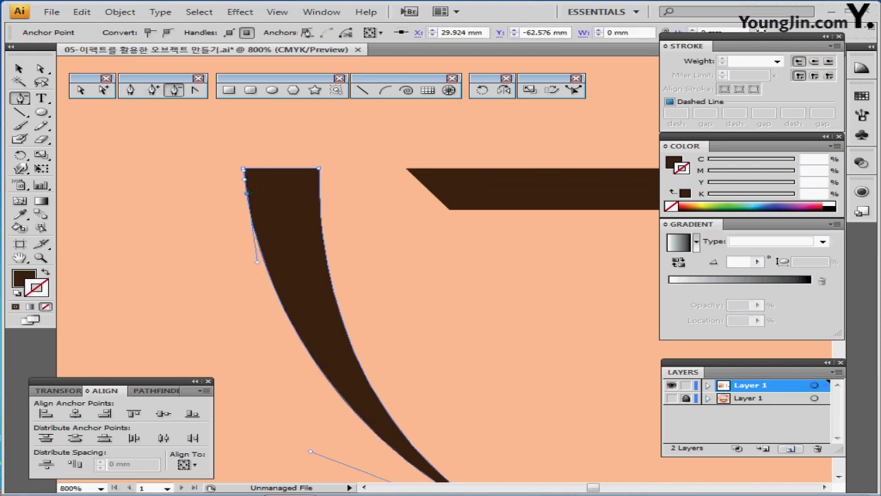
pyautogui.click(242, 168)
pyautogui.click(260, 184)
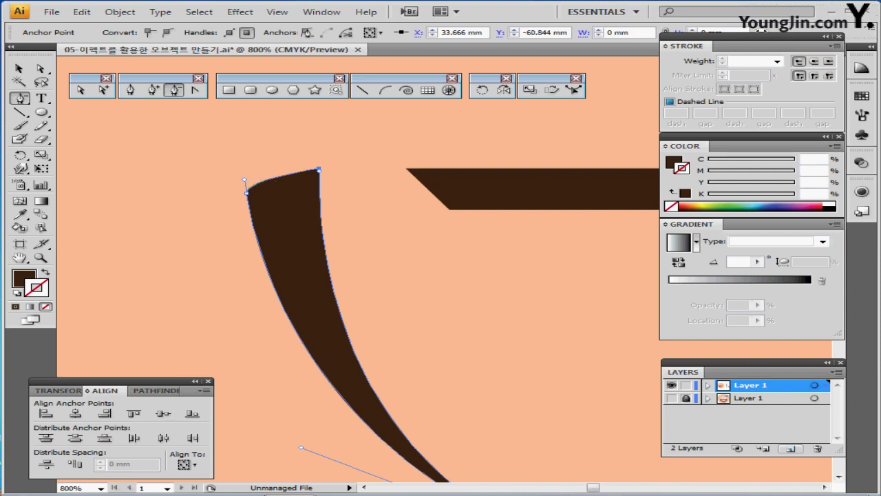
# Nudge the whole left side shape of the bowl slightly closer to the rim and base bars.
pyautogui.scroll(-3, 260, 185)
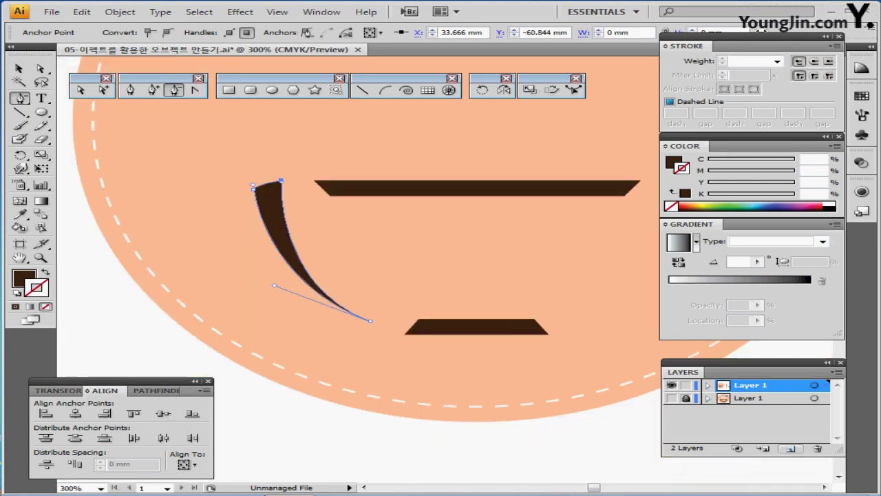
pyautogui.moveTo(281, 181); pyautogui.dragTo(260, 176)
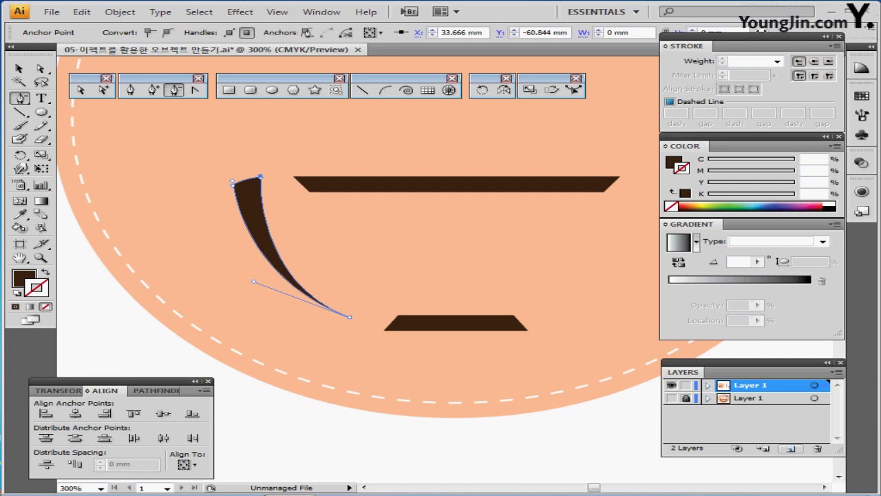
pyautogui.hotkey('ctrl', 'shift', 'a')
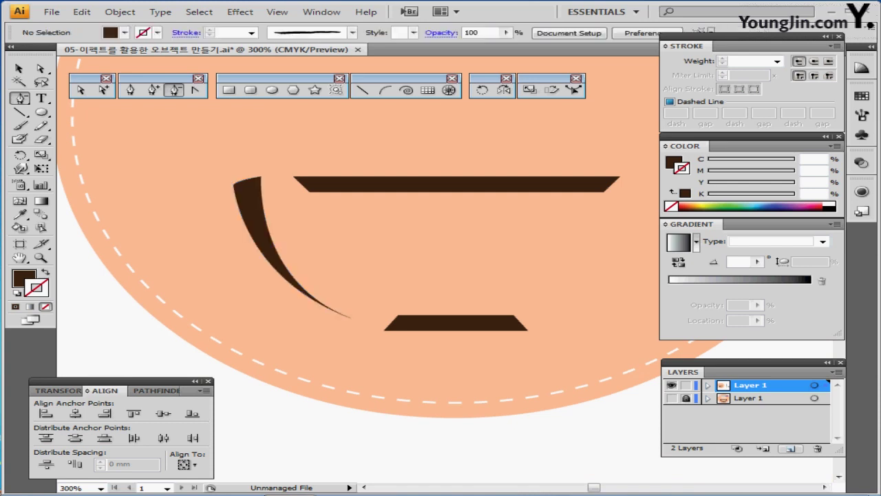
pyautogui.keyDown('ctrl'); pyautogui.click(252, 206); pyautogui.keyUp('ctrl')
pyautogui.press('Right')
pyautogui.press('Right')
pyautogui.press('Right')
pyautogui.press('Right')
pyautogui.press('Right')
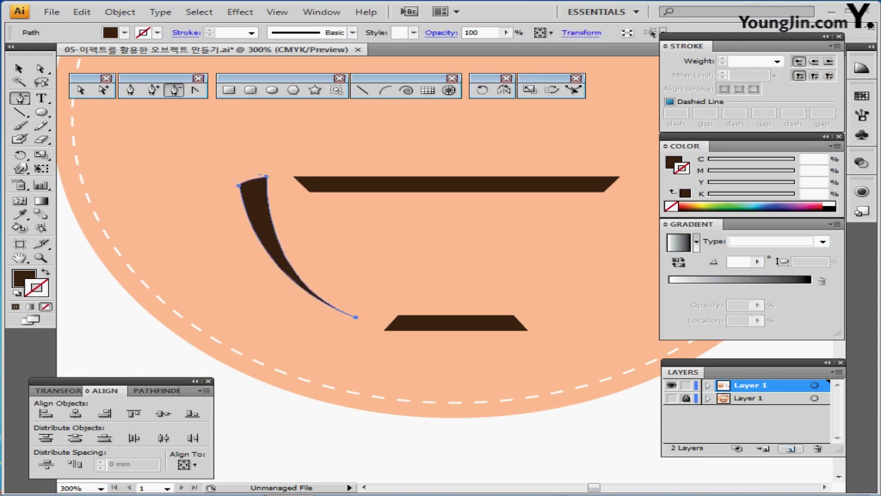
# In outline view, reflect a copy of the bowl's left side across the vertical axis about the circle's centre, and return to preview.
pyautogui.hotkey('ctrl', 'y')
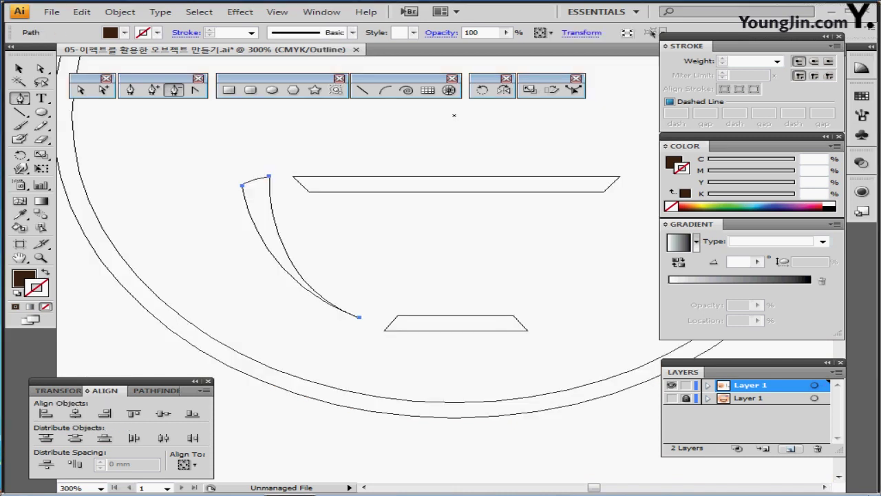
pyautogui.moveTo(413, 255); pyautogui.dragTo(346, 273)
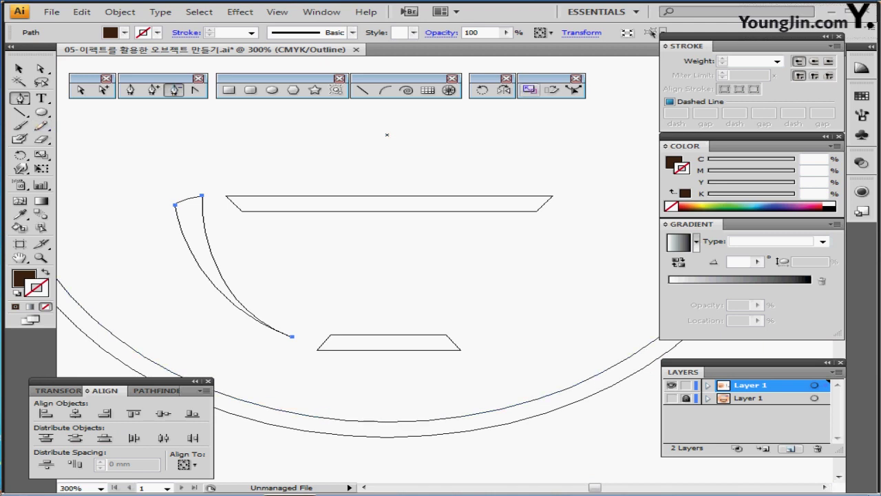
pyautogui.click(504, 90)
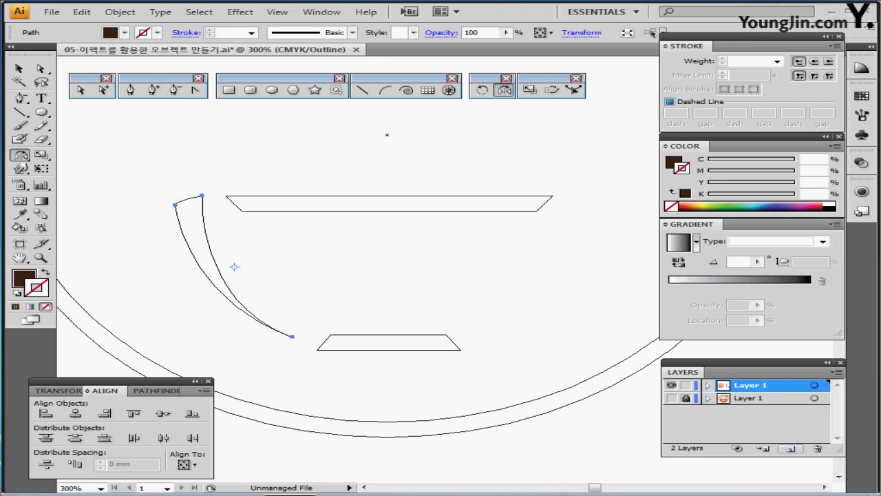
pyautogui.keyDown('alt'); pyautogui.click(387, 134); pyautogui.keyUp('alt')
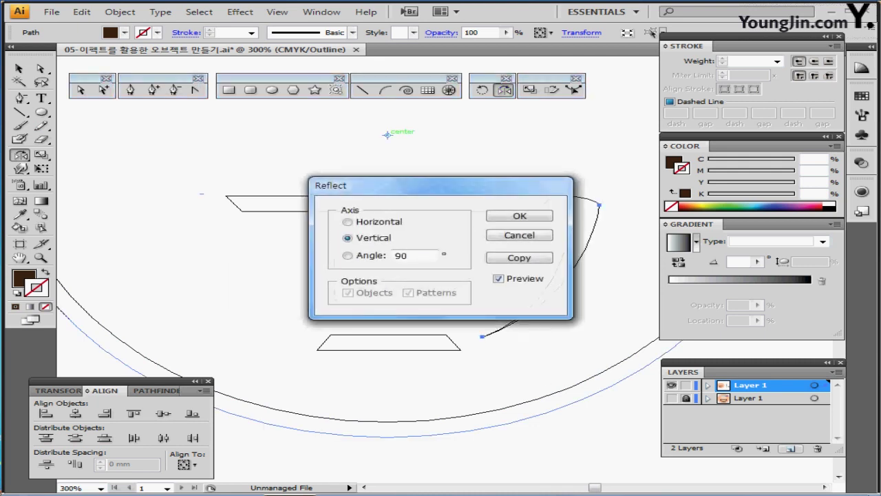
pyautogui.hotkey('alt', 'c')
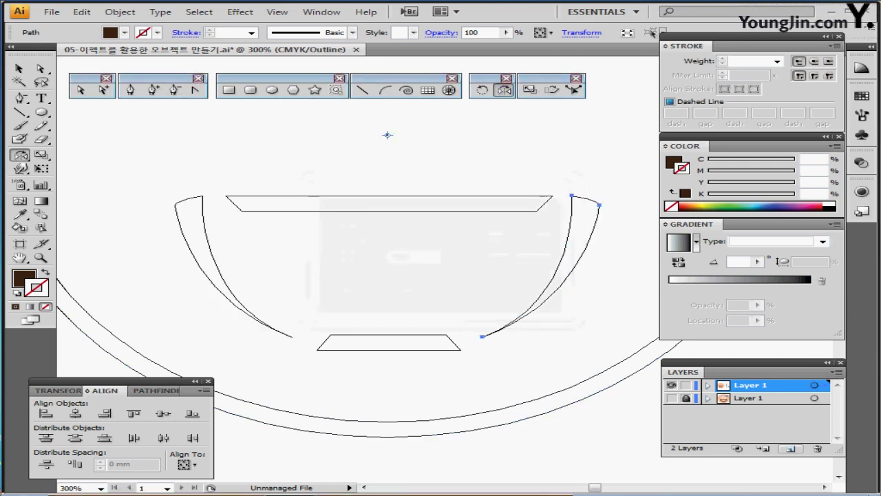
pyautogui.hotkey('ctrl', 'y')
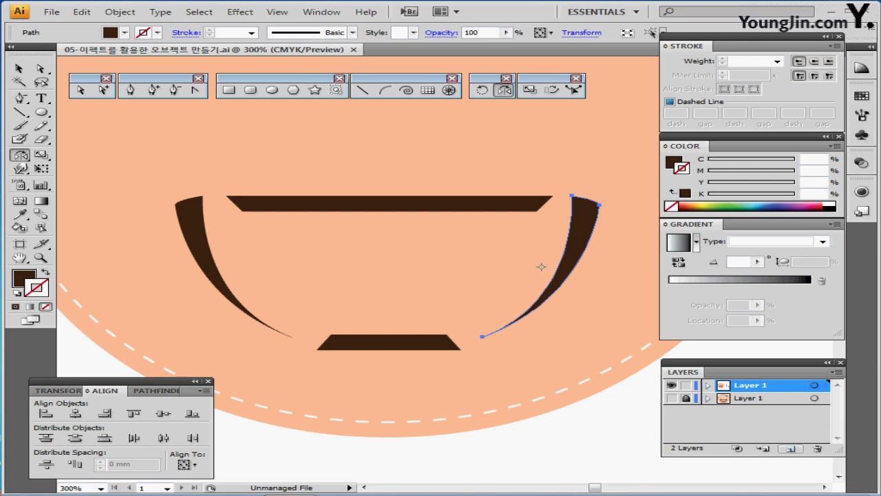
# Set the fill to the light blue of the colour swatch beside the artboard, deselect it, and activate the Rounded Rectangle tool.
pyautogui.hotkey('ctrl', '-')
pyautogui.hotkey('ctrl', '-')
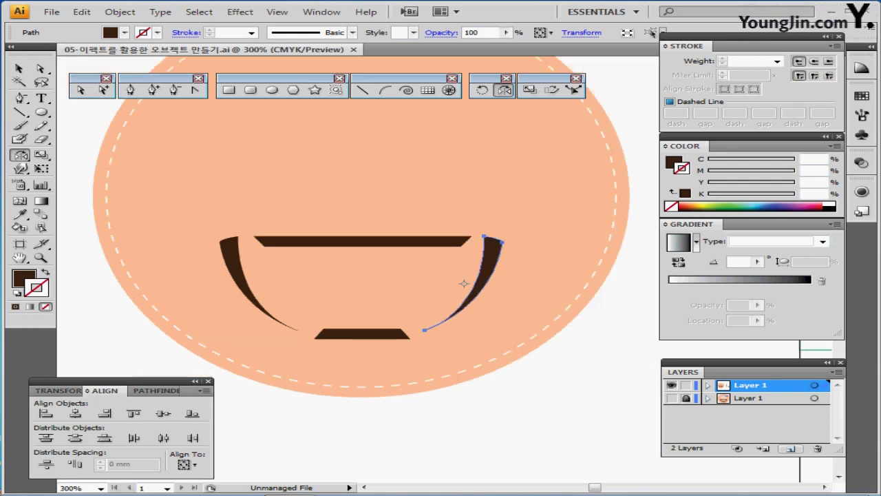
pyautogui.moveTo(520, 247); pyautogui.dragTo(467, 264)
pyautogui.hotkey('ctrl', 'shift', 'a')
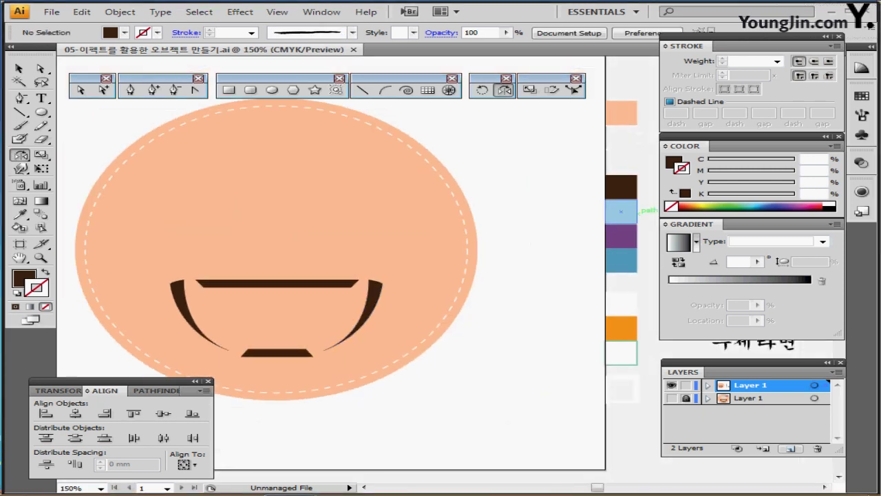
pyautogui.keyDown('ctrl'); pyautogui.click(629, 212); pyautogui.keyUp('ctrl')
pyautogui.hotkey('ctrl', 'shift', 'a')
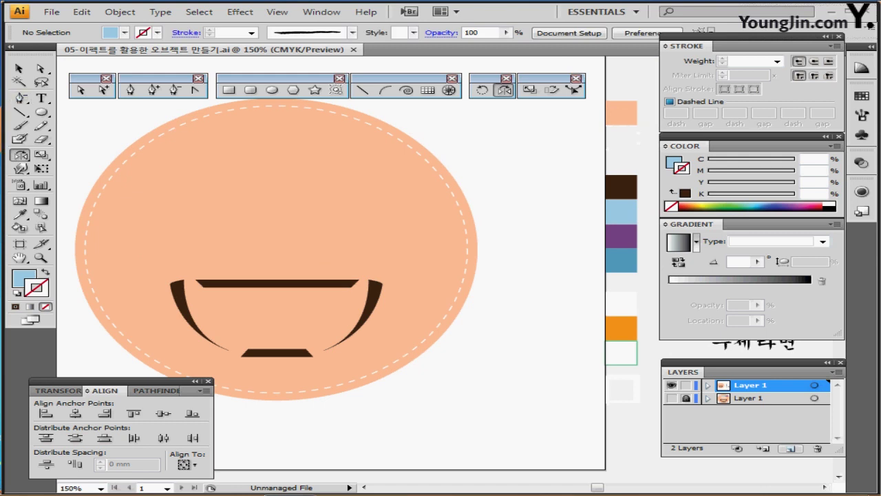
pyautogui.click(251, 90)
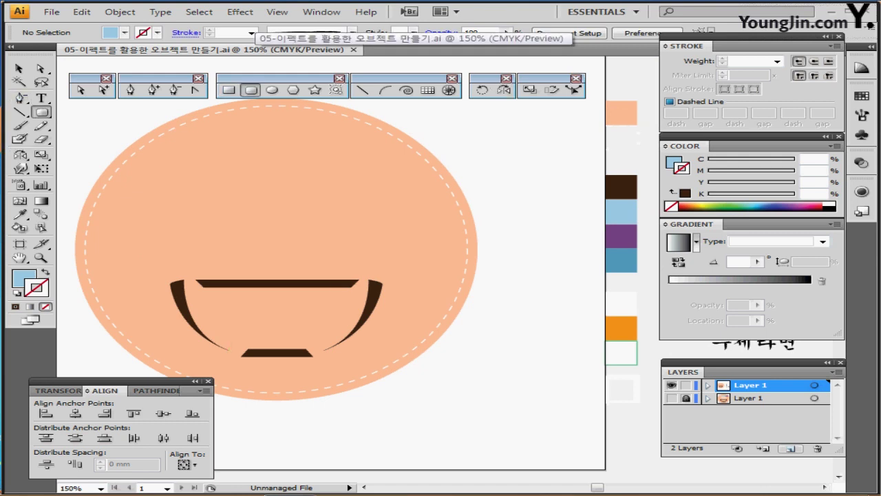
pyautogui.click(230, 199)
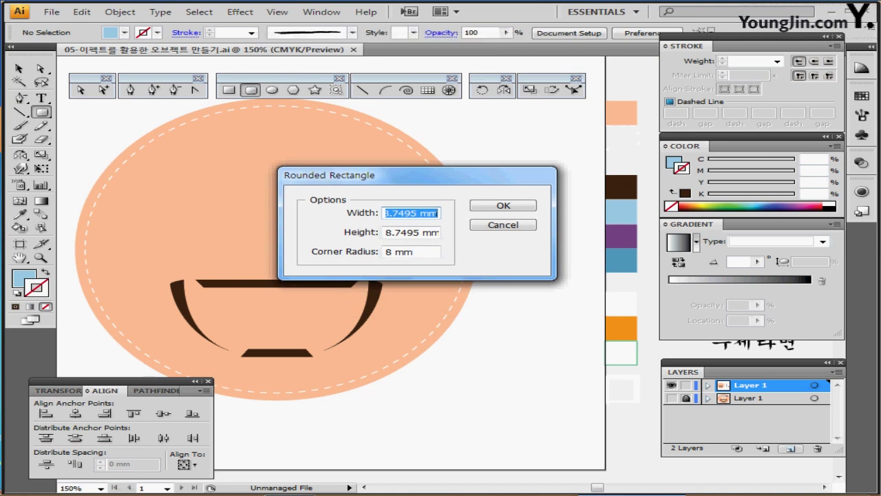
pyautogui.write('5')
pyautogui.hotkey('shift', 'Tab')
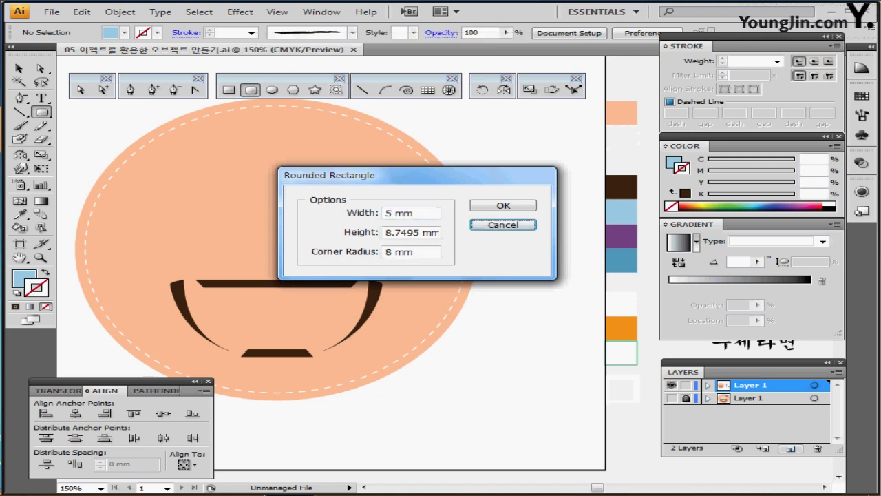
pyautogui.hotkey('shift', 'Tab')
# Create a light blue rounded rectangle 65 mm wide and 3 mm high with fully rounded ends.
pyautogui.click(363, 213)
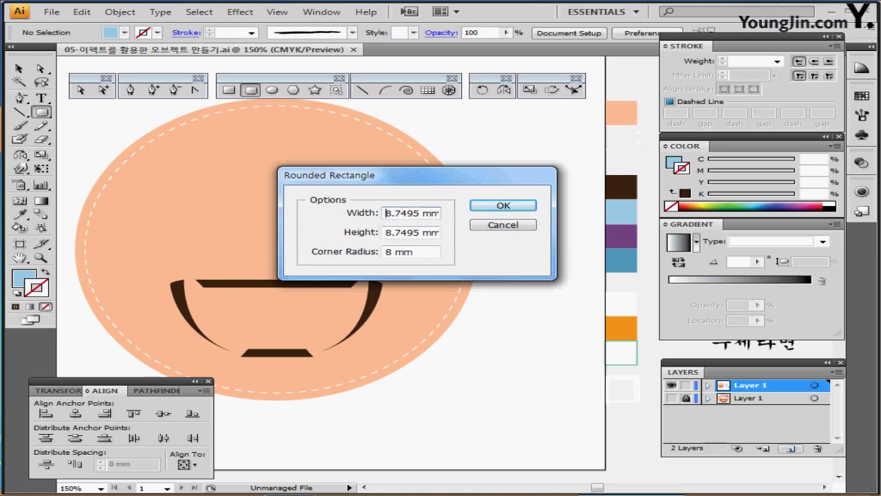
pyautogui.hotkey('shift', 'Tab')
pyautogui.hotkey('shift', 'Tab')
pyautogui.hotkey('shift', 'Tab')
pyautogui.hotkey('shift', 'Tab')
pyautogui.hotkey('shift', 'Tab')
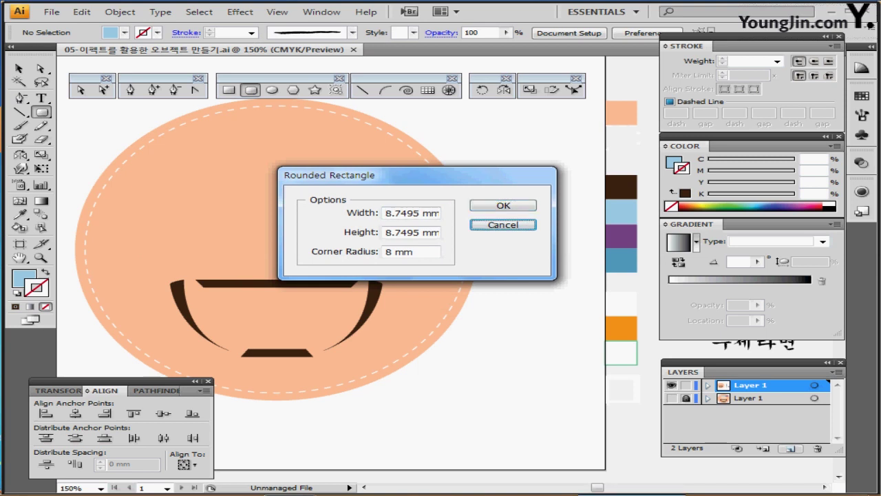
pyautogui.write('65')
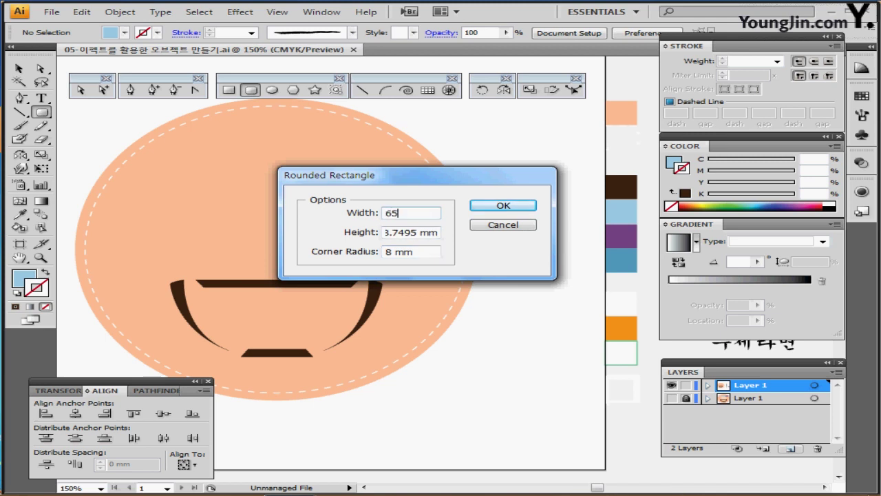
pyautogui.press('Tab')
pyautogui.write('3')
pyautogui.press('Tab')
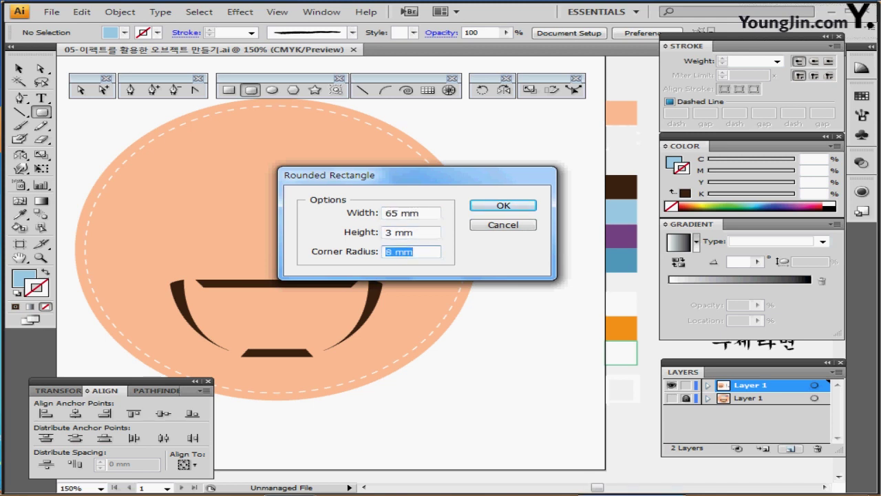
pyautogui.write('0')
pyautogui.press('Return')
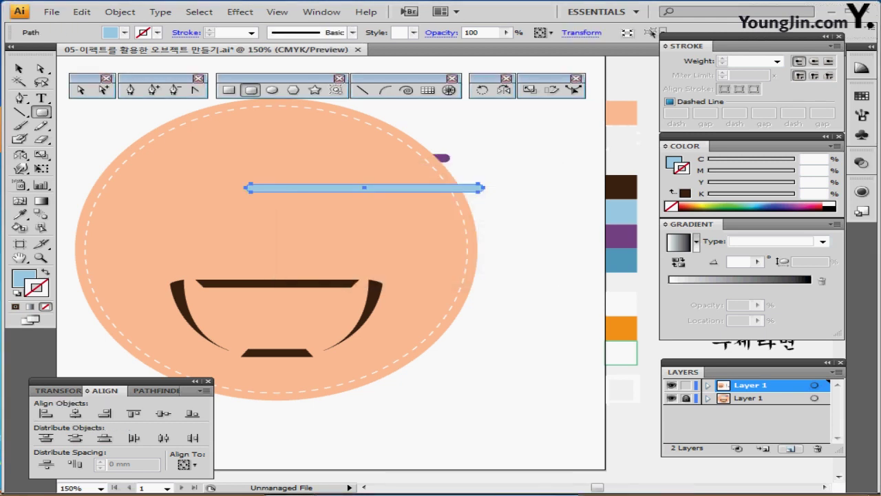
# In outline view, move the light blue bar onto the reference's lower chopstick, return to preview with the reference hidden, and save the document.
pyautogui.hotkey('ctrl', 'y')
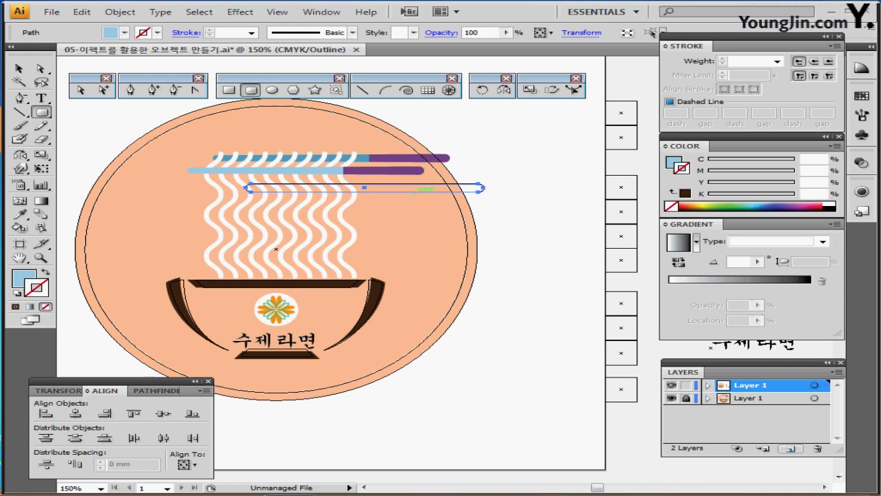
pyautogui.moveTo(407, 187); pyautogui.dragTo(358, 170)
pyautogui.click(672, 398)
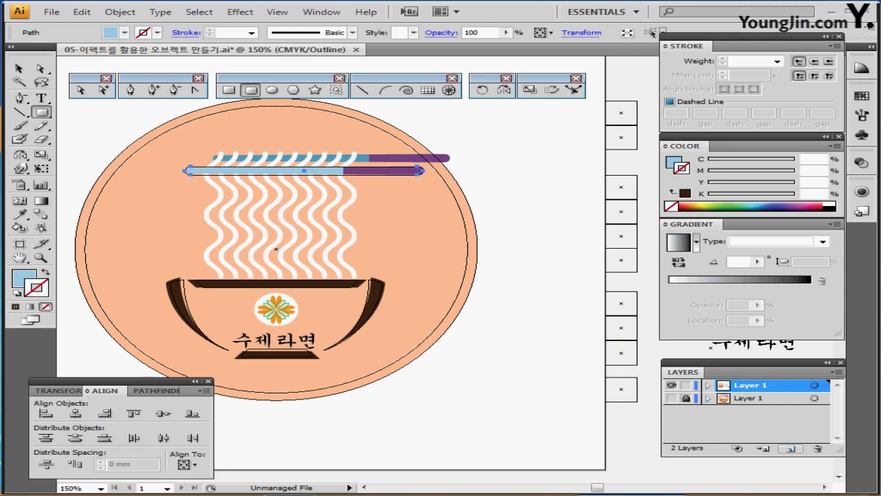
pyautogui.keyDown('ctrl'); pyautogui.click(672, 385); pyautogui.keyUp('ctrl')
pyautogui.hotkey('ctrl', 's')
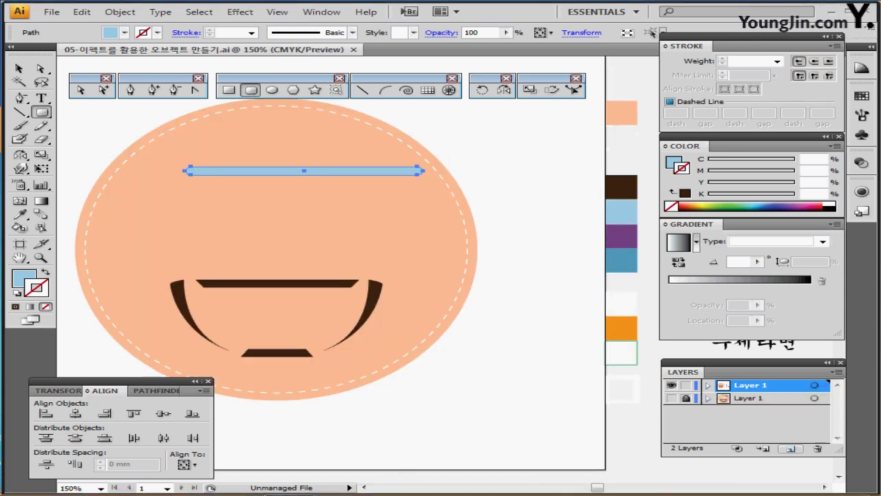
# Taper the light blue bar by scaling only its left end's anchor points uniformly to 70%, and deselect it.
pyautogui.keyDown('ctrl'); pyautogui.click(216, 217); pyautogui.keyUp('ctrl')
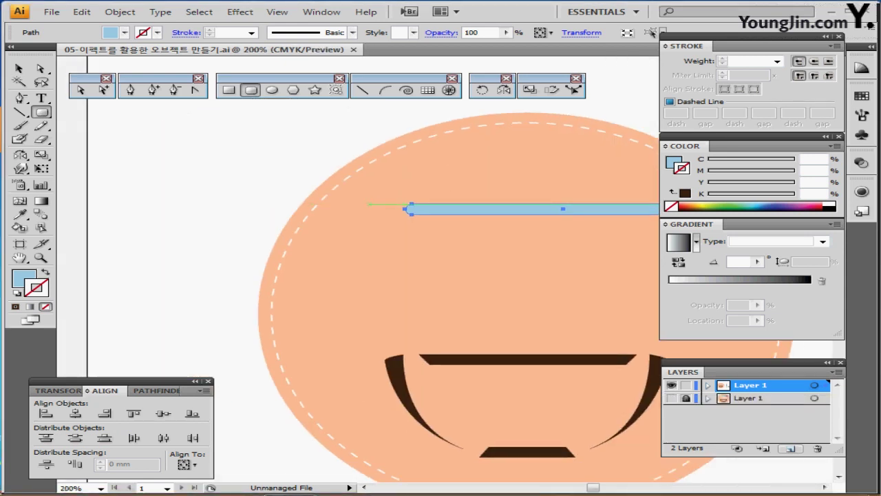
pyautogui.moveTo(413, 302); pyautogui.dragTo(279, 269)
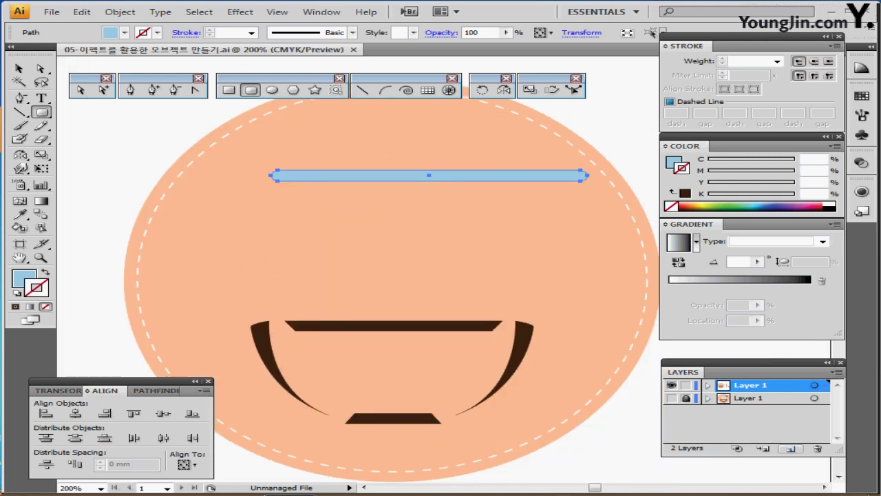
pyautogui.moveTo(248, 150); pyautogui.dragTo(311, 196)
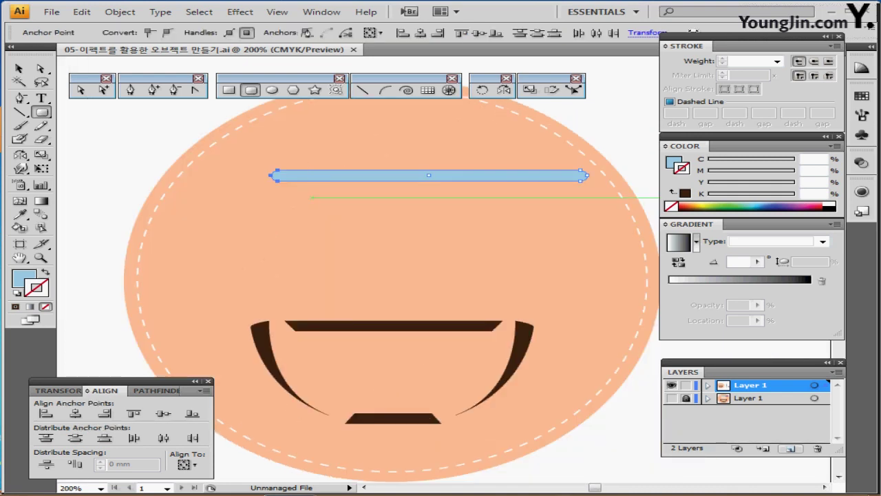
pyautogui.press('s')
pyautogui.doubleClick(530, 90)
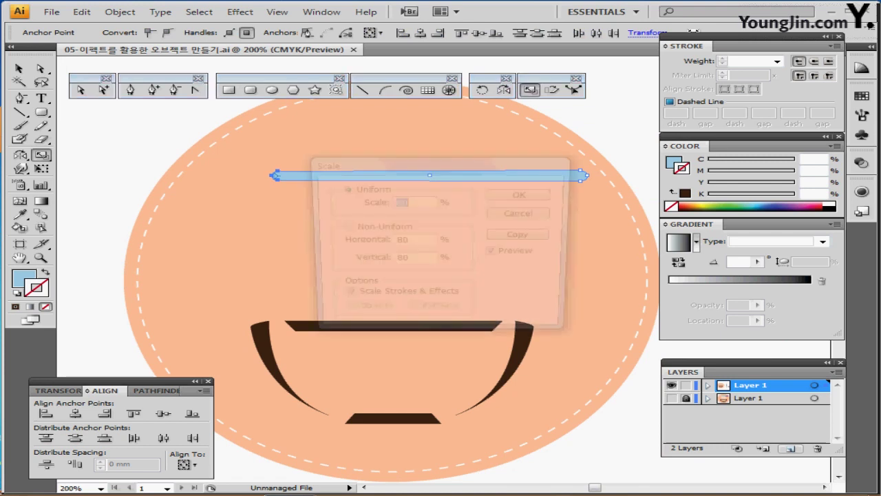
pyautogui.moveTo(427, 164); pyautogui.dragTo(526, 172)
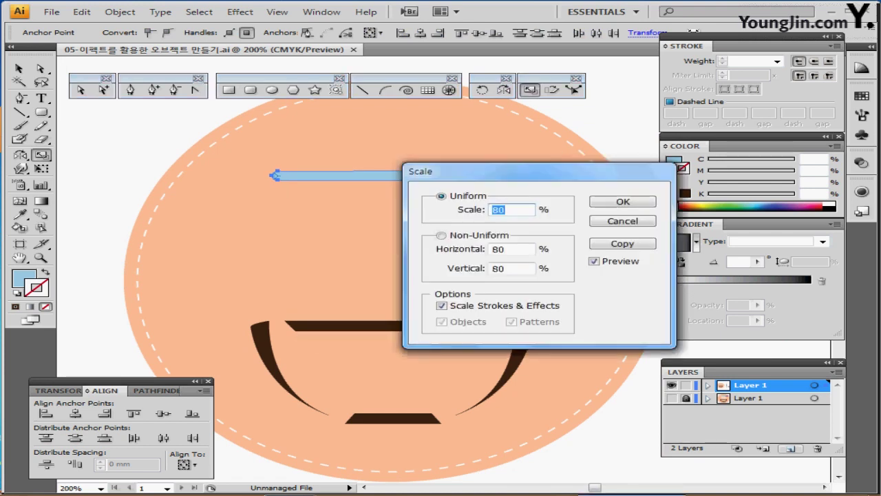
pyautogui.write('70')
pyautogui.press('Return')
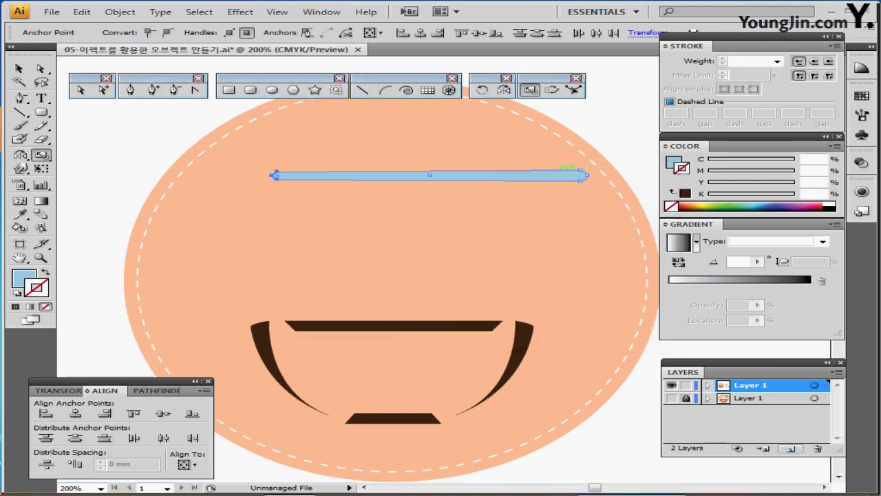
pyautogui.hotkey('ctrl', 'shift', 'a')
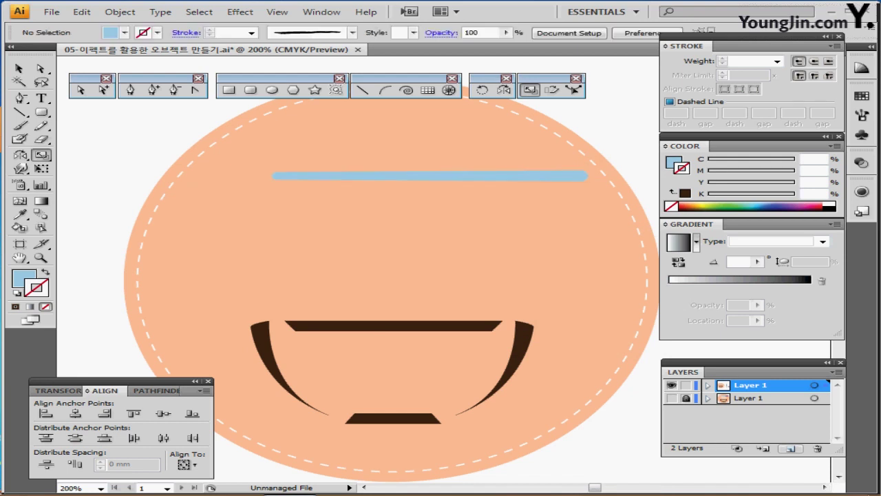
# Over the visible reference in outline view, draw a vertical line across the bar where the lower chopstick changes colour, and return to preview.
pyautogui.click(362, 91)
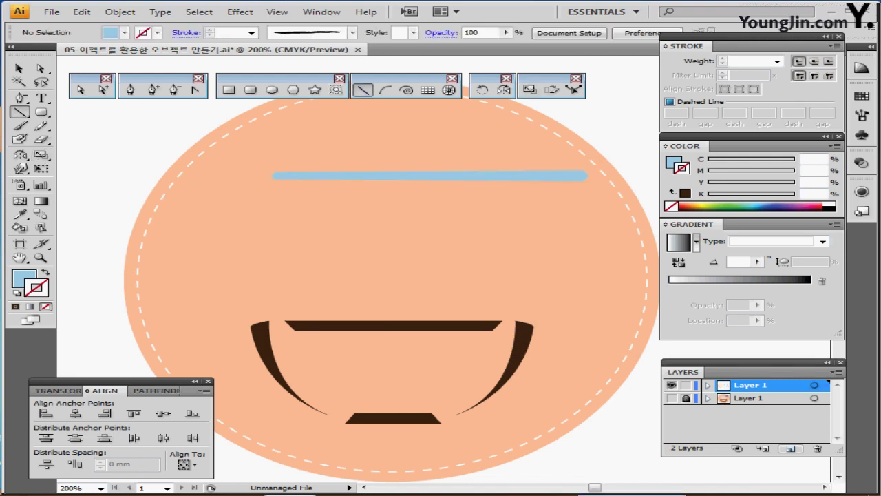
pyautogui.click(672, 397)
pyautogui.keyDown('ctrl'); pyautogui.click(671, 386); pyautogui.keyUp('ctrl')
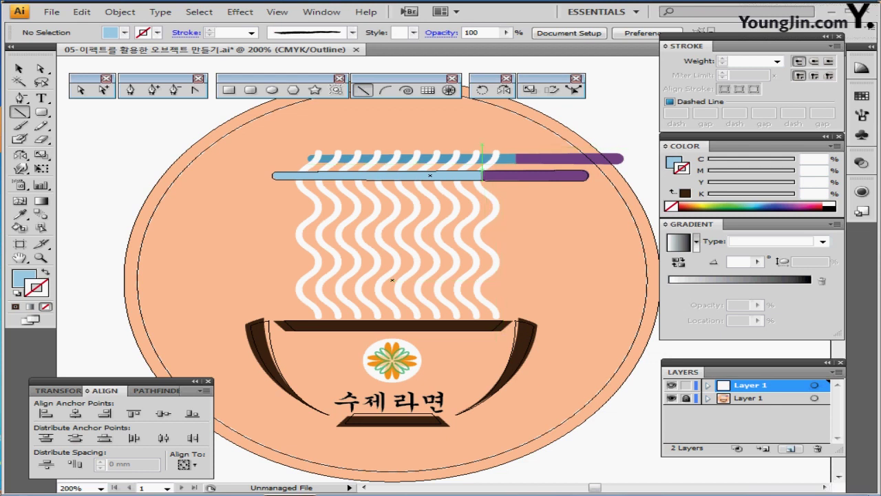
pyautogui.moveTo(482, 145); pyautogui.dragTo(486, 208)
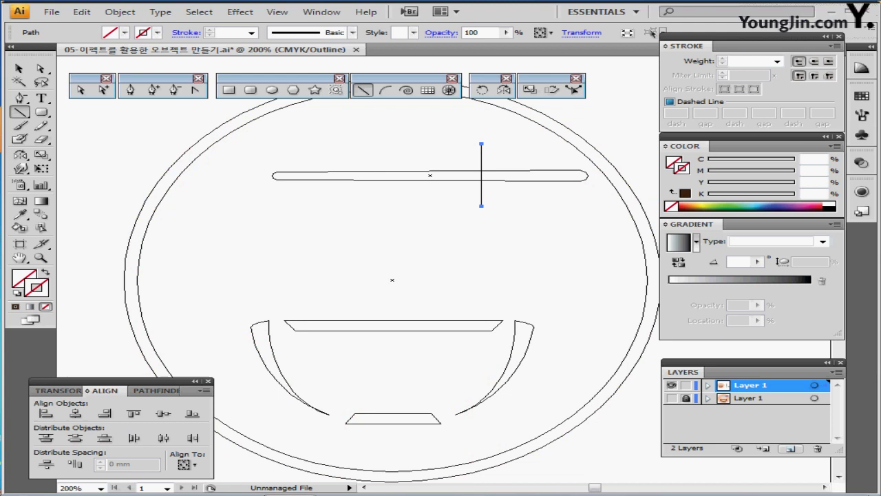
pyautogui.click(672, 386)
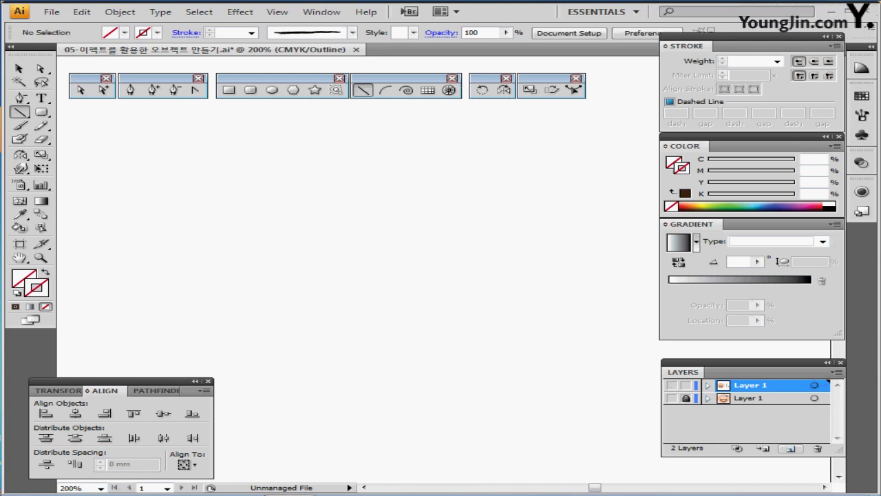
pyautogui.click(671, 386)
# Select the vertical cutting line in outline view and, back in preview, give it a 1 pt dark brown stroke.
pyautogui.keyDown('ctrl'); pyautogui.click(482, 175); pyautogui.keyUp('ctrl')
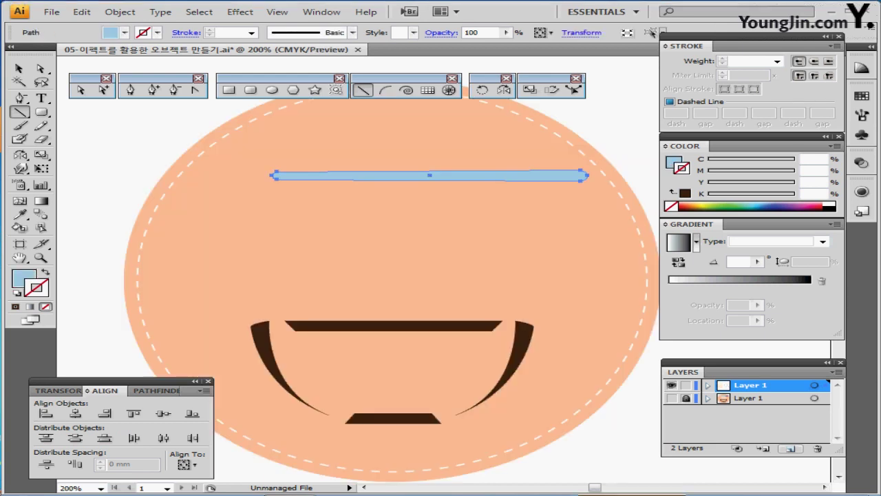
pyautogui.hotkey('ctrl', 'y')
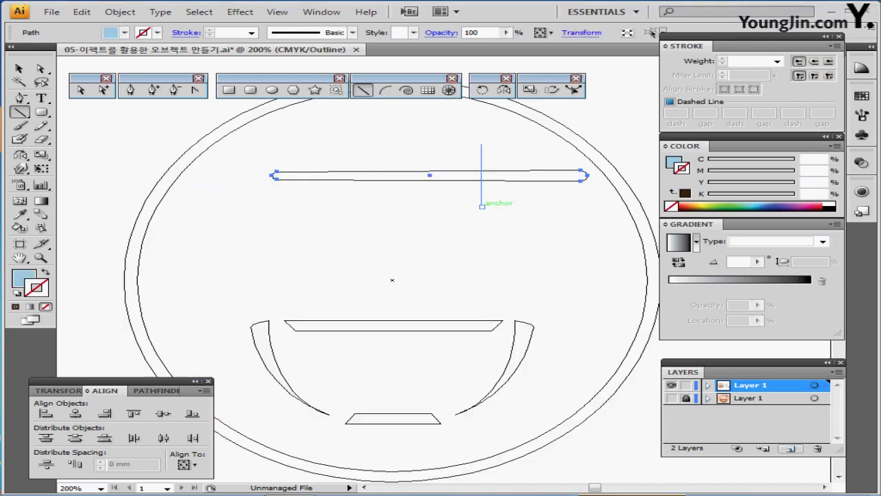
pyautogui.keyDown('ctrl'); pyautogui.click(481, 156); pyautogui.keyUp('ctrl')
pyautogui.hotkey('ctrl', 'y')
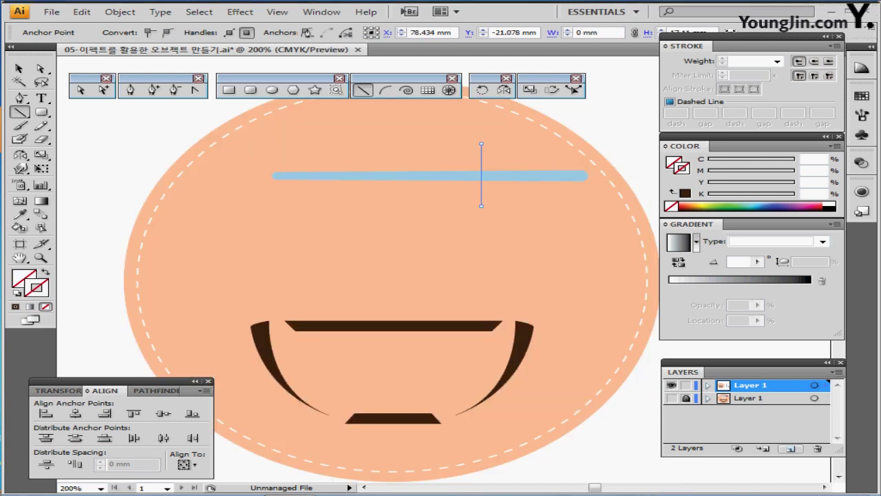
pyautogui.click(685, 193)
pyautogui.moveTo(441, 214); pyautogui.dragTo(399, 227)
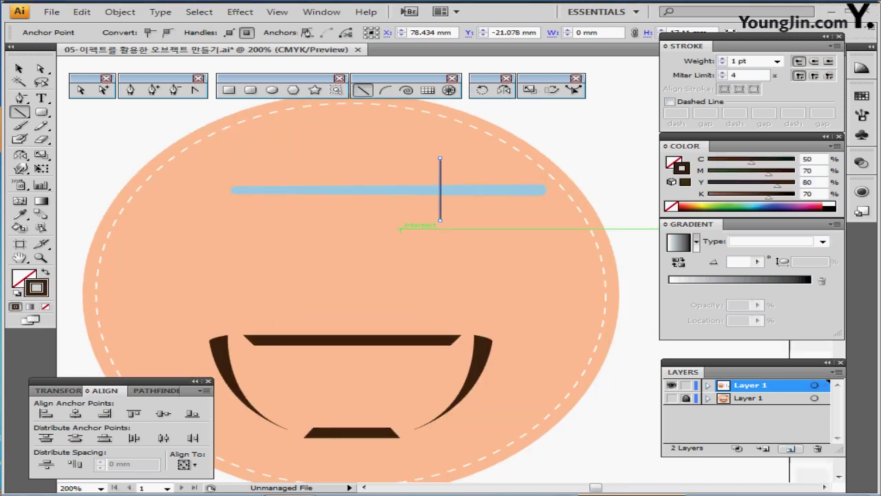
# Select the tapered bar together with the vertical line and split the bar with the Pathfinder Divide operation.
pyautogui.keyDown('ctrl'); pyautogui.keyDown('shift'); pyautogui.click(394, 190); pyautogui.keyUp('shift'); pyautogui.keyUp('ctrl')
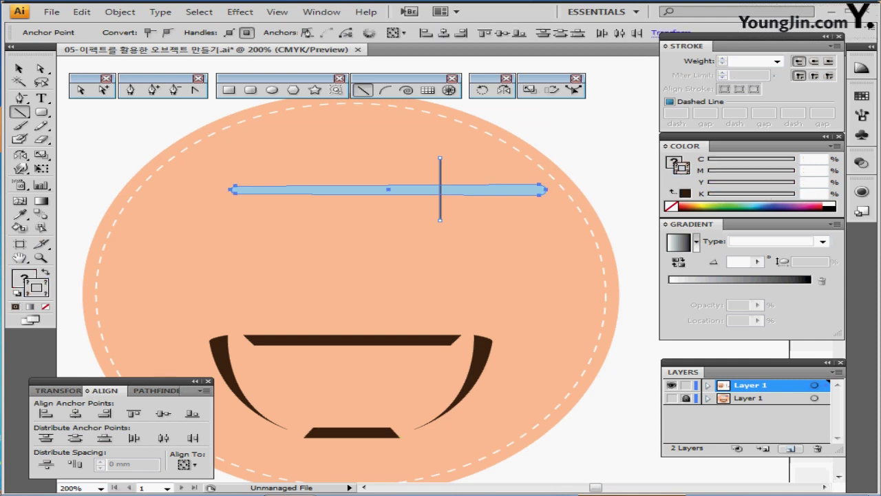
pyautogui.press('v')
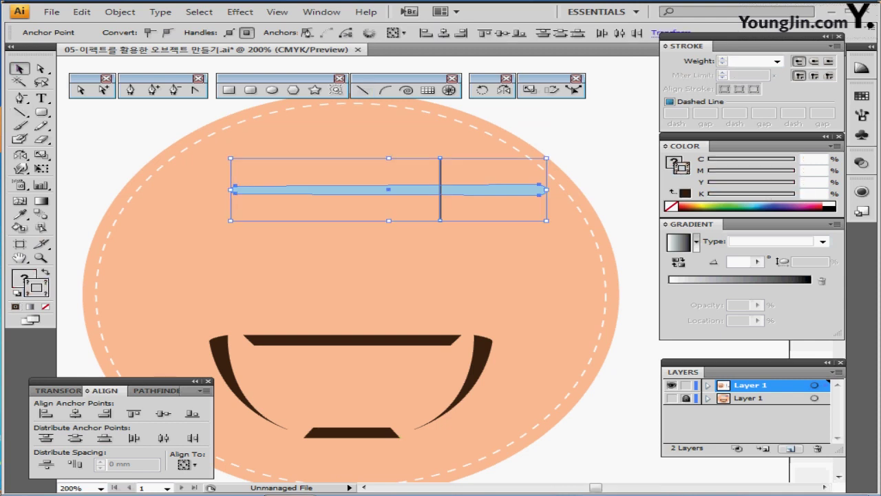
pyautogui.moveTo(412, 144); pyautogui.dragTo(471, 208)
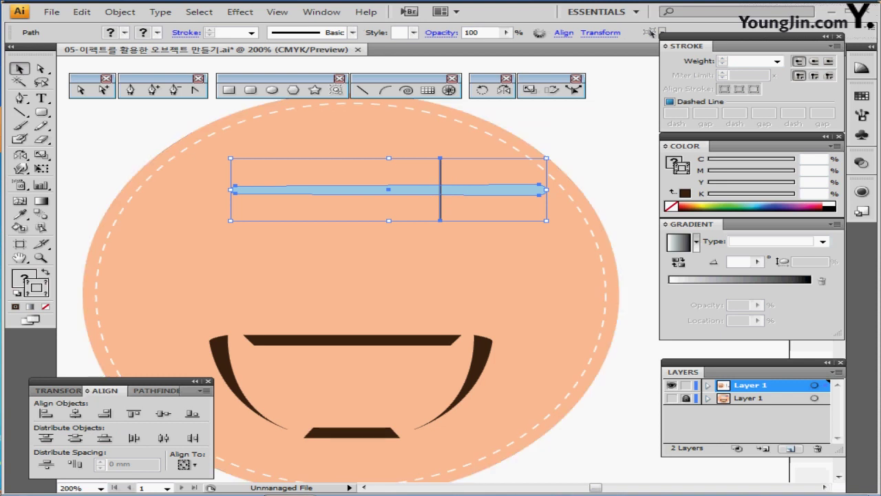
pyautogui.click(157, 391)
pyautogui.click(45, 439)
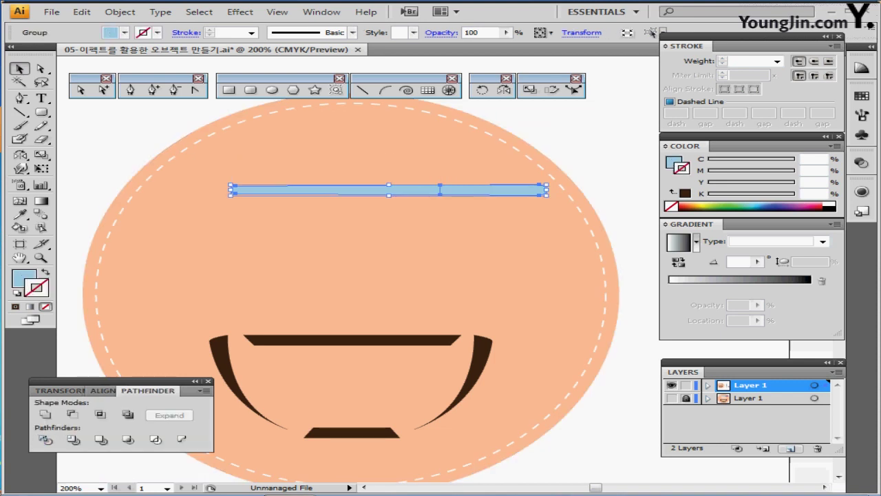
# Isolate the divided group and fill the bar's thicker right section with the purple of the colour swatch beside the artboard.
pyautogui.doubleClick(492, 190)
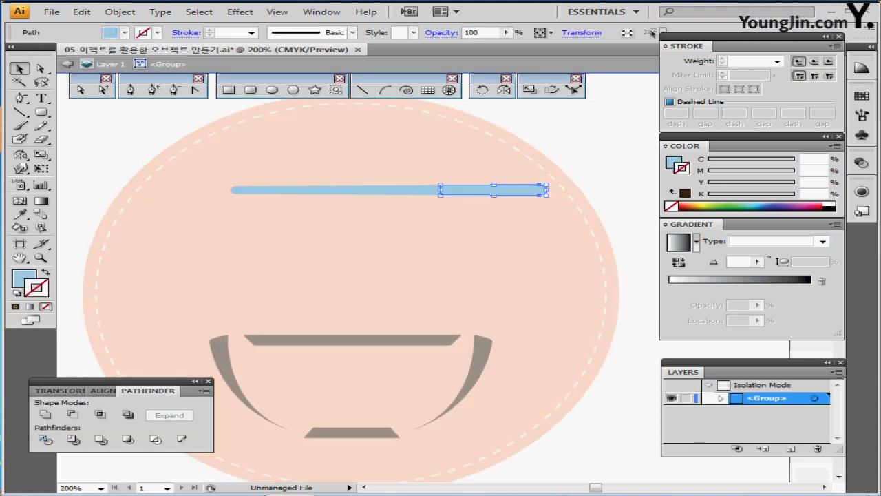
pyautogui.moveTo(510, 197); pyautogui.dragTo(365, 194)
pyautogui.hotkey('ctrl', '-')
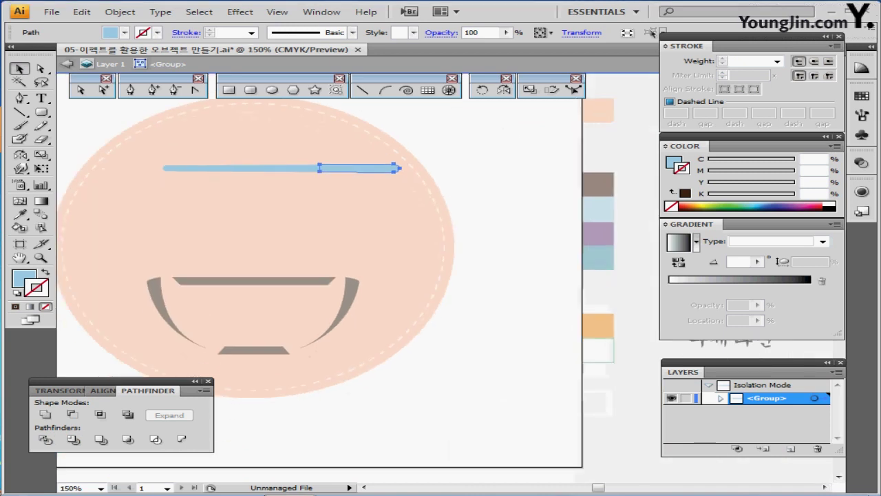
pyautogui.press('i')
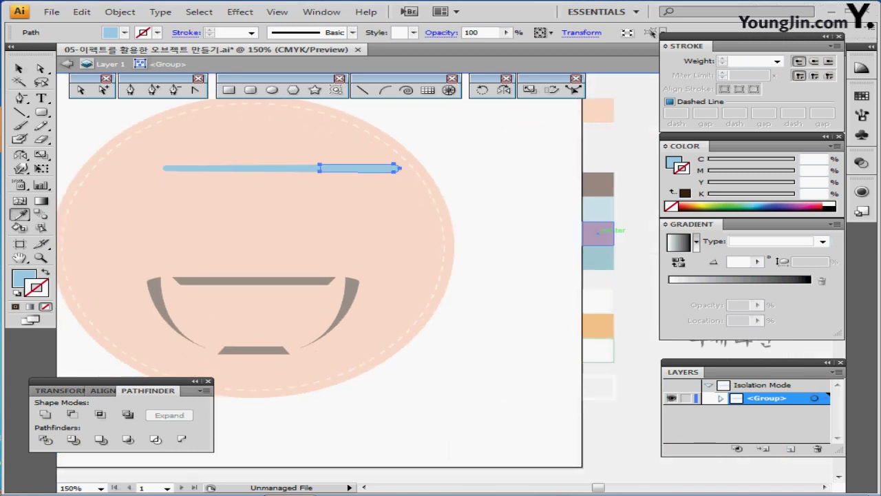
pyautogui.click(597, 234)
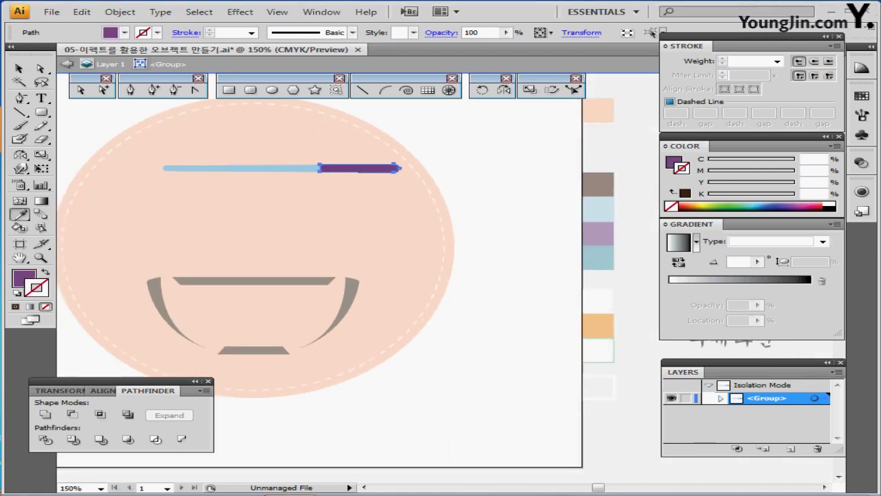
# Save the document, leave isolation mode, and activate the Selection tool.
pyautogui.hotkey('ctrl', 's')
pyautogui.moveTo(309, 234); pyautogui.dragTo(422, 203)
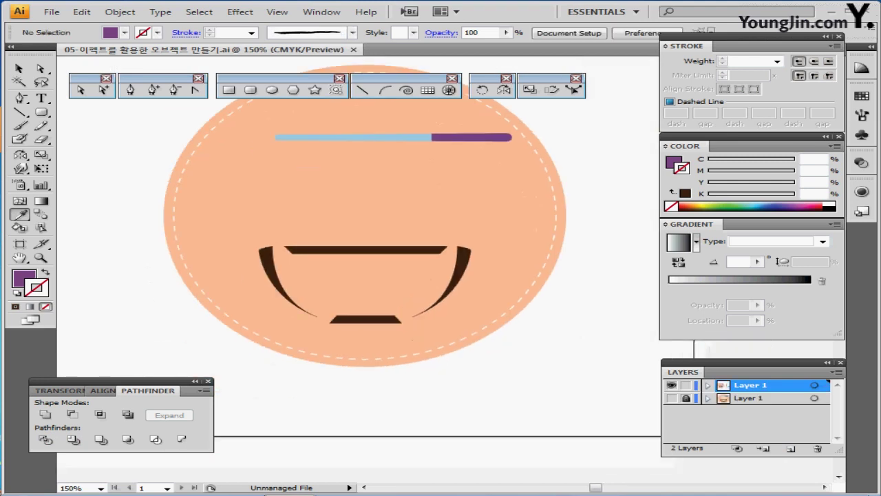
pyautogui.hscroll(1, 345, 227)
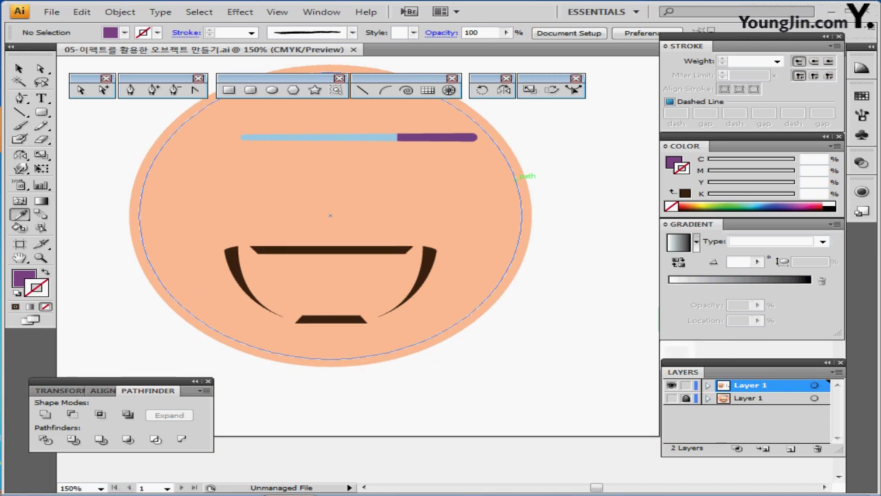
pyautogui.moveTo(515, 180); pyautogui.dragTo(526, 215)
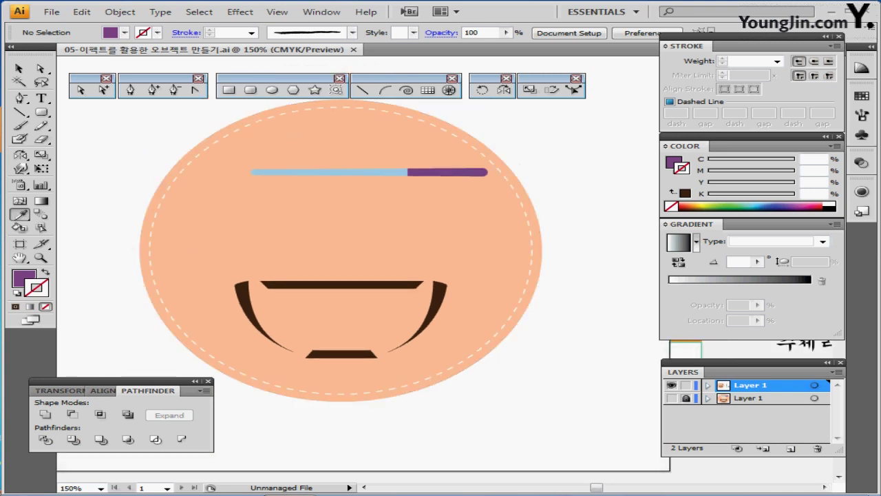
pyautogui.press('v')
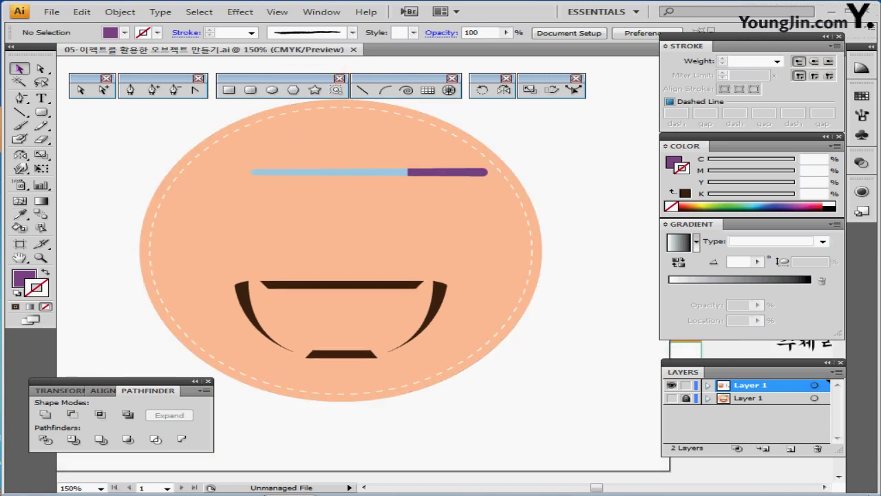
# Place a duplicate of the two-coloured chopstick slightly above and to the right of the original.
pyautogui.click(449, 174)
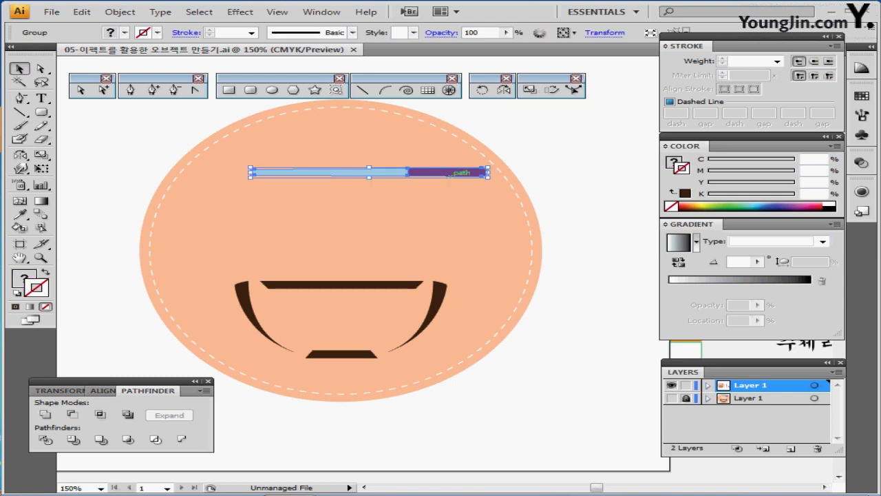
pyautogui.moveTo(449, 173); pyautogui.dragTo(477, 159)
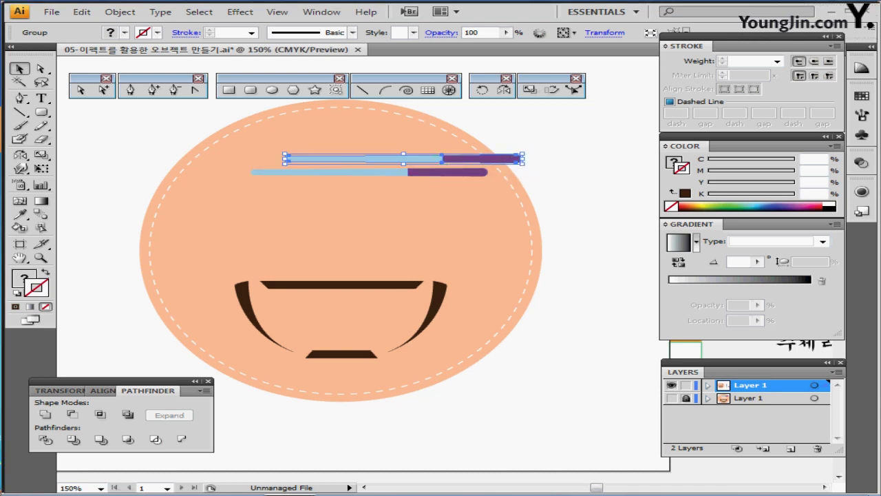
pyautogui.click(405, 166)
# Isolate the upper chopstick and fill its light blue section with the medium blue of the colour swatch beside the artboard.
pyautogui.doubleClick(406, 159)
pyautogui.click(406, 159)
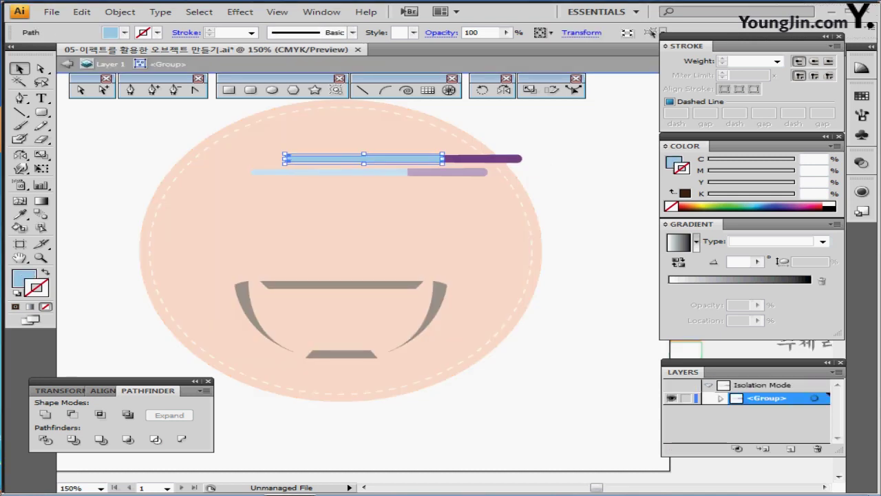
pyautogui.hotkey('ctrl', '-')
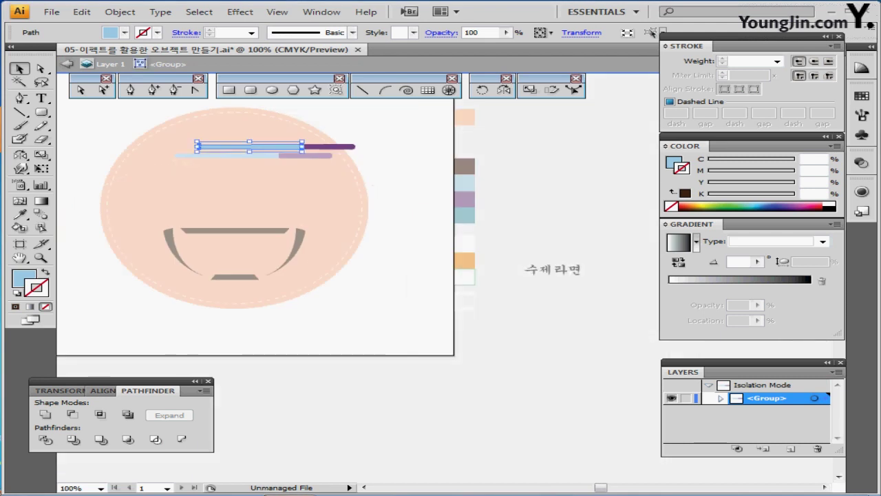
pyautogui.press('i')
pyautogui.click(464, 215)
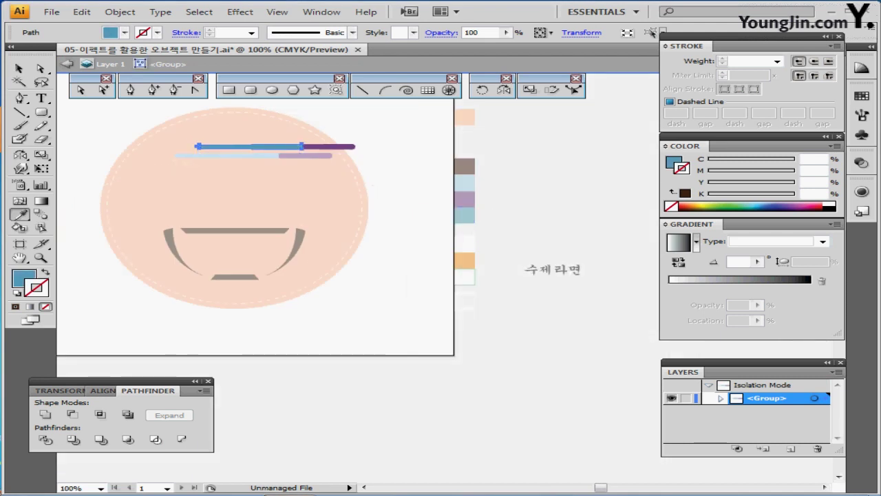
pyautogui.press('Escape')
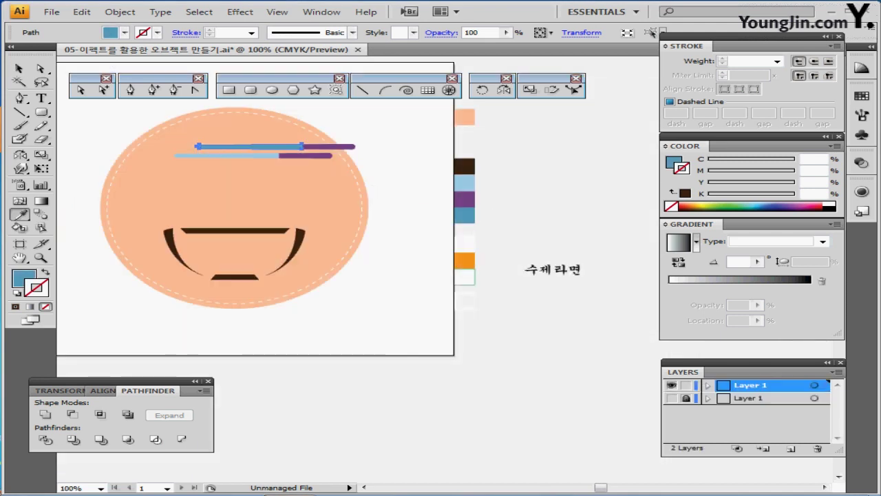
# Save the document and deselect the recoloured chopstick section.
pyautogui.hotkey('ctrl', 's')
pyautogui.hotkey('ctrl', '+')
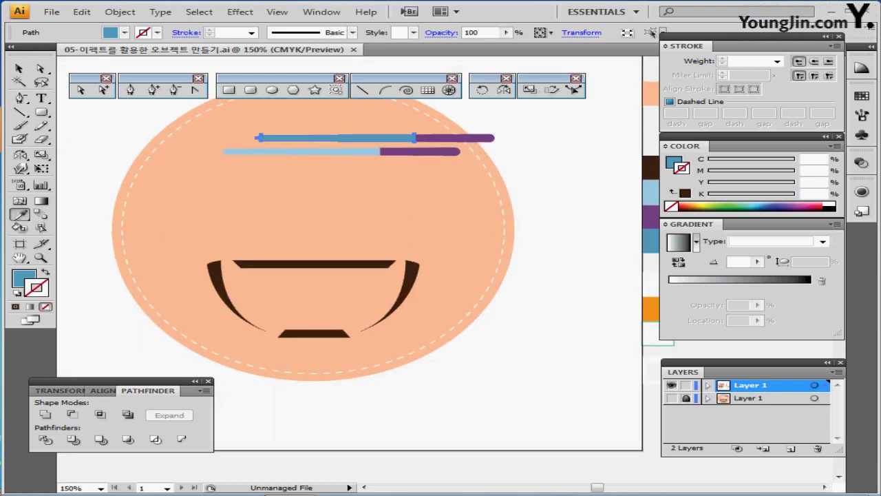
pyautogui.hotkey('ctrl', 'shift', 'a')
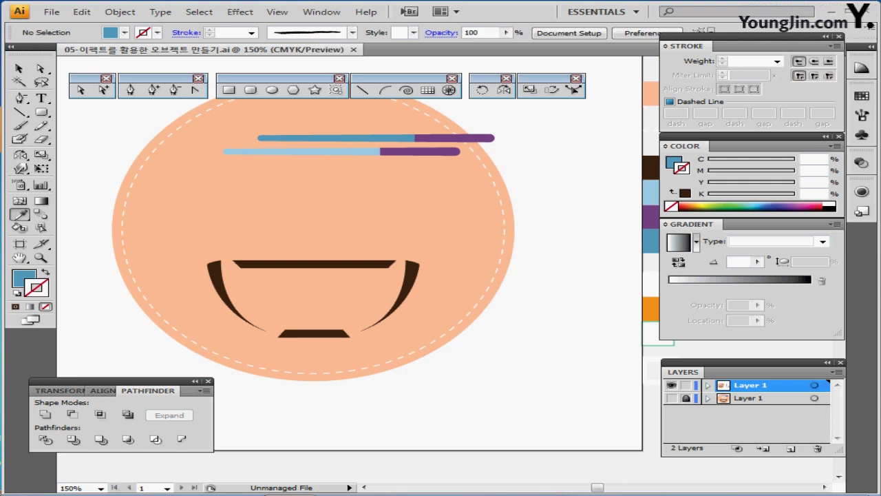
# Reset the drawing colours to a white fill and no stroke, ready for drawing inside the bowl.
pyautogui.hotkey('ctrl', '+')
pyautogui.moveTo(309, 289); pyautogui.dragTo(475, 198)
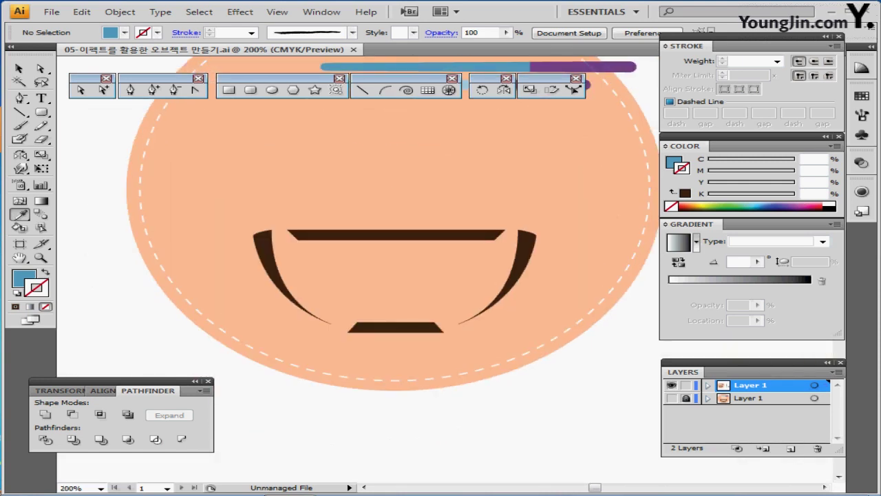
pyautogui.press('x')
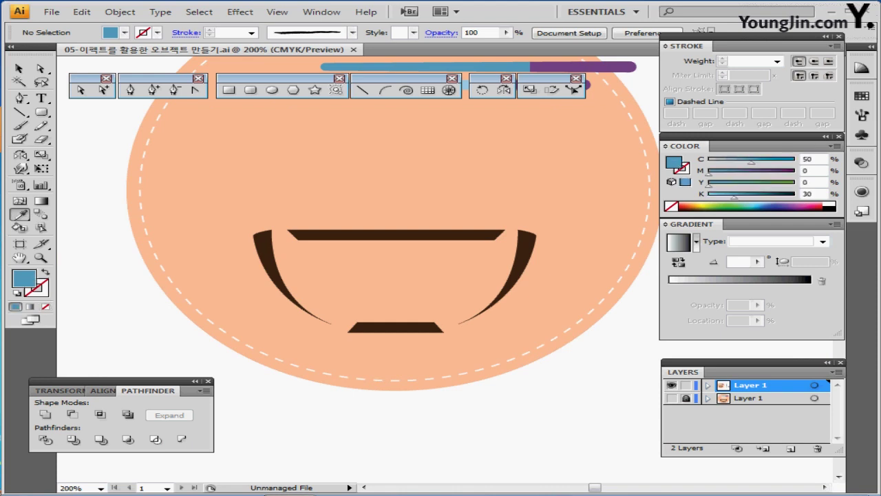
pyautogui.press('d')
pyautogui.press('x')
pyautogui.press('/')
pyautogui.moveTo(440, 247); pyautogui.dragTo(365, 209)
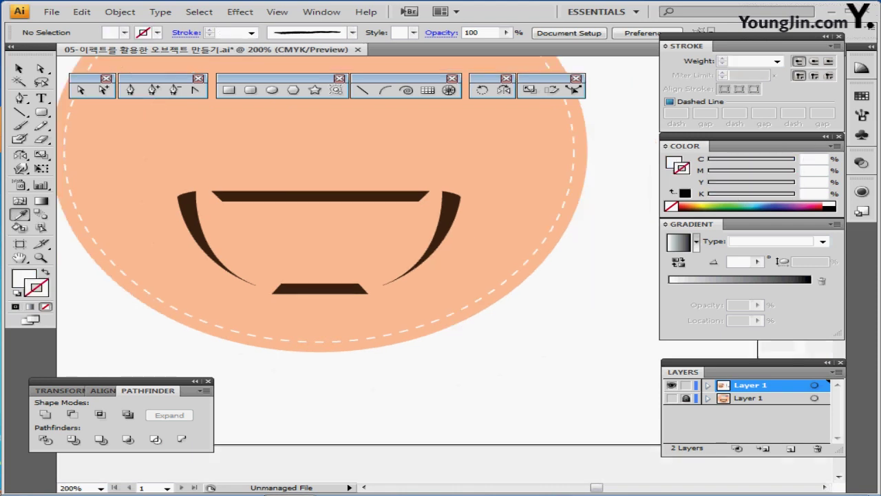
# Draw a 12 by 12 mm white circle centred in the bowl, just below the rim bar.
pyautogui.press('l')
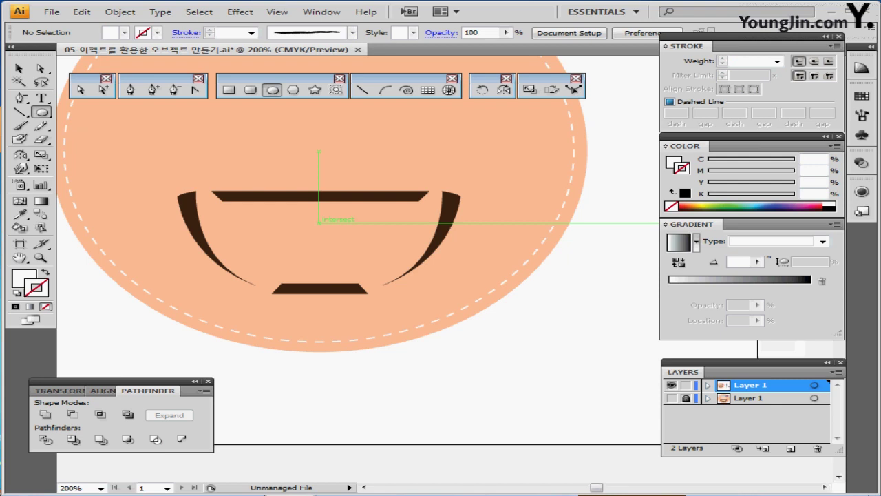
pyautogui.click(318, 220)
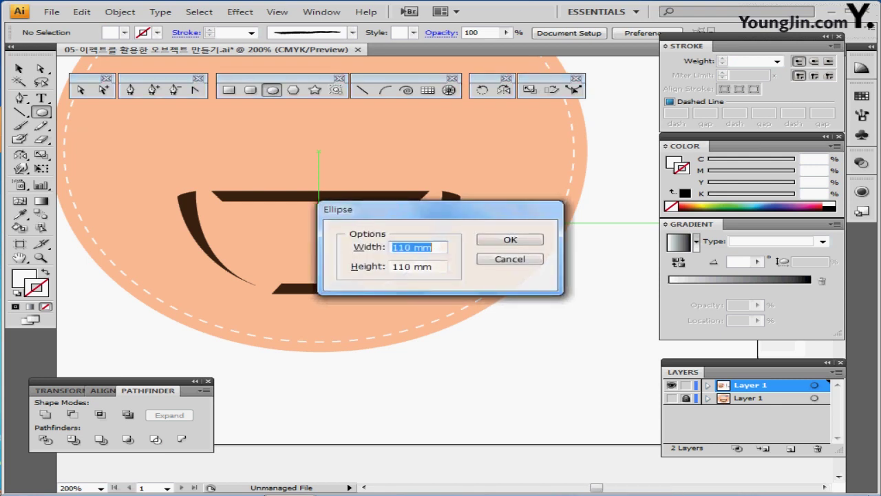
pyautogui.write('12')
pyautogui.press('Tab')
pyautogui.write('12')
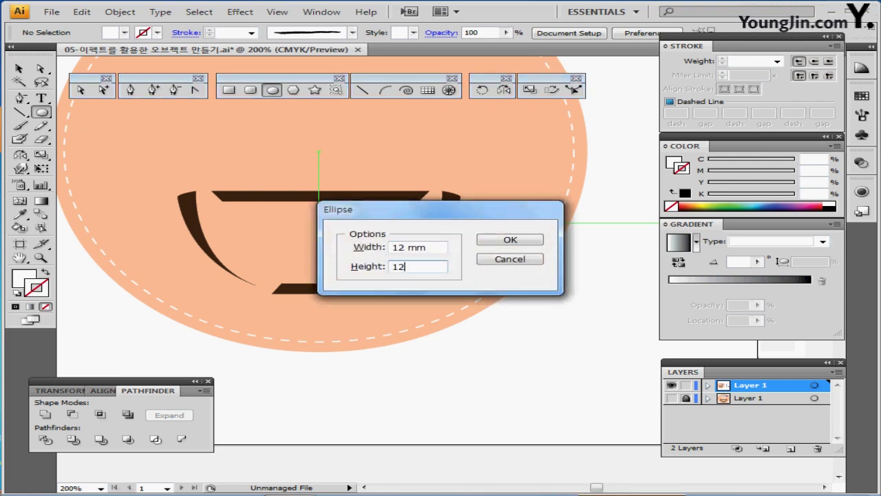
pyautogui.press('Return')
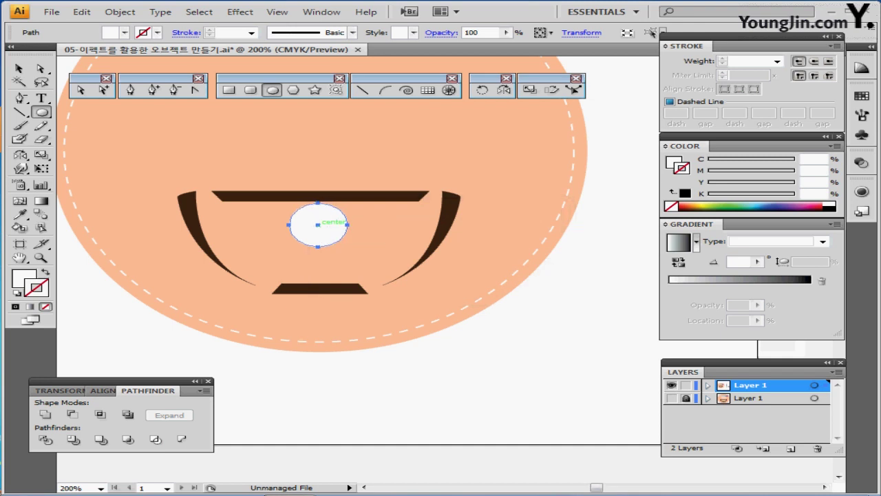
pyautogui.moveTo(317, 225); pyautogui.dragTo(319, 227)
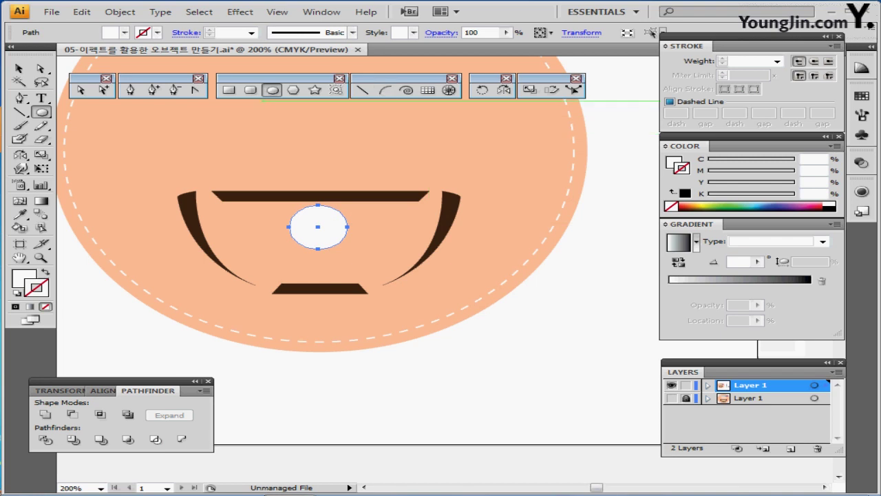
# Create a four-point star centred on the white circle with radius 1 of 5 mm and radius 2 of 2.5 mm.
pyautogui.click(315, 89)
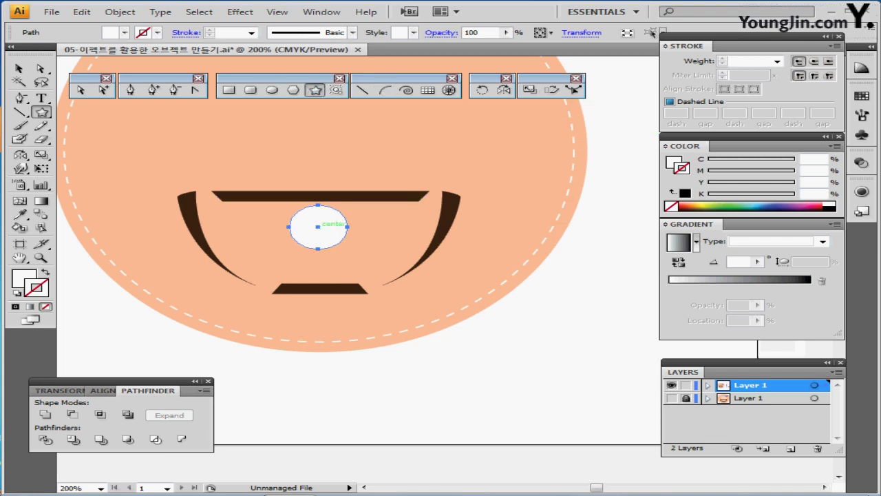
pyautogui.click(318, 226)
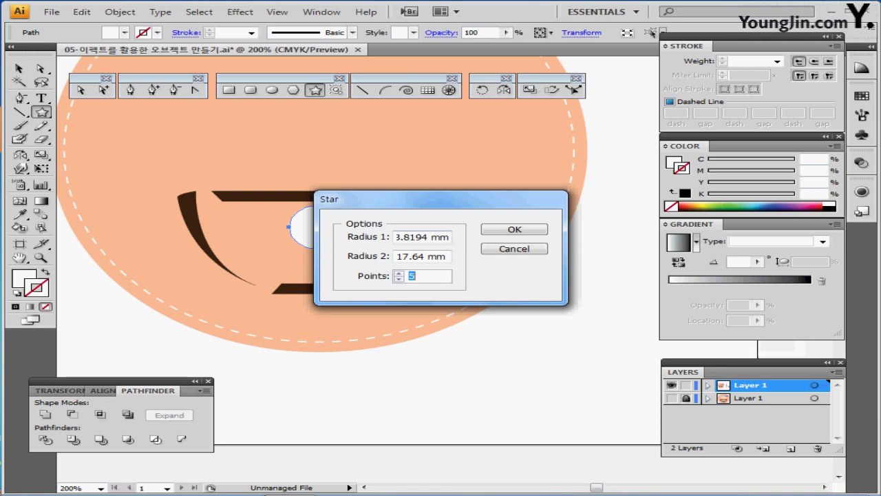
pyautogui.click(421, 237)
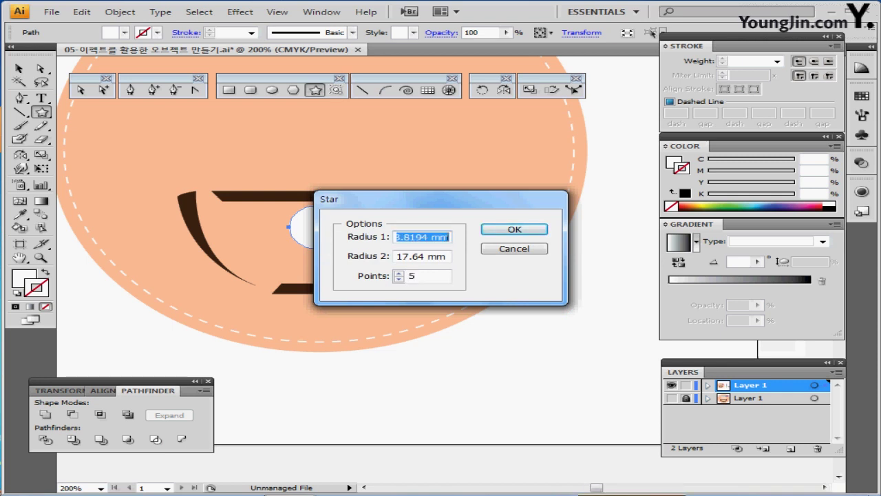
pyautogui.write('5')
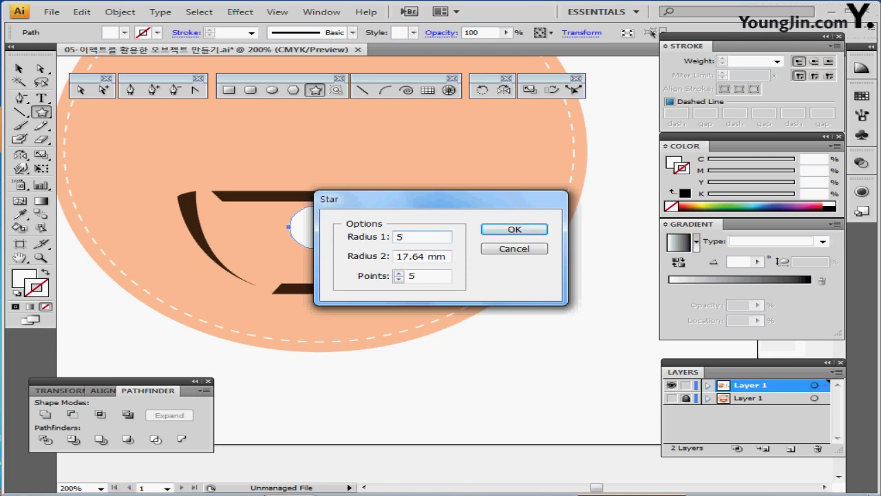
pyautogui.press('Tab')
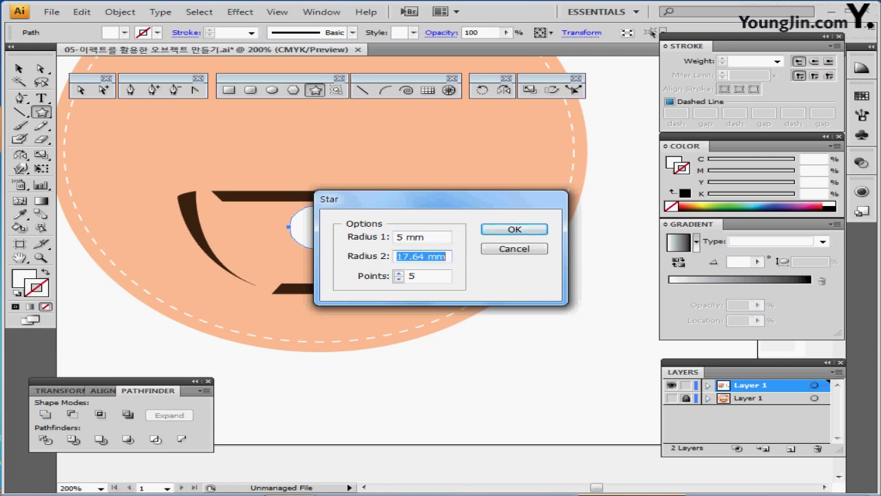
pyautogui.write('2.5')
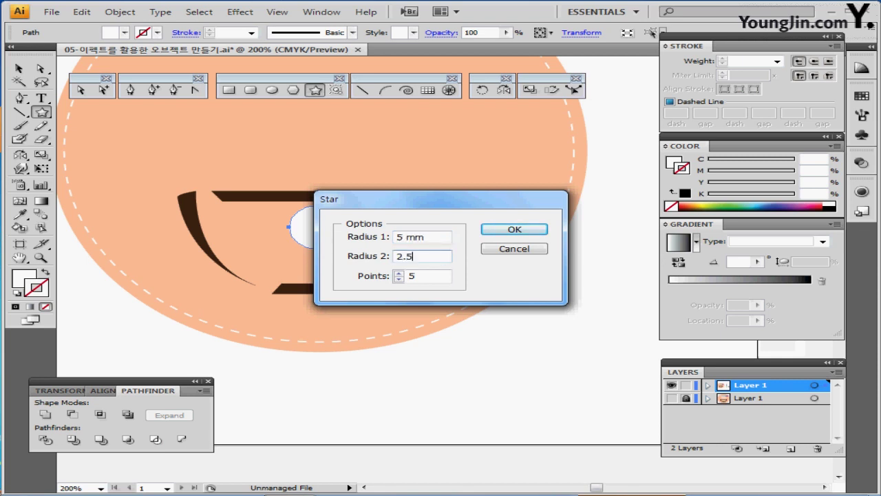
pyautogui.press('Tab')
pyautogui.write('4')
pyautogui.press('Return')
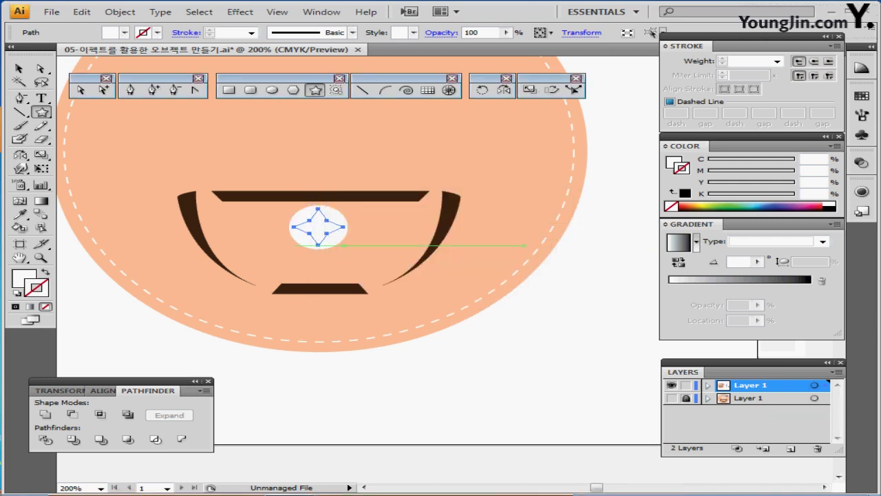
# Fill the star with the orange of the colour swatch beside the artboard and save the document.
pyautogui.hotkey('ctrl', '-')
pyautogui.moveTo(619, 278); pyautogui.dragTo(557, 275)
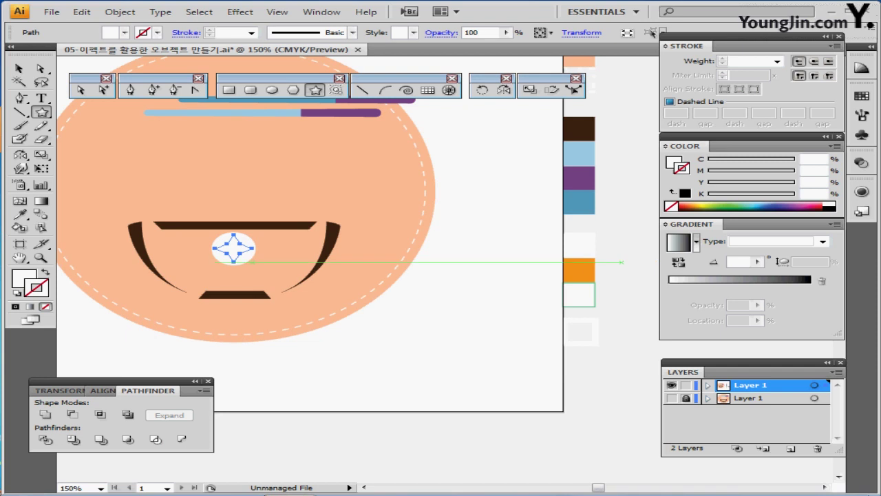
pyautogui.press('i')
pyautogui.click(579, 270)
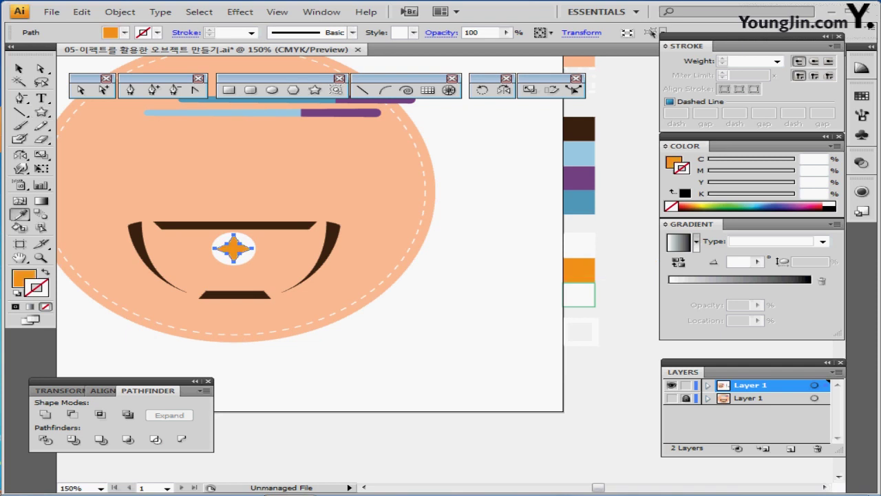
pyautogui.hotkey('ctrl', '+')
pyautogui.hotkey('ctrl', '+')
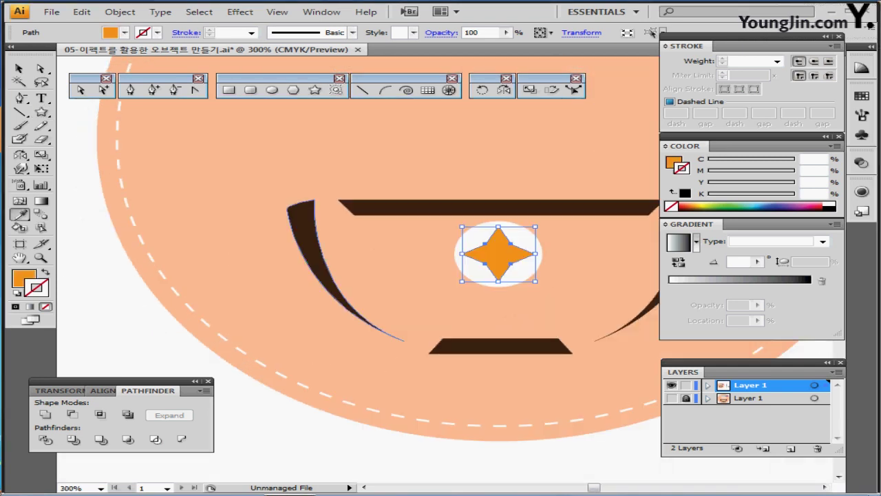
pyautogui.moveTo(473, 264); pyautogui.dragTo(416, 245)
pyautogui.hotkey('ctrl', 's')
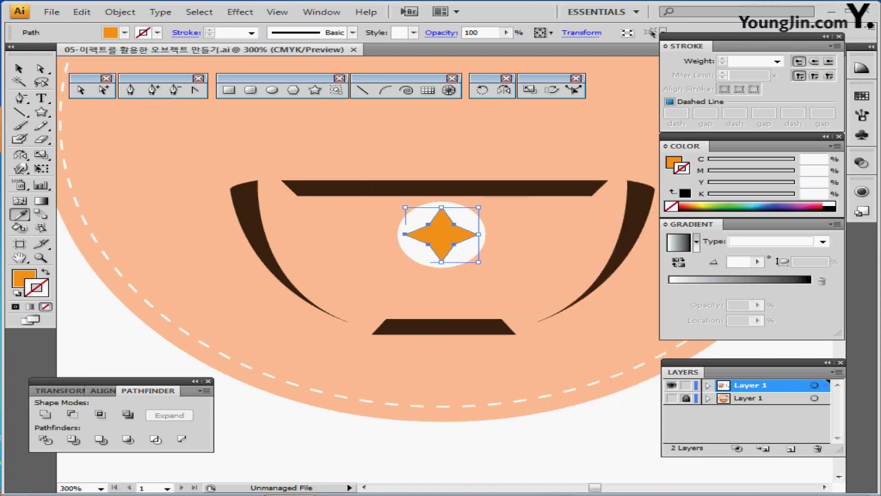
# Apply the Pucker & Bloat effect at 80% to the orange star and expand its appearance.
pyautogui.click(240, 12)
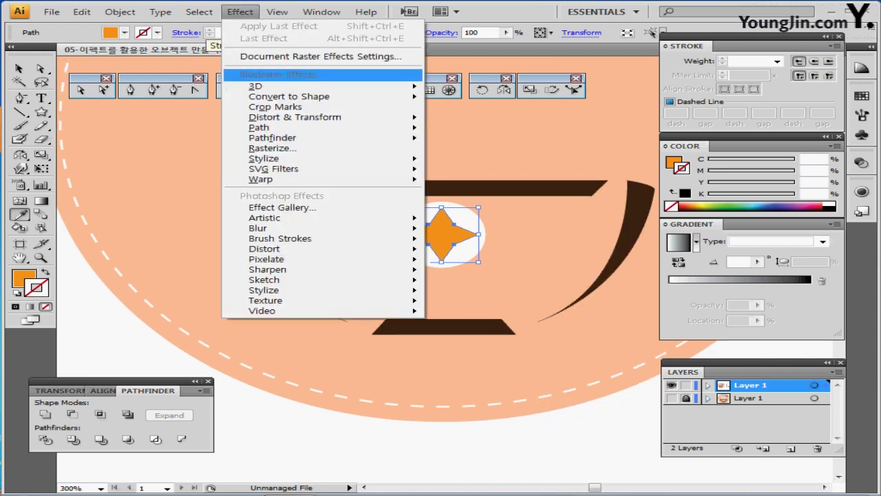
pyautogui.moveTo(296, 117)
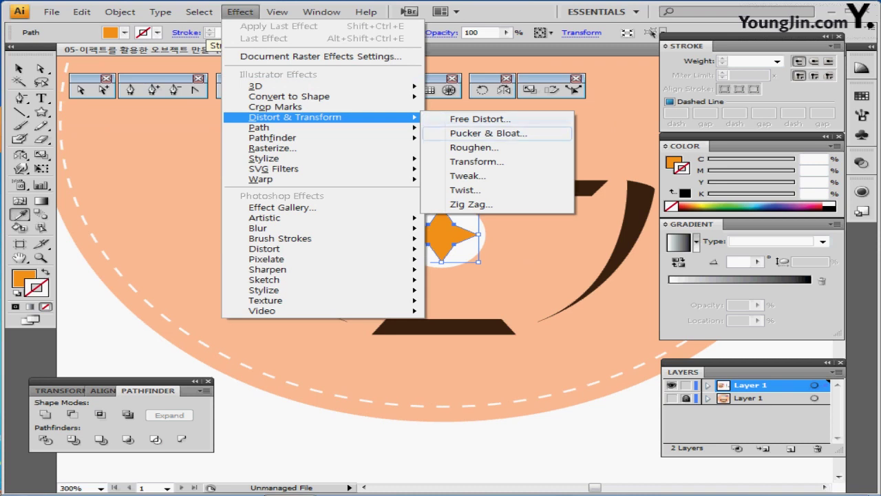
pyautogui.click(489, 133)
pyautogui.moveTo(454, 209); pyautogui.dragTo(369, 250)
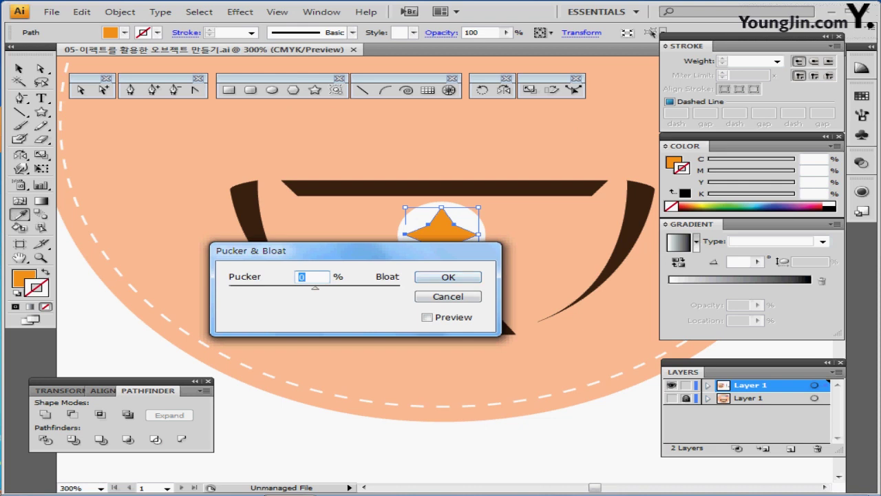
pyautogui.write('80')
pyautogui.press('Tab')
pyautogui.press('Return')
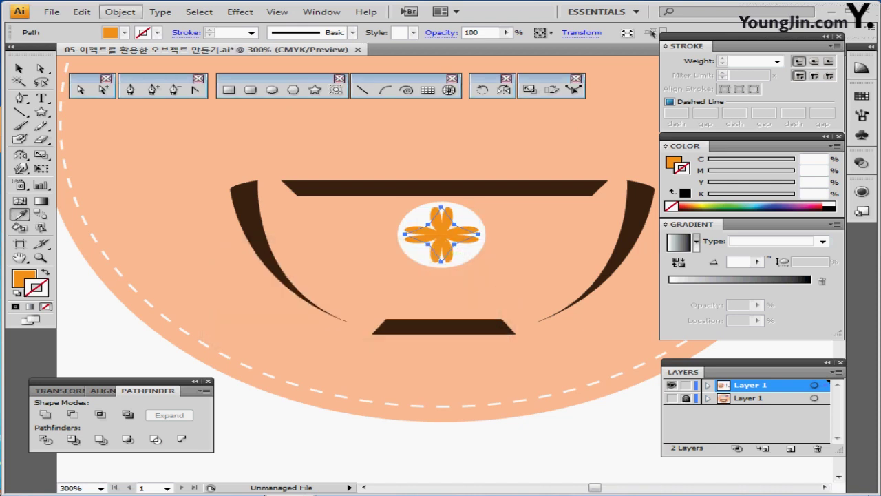
pyautogui.click(120, 12)
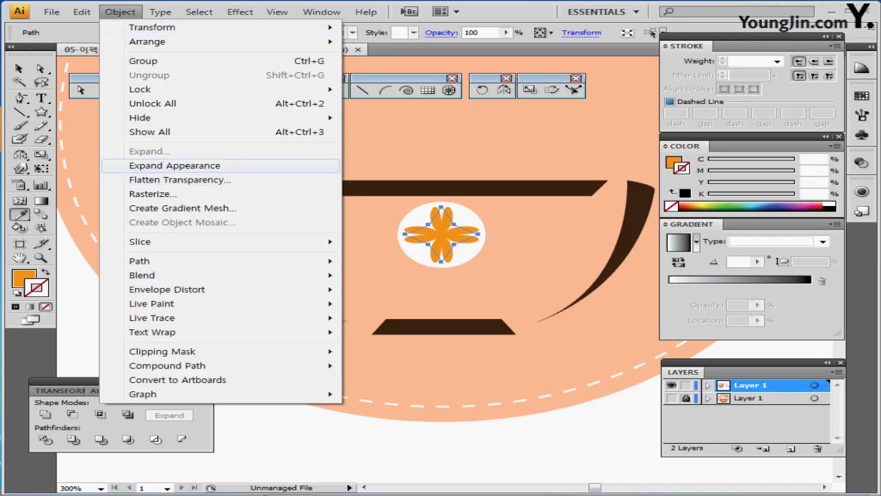
pyautogui.click(174, 165)
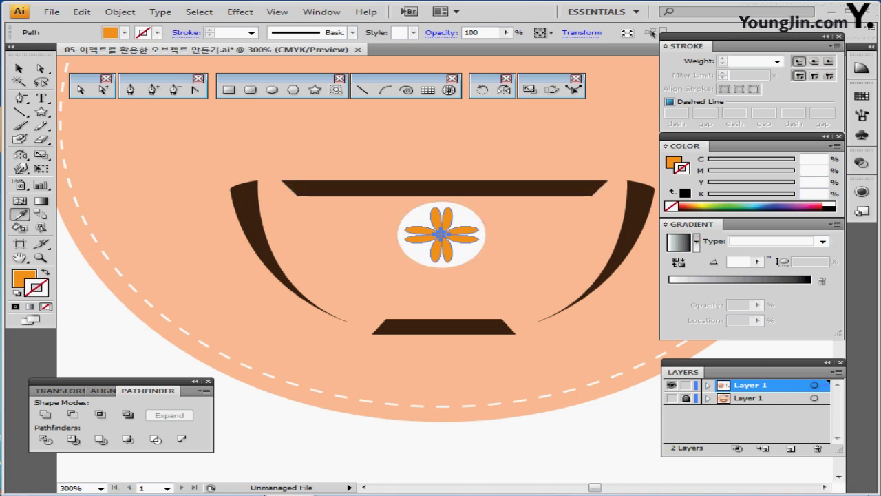
# Make a copy of the orange flower scaled to 80% and rotate the copy by 45°.
pyautogui.press('s')
pyautogui.press('Return')
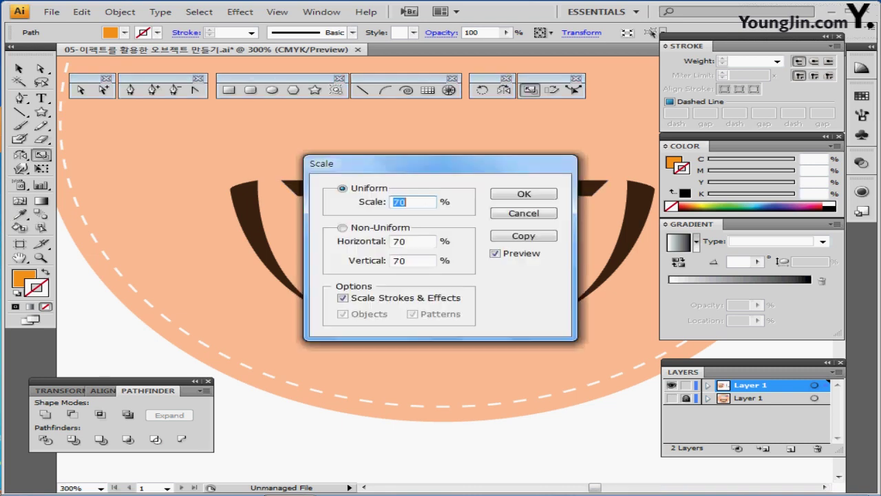
pyautogui.write('80')
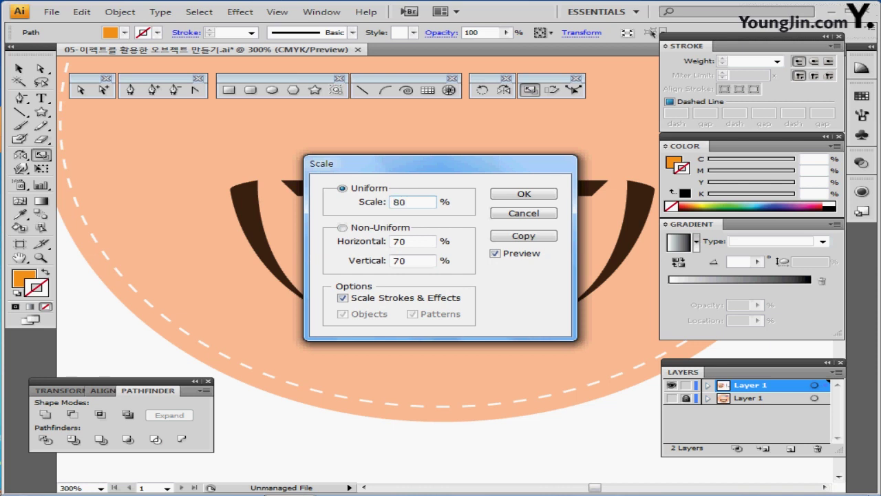
pyautogui.press('Return')
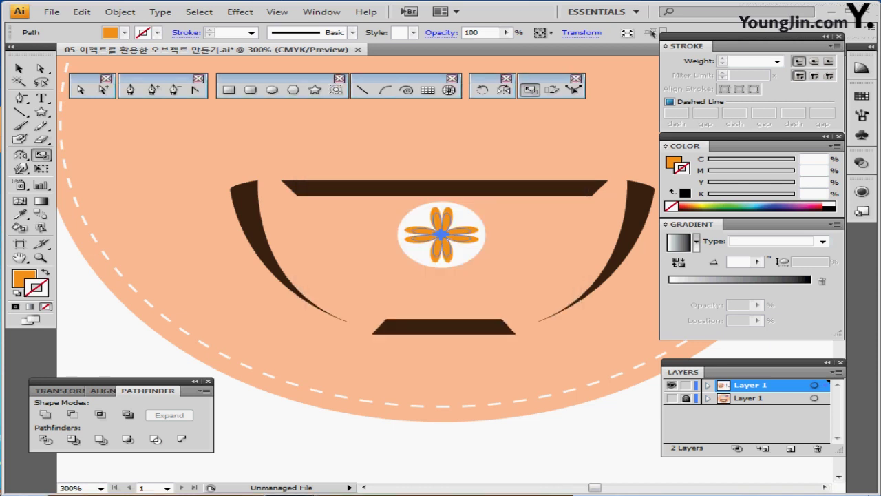
pyautogui.press('r')
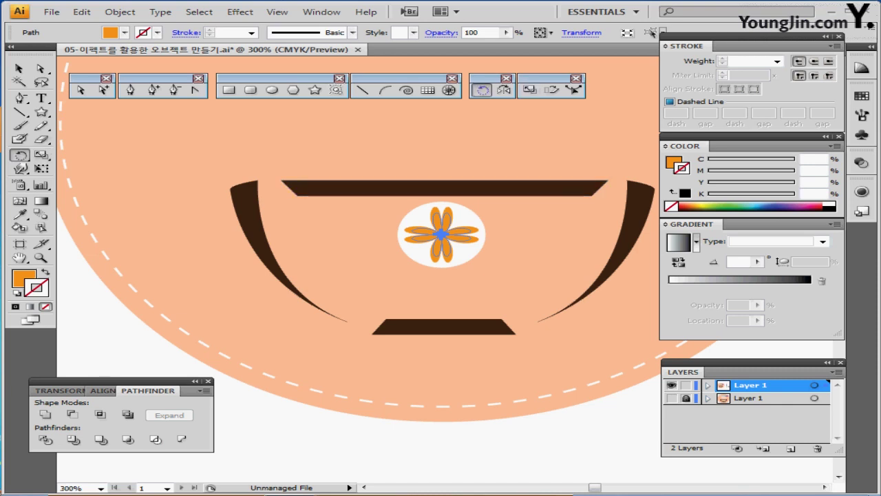
pyautogui.press('Return')
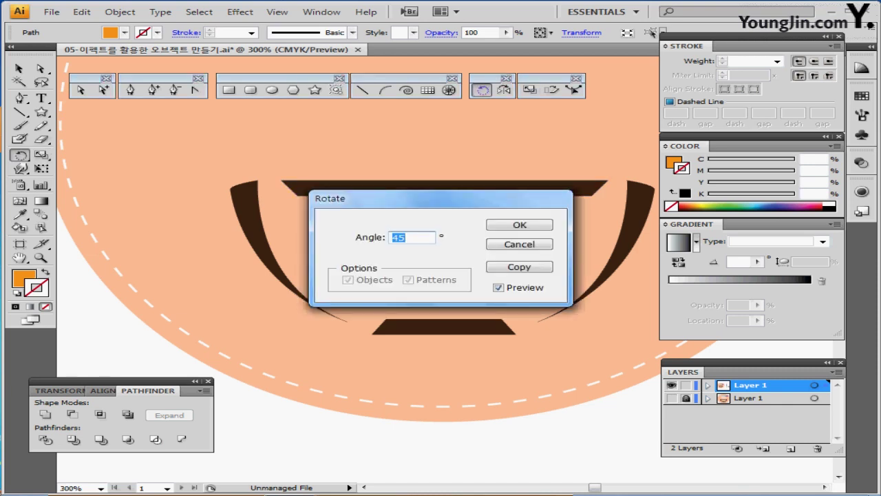
pyautogui.press('Return')
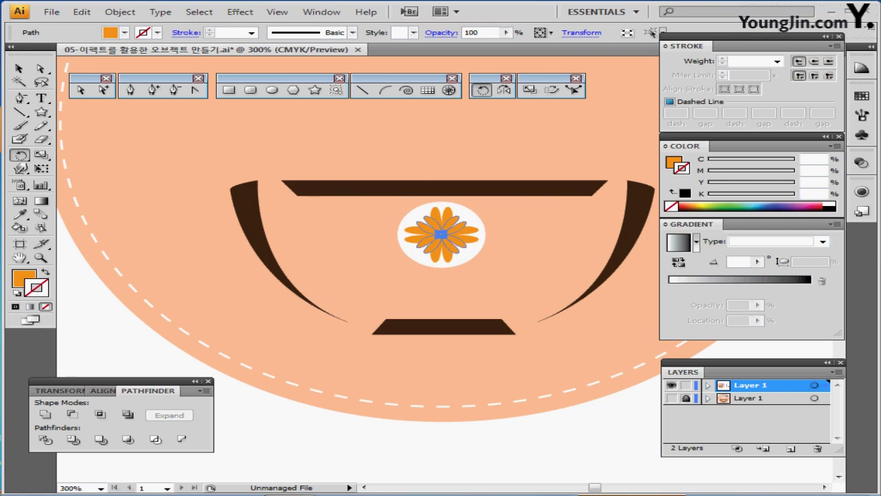
# Give the rotated petals the white fill, 1 pt green stroke and 60% opacity of the green-outlined swatch beside the artboard.
pyautogui.hotkey('ctrl', '-')
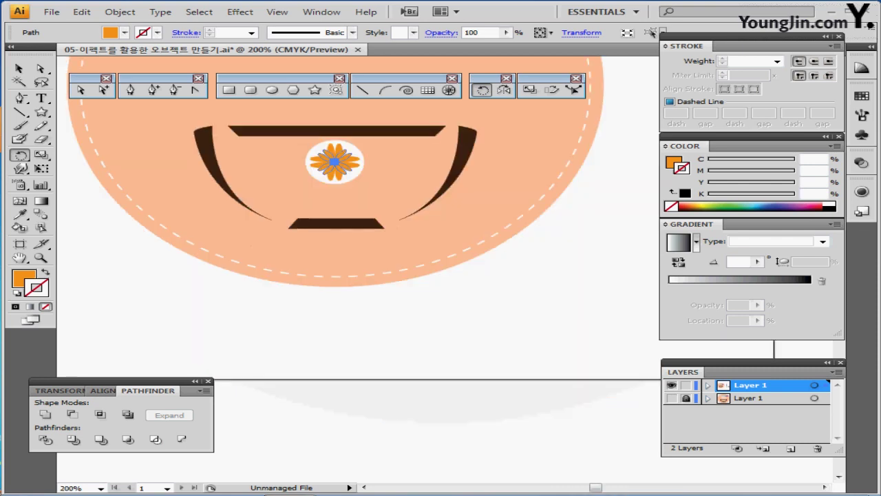
pyautogui.moveTo(495, 234); pyautogui.dragTo(358, 327)
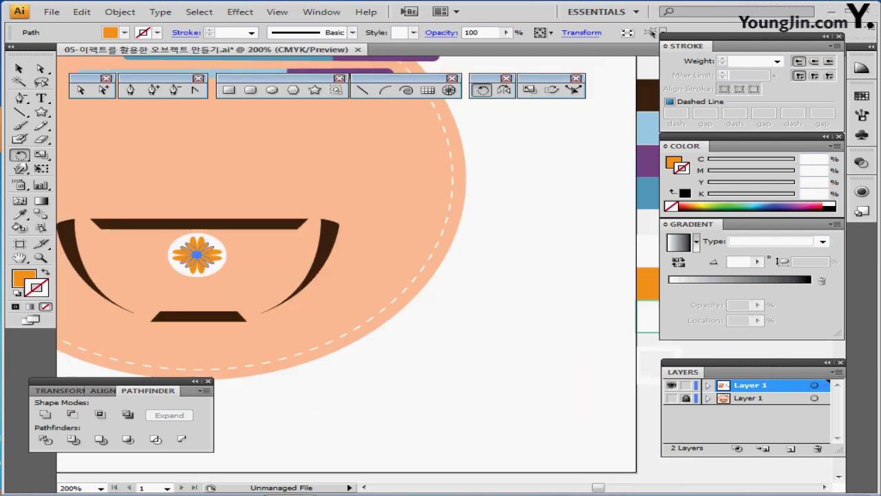
pyautogui.press('i')
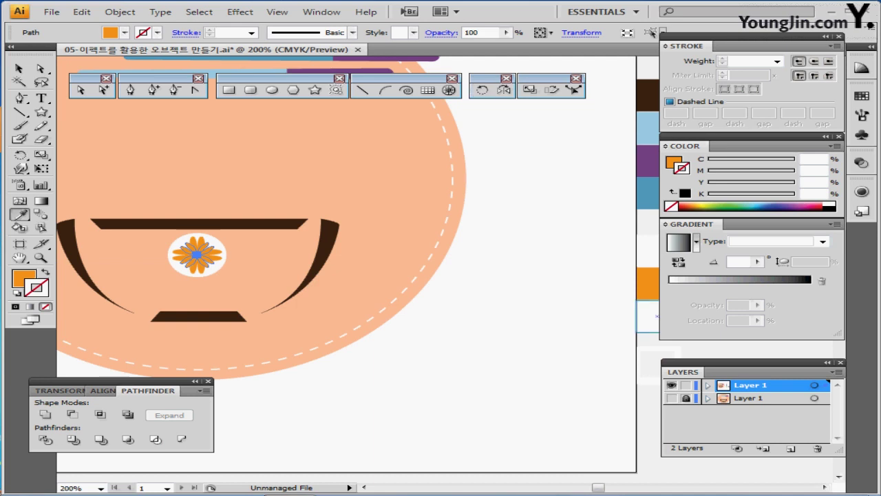
pyautogui.click(648, 317)
pyautogui.hotkey('ctrl', '+')
pyautogui.hotkey('ctrl', '+')
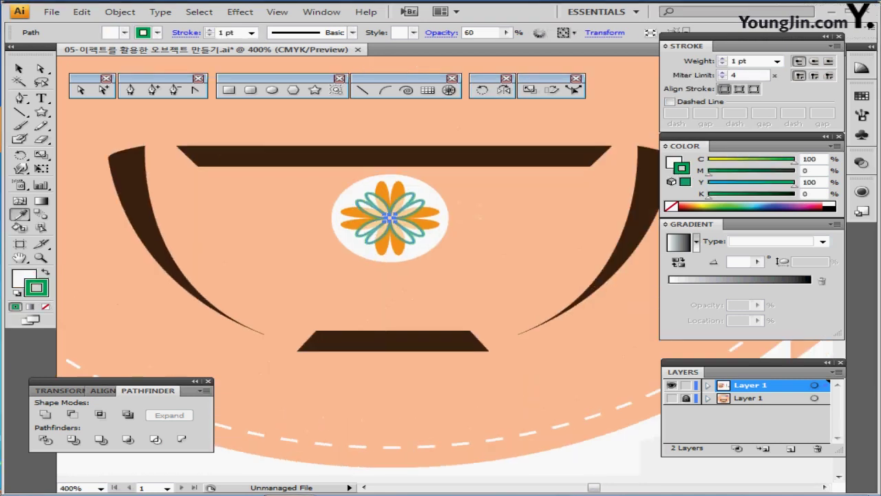
pyautogui.hotkey('ctrl', '+')
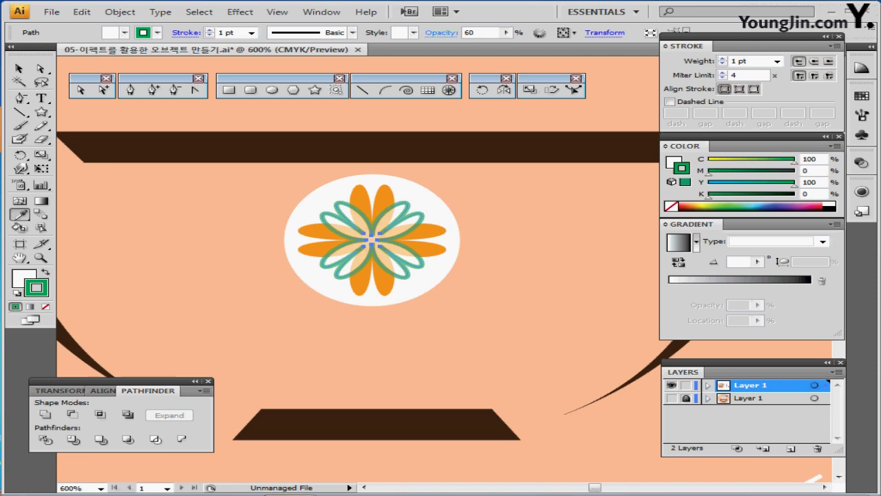
pyautogui.click(439, 33)
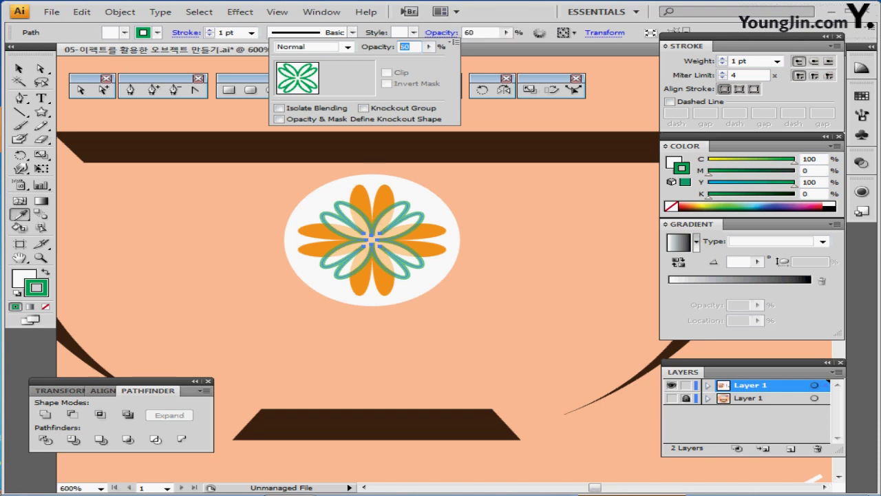
pyautogui.press('Escape')
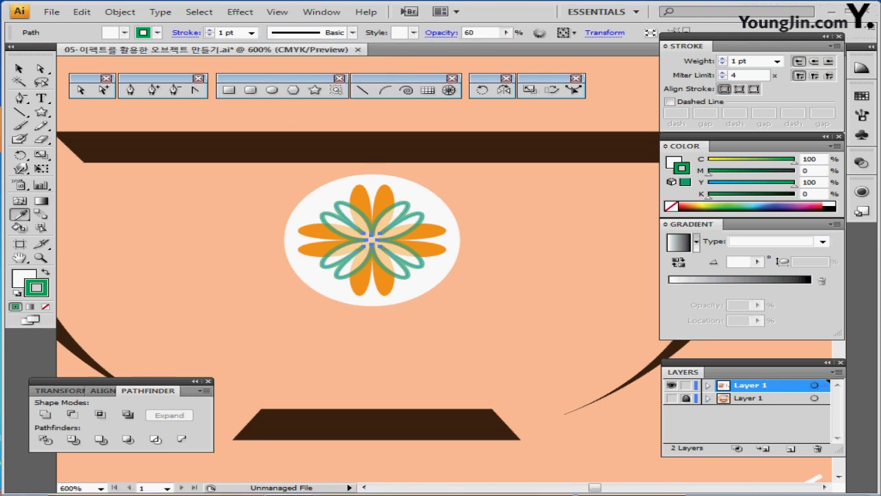
# Draw a vertical line about 44 mm long from the upper chopstick's thin end down to just above the bowl's rim bar.
pyautogui.hotkey('ctrl', '-')
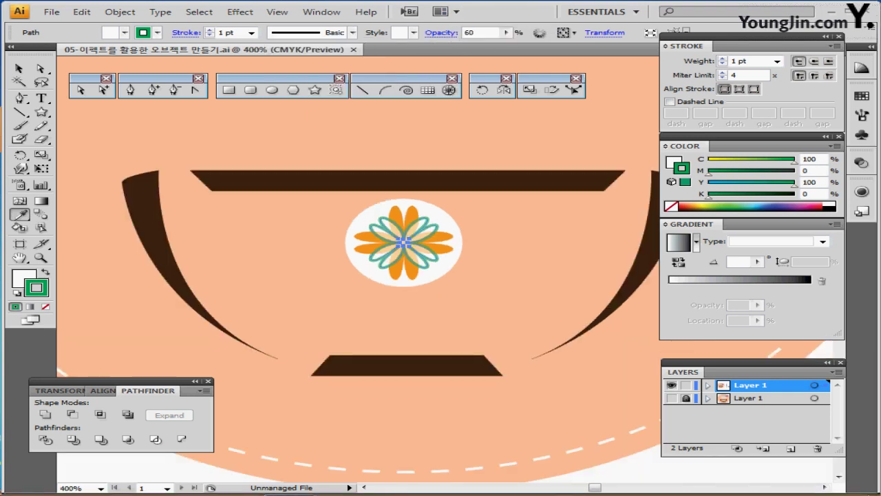
pyautogui.hotkey('ctrl', '-')
pyautogui.hotkey('ctrl', '-')
pyautogui.moveTo(407, 240); pyautogui.dragTo(353, 323)
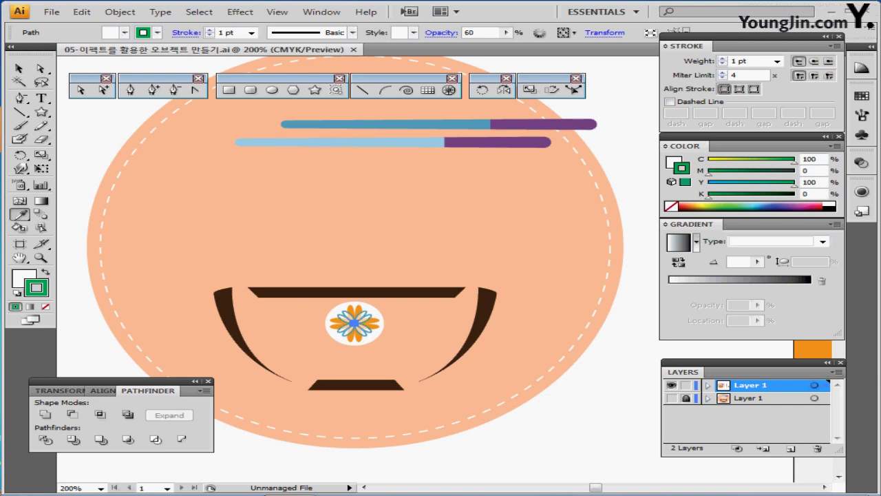
pyautogui.moveTo(354, 323); pyautogui.dragTo(329, 346)
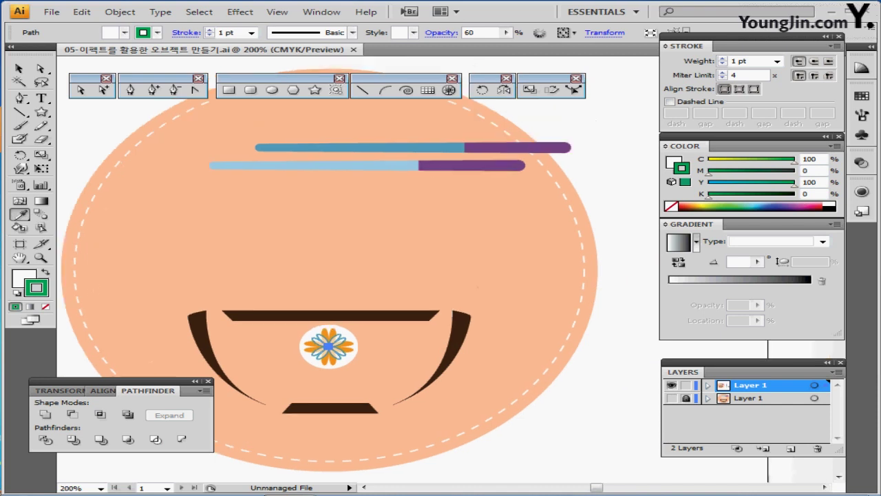
pyautogui.click(363, 90)
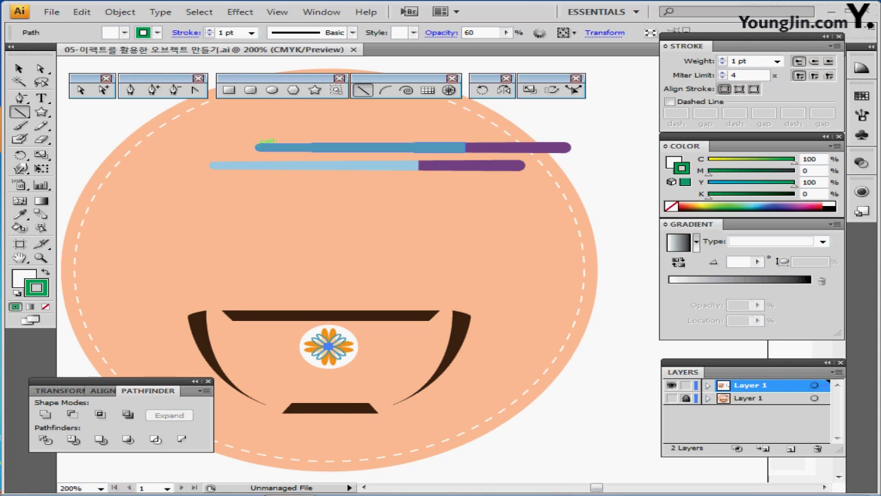
pyautogui.moveTo(256, 146); pyautogui.dragTo(256, 305)
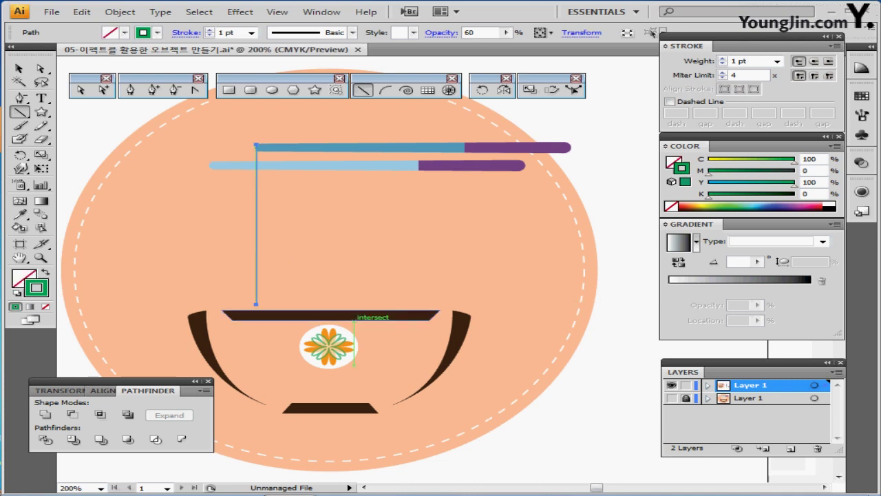
# Give the vertical line the 4 pt white stroke and 100% opacity of the white-outlined swatch beside the artboard.
pyautogui.hotkey('ctrl', '-')
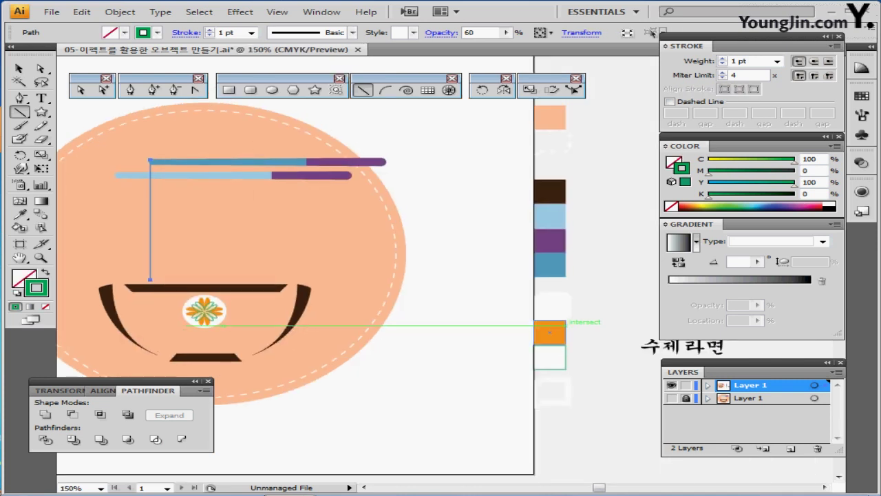
pyautogui.press('i')
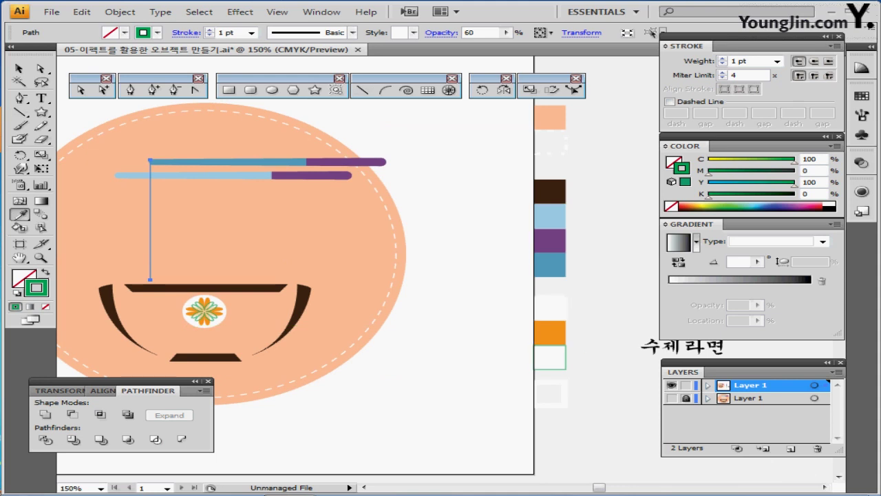
pyautogui.click(564, 387)
pyautogui.keyDown('ctrl'); pyautogui.click(256, 266); pyautogui.keyUp('ctrl')
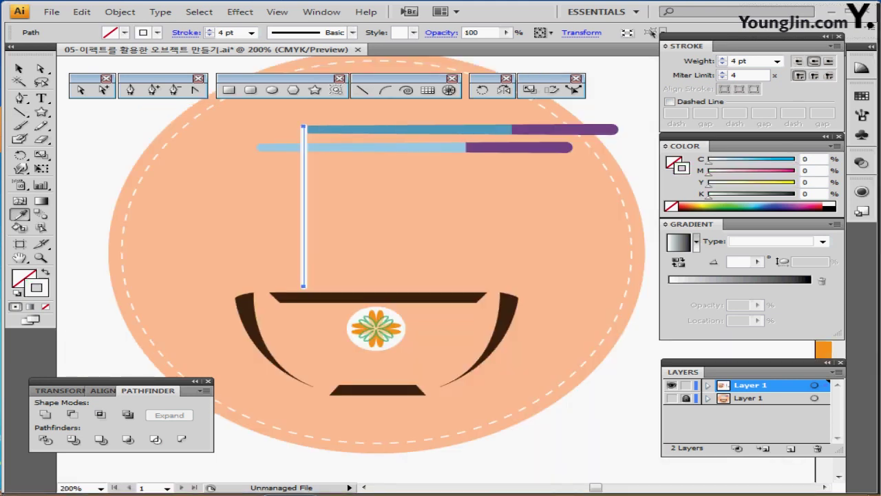
# Place a copy of the white vertical line about 37.5 mm to its right, above the right end of the rim bar.
pyautogui.moveTo(371, 282); pyautogui.dragTo(304, 294)
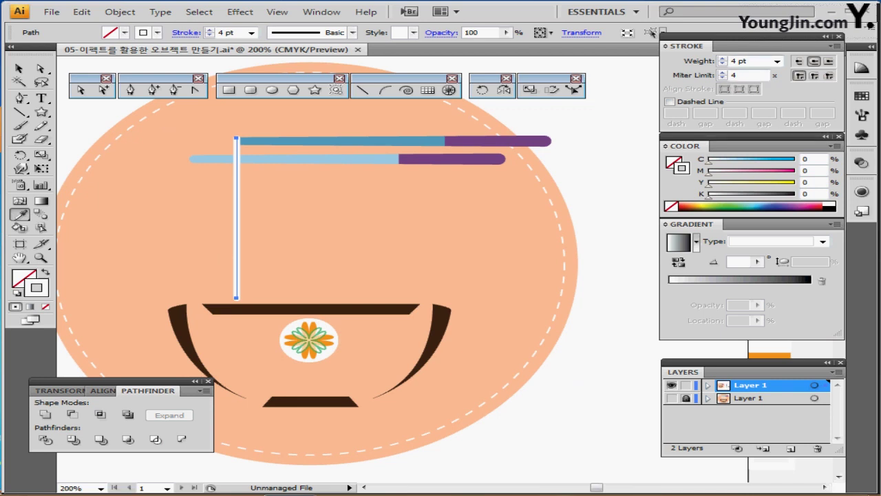
pyautogui.press('ctrl')
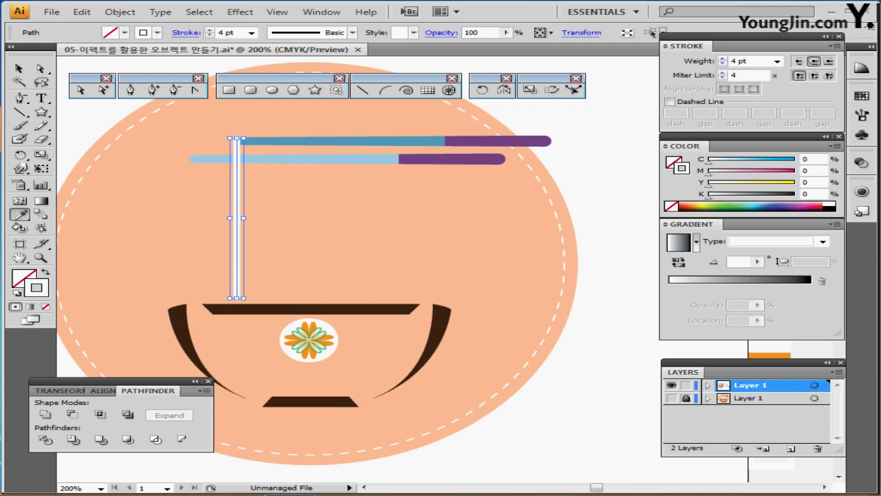
pyautogui.hotkey('ctrl', 'z')
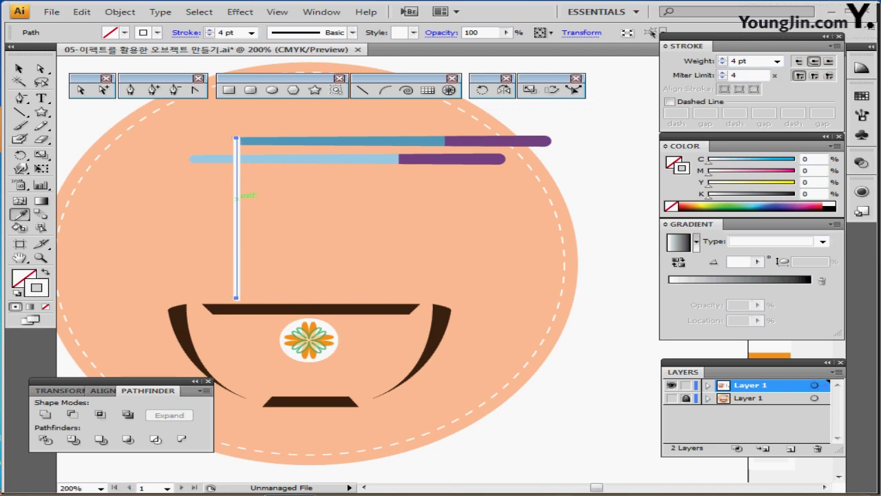
pyautogui.hotkey('ctrl', 'shift', 'z')
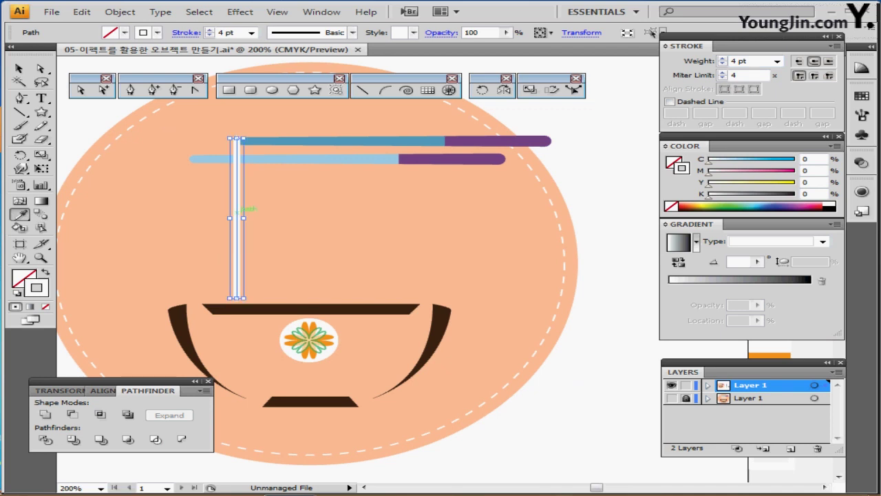
pyautogui.moveTo(242, 207); pyautogui.dragTo(412, 210)
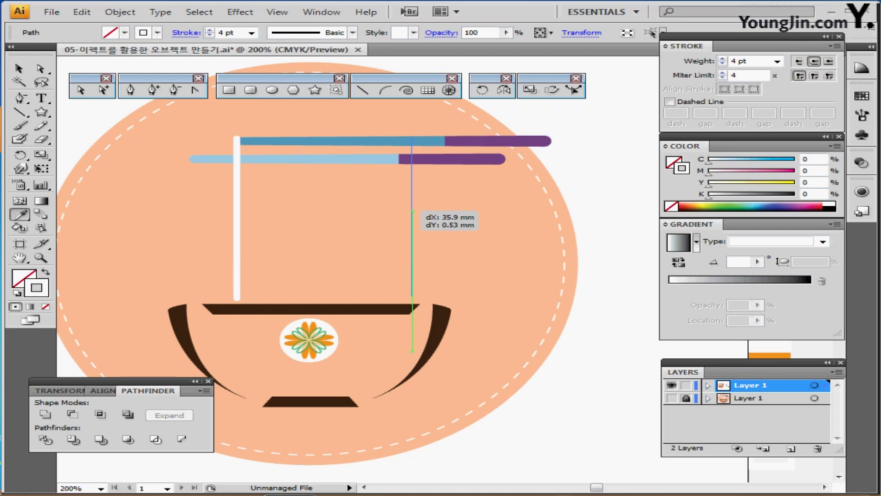
pyautogui.moveTo(412, 210); pyautogui.dragTo(425, 210)
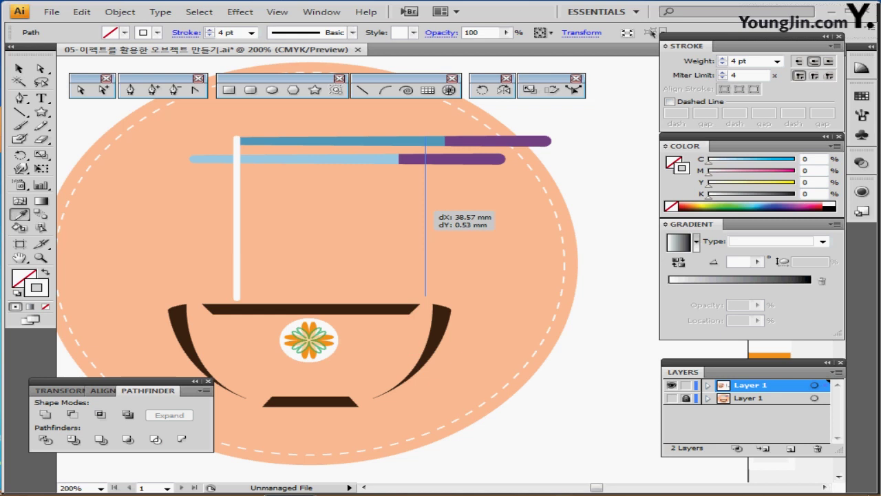
pyautogui.moveTo(425, 210)
pyautogui.mouseDown()
pyautogui.moveTo(434, 214)
pyautogui.moveTo(419, 204)
pyautogui.mouseUp()
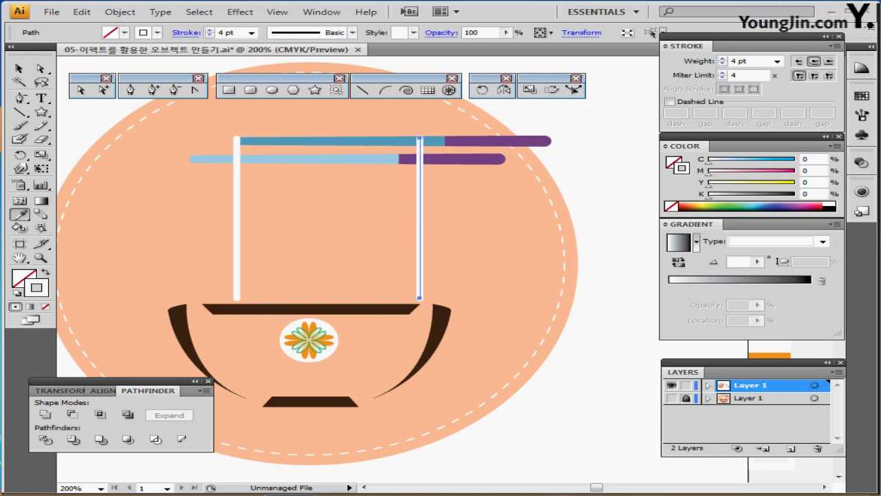
# Select both white vertical lines and make a blend between them.
pyautogui.keyDown('shift'); pyautogui.click(237, 218); pyautogui.keyUp('shift')
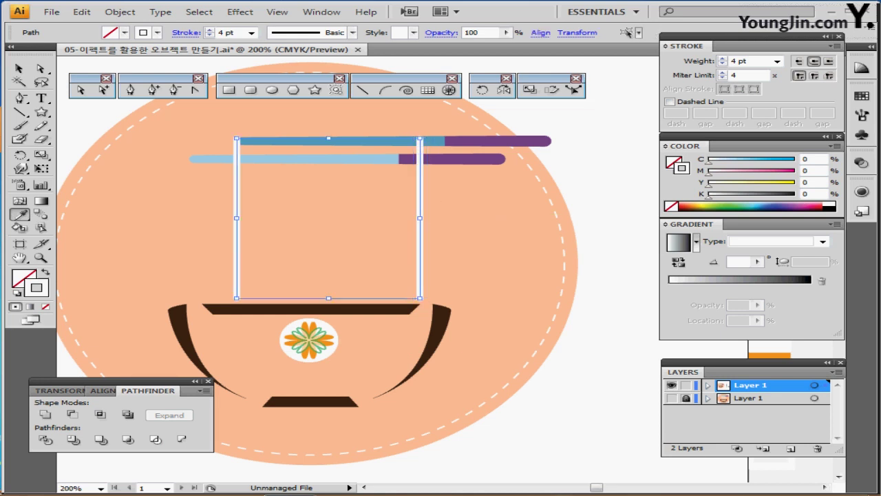
pyautogui.hotkey('ctrl', 'shift', 'b')
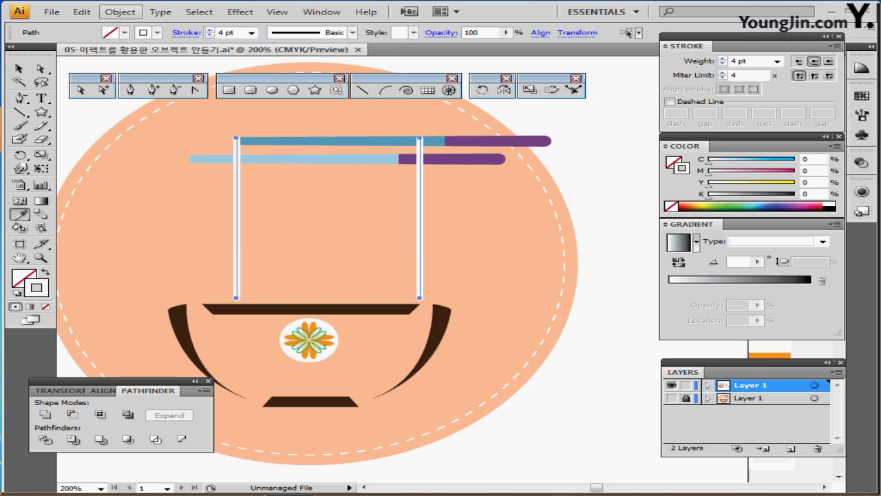
pyautogui.click(120, 12)
pyautogui.moveTo(142, 274)
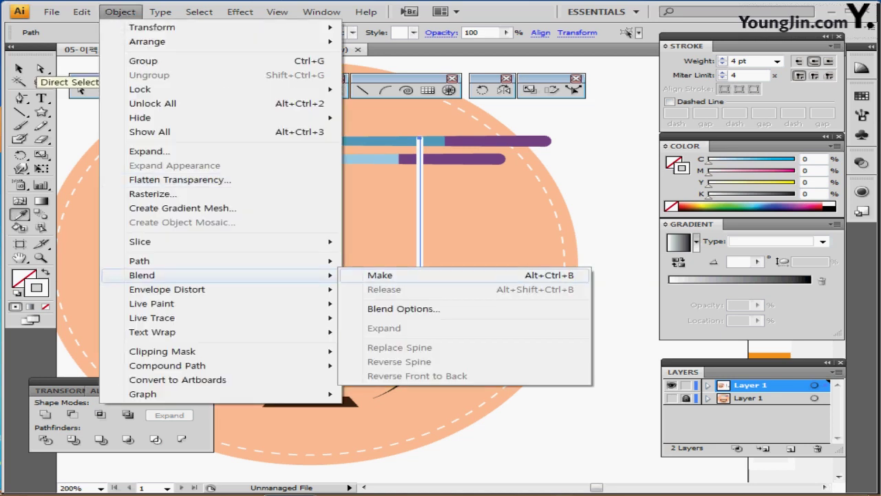
pyautogui.click(380, 274)
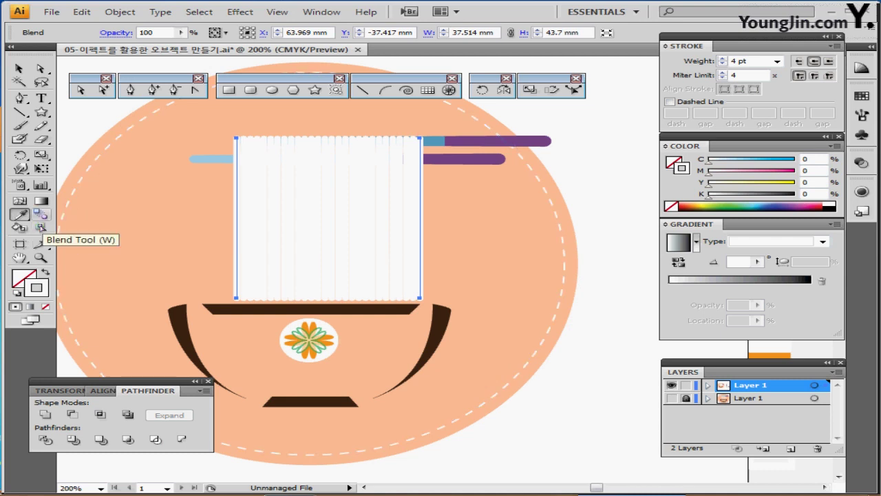
# Set the white line blend's spacing to Specified Steps with 8 steps.
pyautogui.doubleClick(20, 214)
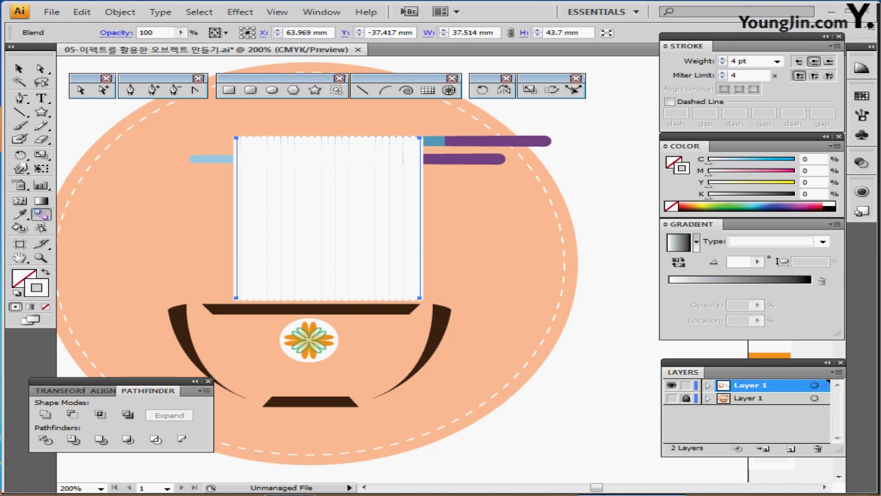
pyautogui.click(592, 193)
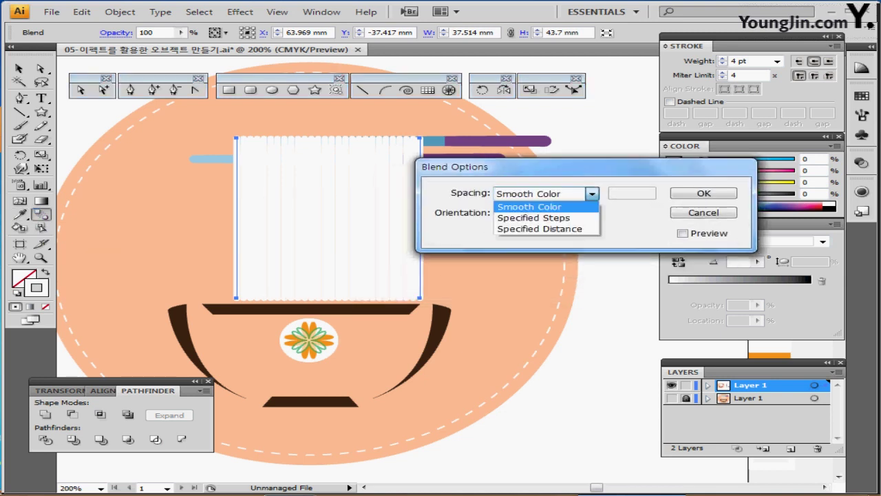
pyautogui.click(534, 218)
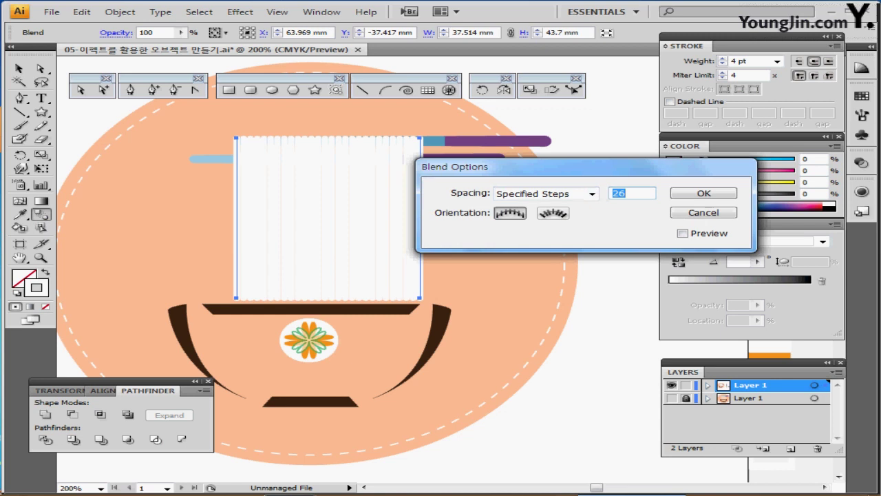
pyautogui.write('8')
pyautogui.press('Return')
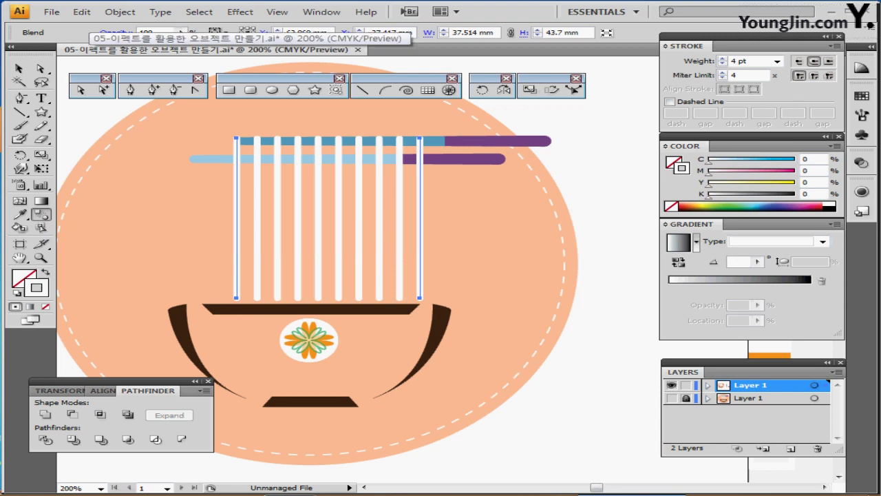
# Expand the white line blend into separate editable lines.
pyautogui.click(120, 12)
pyautogui.moveTo(142, 274)
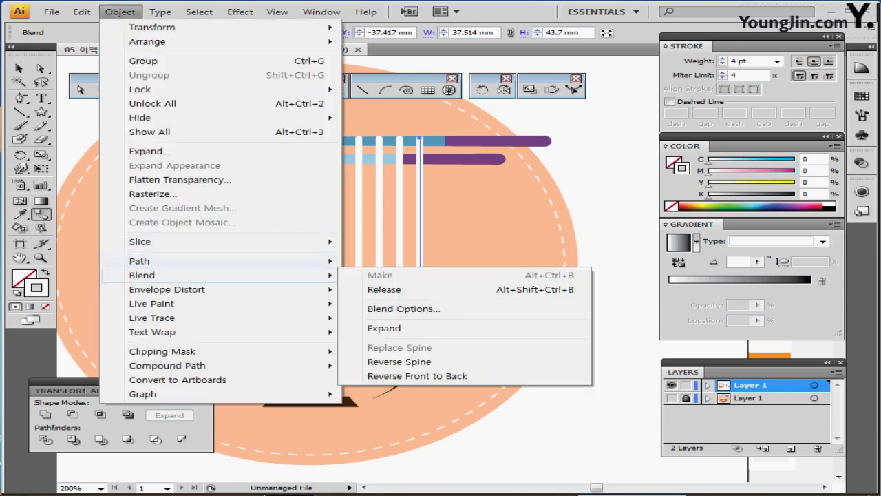
pyautogui.click(383, 328)
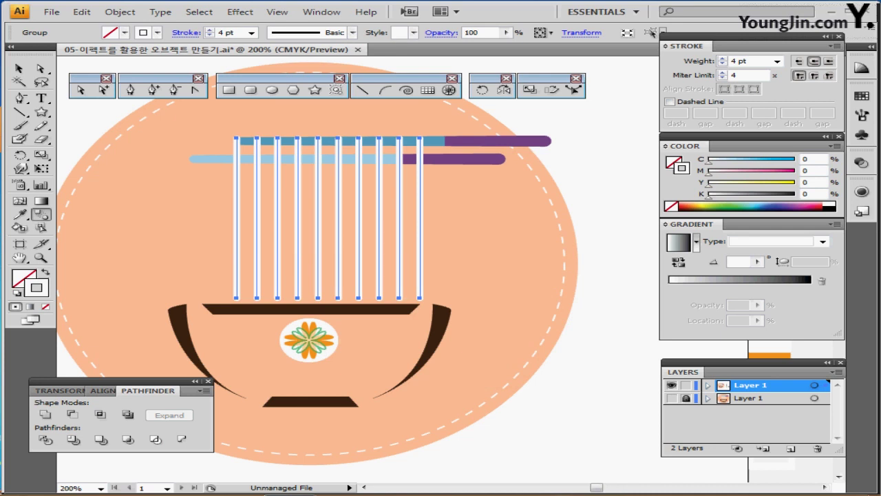
# Start a Zig Zag distortion on the expanded white lines, with preview on and smooth points.
pyautogui.click(241, 12)
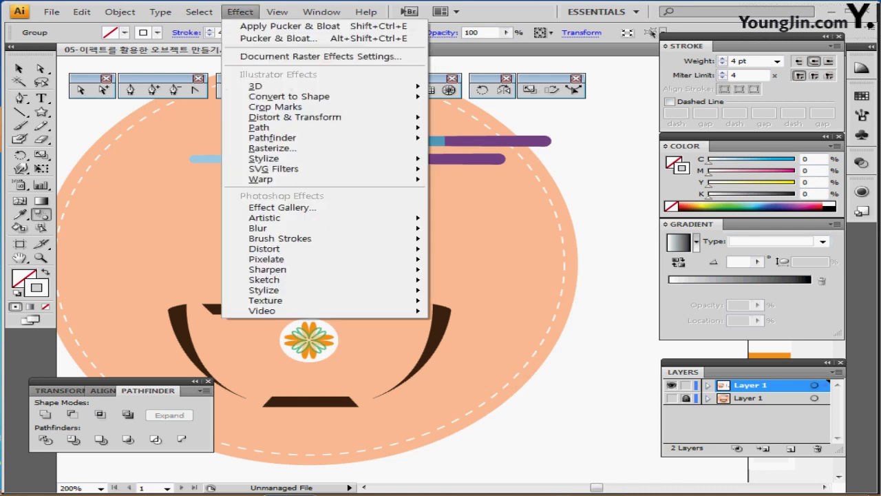
pyautogui.moveTo(295, 117)
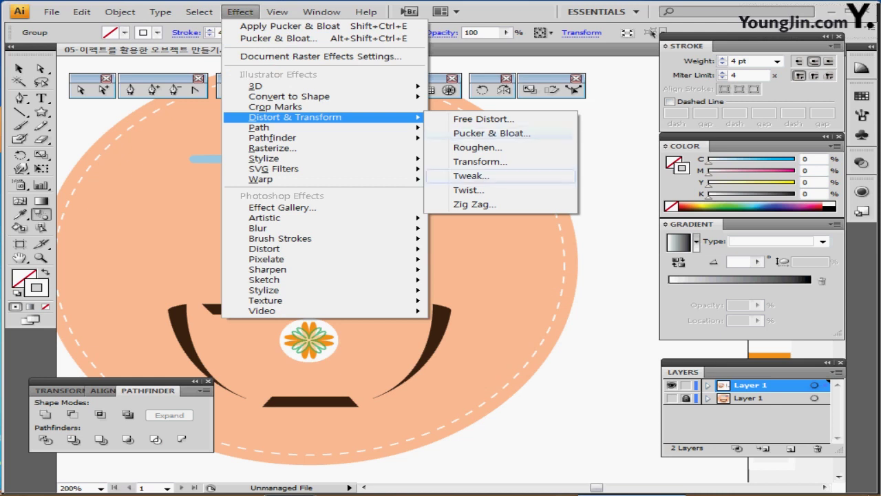
pyautogui.click(474, 204)
pyautogui.moveTo(440, 174); pyautogui.dragTo(643, 192)
pyautogui.click(670, 270)
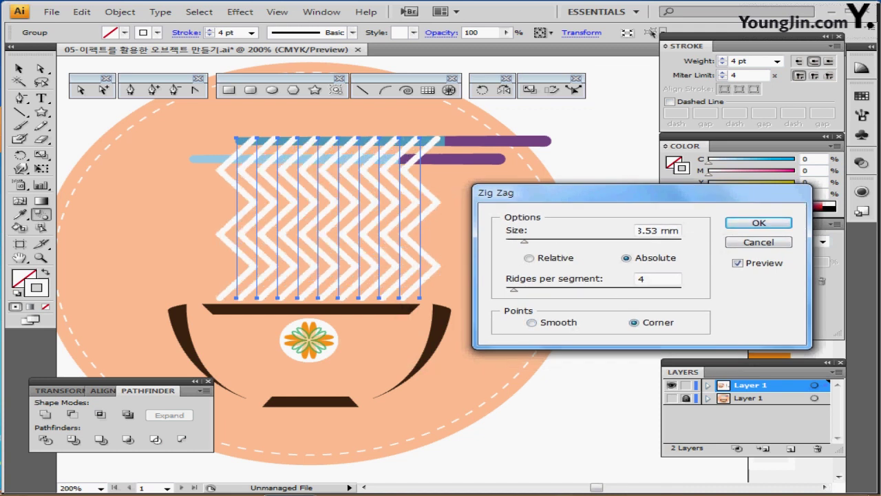
pyautogui.click(531, 322)
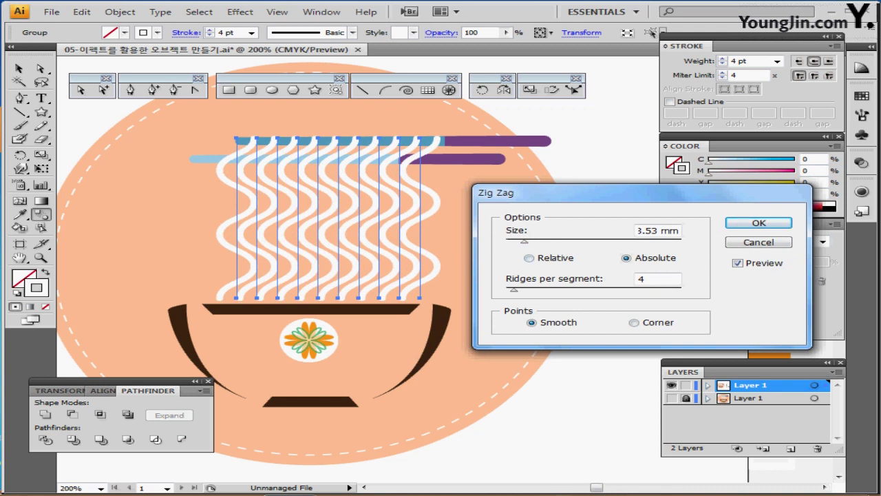
# Apply the Zig Zag at 2 mm size with 5 ridges per segment and expand the noodles' appearance.
pyautogui.doubleClick(652, 231)
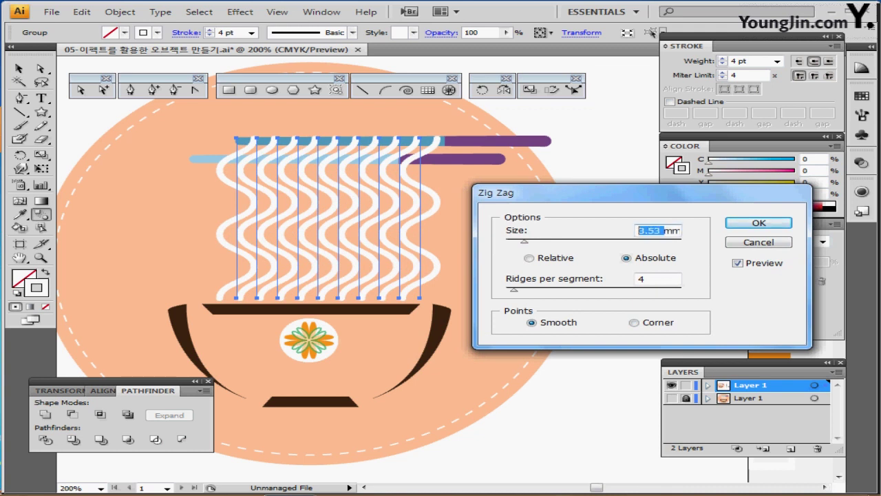
pyautogui.write('2')
pyautogui.press('Tab')
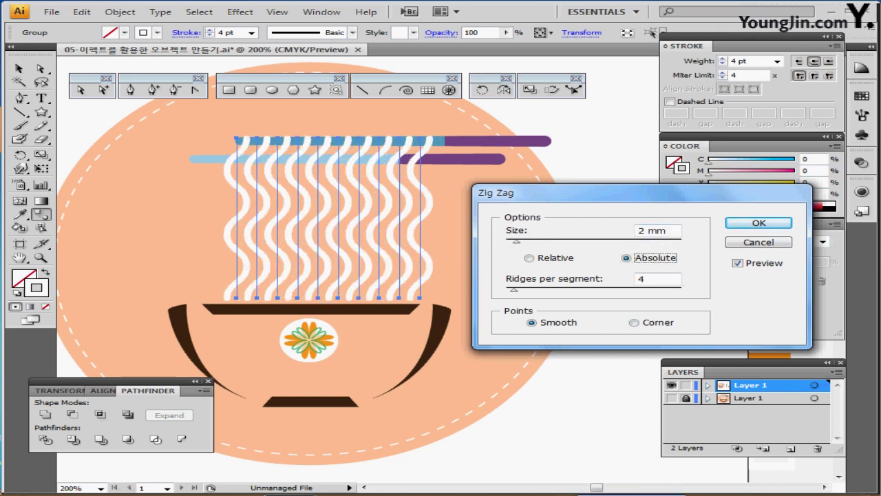
pyautogui.press('Tab')
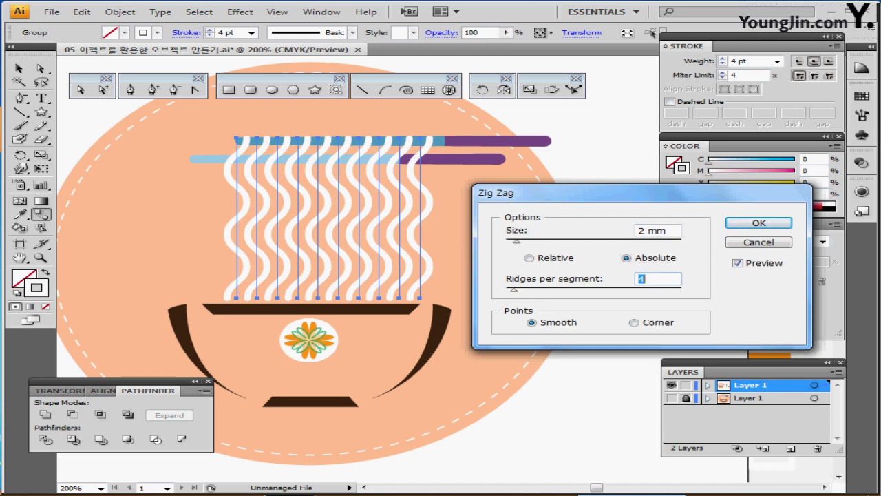
pyautogui.write('5')
pyautogui.press('Tab')
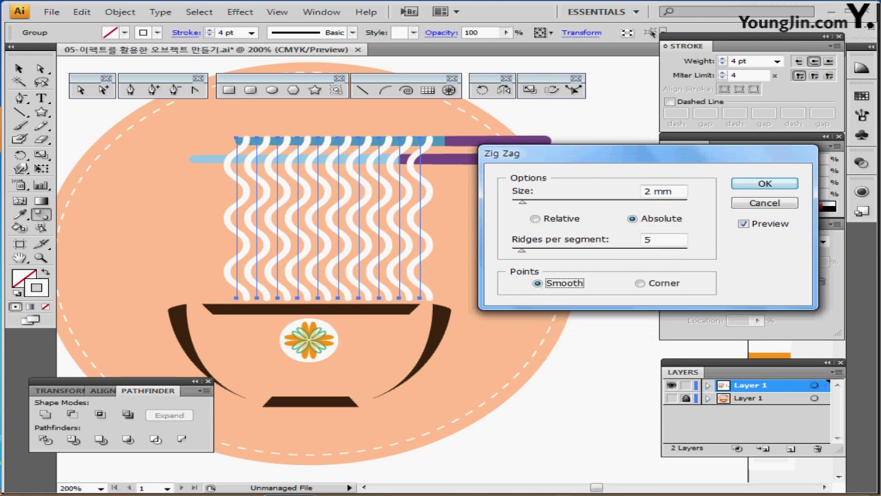
pyautogui.press('Return')
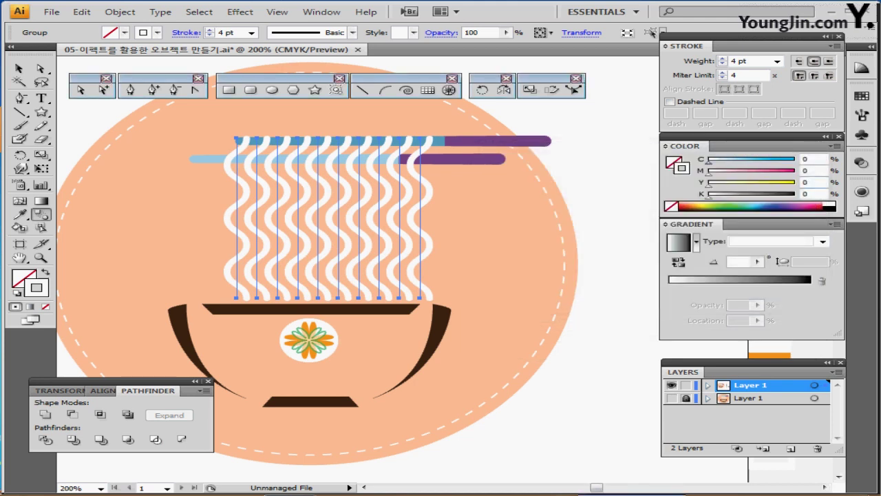
pyautogui.click(119, 11)
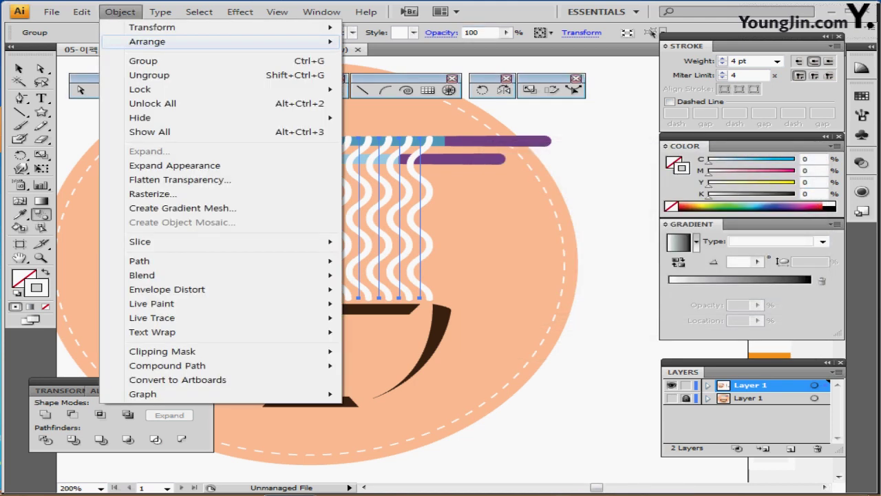
pyautogui.click(174, 165)
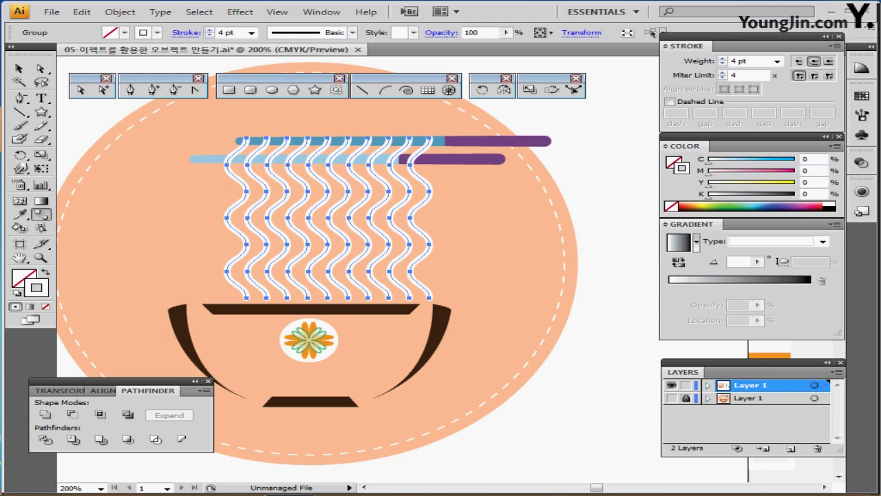
# Bring the lower chopstick in front of the noodles and save the document.
pyautogui.click(19, 68)
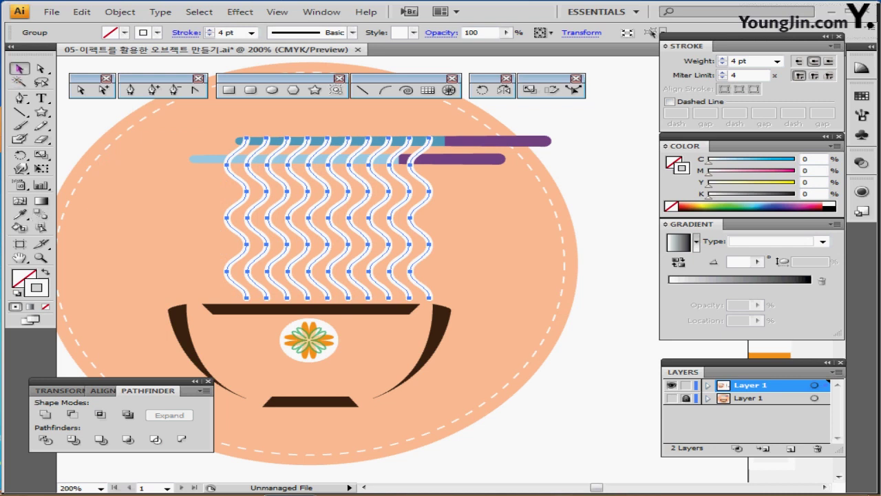
pyautogui.click(231, 160)
pyautogui.rightClick(214, 159)
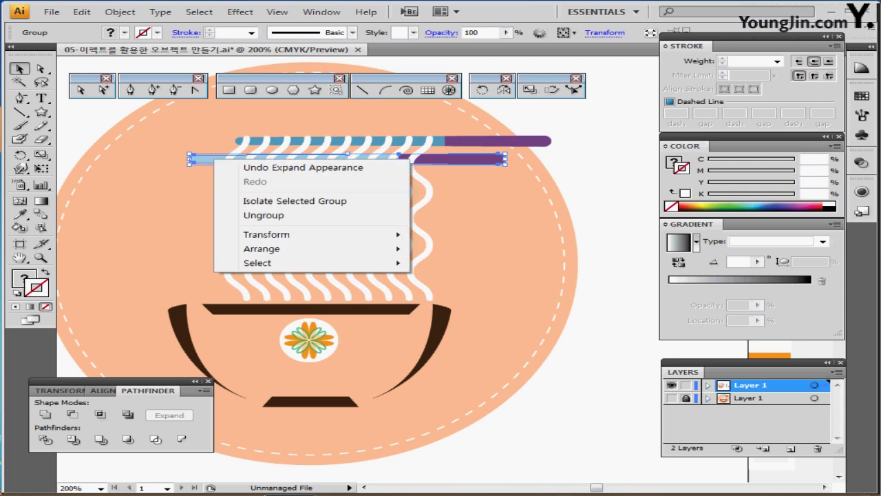
pyautogui.click(454, 249)
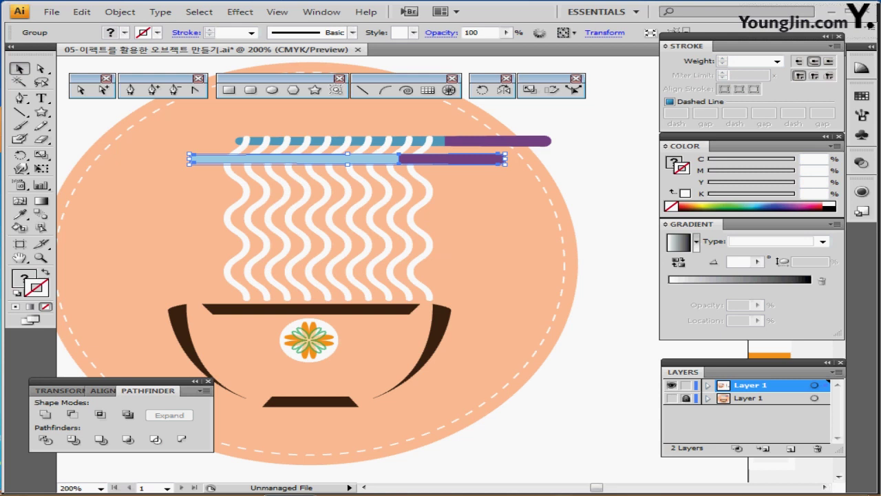
pyautogui.hotkey('ctrl', 'shift', 'b')
# Move the "수제 라면" text from beside the artboard into the bowl, between the flower emblem and the base bar.
pyautogui.hotkey('ctrl', '-')
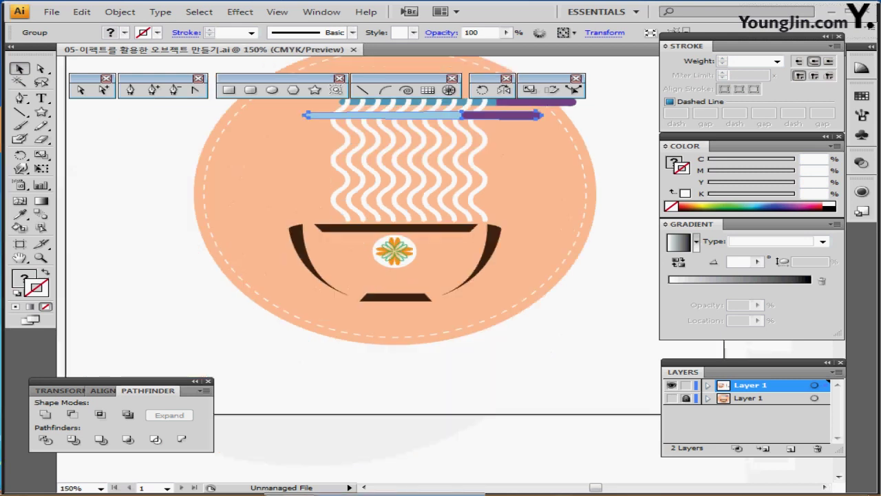
pyautogui.moveTo(385, 227); pyautogui.dragTo(357, 251)
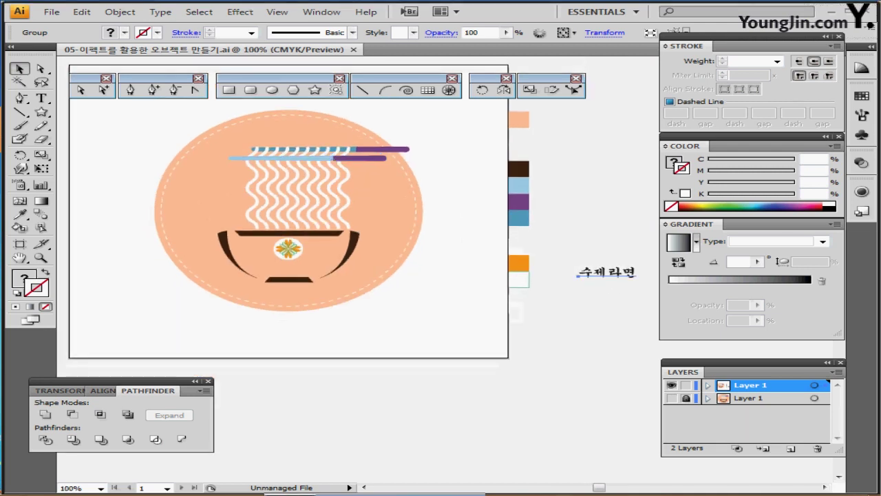
pyautogui.moveTo(606, 272); pyautogui.dragTo(337, 268)
pyautogui.moveTo(285, 262); pyautogui.dragTo(285, 270)
pyautogui.hotkey('ctrl', '+')
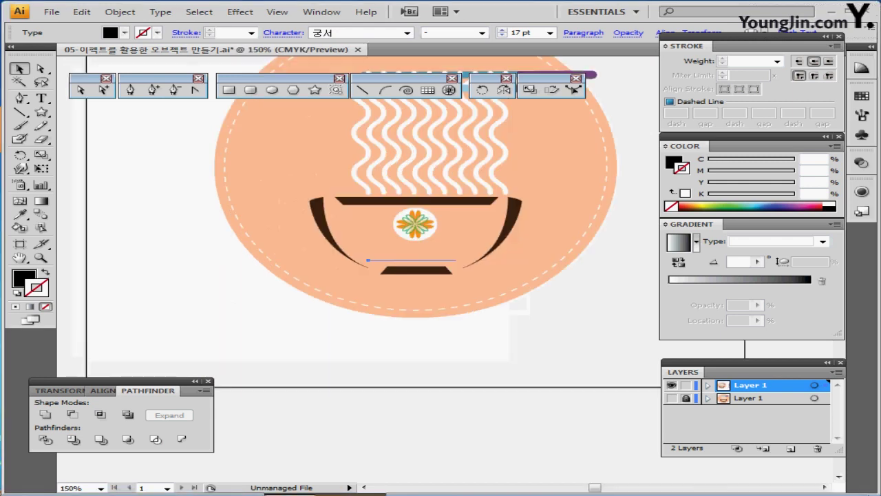
pyautogui.hotkey('ctrl', '=')
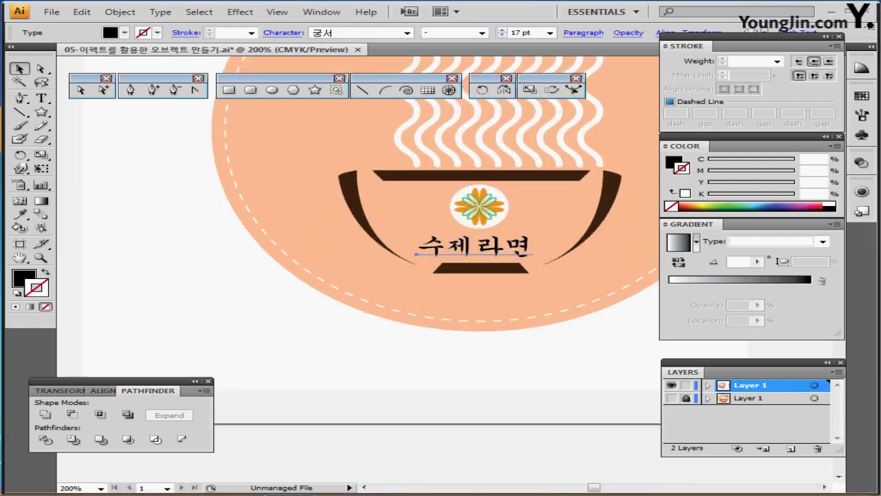
pyautogui.hotkey('ctrl', '=')
pyautogui.moveTo(391, 272); pyautogui.dragTo(394, 274)
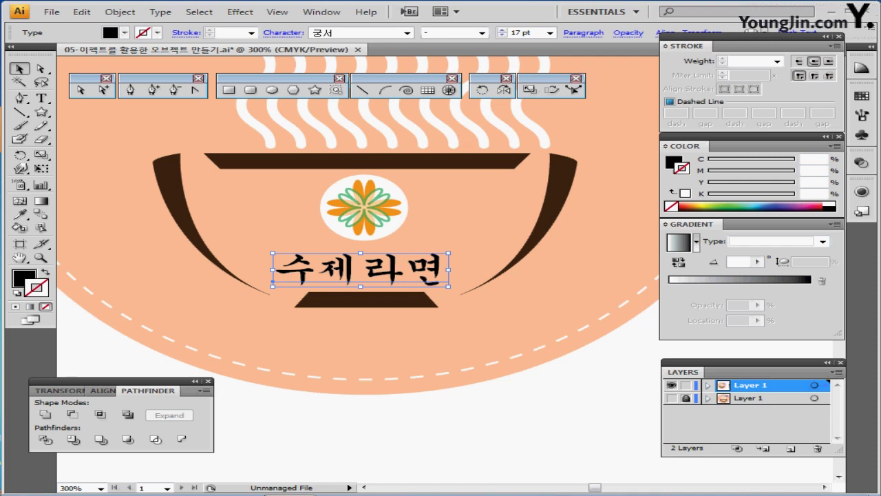
# Nudge the "수제 라면" text slightly to the right to centre it under the flower emblem.
pyautogui.hotkey('ctrl', 'shift', 'b')
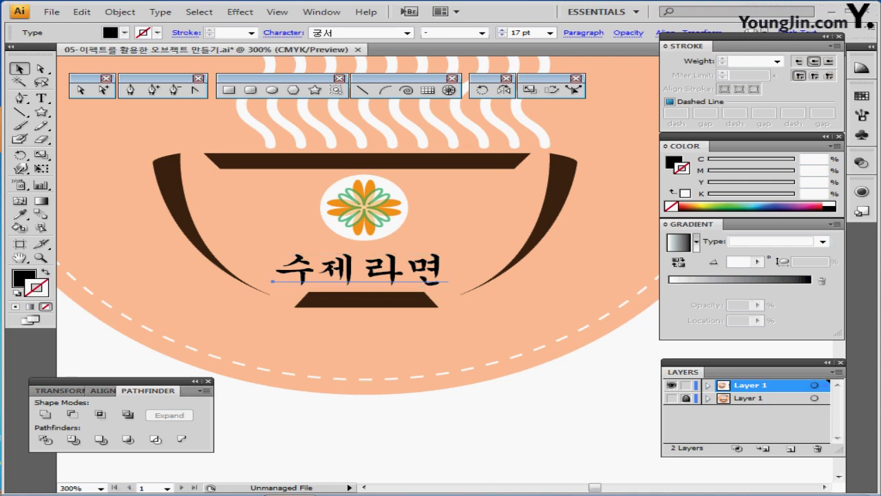
pyautogui.hotkey('ctrl', '-')
pyautogui.hotkey('ctrl', '-')
pyautogui.moveTo(485, 256); pyautogui.dragTo(453, 300)
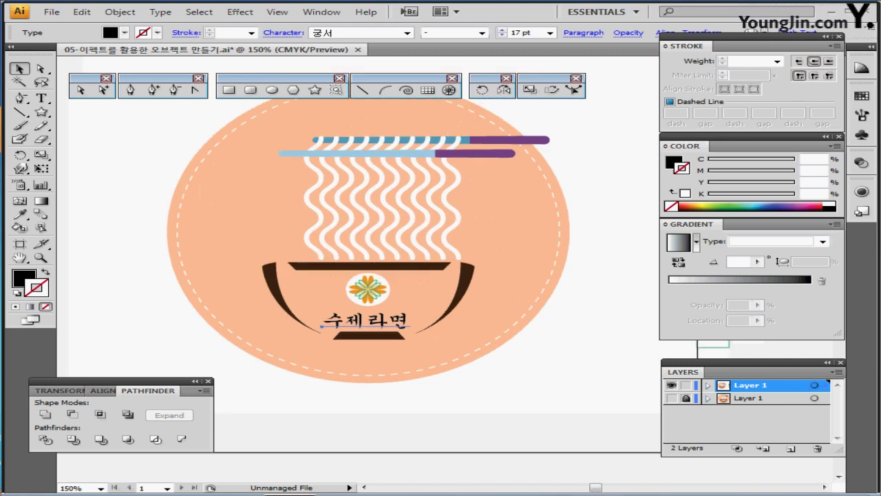
pyautogui.press('Right')
pyautogui.press('Right')
pyautogui.press('Right')
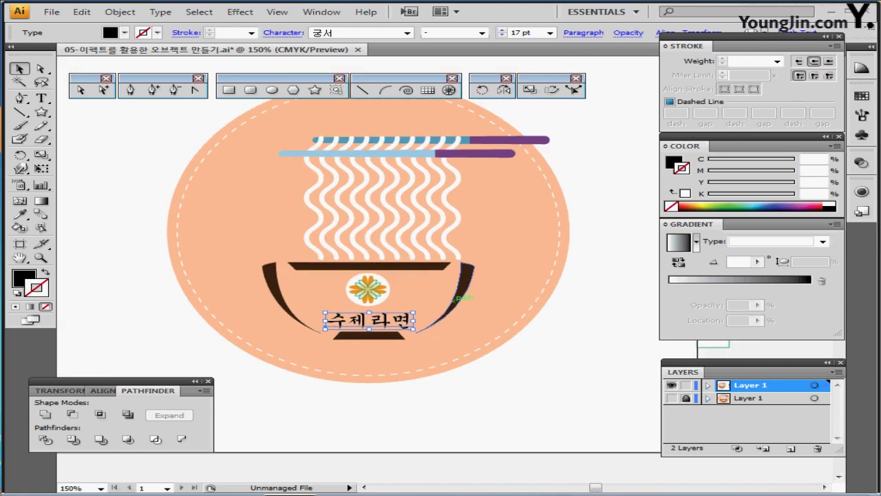
# Unlock all locked objects and clear the selection.
pyautogui.hotkey('ctrl', 'shift', 'a')
pyautogui.hotkey('ctrl', '-')
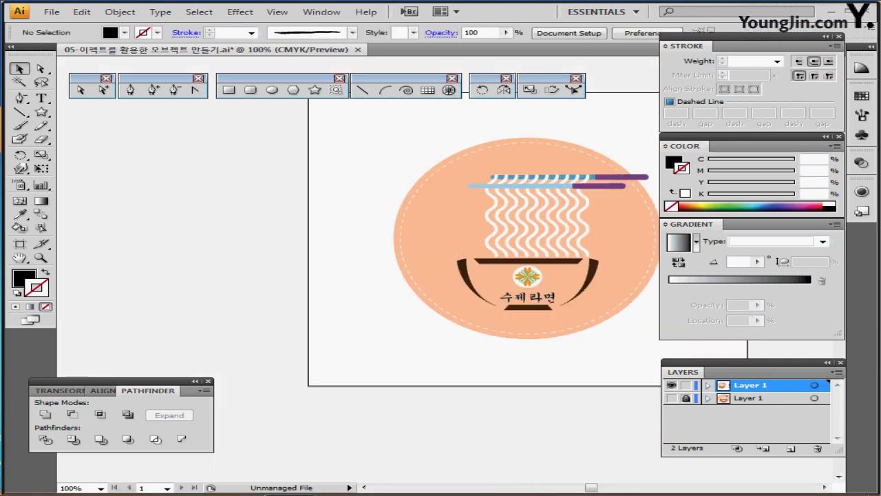
pyautogui.moveTo(528, 238); pyautogui.dragTo(333, 208)
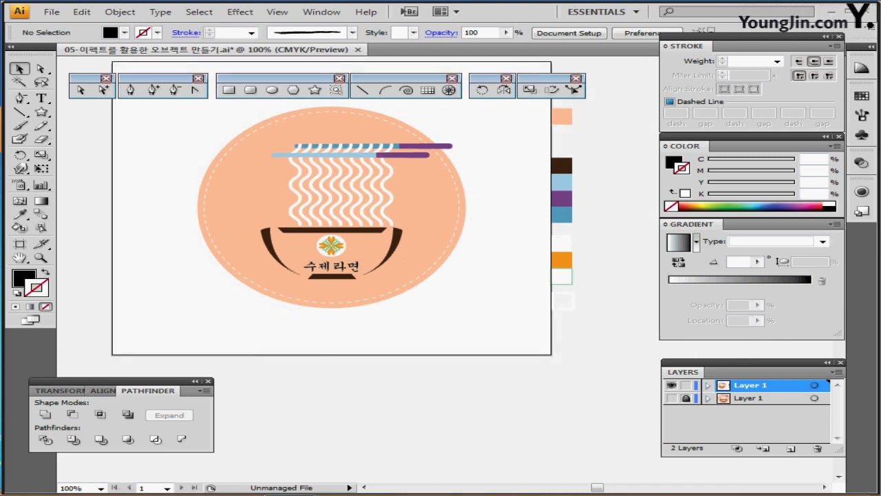
pyautogui.click(119, 12)
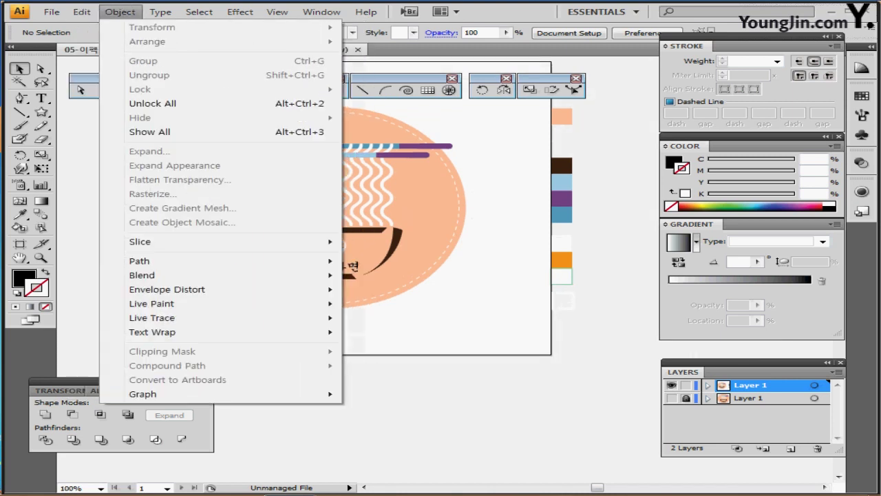
pyautogui.click(153, 104)
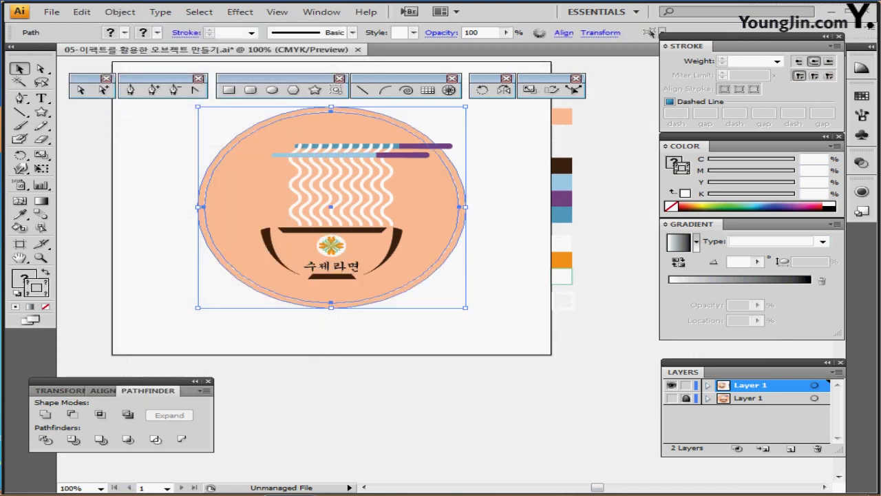
pyautogui.click(166, 275)
pyautogui.moveTo(165, 276); pyautogui.dragTo(197, 291)
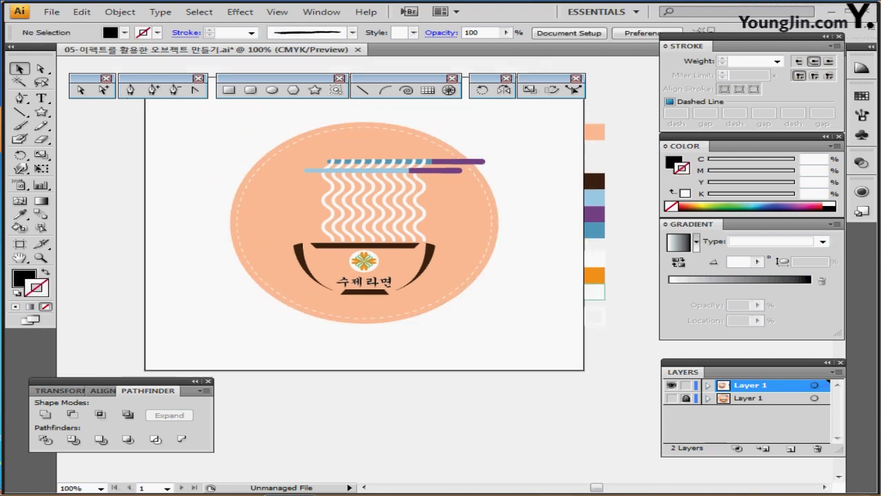